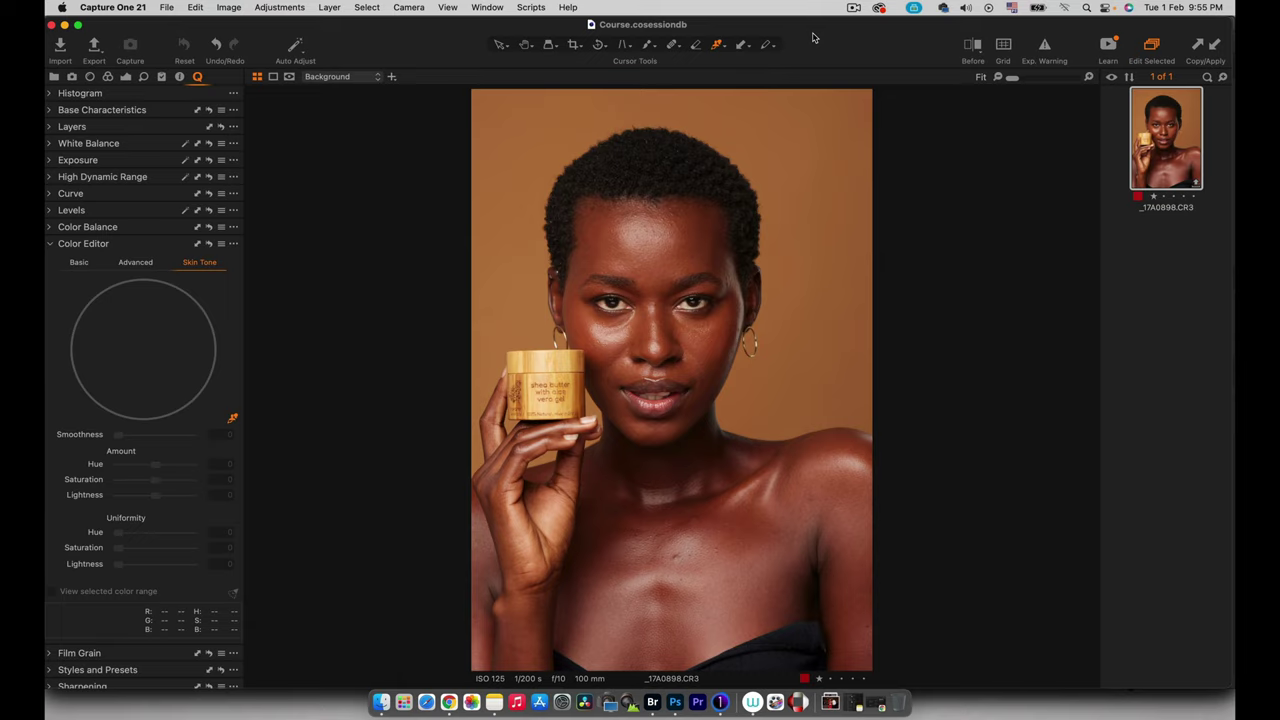
Switch to Photoshop and compare the portrait with and without the LAYOUT WITH COPY group.
key(super+Tab)
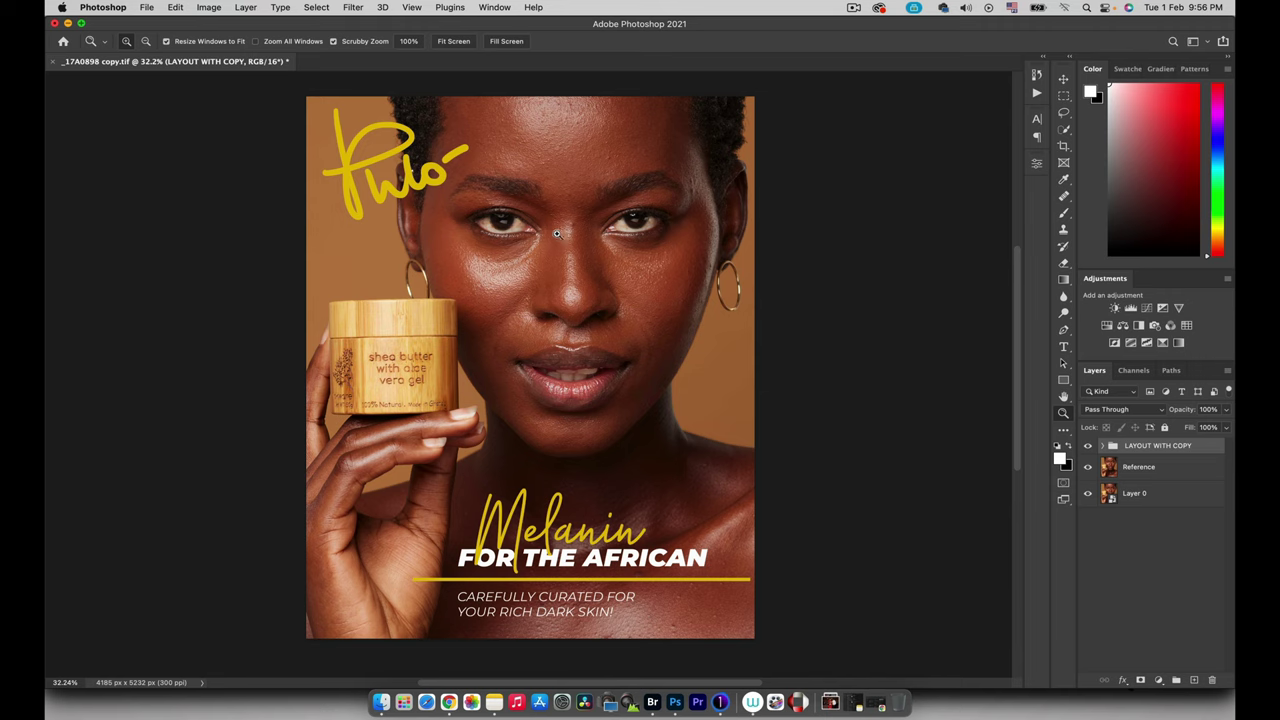
mouse_move(540, 166)
mouse_down()
mouse_move(603, 160)
mouse_move(554, 186)
mouse_up()
key(super+0)
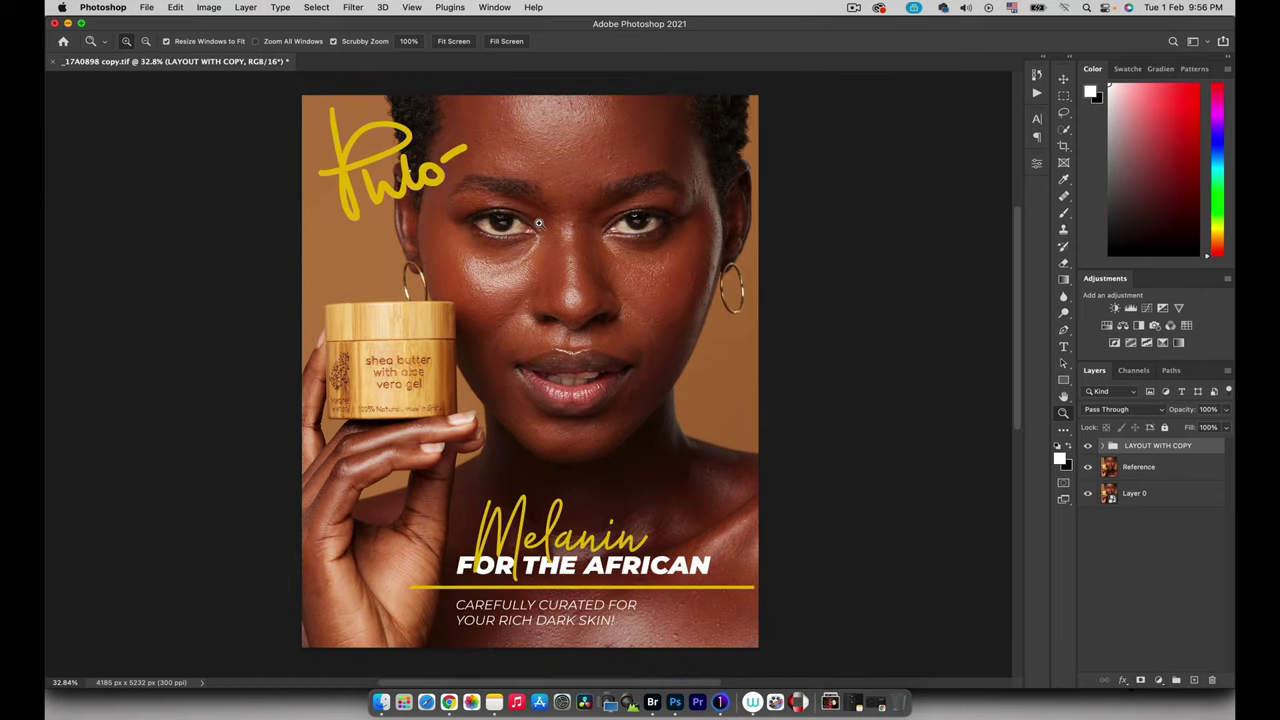
click(1088, 447)
click(1088, 448)
click(1088, 448)
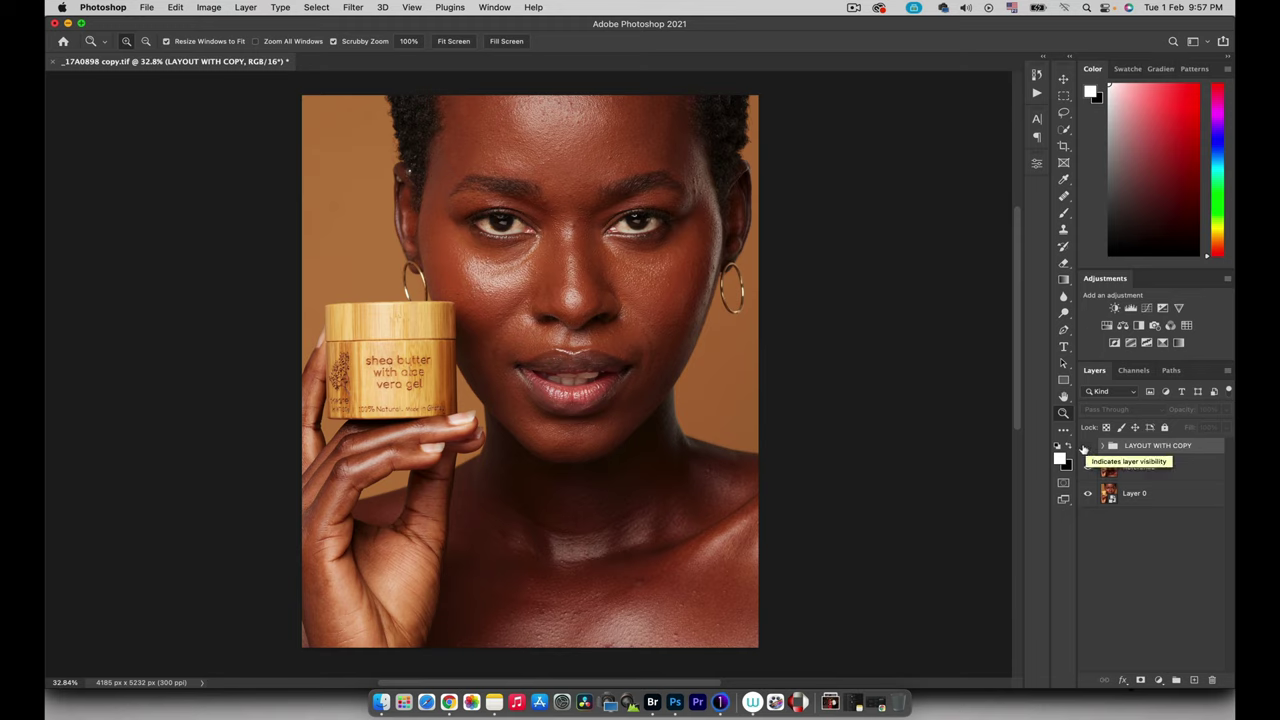
click(1087, 446)
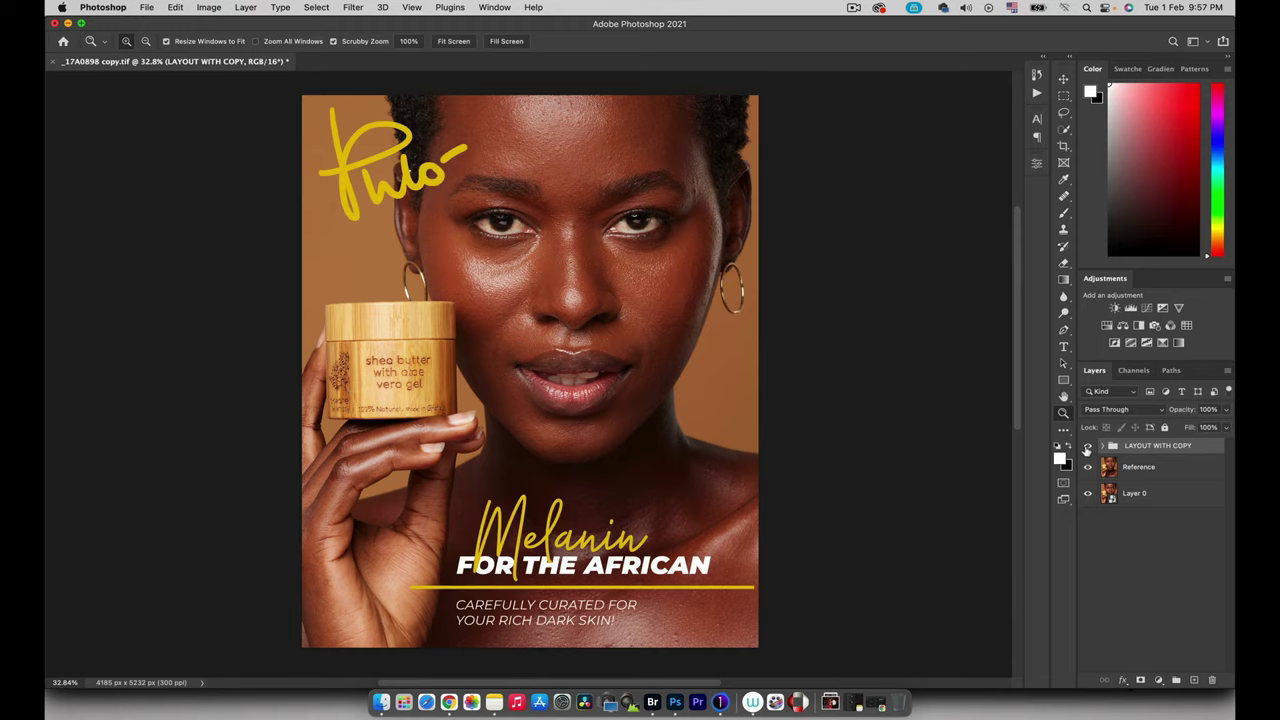
Return to Capture One, show the Histogram, and set the photo's ICC profile to the Canon EOS R5 Generic profile.
key(super+Tab)
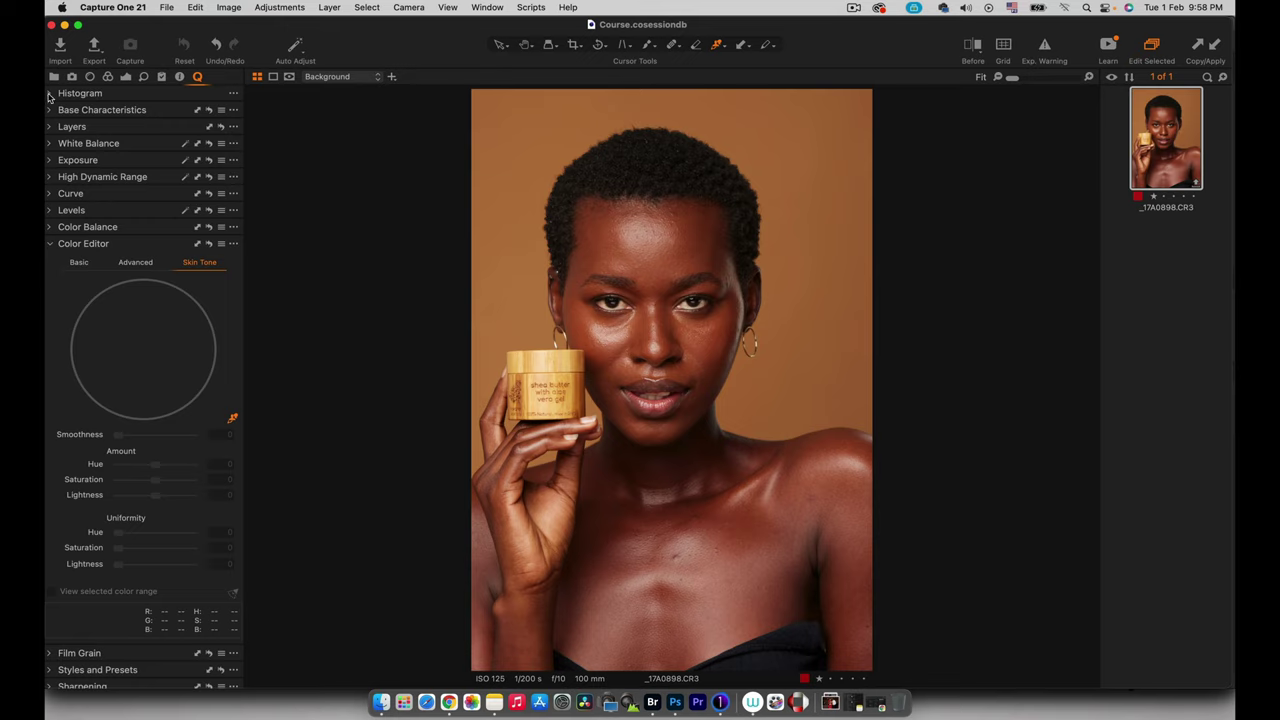
click(50, 95)
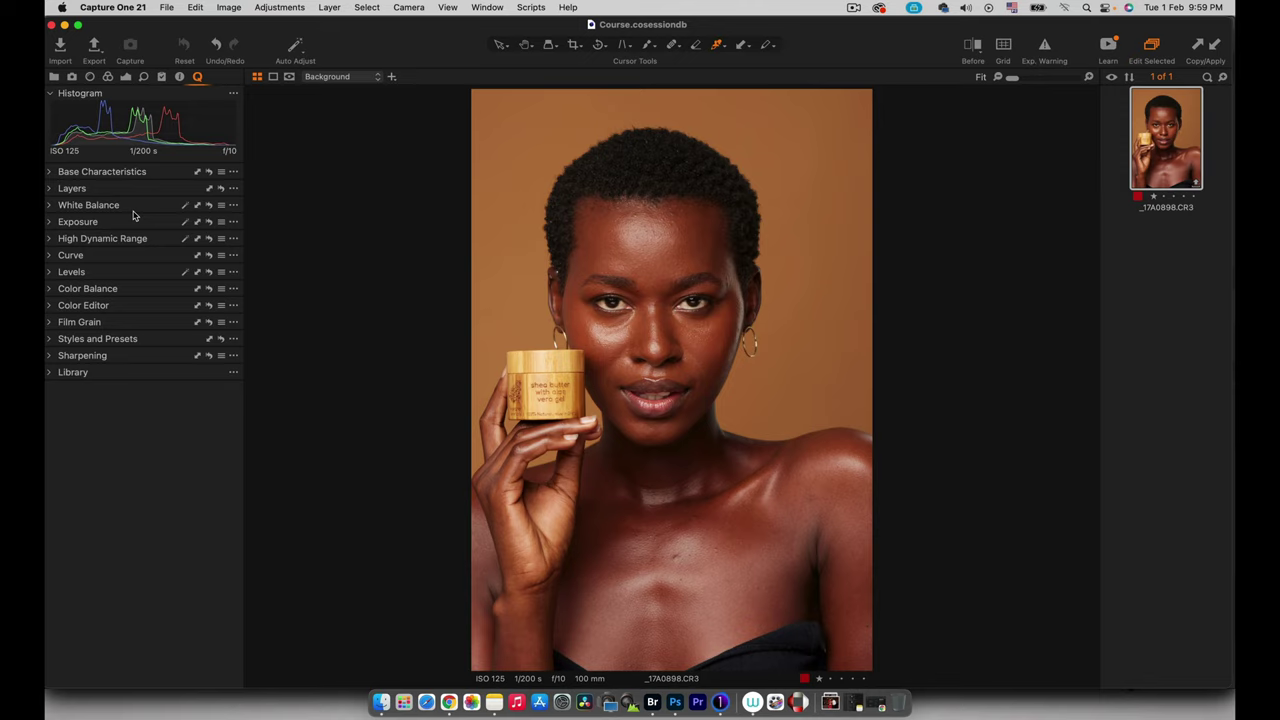
click(53, 175)
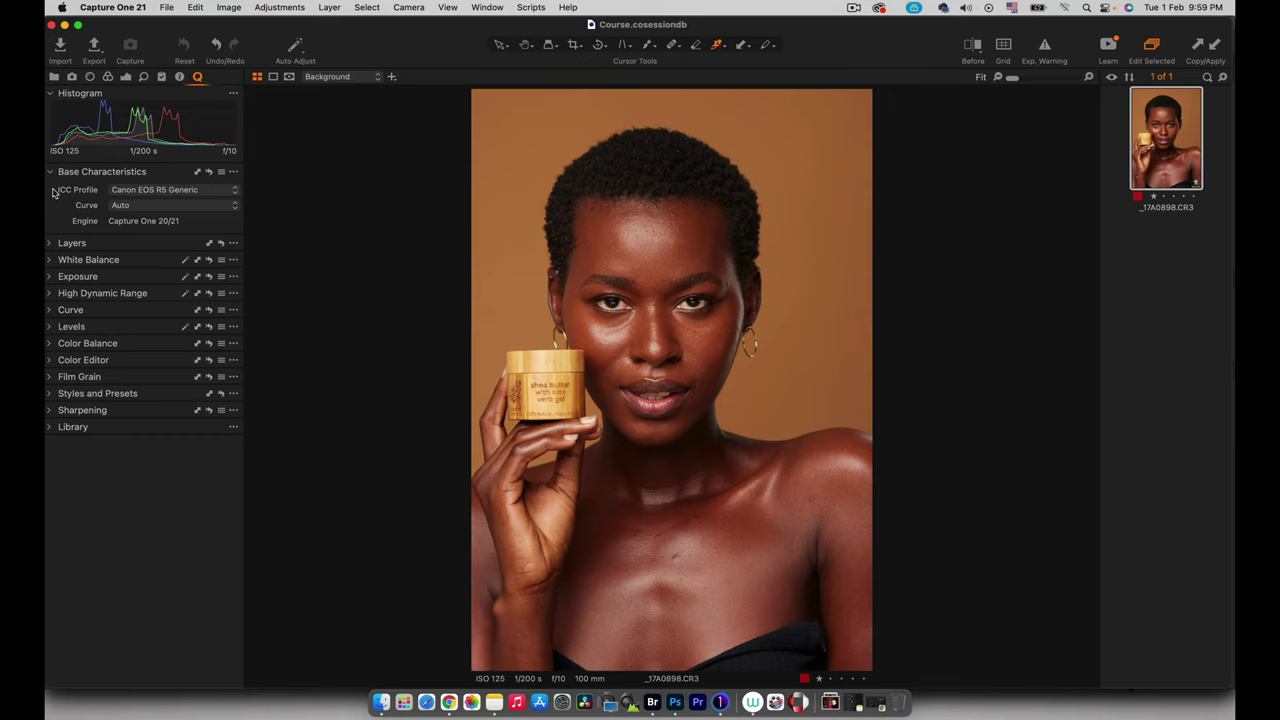
click(157, 192)
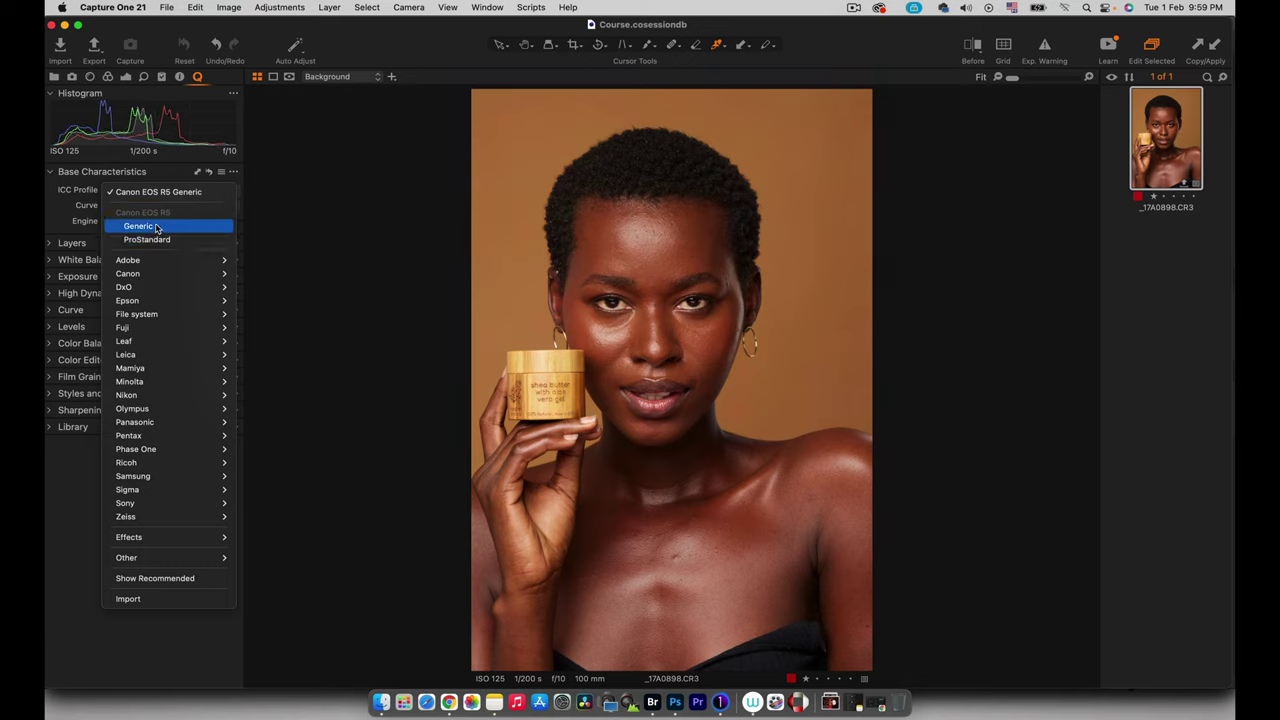
click(156, 229)
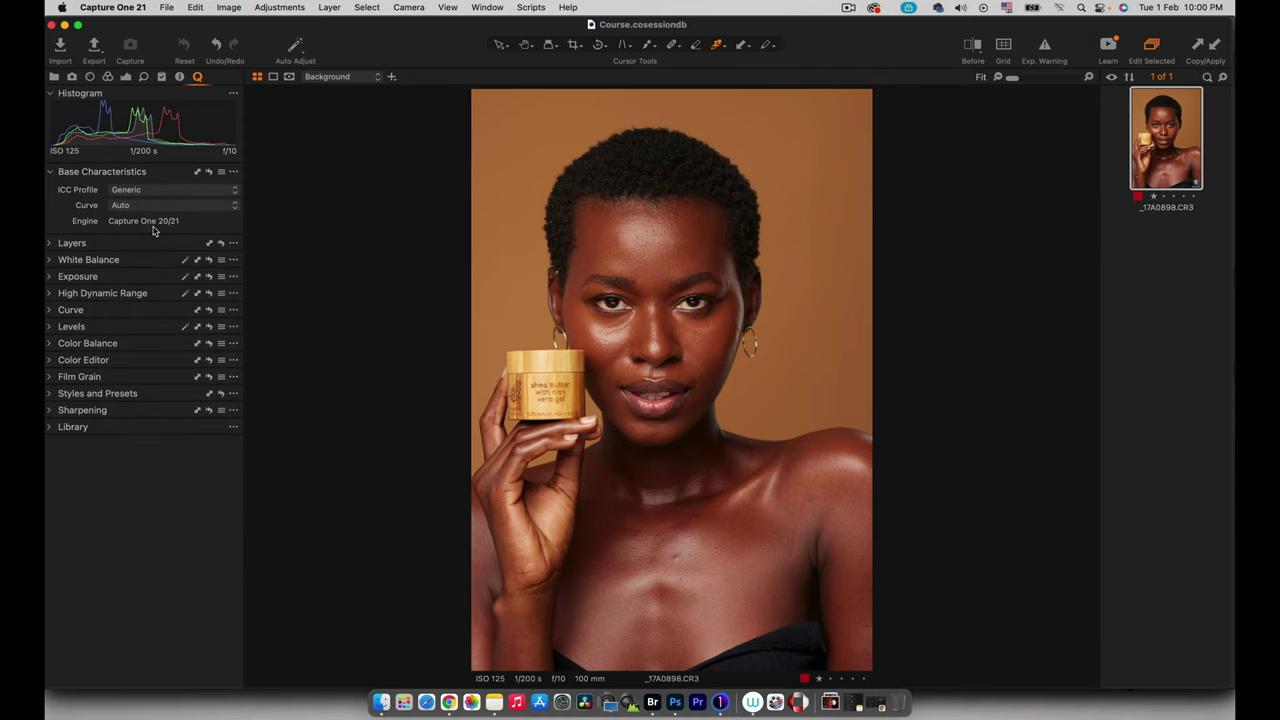
click(50, 174)
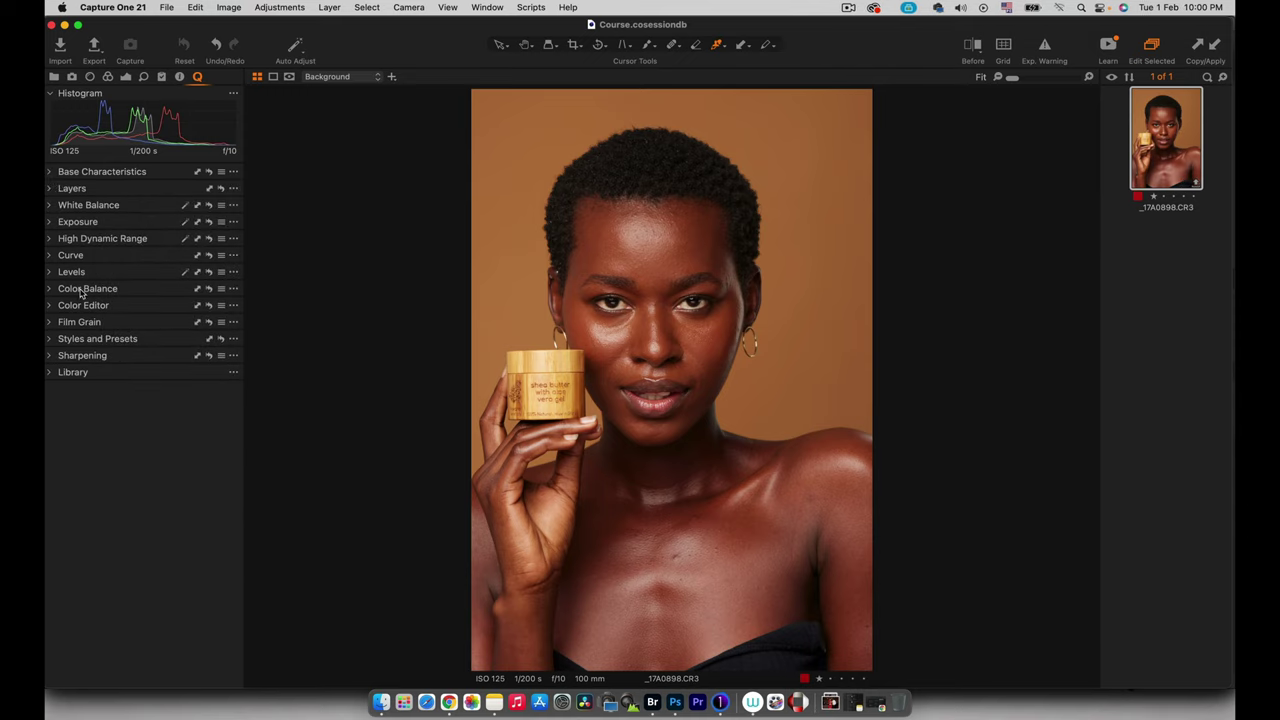
Reduce the photo's default sharpening settings.
click(51, 355)
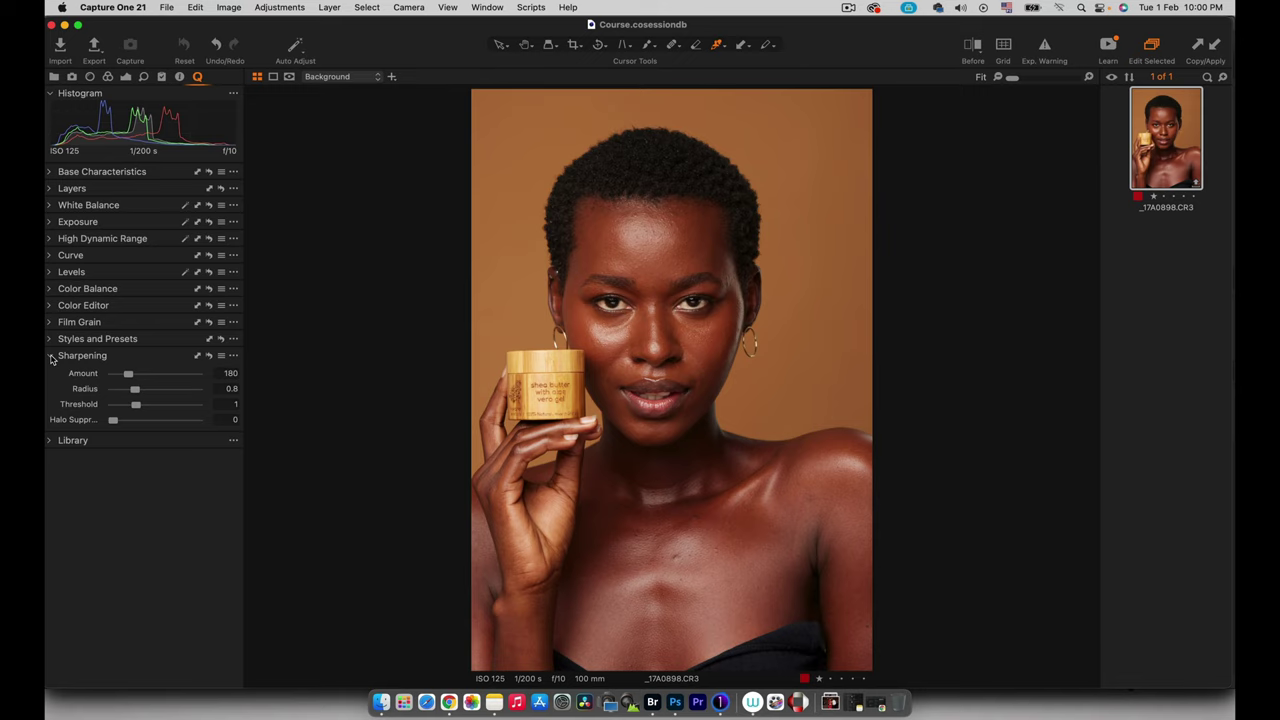
drag(128, 375, 124, 408)
click(50, 356)
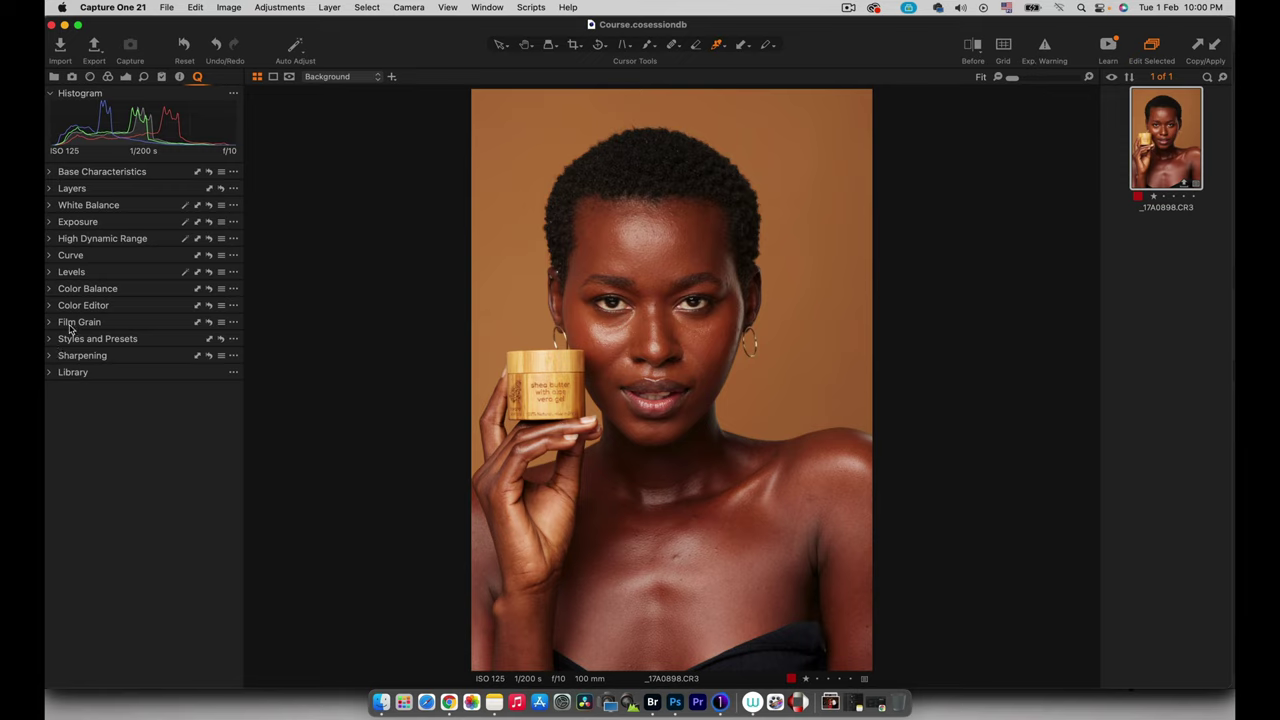
Try white balance temperatures of 5055 and 6195 kelvin, and restore the Shot mode.
click(50, 207)
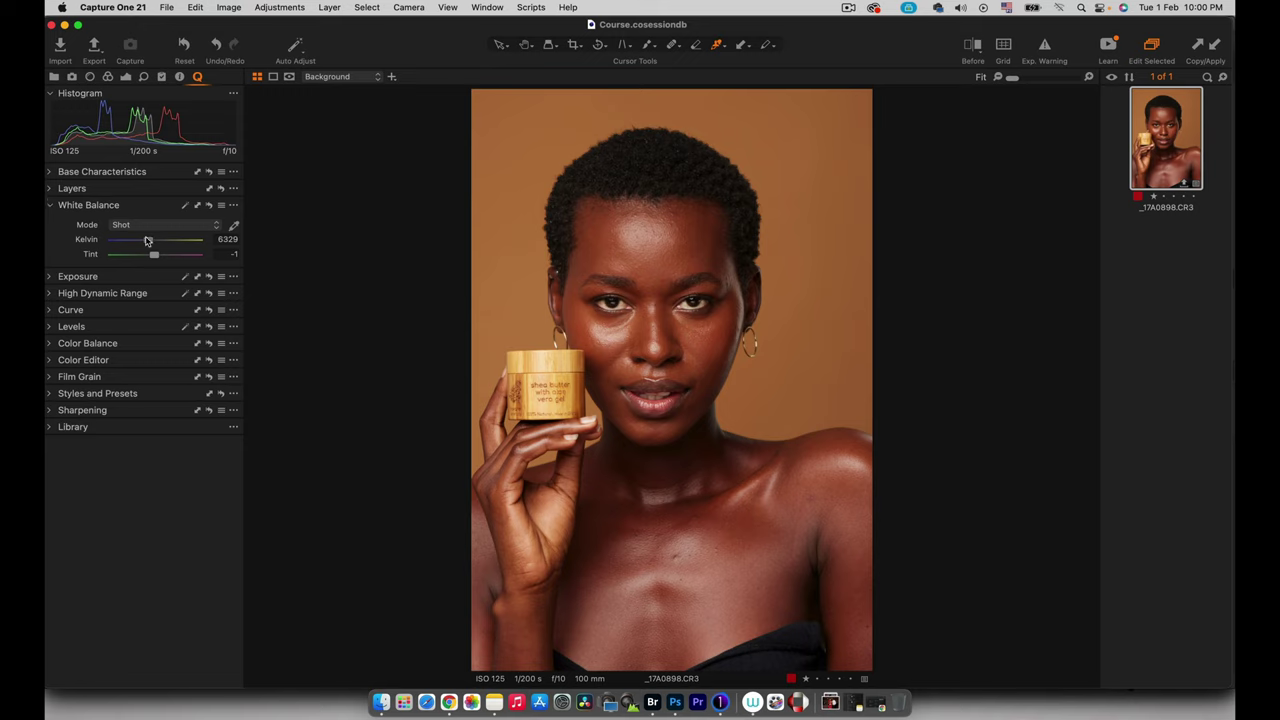
drag(148, 242, 140, 242)
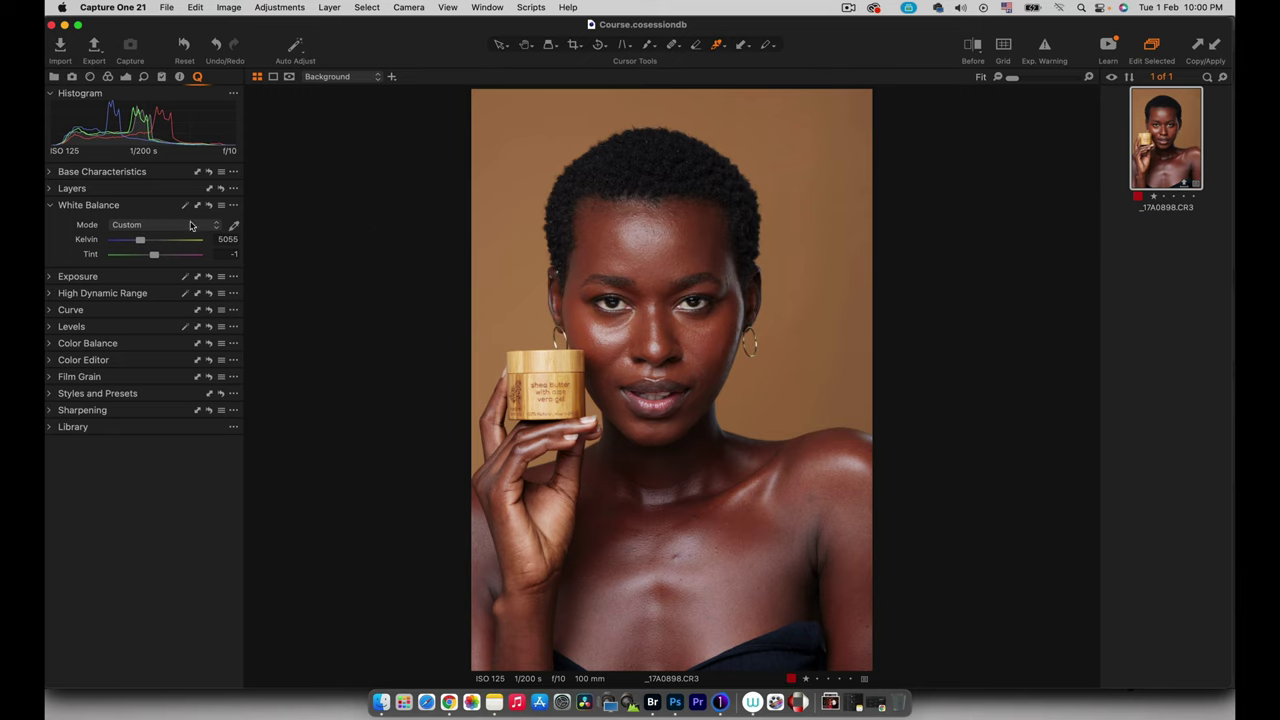
drag(140, 243, 155, 246)
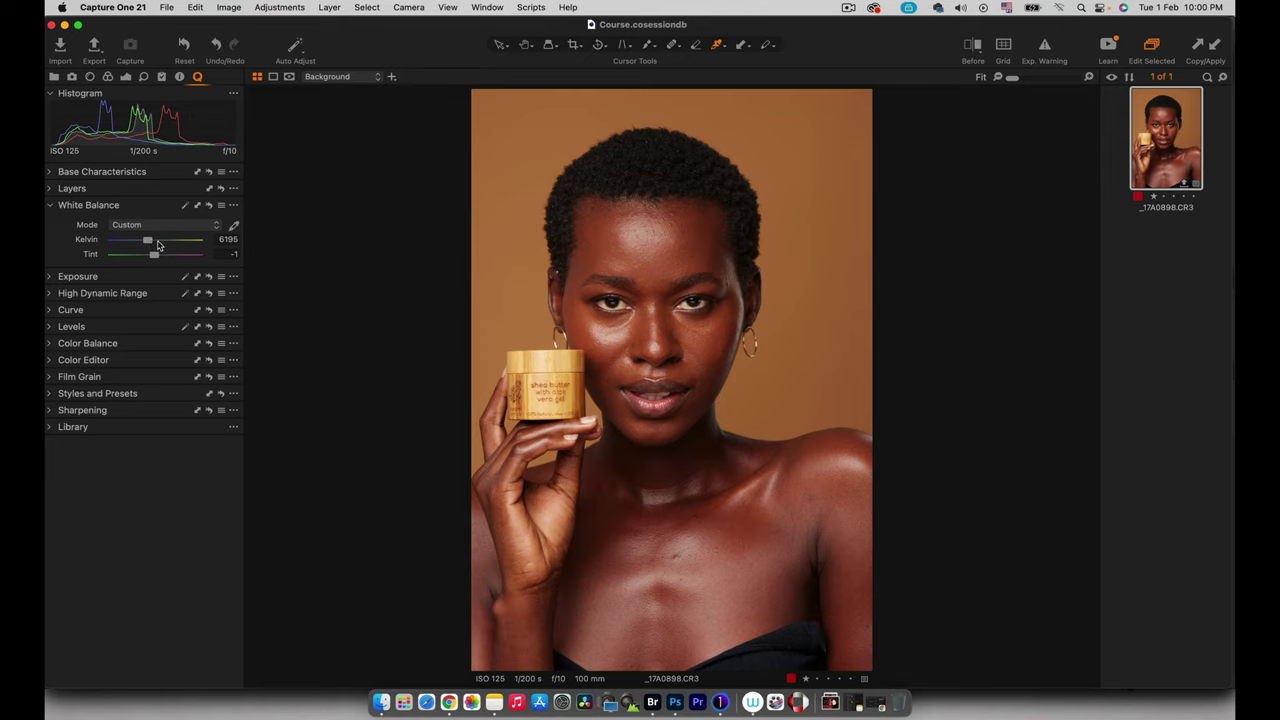
click(152, 226)
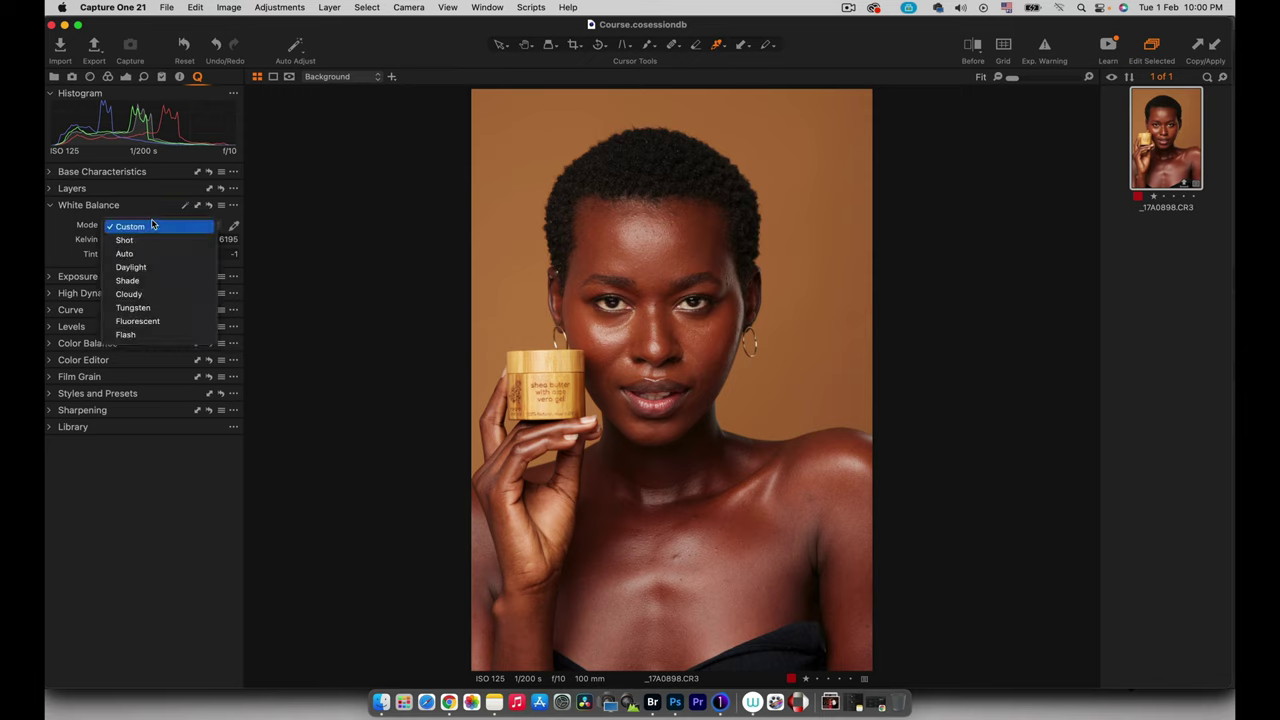
click(145, 240)
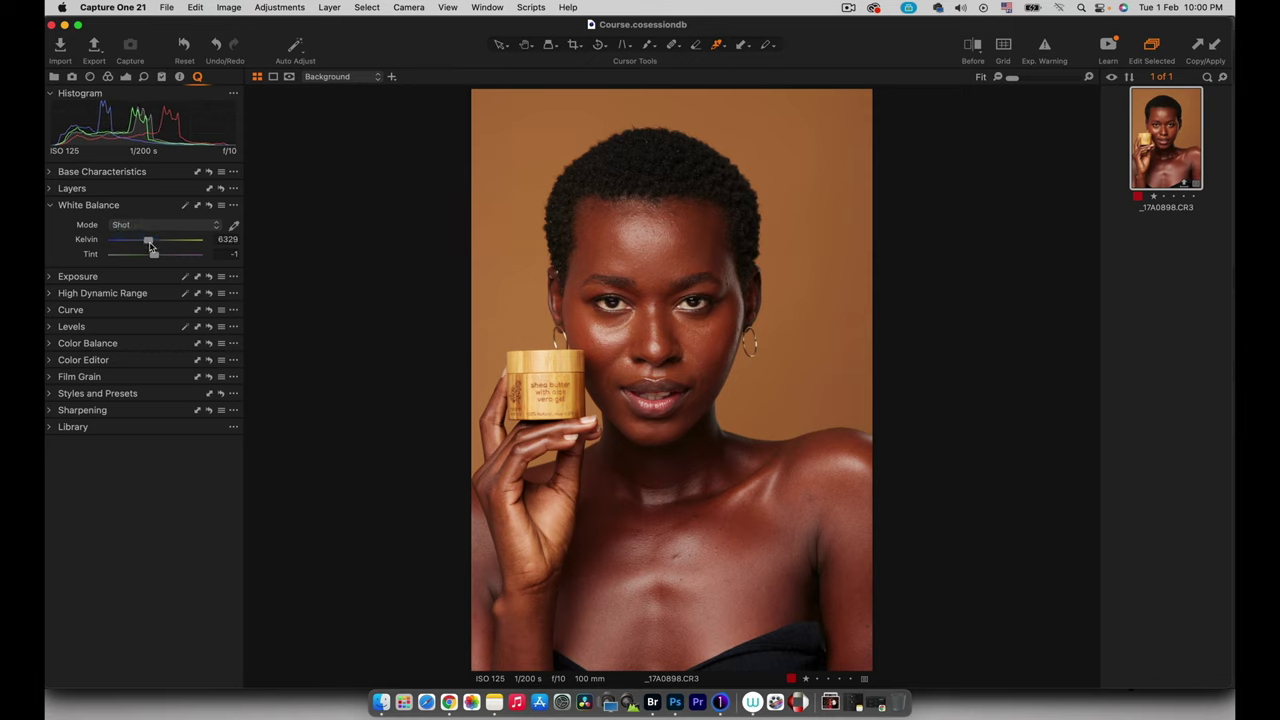
Set the white balance temperature to 6026 kelvin and the tint to -2.9.
drag(148, 243, 145, 242)
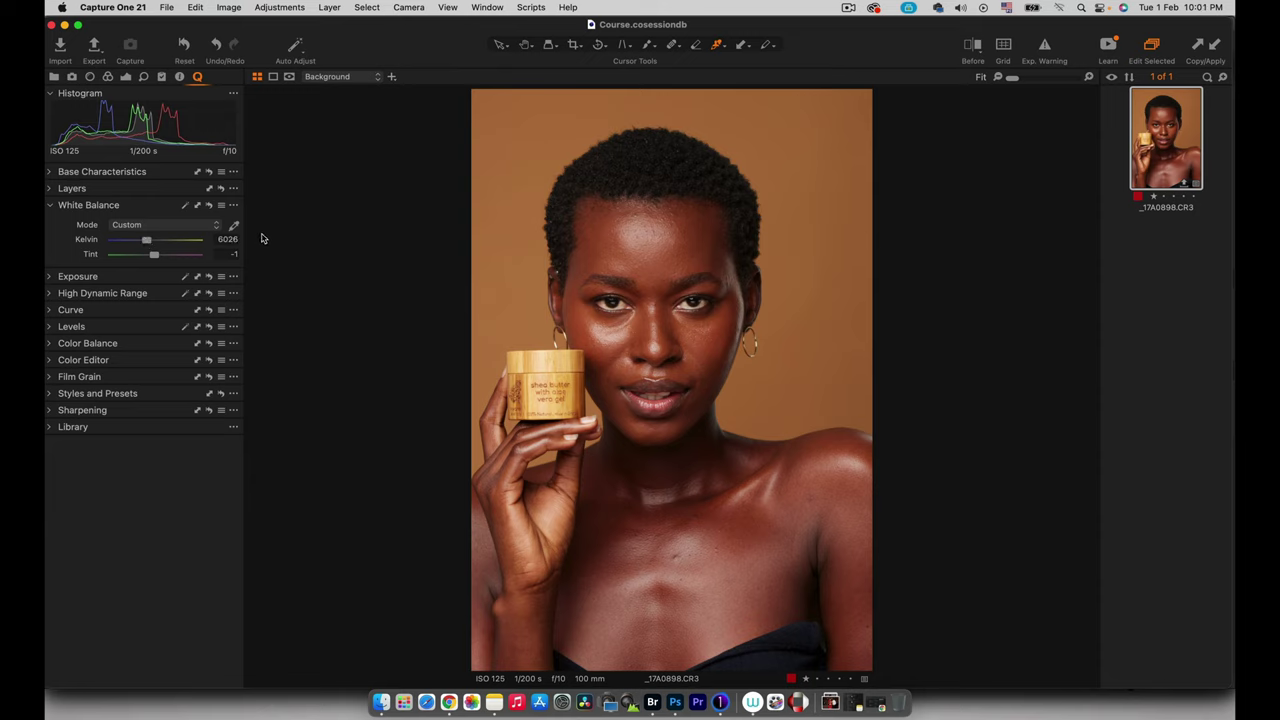
click(230, 240)
text(6000)
drag(154, 255, 155, 255)
key(super+z)
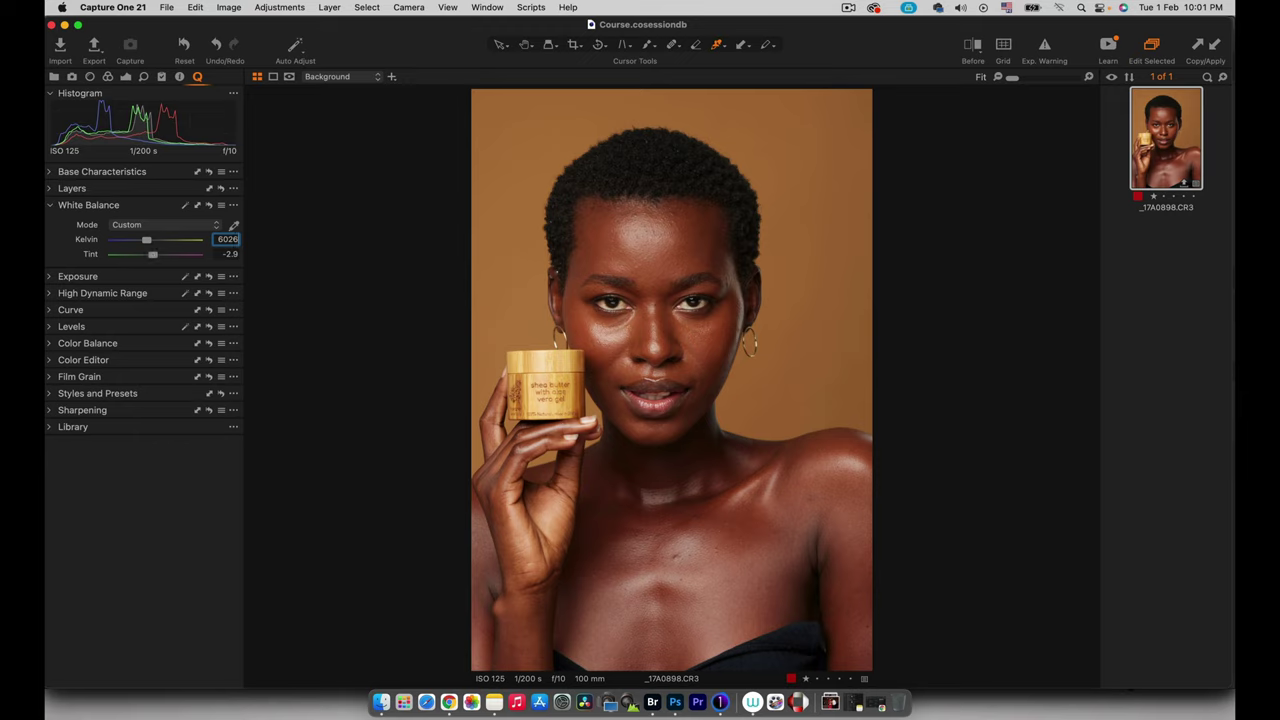
Slightly lower the photo's exposure and brightness.
click(50, 276)
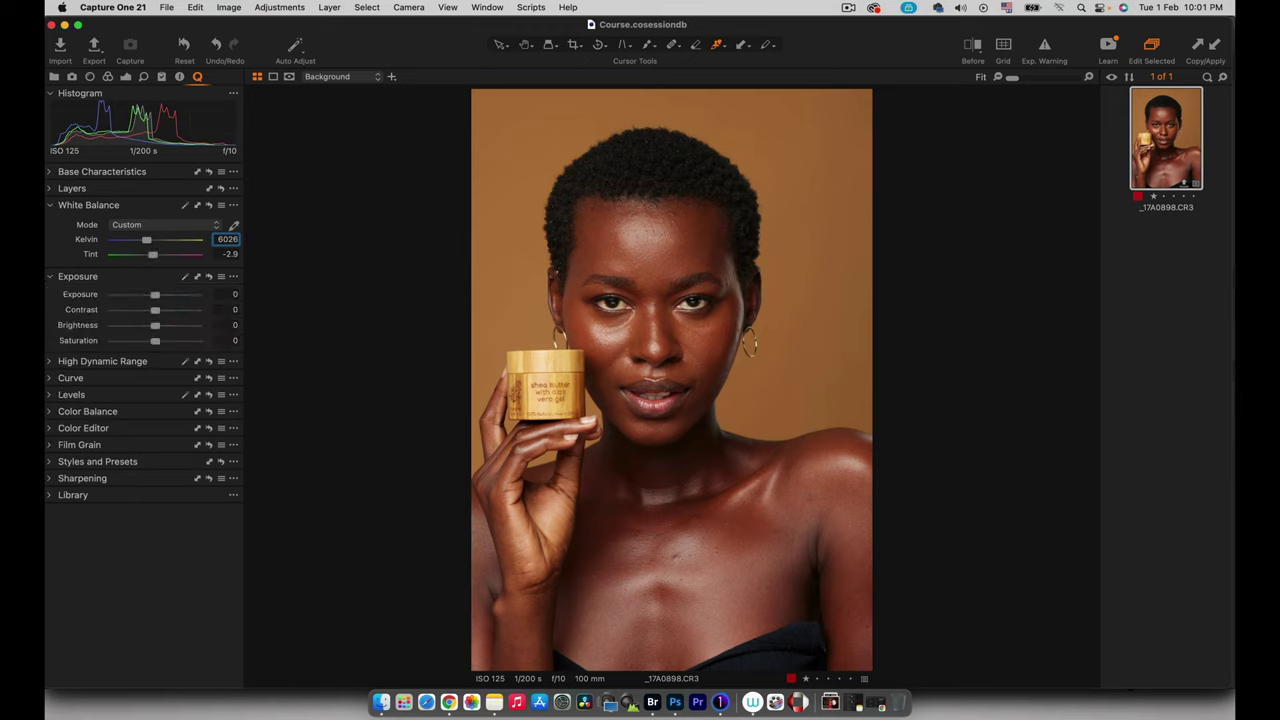
drag(155, 326, 153, 295)
click(50, 277)
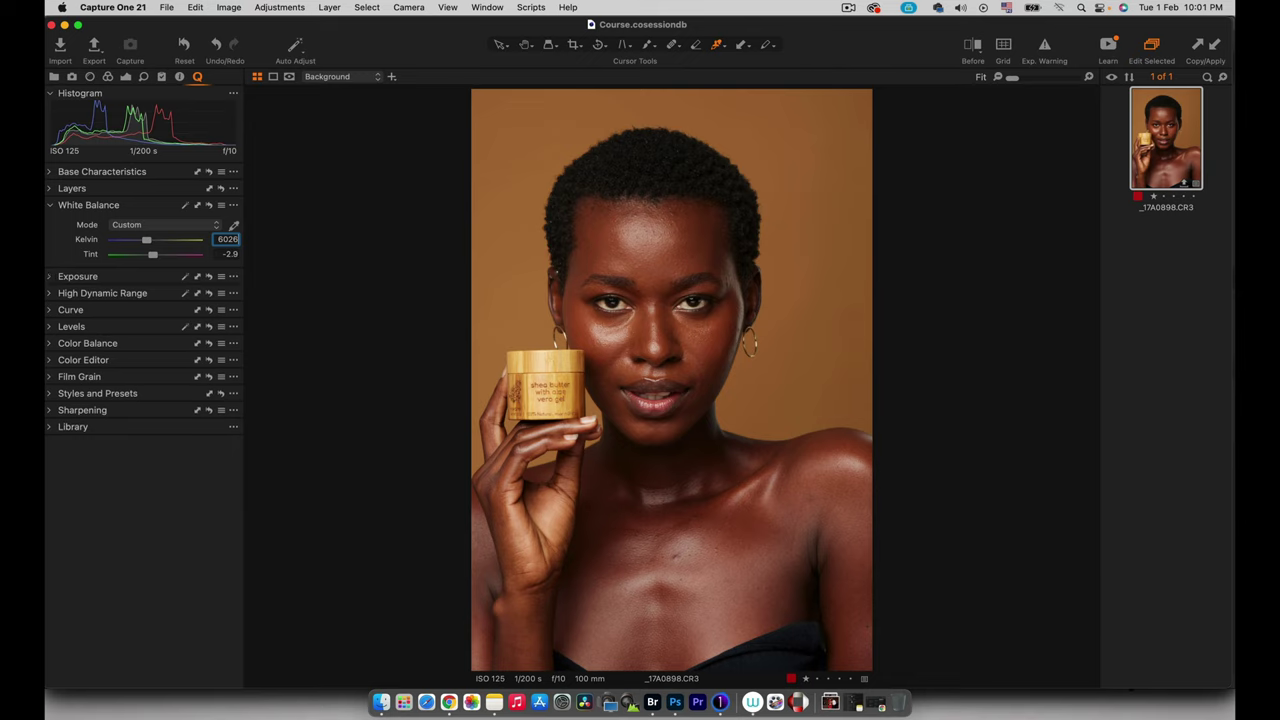
Set the High Dynamic Range values to Highlight -32, Shadow 5, White -14 and Black -9.
click(50, 205)
click(50, 239)
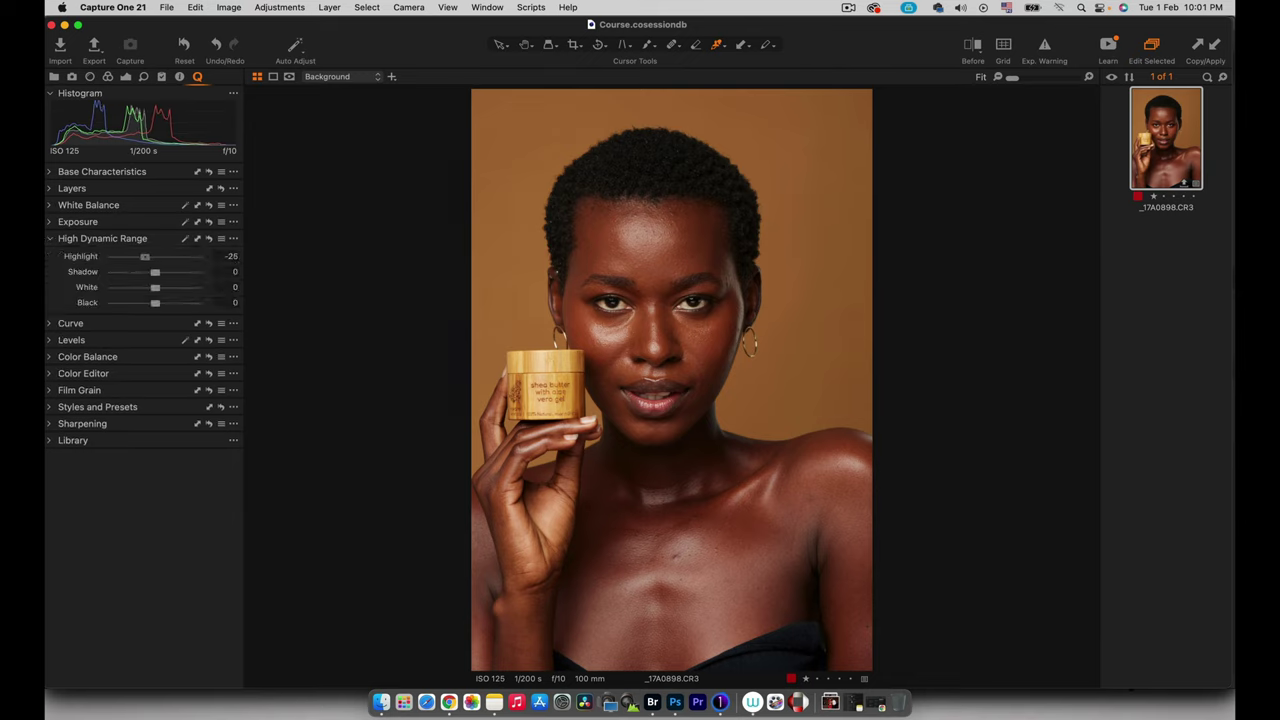
drag(155, 257, 113, 257)
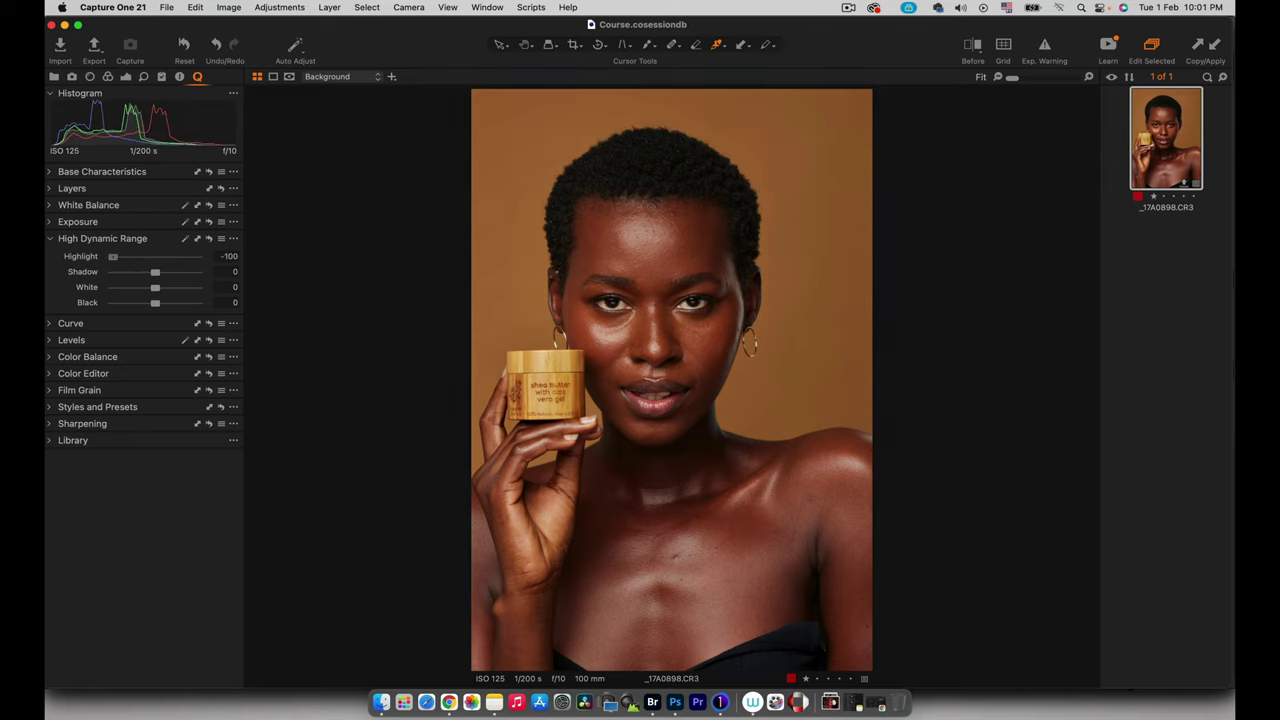
drag(113, 257, 157, 272)
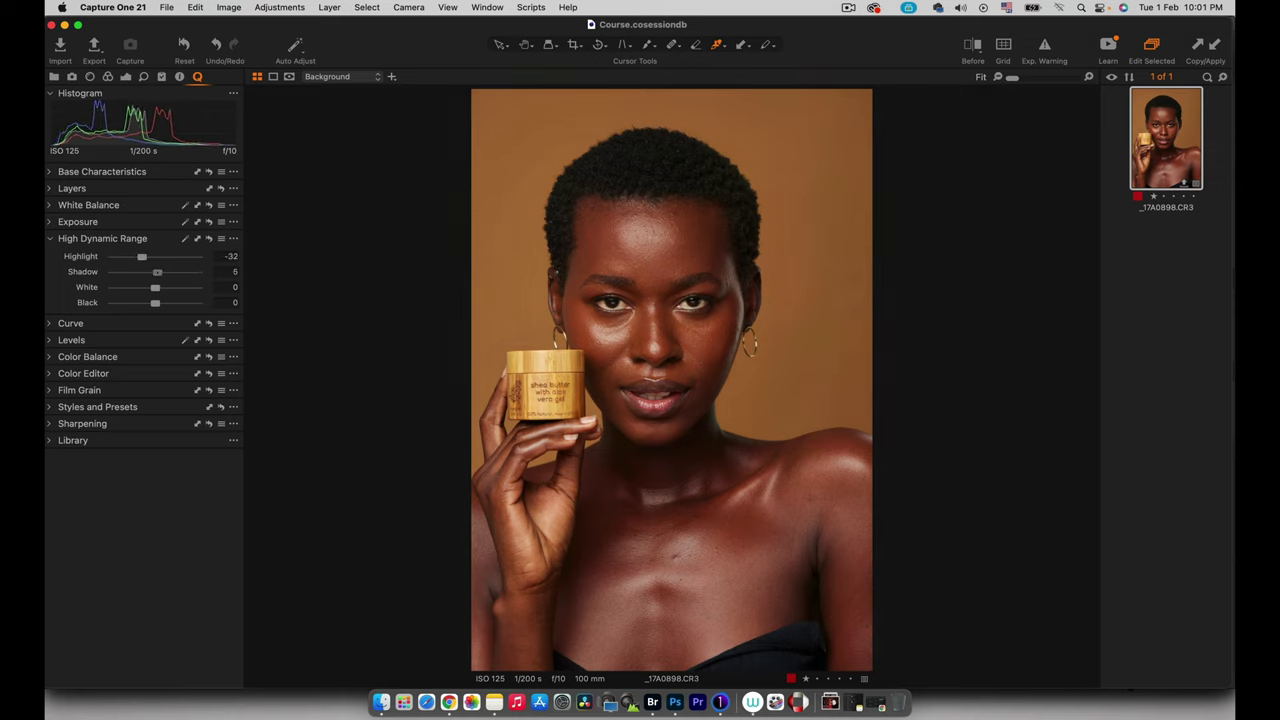
drag(155, 287, 151, 302)
Compare the portrait before and after the adjustments with the split view, moving the divider to the image's left edge.
key(y)
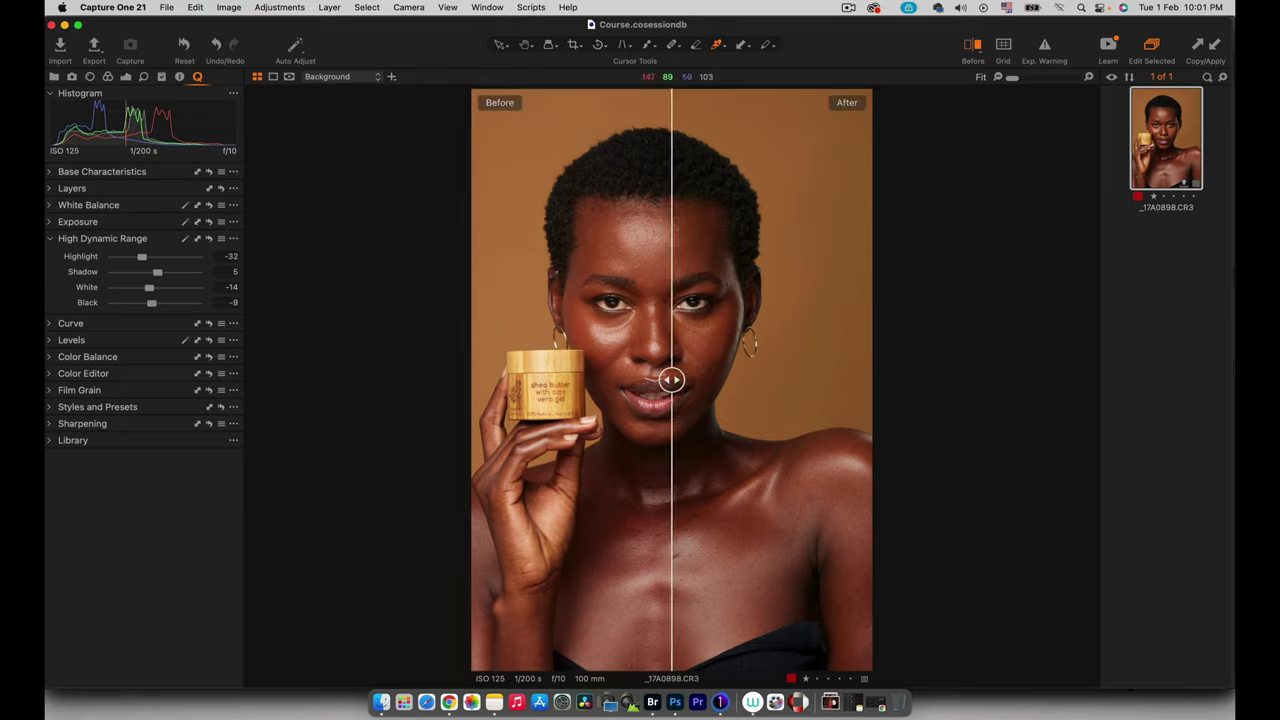
drag(669, 375, 474, 379)
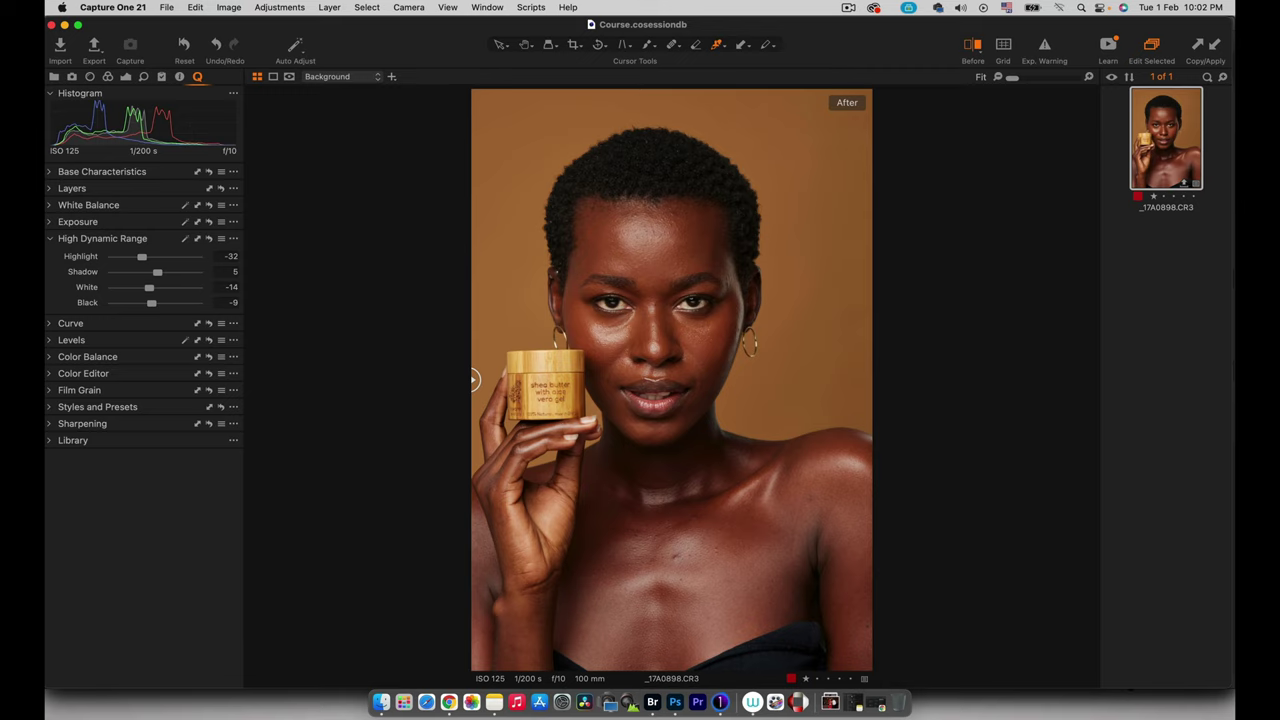
drag(475, 379, 489, 379)
click(51, 239)
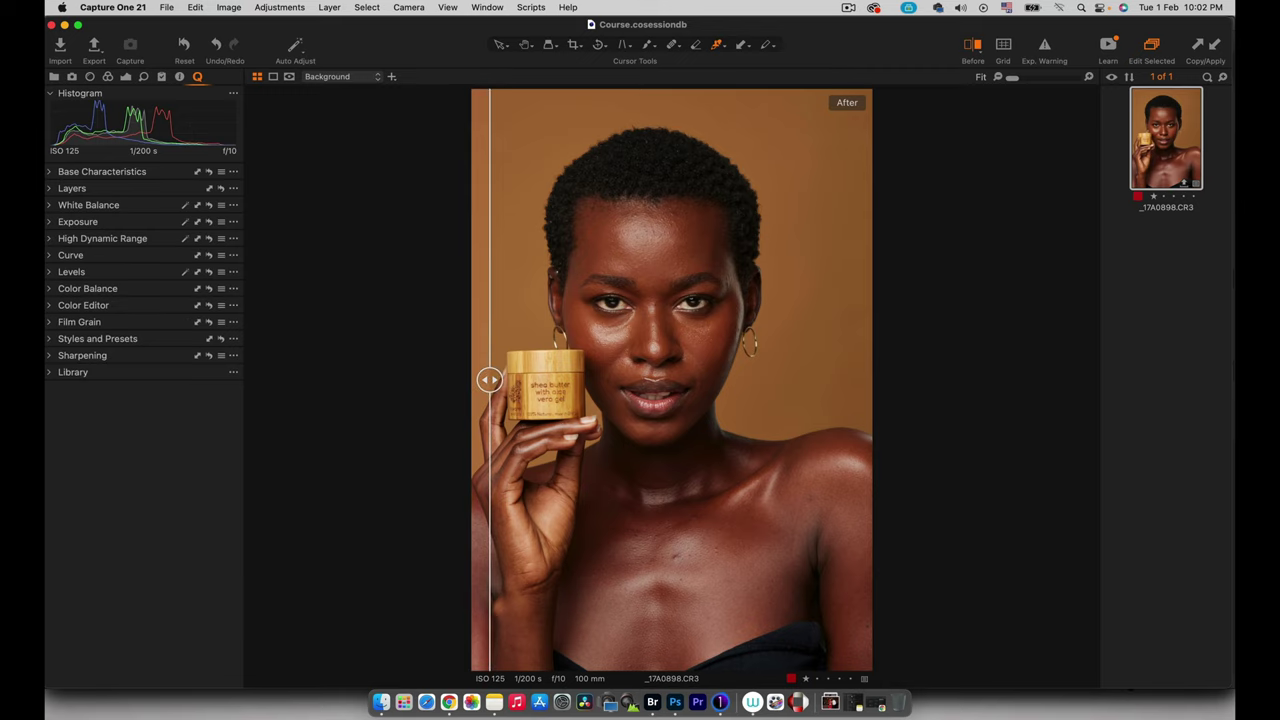
mouse_move(489, 379)
mouse_down()
mouse_move(800, 377)
mouse_move(475, 377)
mouse_move(747, 379)
mouse_move(486, 379)
mouse_up()
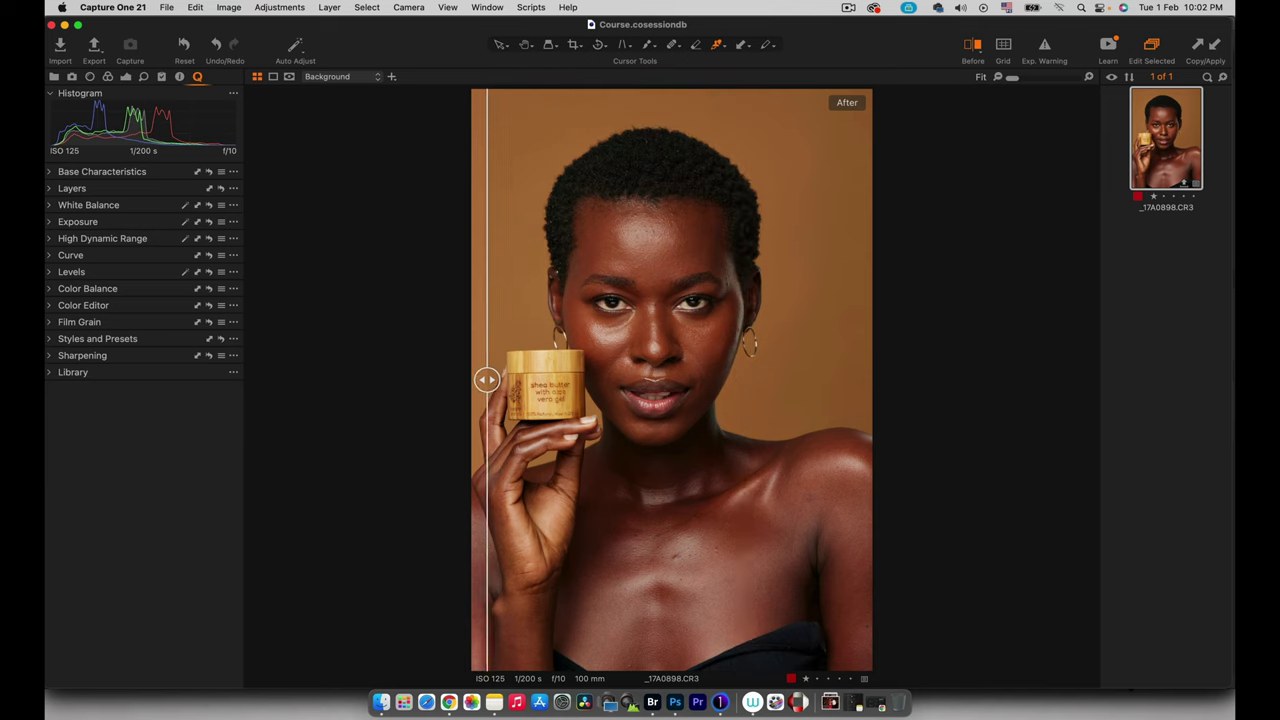
Desaturate the reds and the oranges to -80 in the basic Color Editor to examine which areas they affect.
click(83, 305)
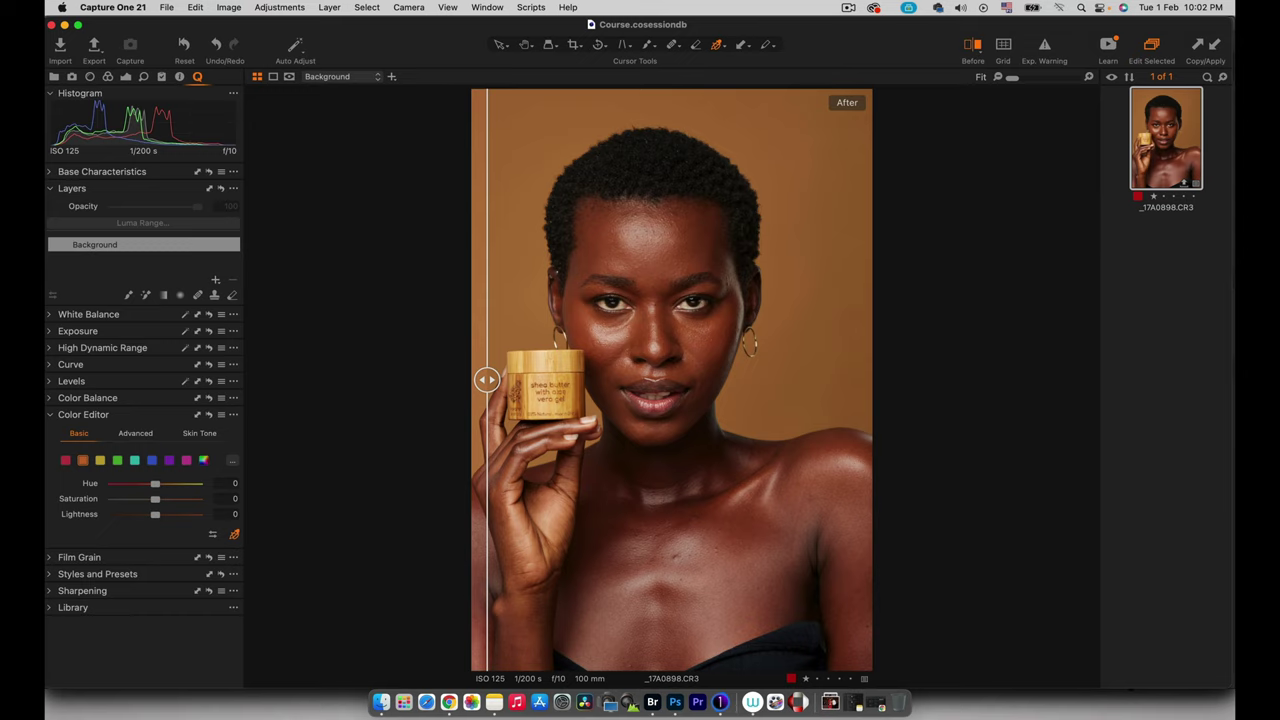
click(66, 461)
drag(155, 498, 113, 498)
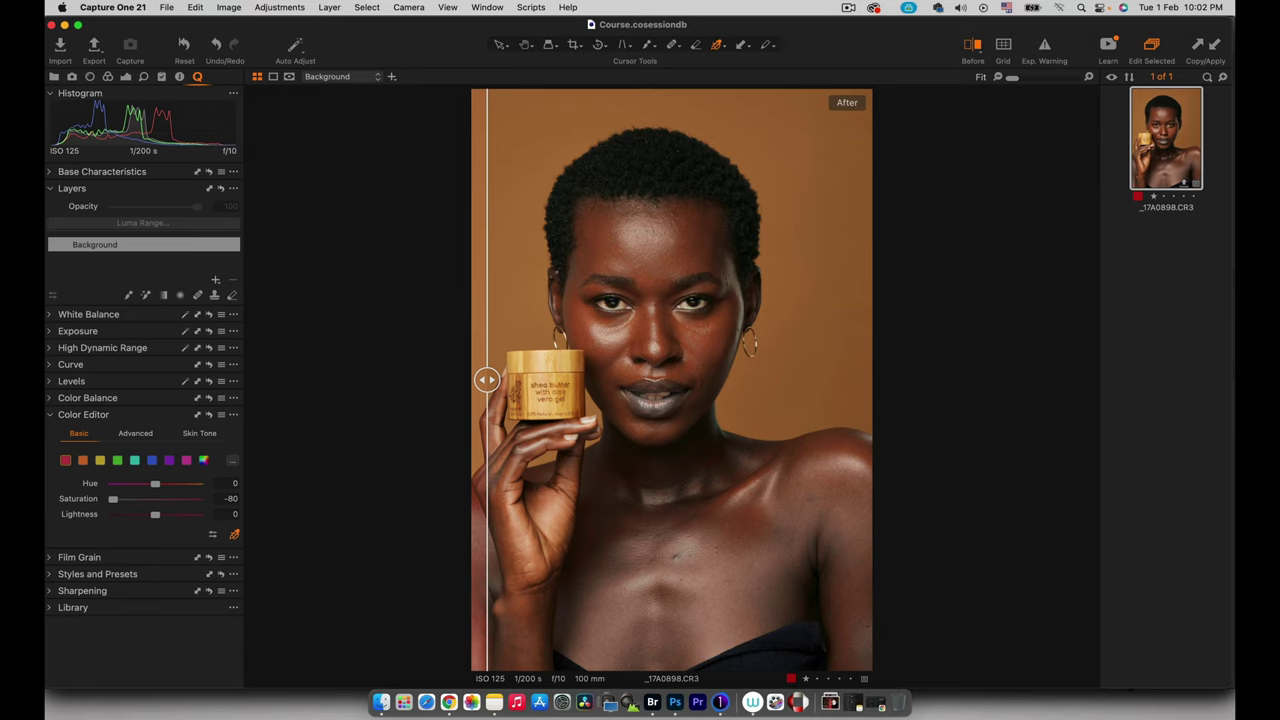
click(83, 460)
drag(155, 498, 113, 498)
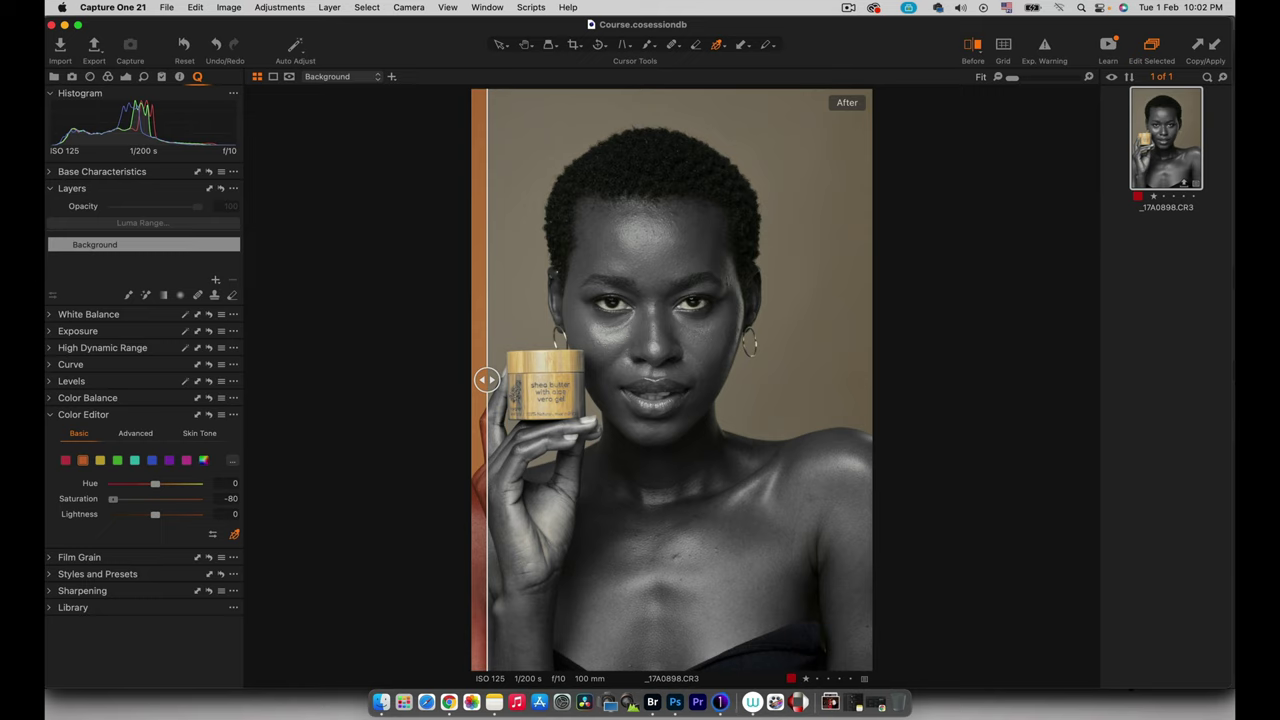
Set the red saturation to -8, the orange saturation to -10 and the orange hue to -1.2 in the Color Editor.
drag(114, 498, 151, 498)
click(66, 460)
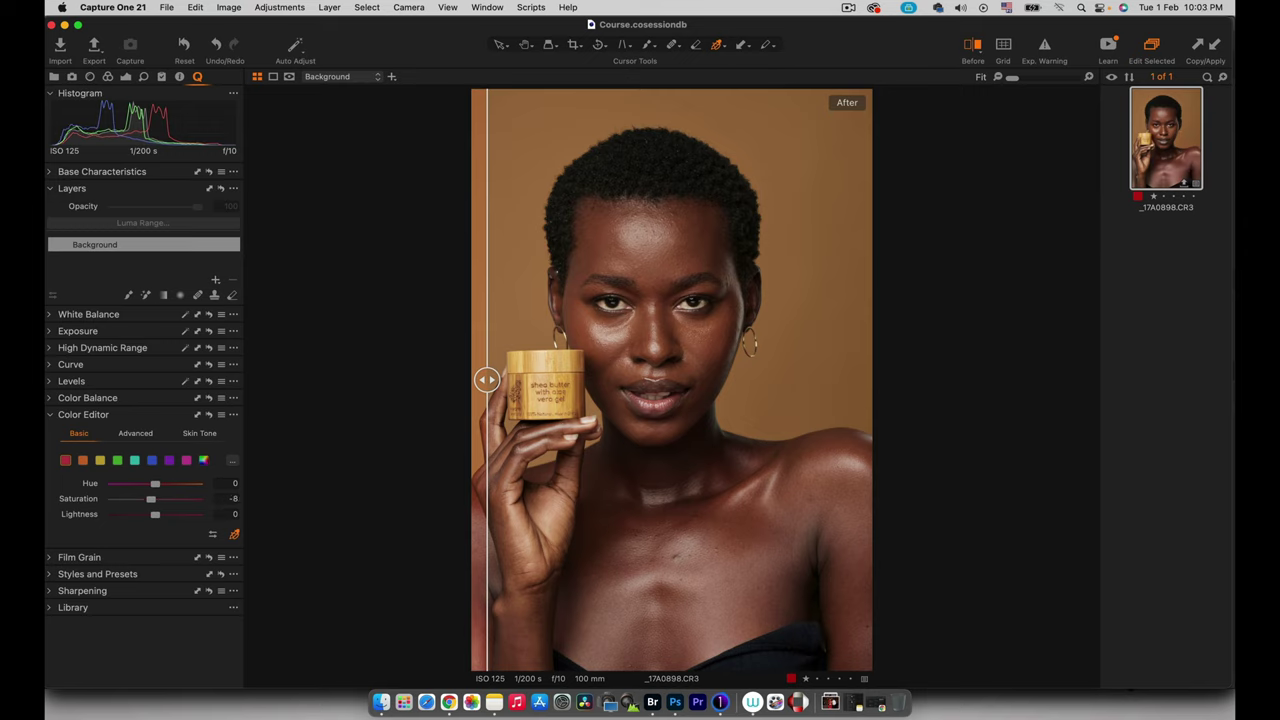
click(83, 460)
drag(145, 498, 153, 483)
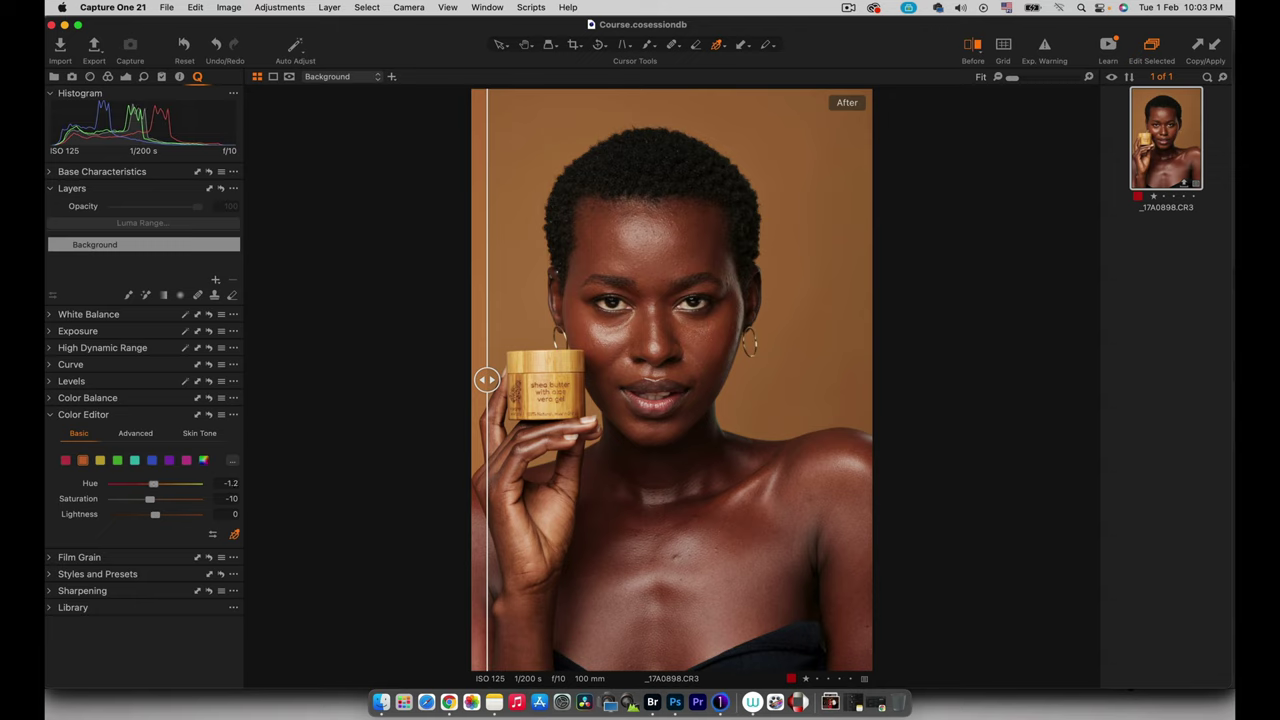
Show the whole portrait as After, raise the red saturation slightly, and collapse the Color Editor.
mouse_move(486, 379)
mouse_down()
mouse_move(871, 379)
mouse_move(474, 379)
mouse_up()
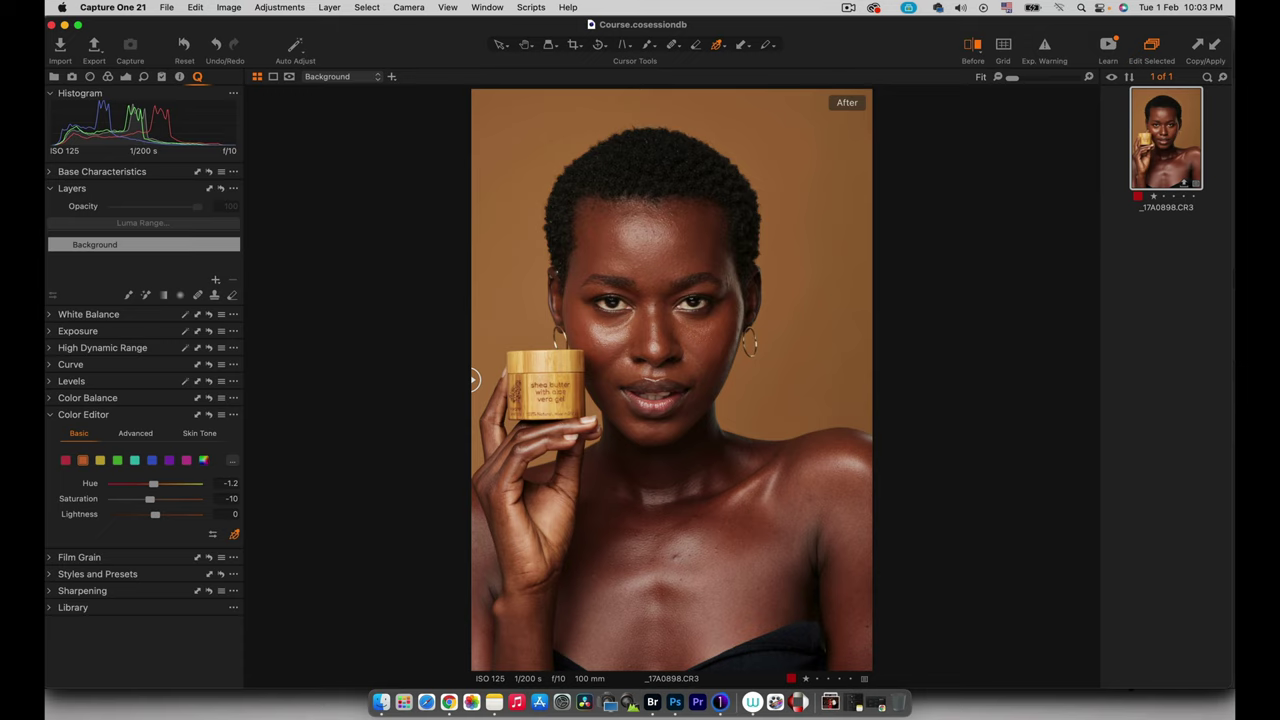
click(66, 460)
drag(151, 499, 152, 499)
click(51, 415)
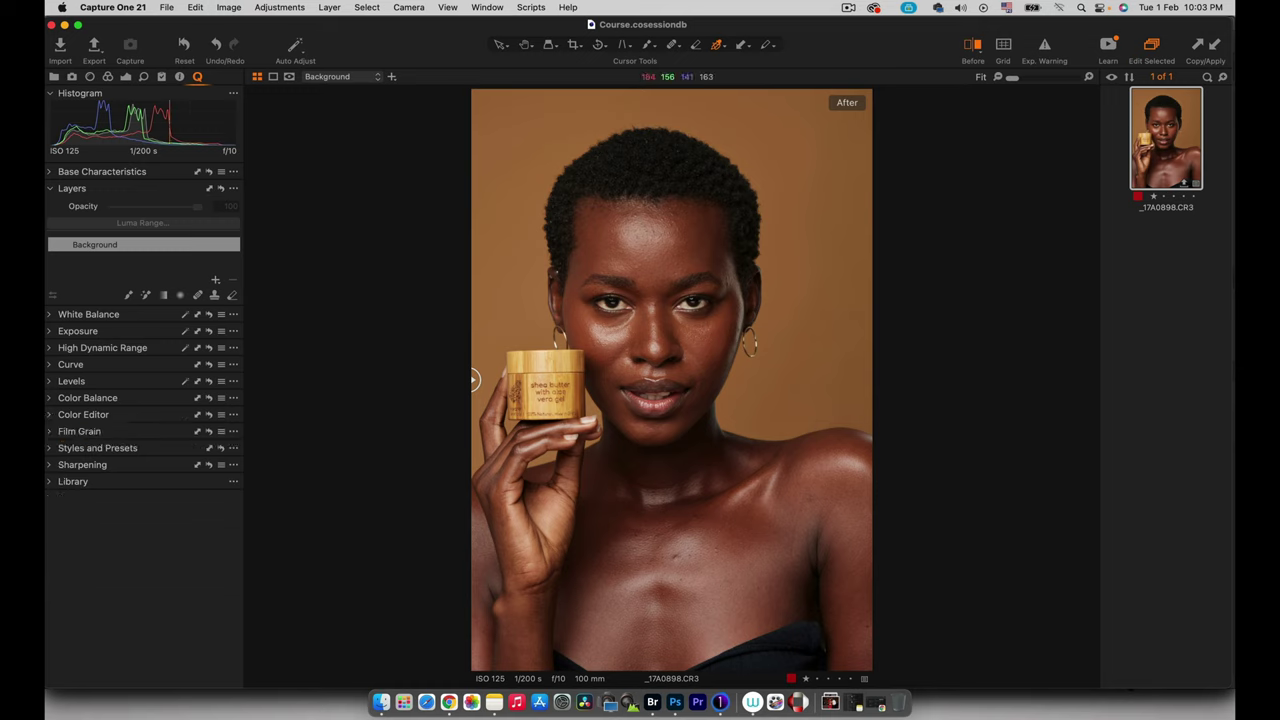
Send the processed portrait to Adobe Photoshop 2021 as an uncompressed 16-bit TIFF in Adobe RGB (1998) at 300 px/in.
right_click(1170, 145)
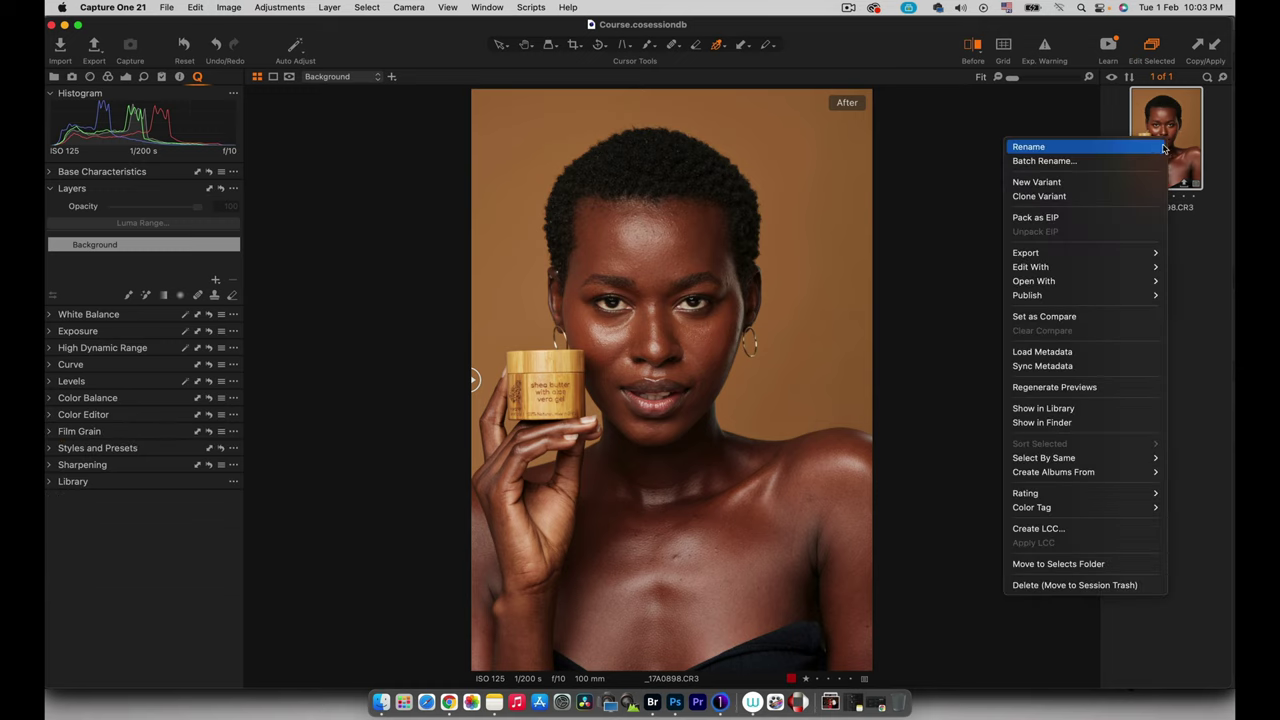
mouse_move(1026, 270)
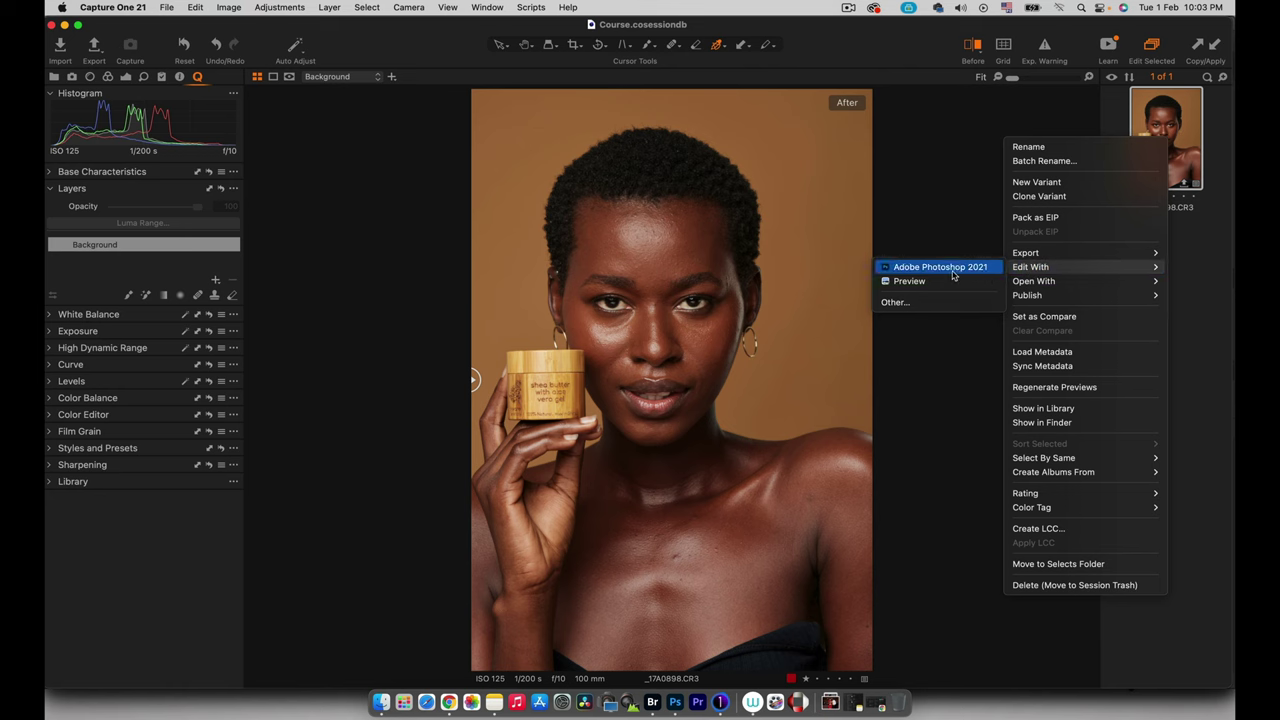
click(948, 268)
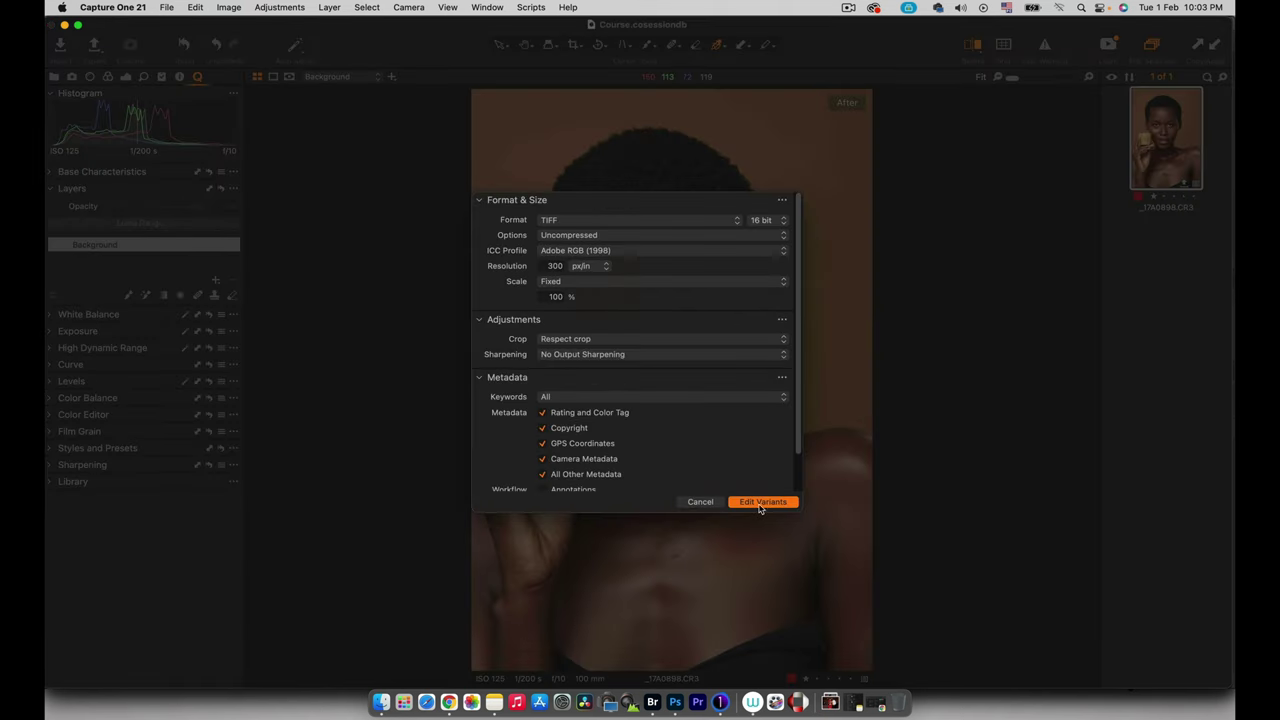
click(762, 502)
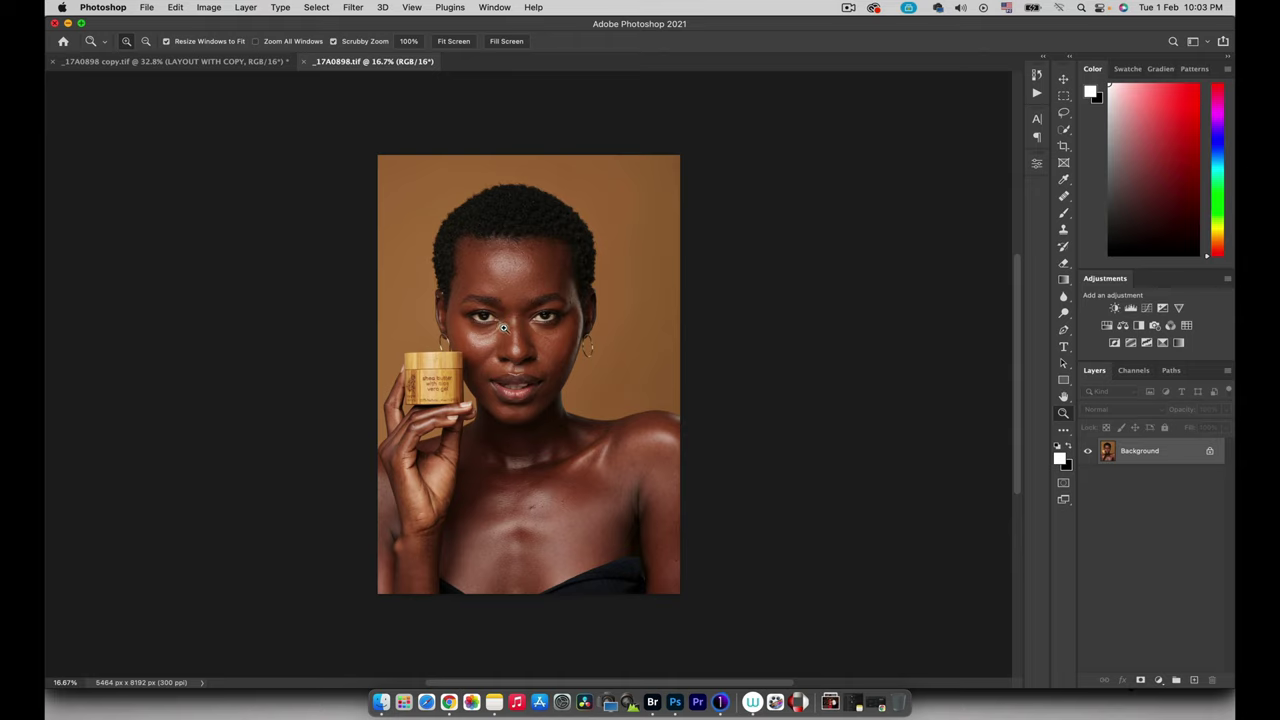
Examine the portrait's facial skin, forehead, hair, jar and shoulders, close up and as a whole, for areas that need retouching.
drag(462, 337, 499, 340)
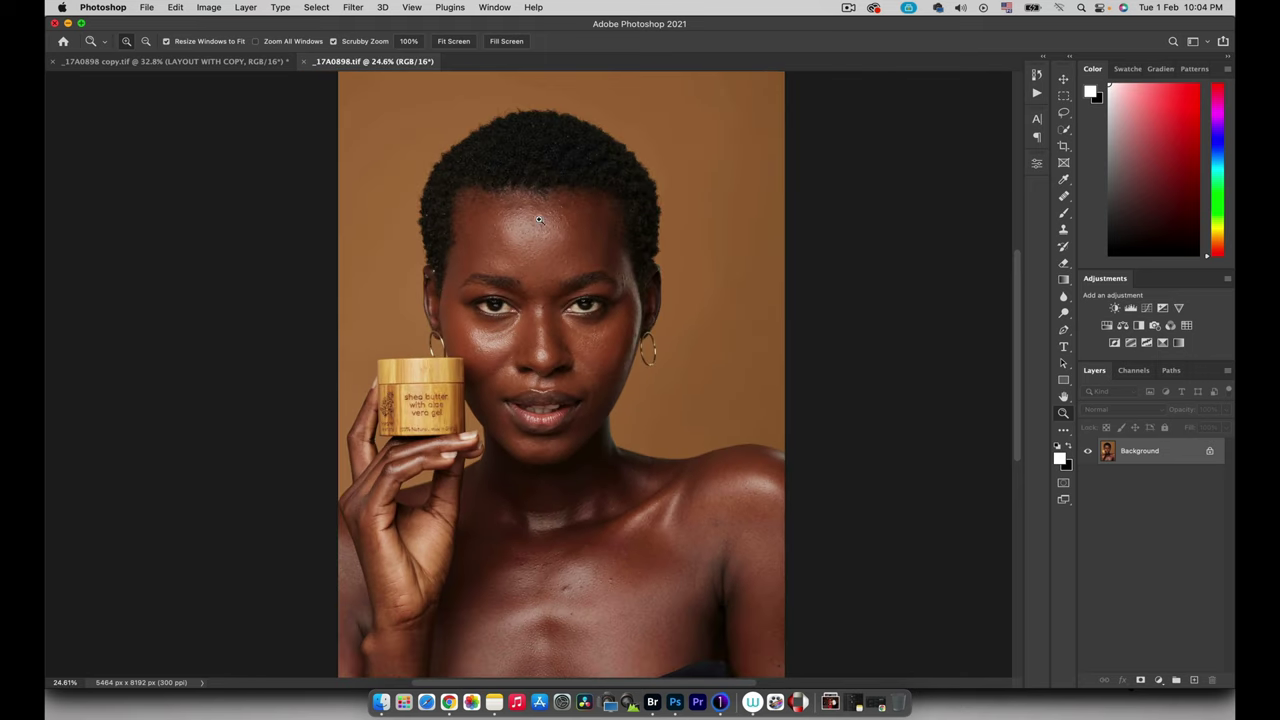
mouse_move(540, 220)
mouse_down()
mouse_move(578, 213)
mouse_move(533, 238)
mouse_up()
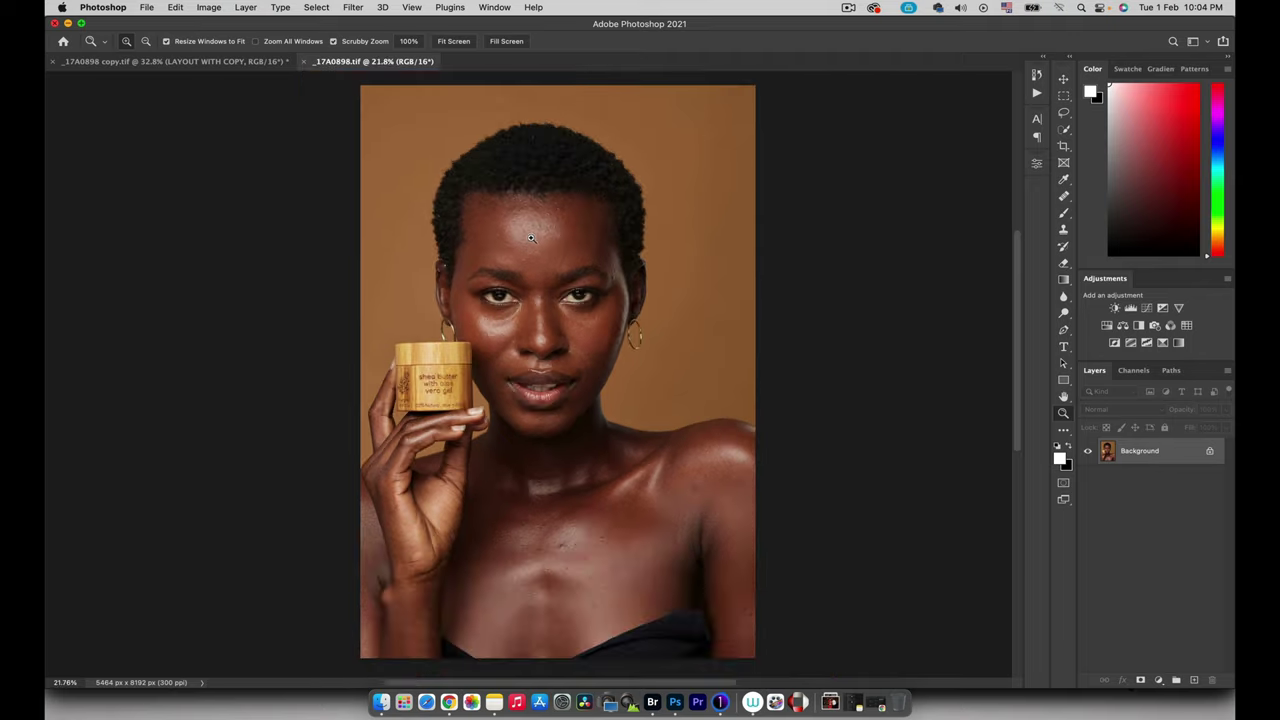
mouse_move(547, 281)
mouse_down()
mouse_move(597, 265)
mouse_move(568, 271)
mouse_up()
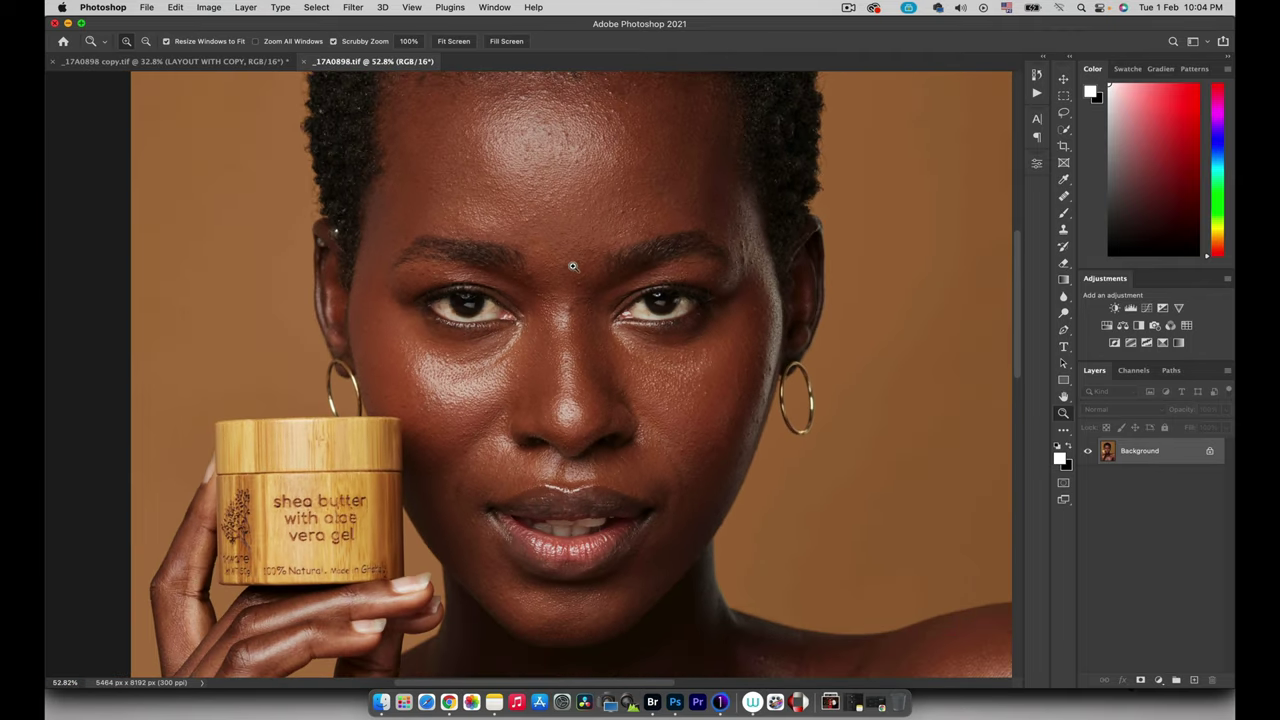
scroll(571, 277, up, 3)
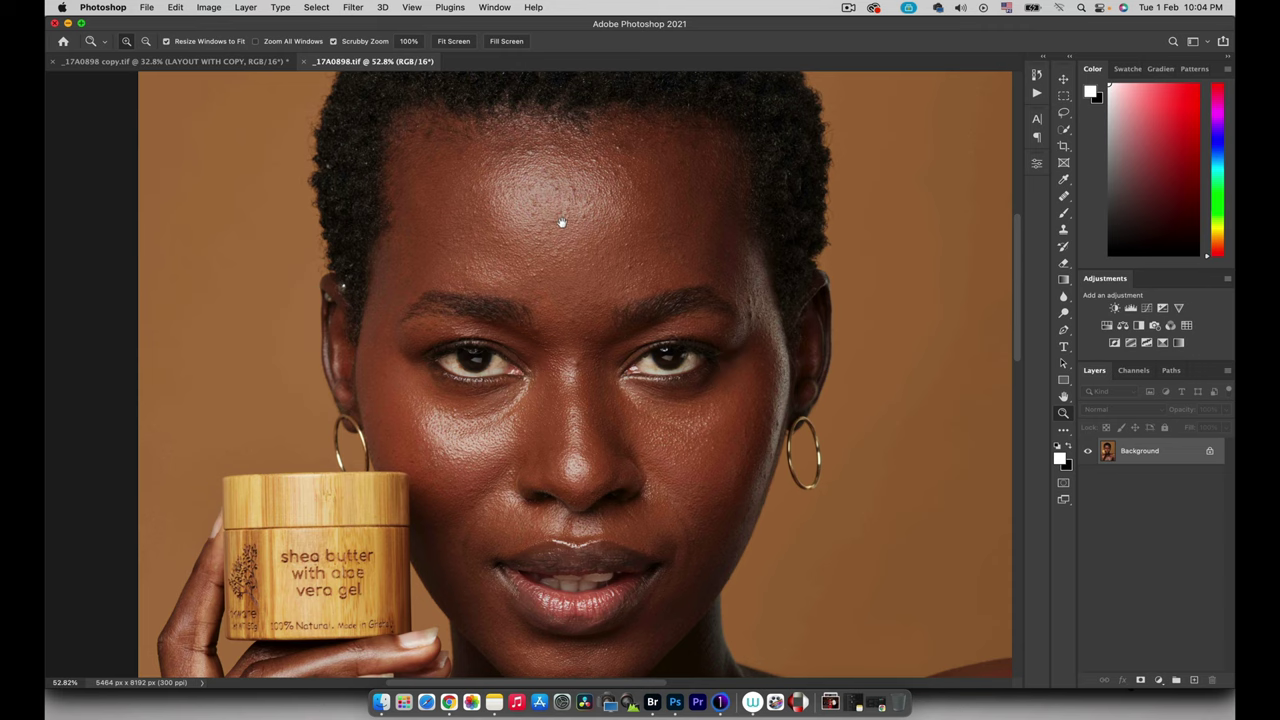
scroll(561, 219, up, 5)
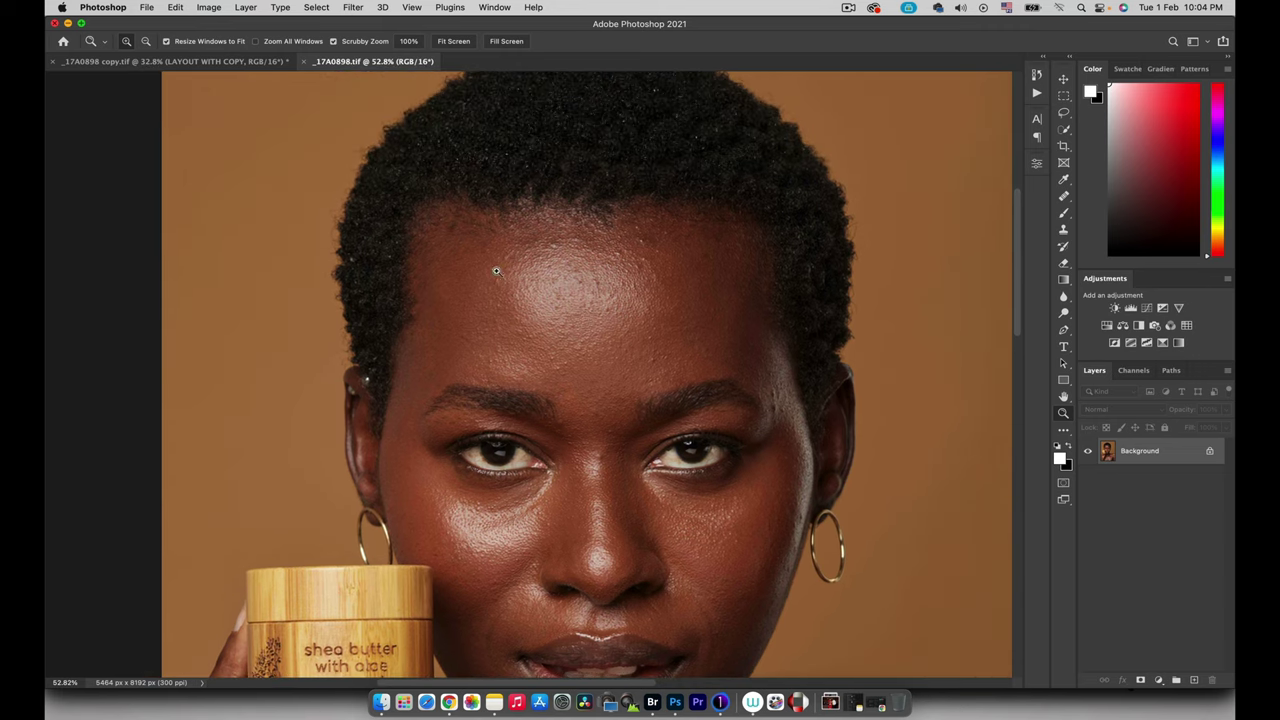
scroll(457, 251, up, 6)
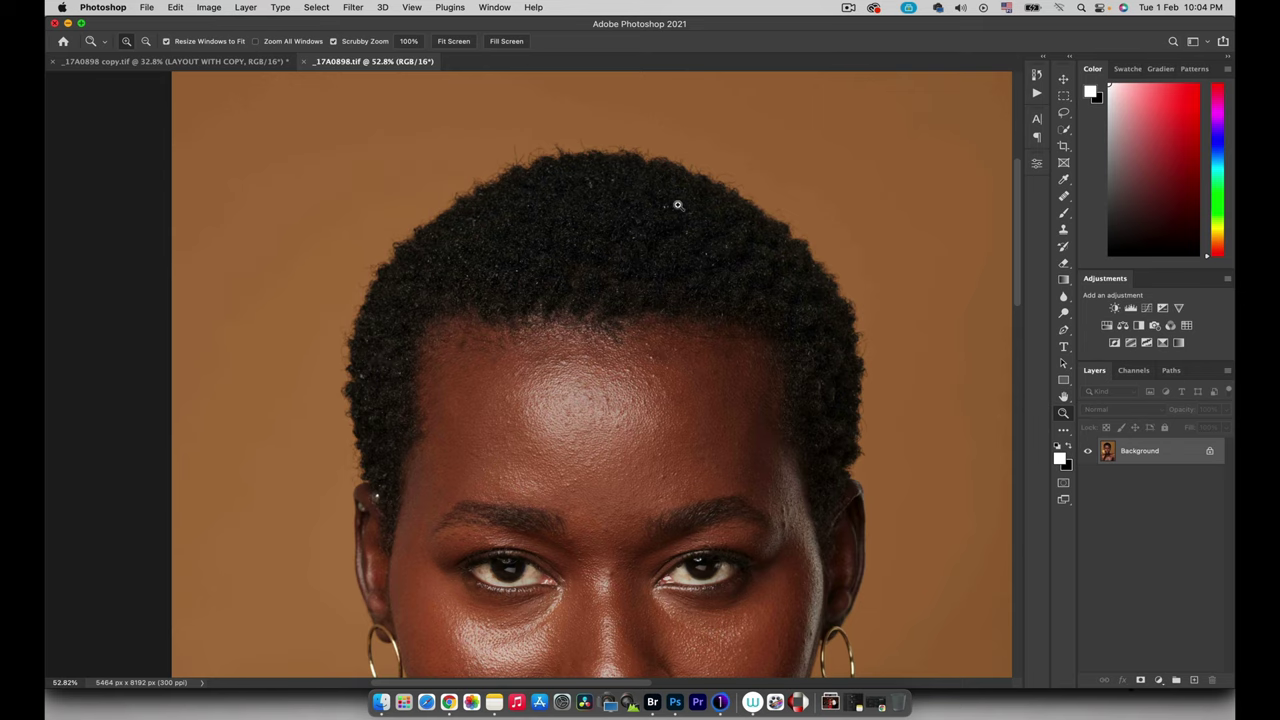
drag(689, 295, 652, 380)
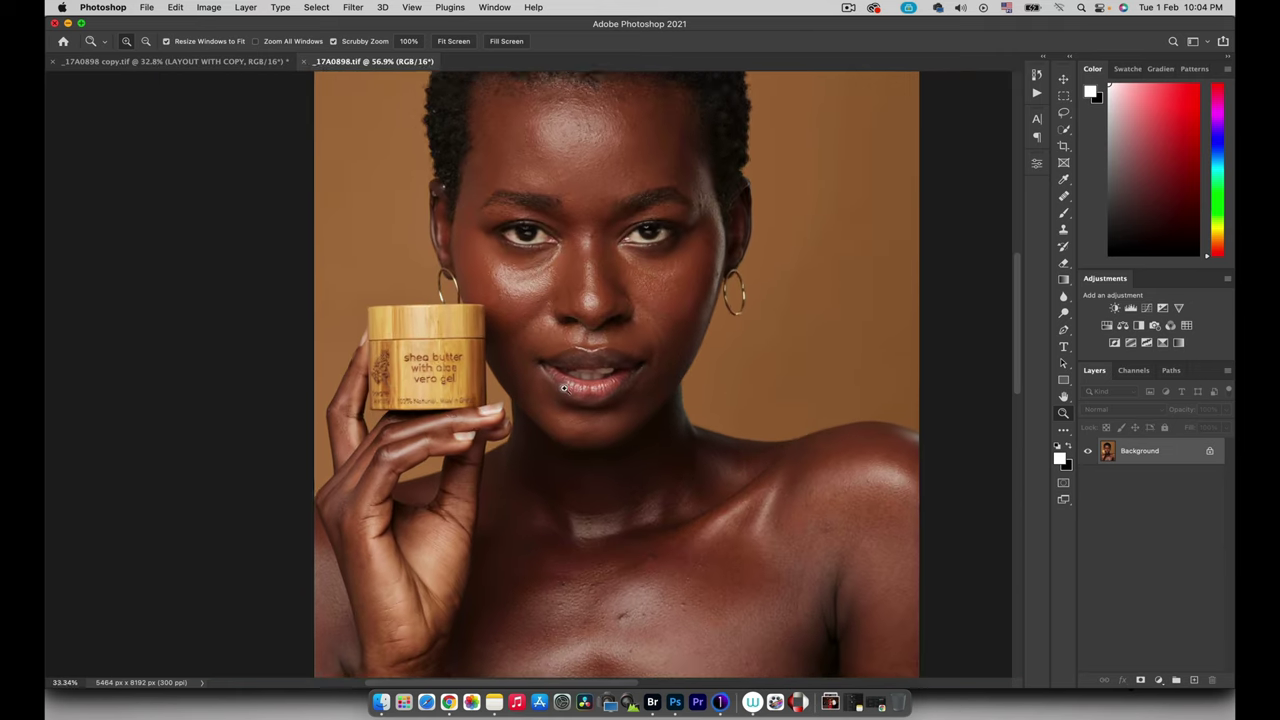
drag(600, 376, 552, 391)
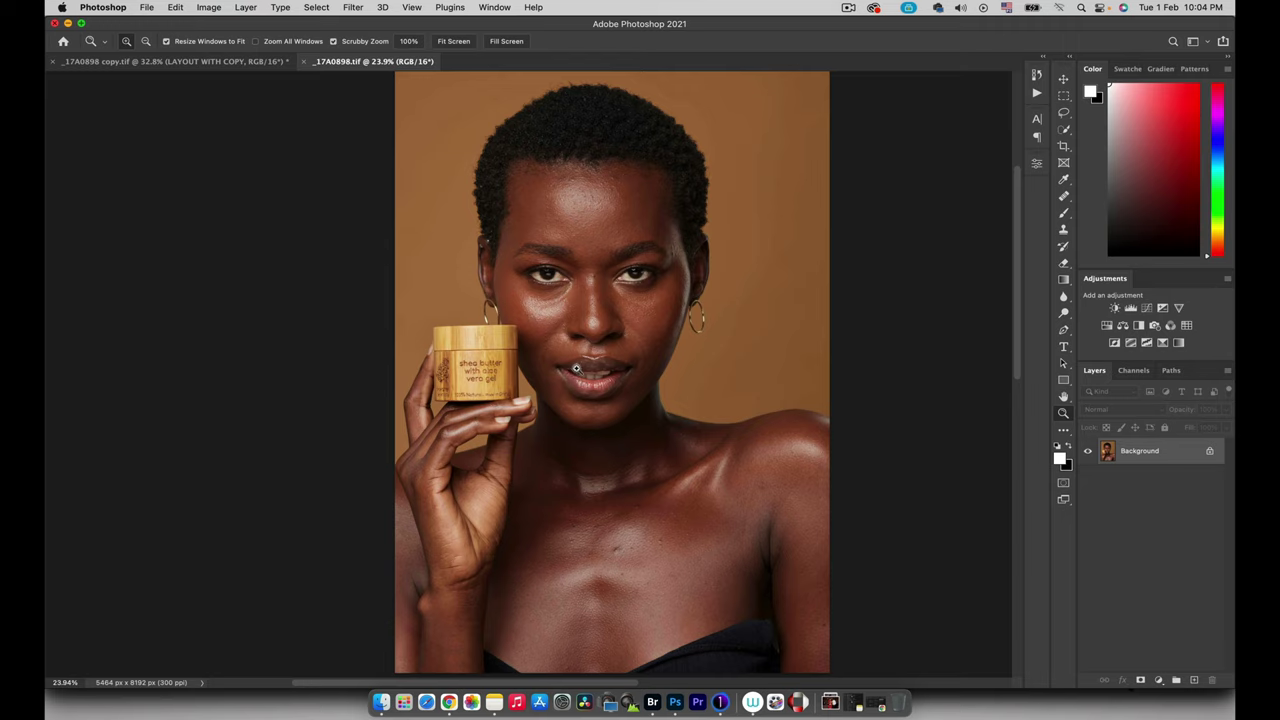
mouse_move(576, 369)
mouse_down()
mouse_move(618, 368)
mouse_move(583, 367)
mouse_up()
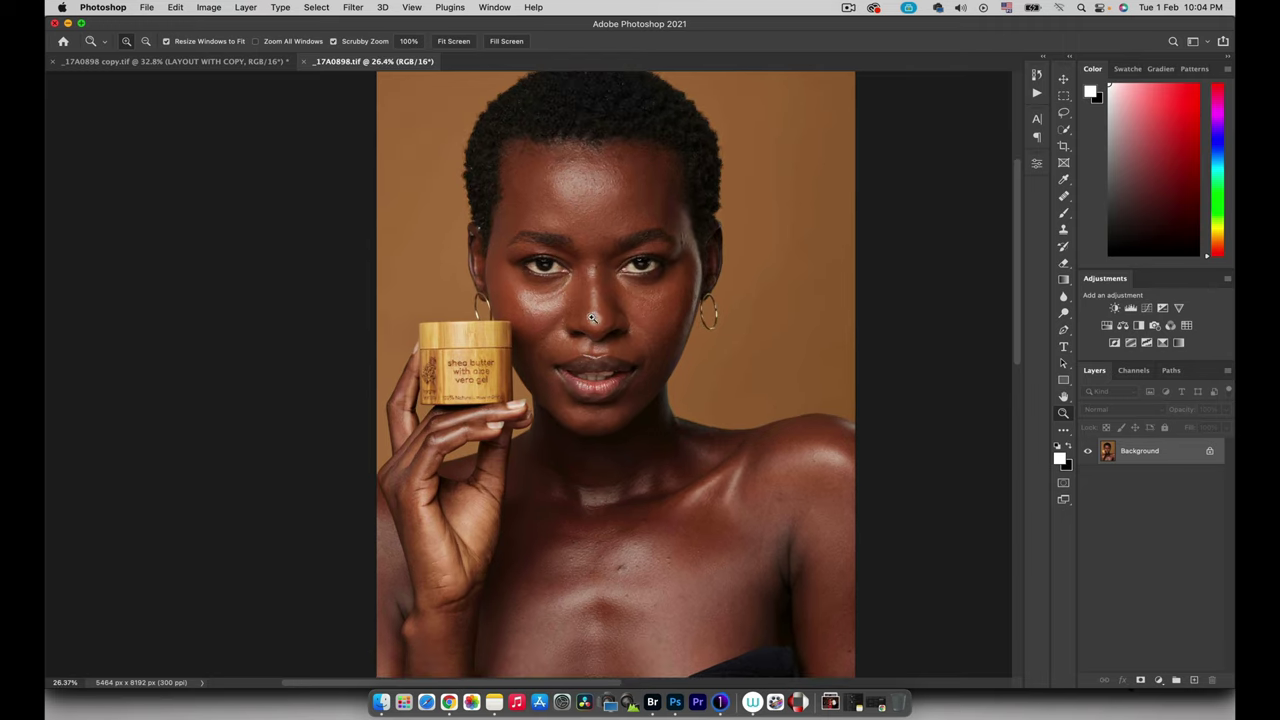
drag(613, 494, 602, 498)
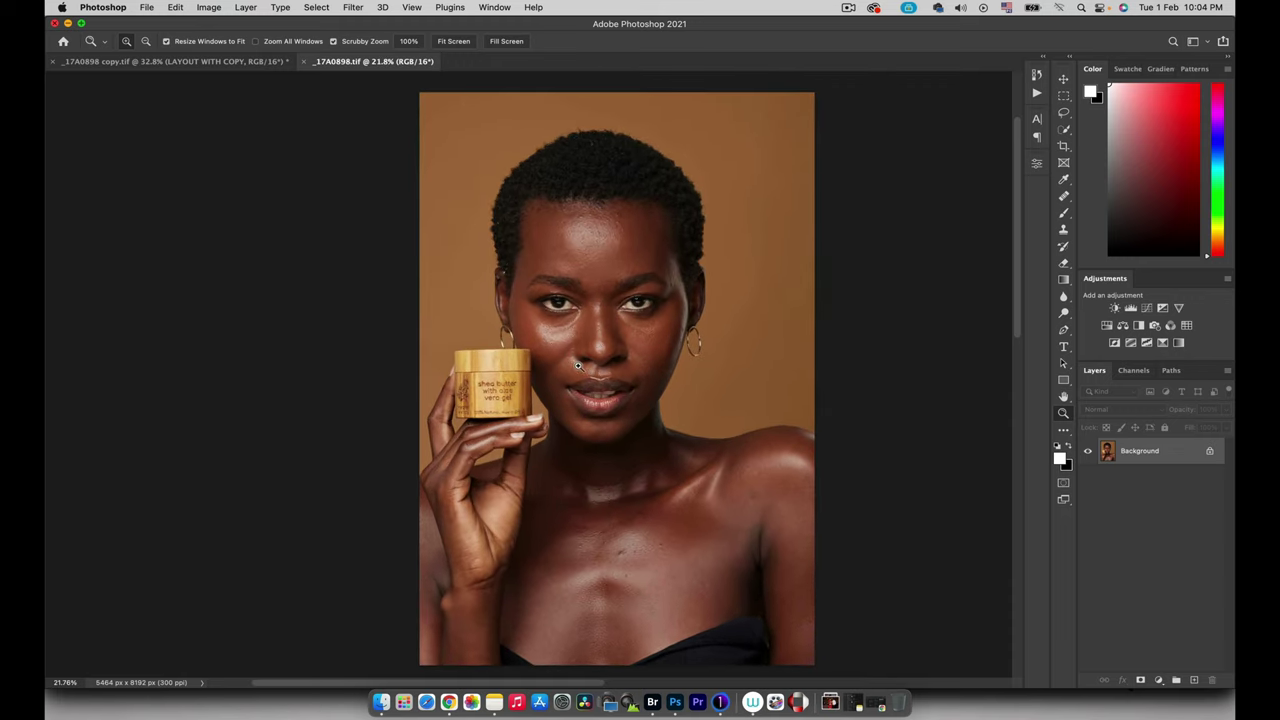
drag(578, 366, 630, 341)
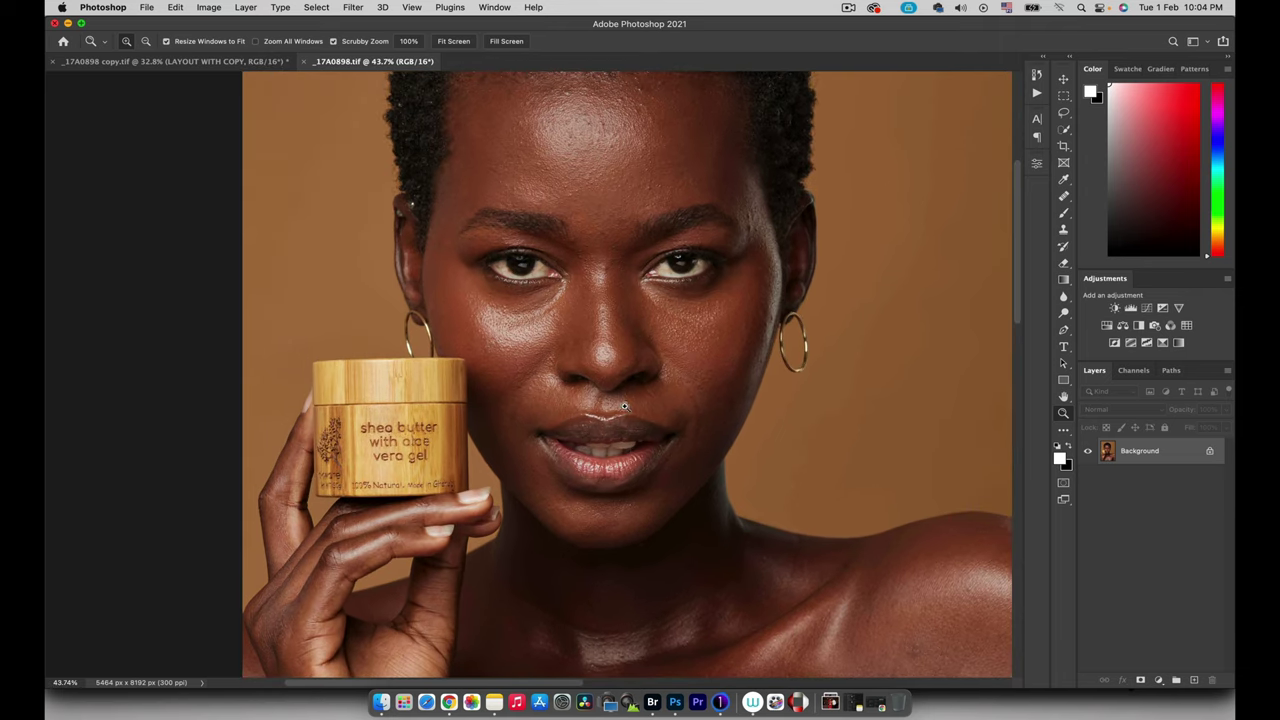
drag(624, 406, 592, 346)
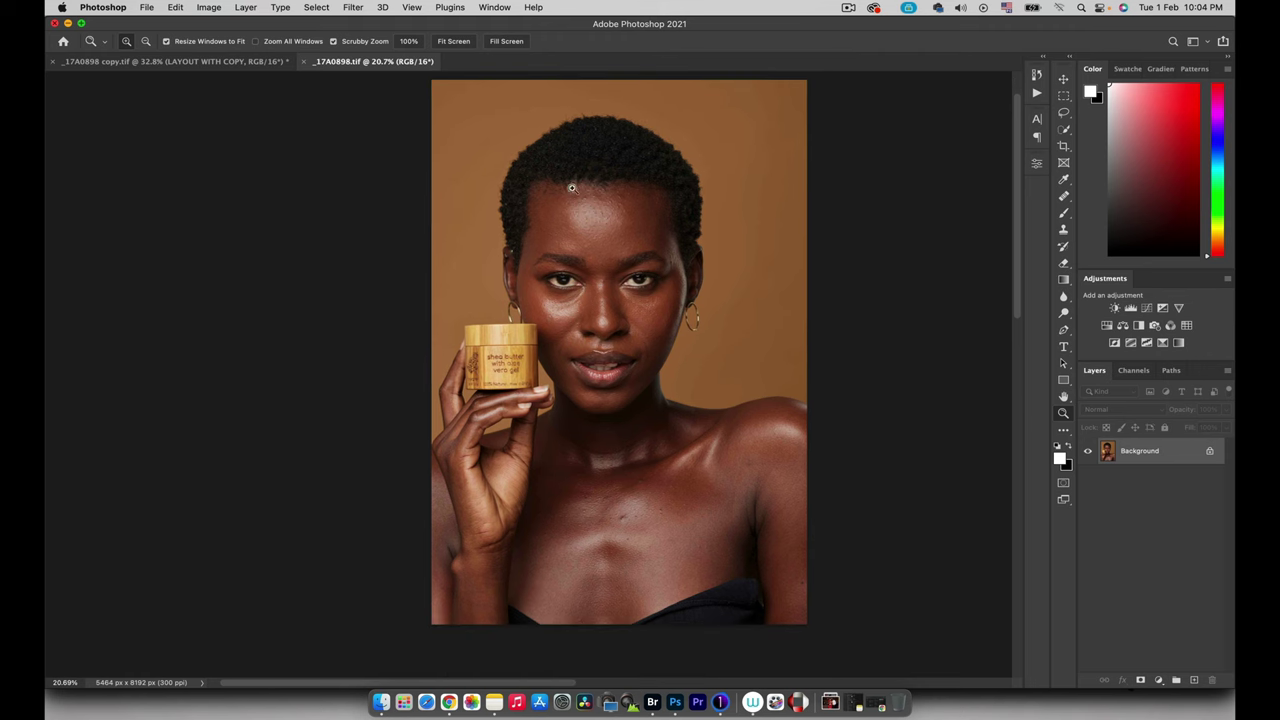
Add a new empty layer above the Background and name it Blemishes.
drag(572, 188, 653, 166)
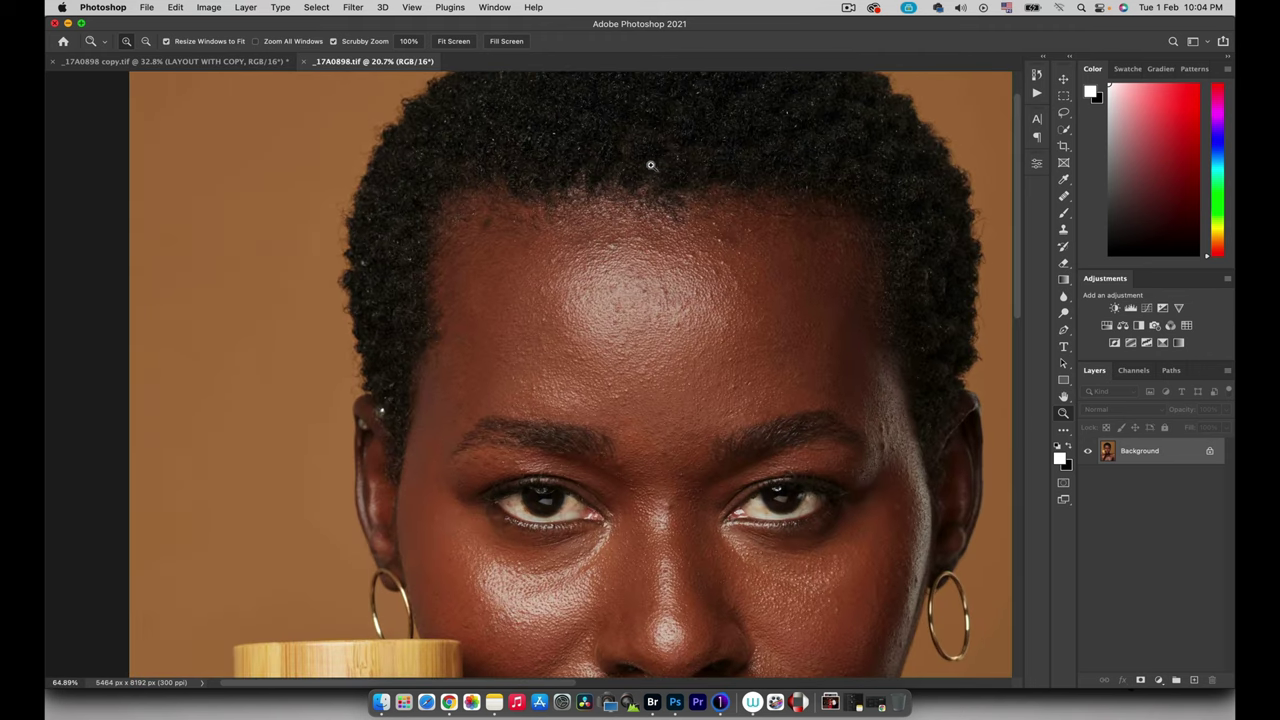
click(1194, 679)
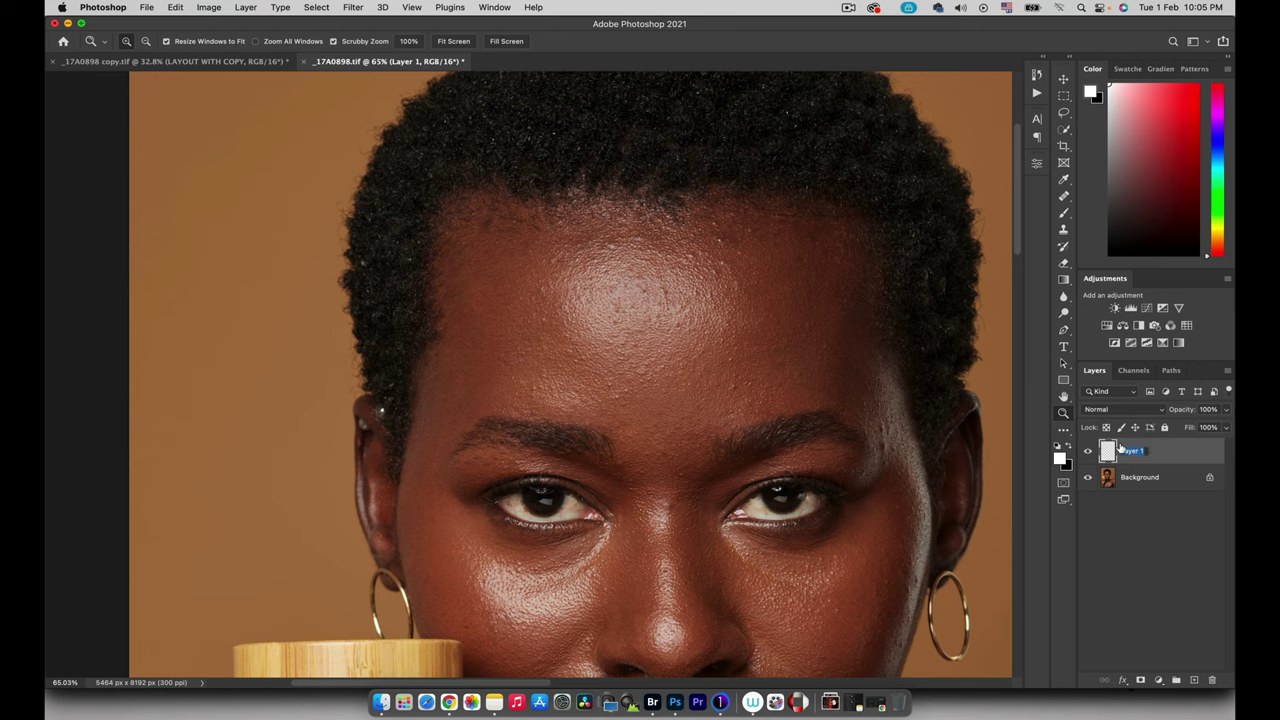
text(Blemishes)
key(Return)
Heal the light specks near the left edge of the hair with a 43 px Healing Brush, sampling clean hair just above them.
drag(488, 249, 406, 351)
key(j)
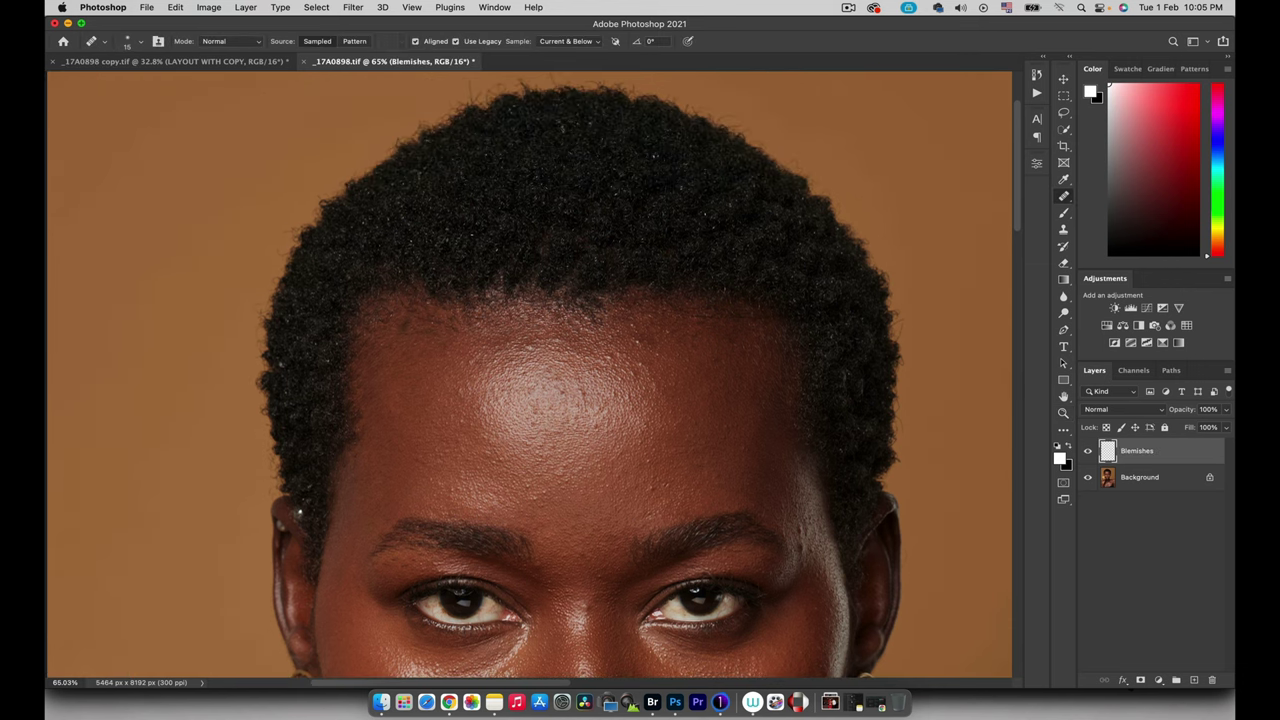
key(z)
mouse_move(293, 368)
mouse_down()
mouse_move(340, 363)
mouse_move(294, 358)
mouse_up()
key(j)
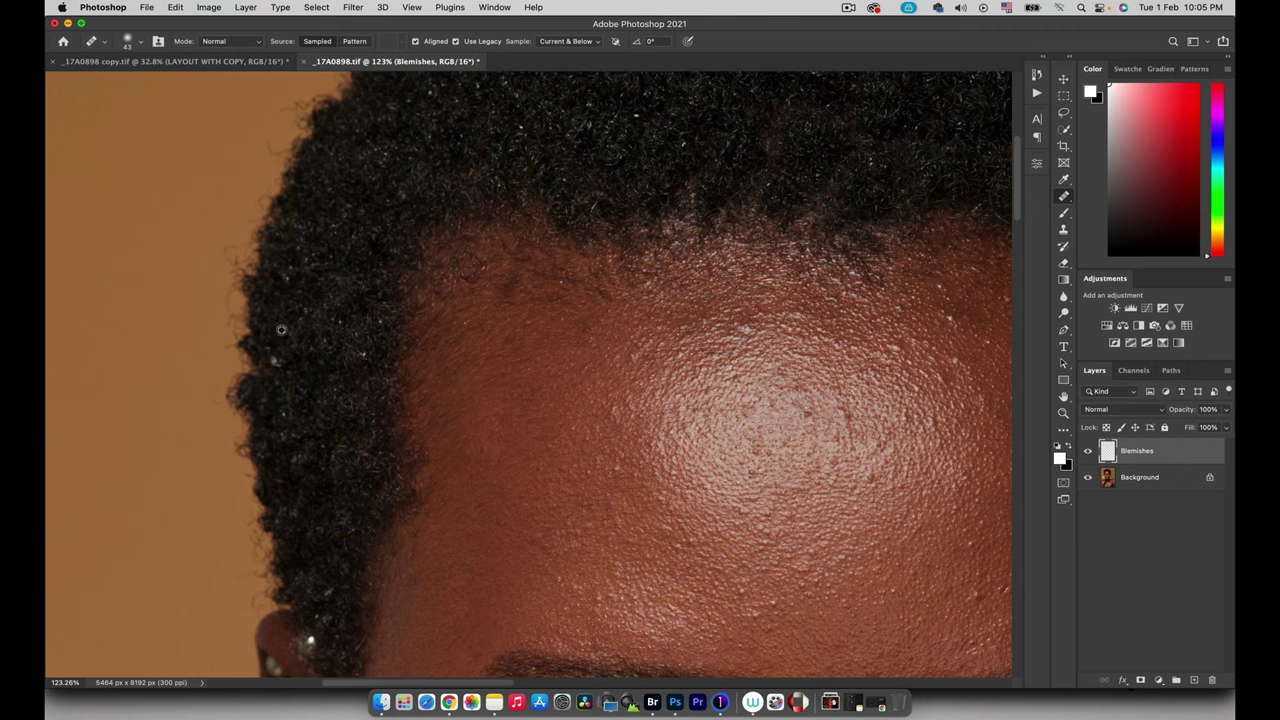
alt+click(278, 333)
drag(271, 353, 286, 362)
Keep the Healing Brush sampling on Current & Below and heal stray specks in the hair beside the left temple.
click(576, 42)
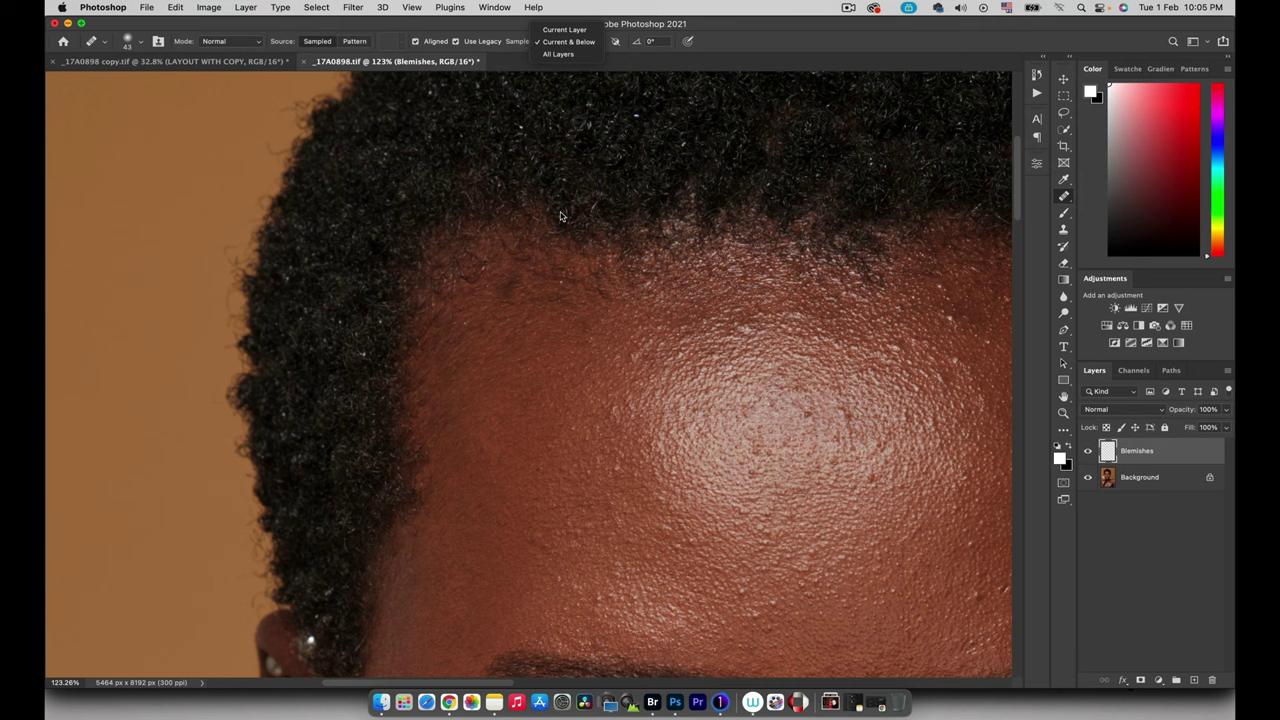
click(343, 410)
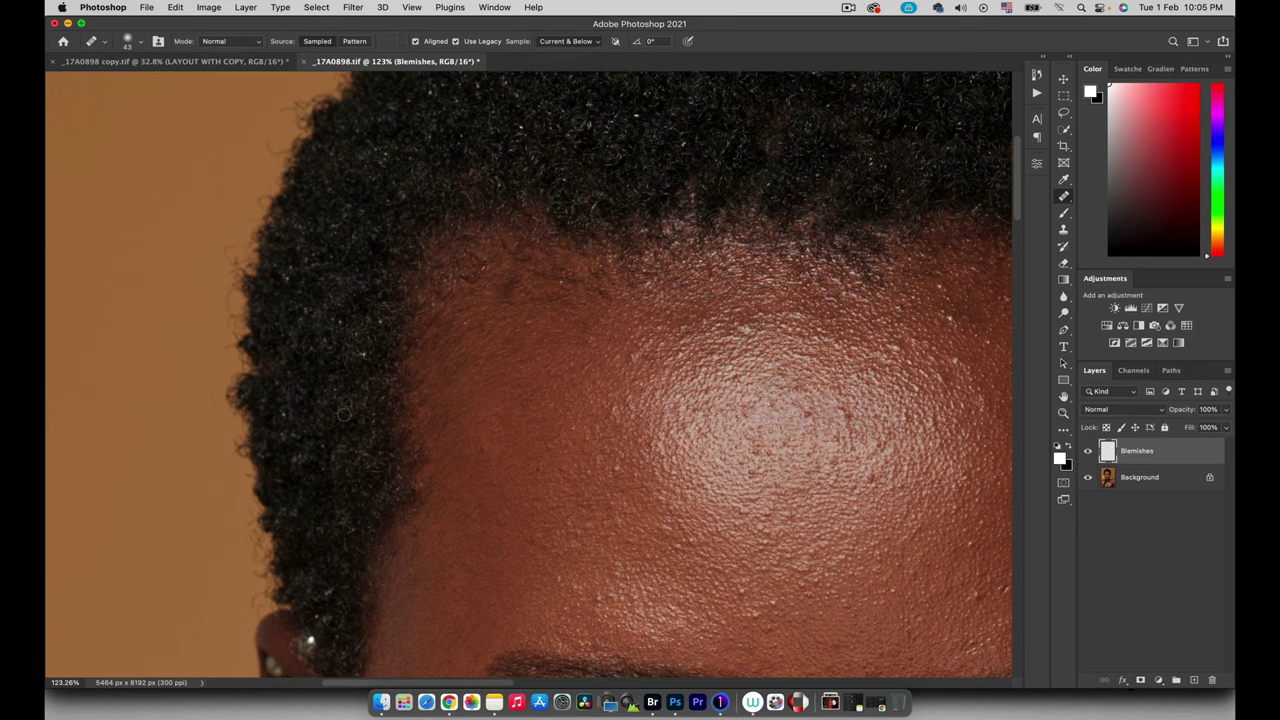
key(alt+space)
drag(343, 385, 366, 370)
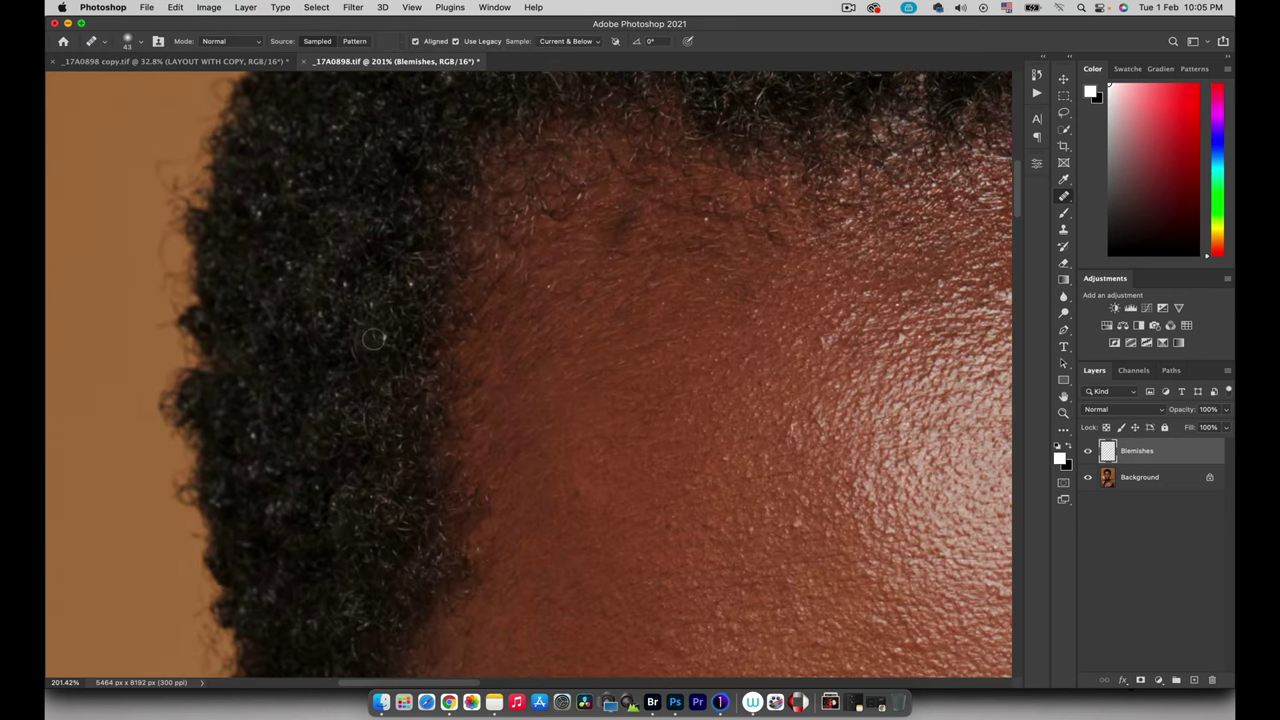
drag(374, 344, 360, 345)
key(z)
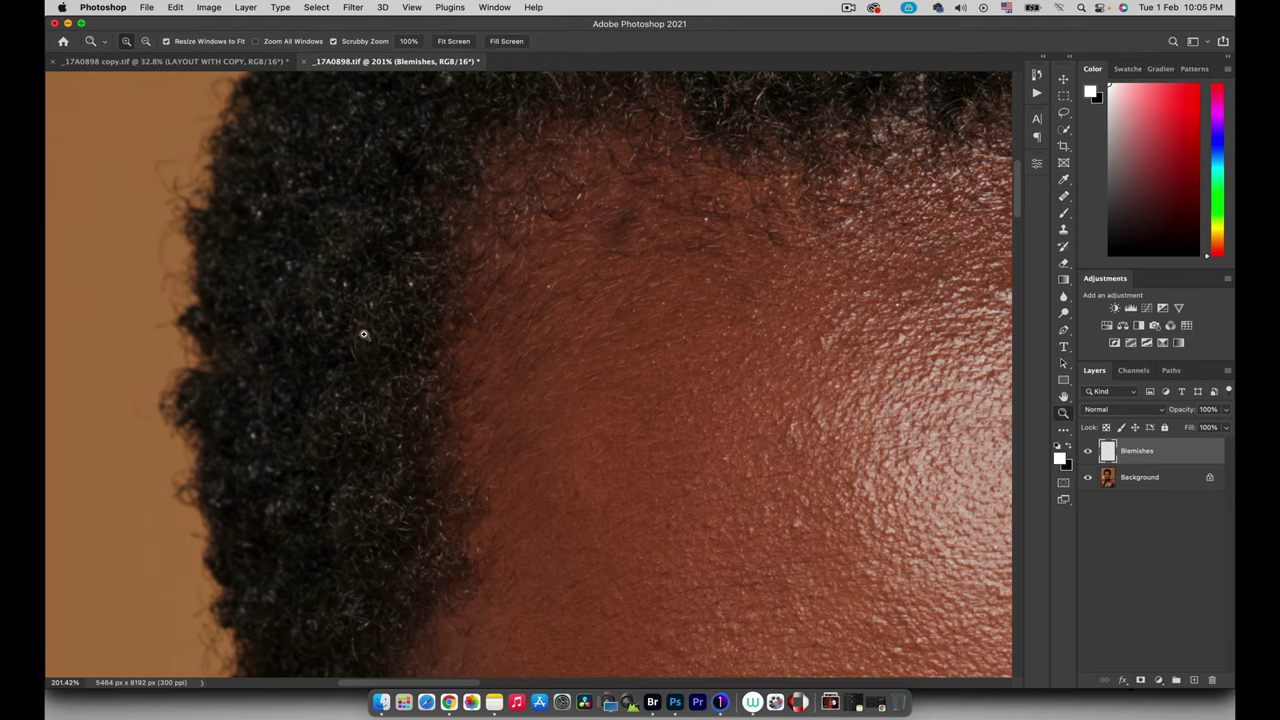
mouse_move(363, 334)
mouse_down()
mouse_move(302, 351)
mouse_move(351, 337)
mouse_move(324, 368)
mouse_up()
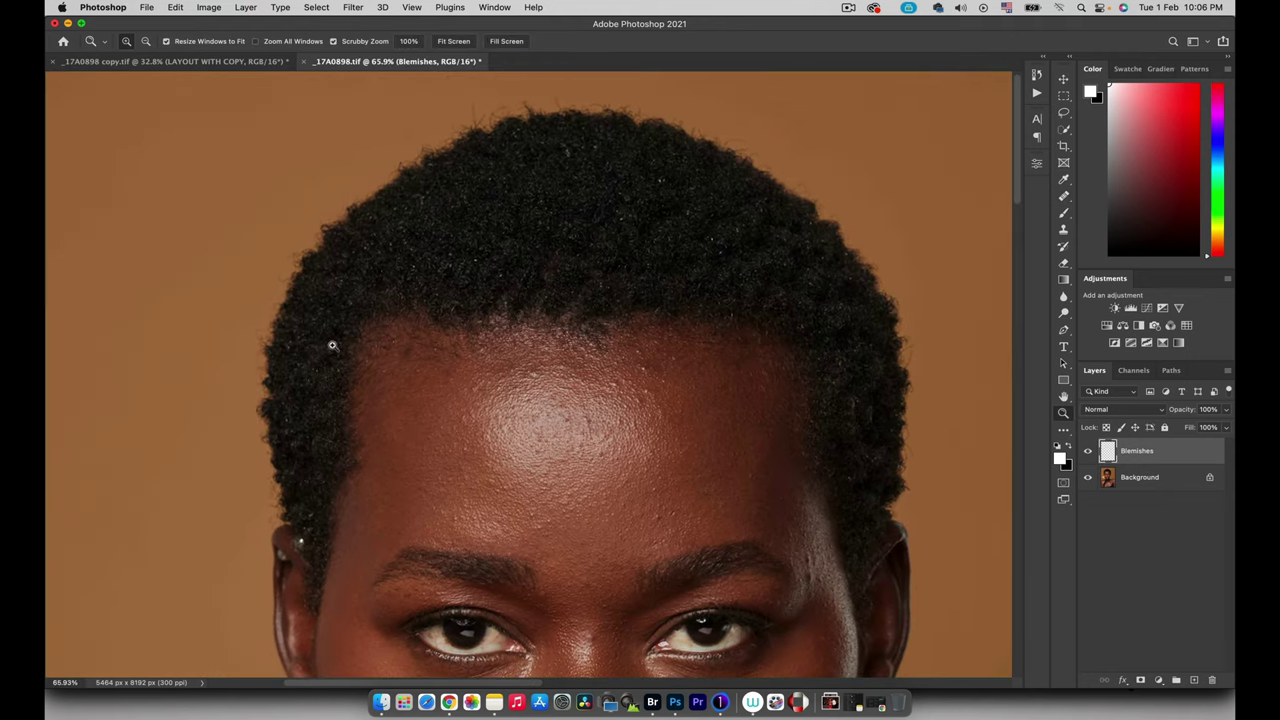
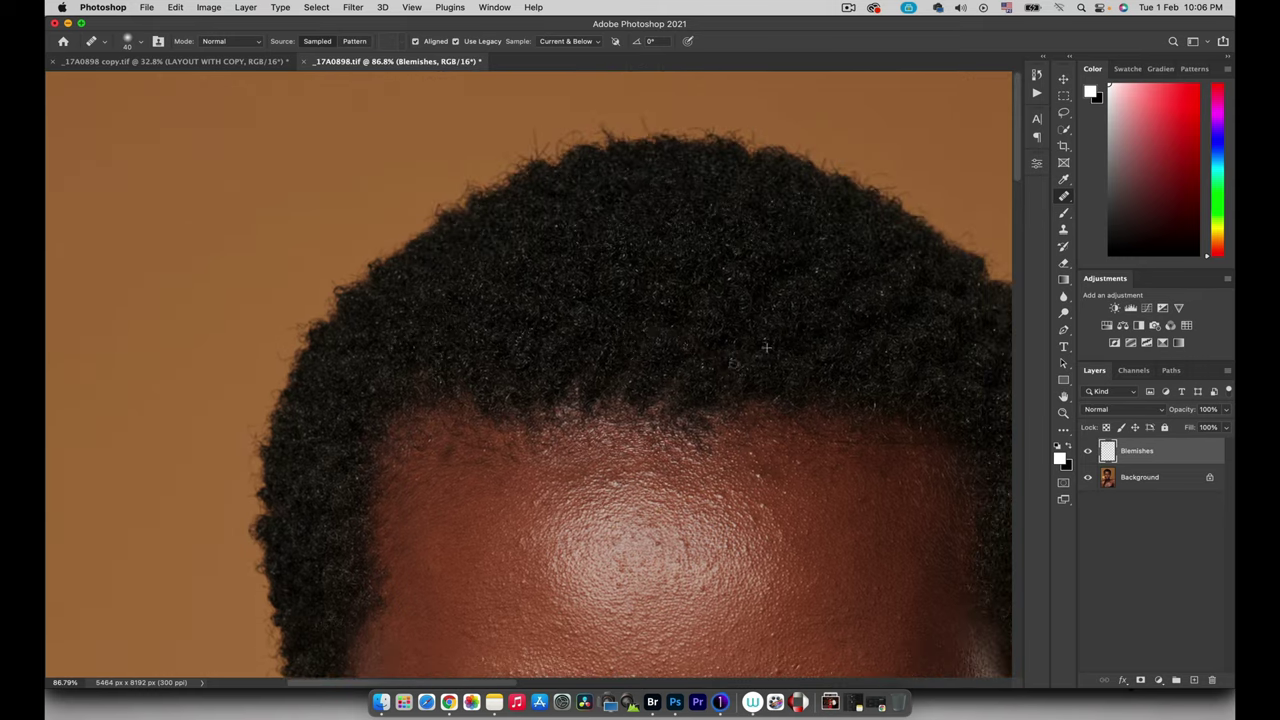
Heal the remaining specks in the hair along the right side of the head down to the ear with a 40 px Healing Brush.
scroll(707, 388, right, 5)
scroll(707, 388, down, 2)
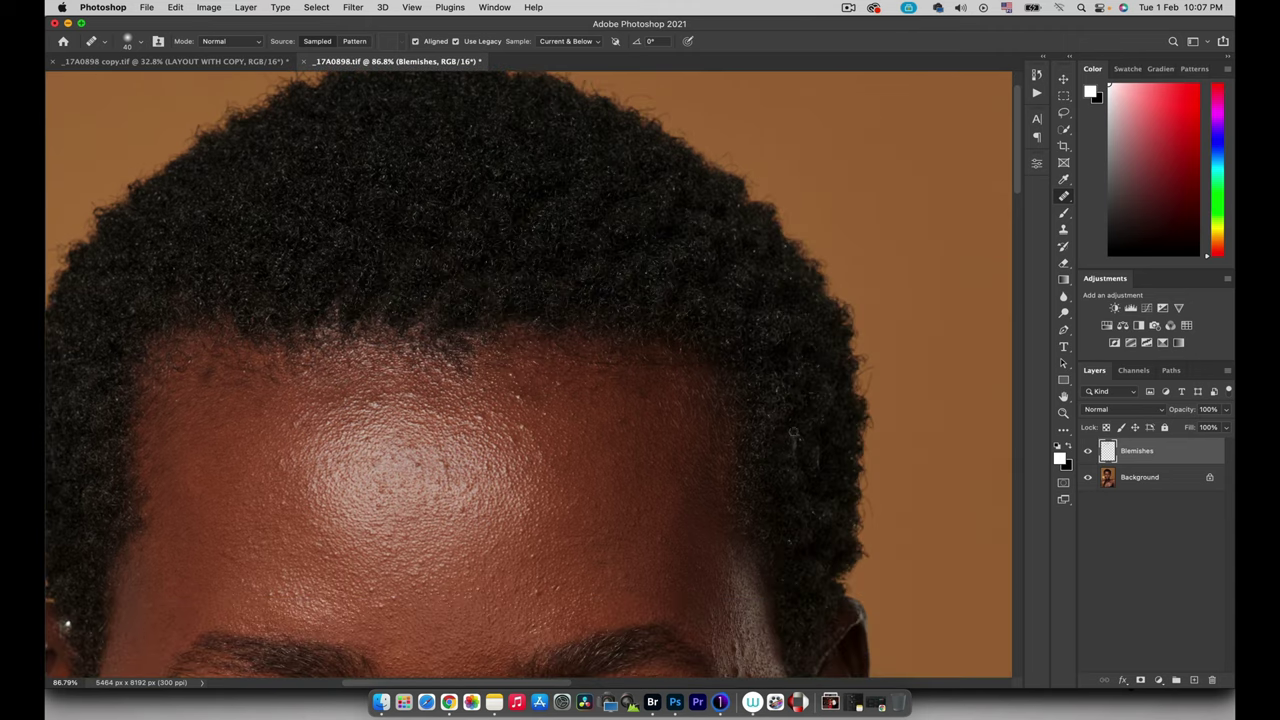
scroll(774, 376, down, 5)
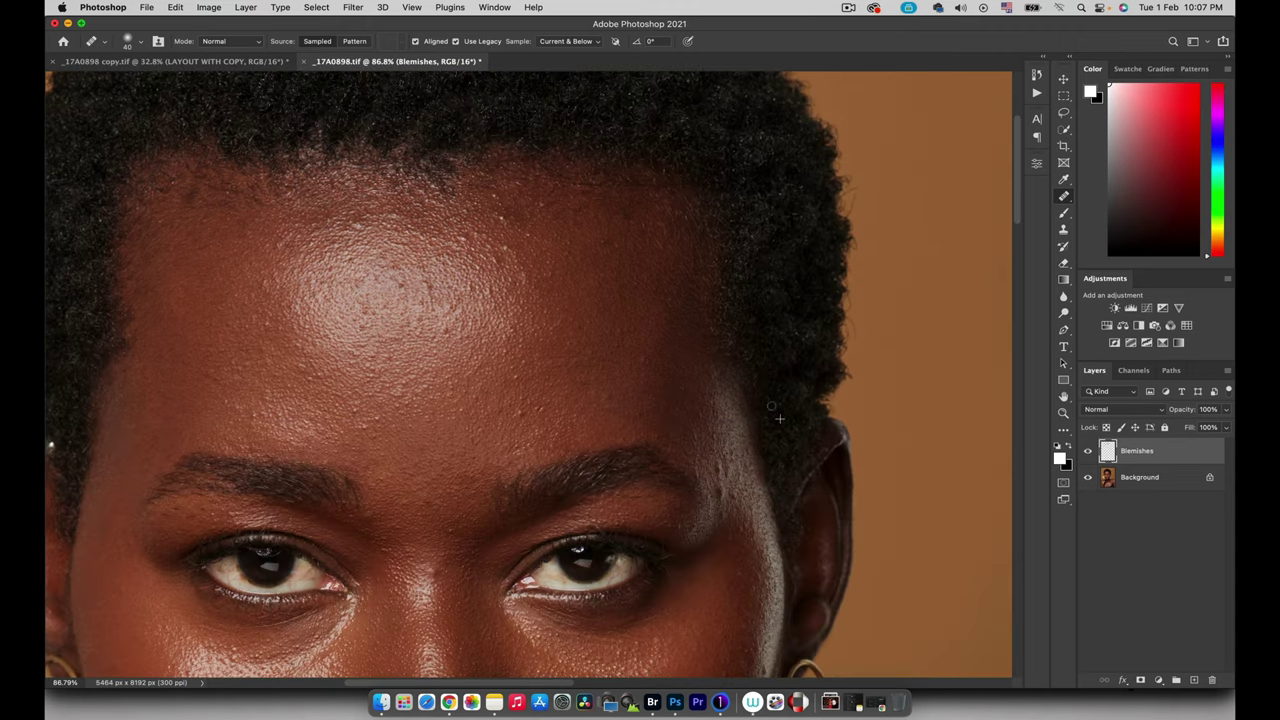
Compare the hair with and without the healing by toggling the visibility of the Blemishes layer.
key(z)
drag(771, 405, 763, 448)
click(1089, 452)
click(1089, 452)
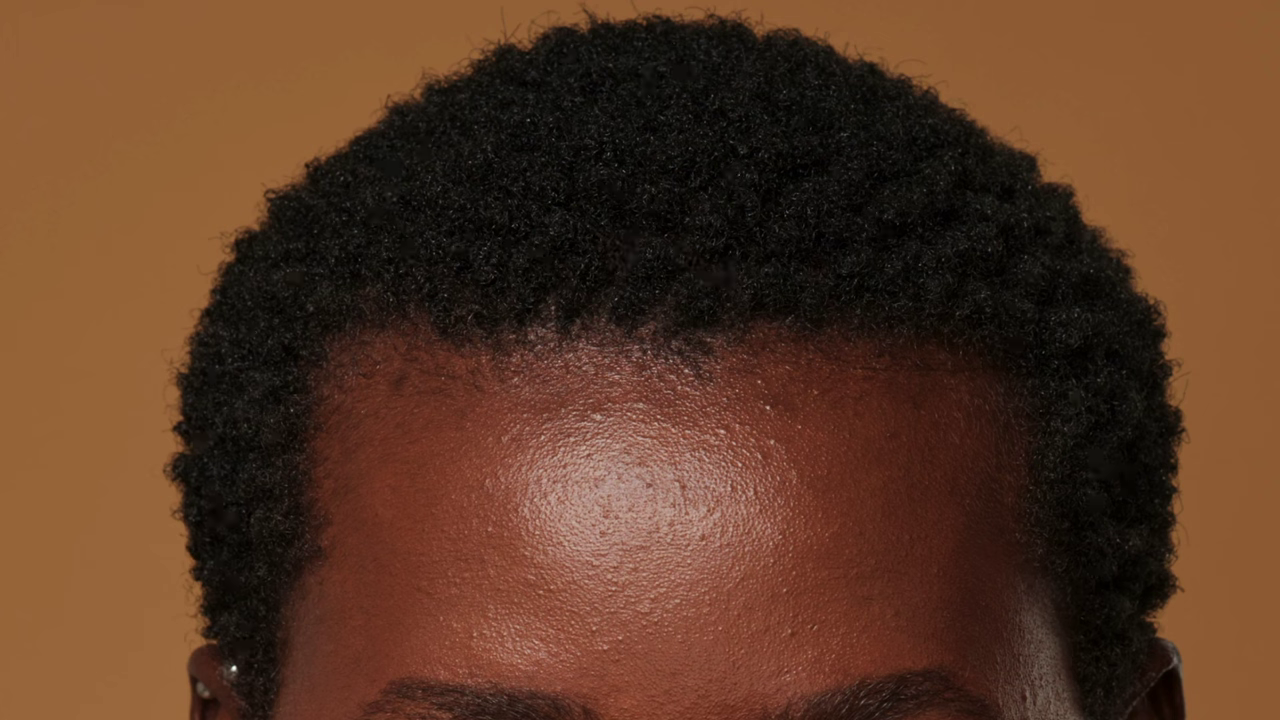
Heal the bumps and blemishes across the forehead and around the eyebrows with a 31 px Healing Brush.
drag(725, 712, 701, 451)
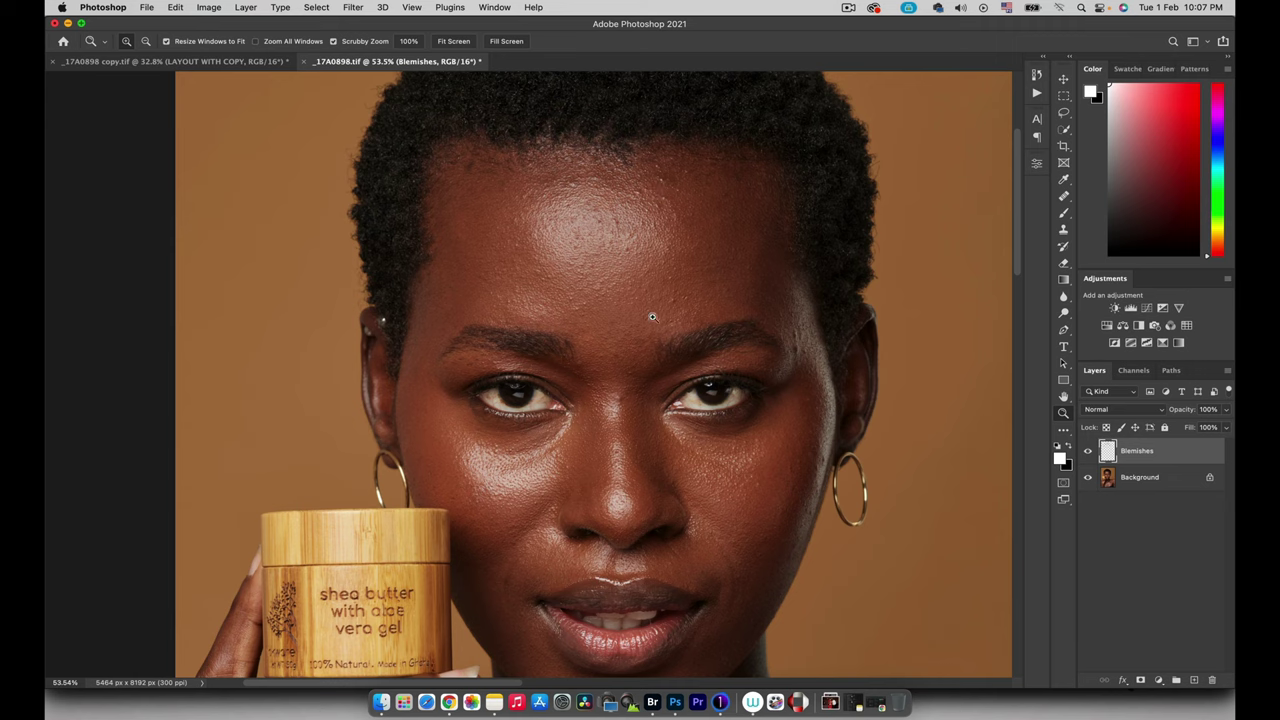
mouse_move(606, 311)
mouse_down()
mouse_move(624, 335)
mouse_move(760, 314)
mouse_up()
key(j)
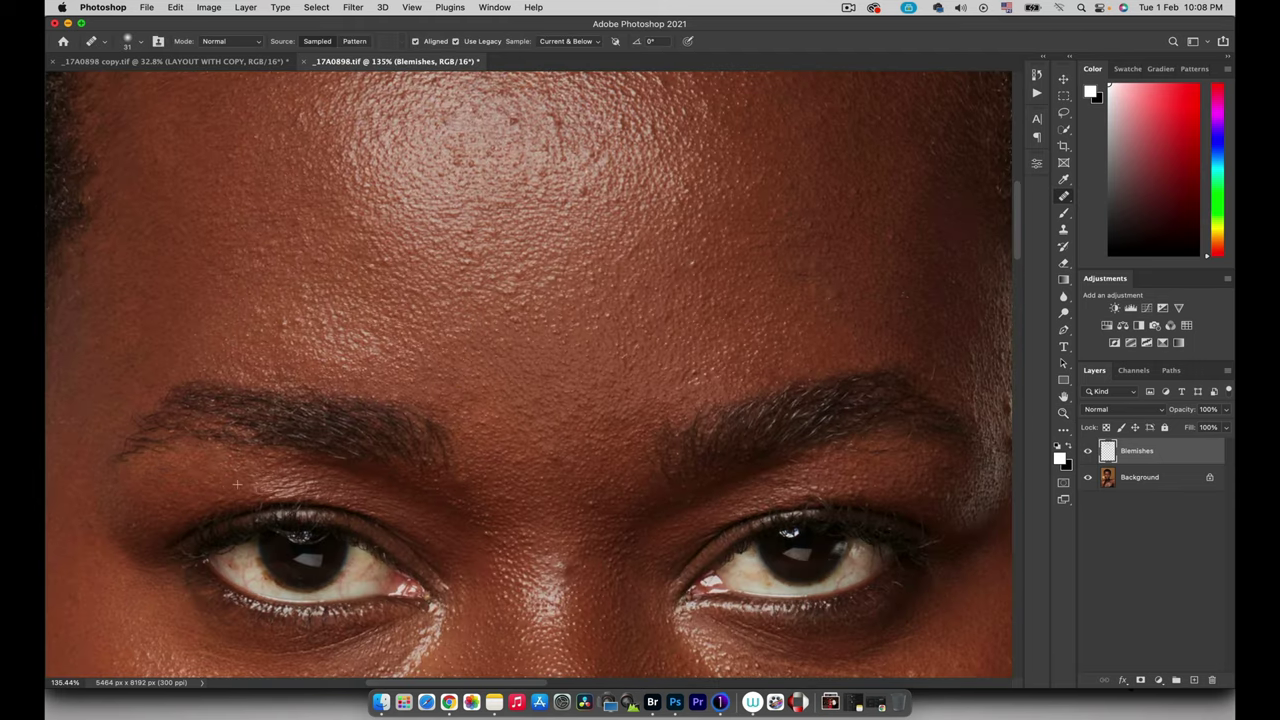
scroll(439, 396, down, 4)
scroll(776, 302, up, 4)
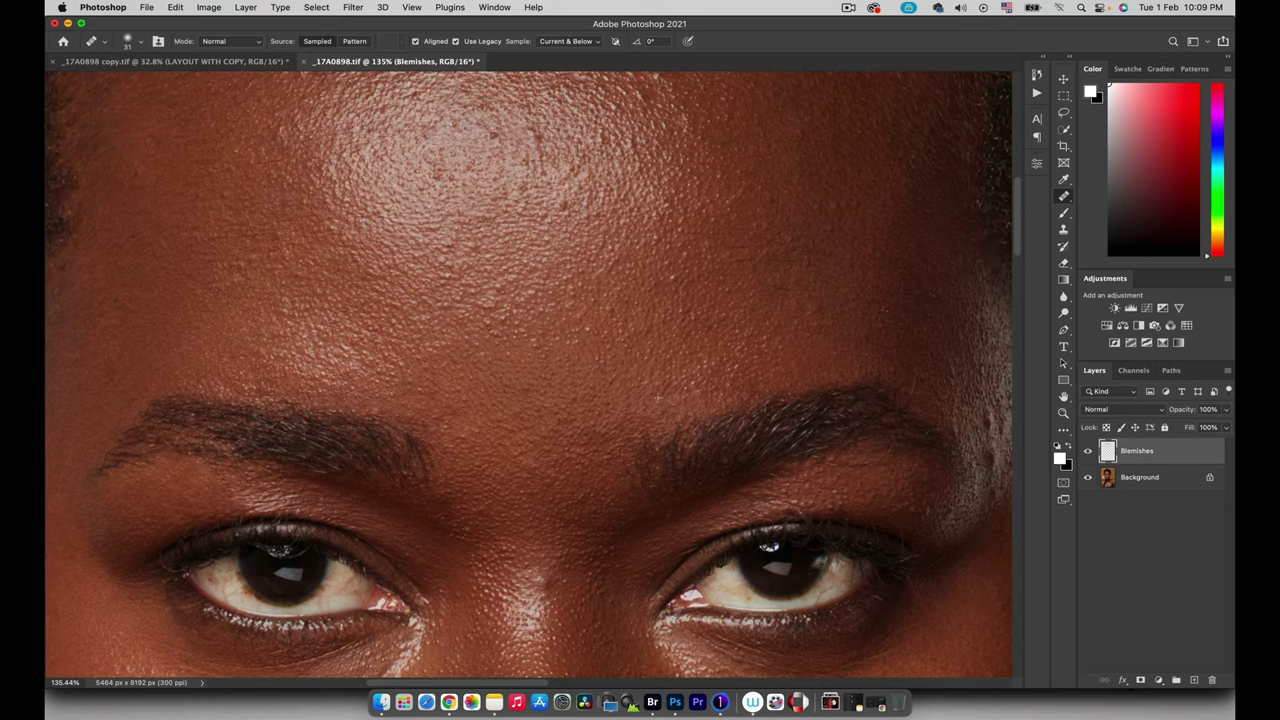
scroll(285, 130, up, 4)
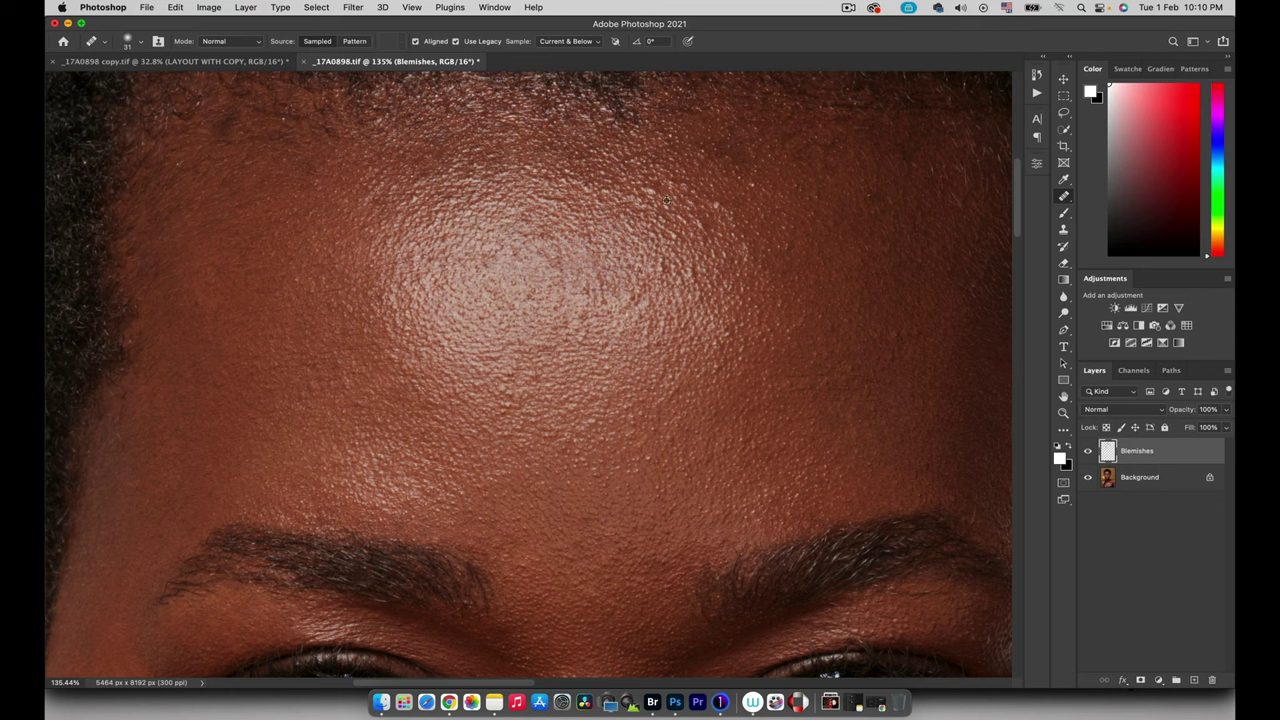
Heal small blemishes around the right-hand eye and temple with a 15 px Healing Brush.
scroll(354, 183, right, 6)
scroll(385, 436, down, 6)
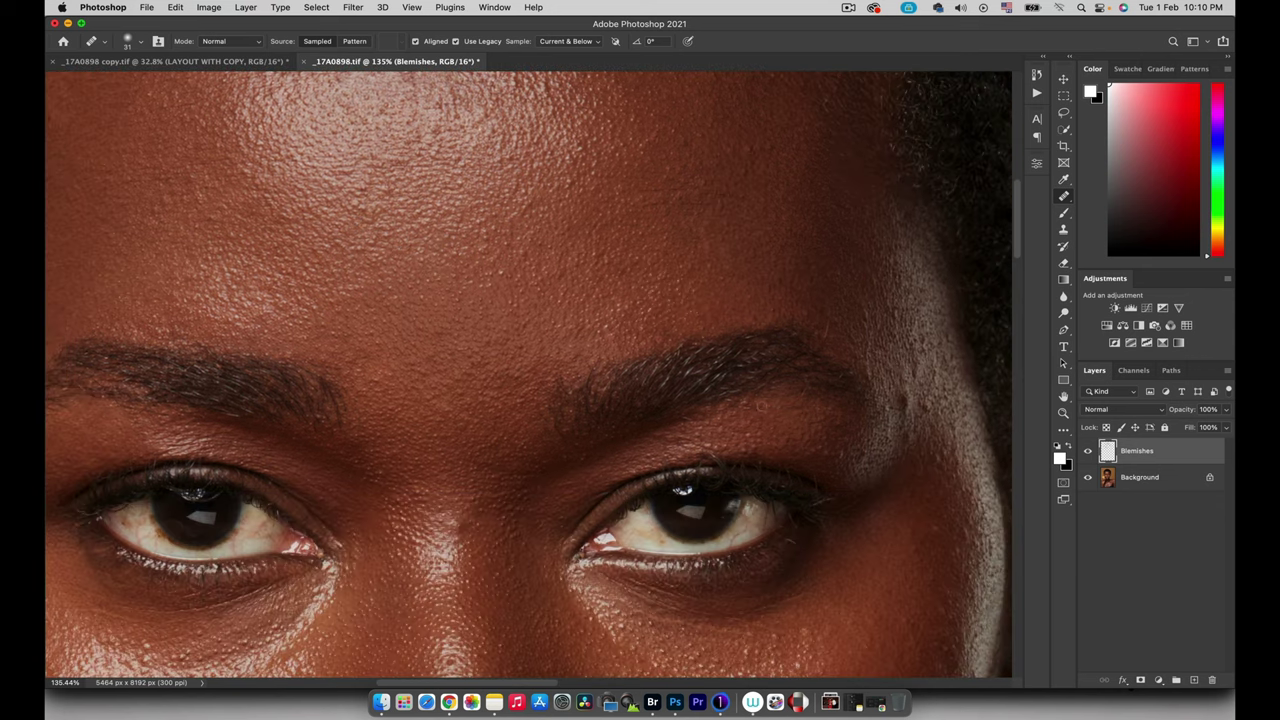
scroll(450, 370, down, 5)
scroll(531, 304, right, 4)
drag(636, 395, 648, 395)
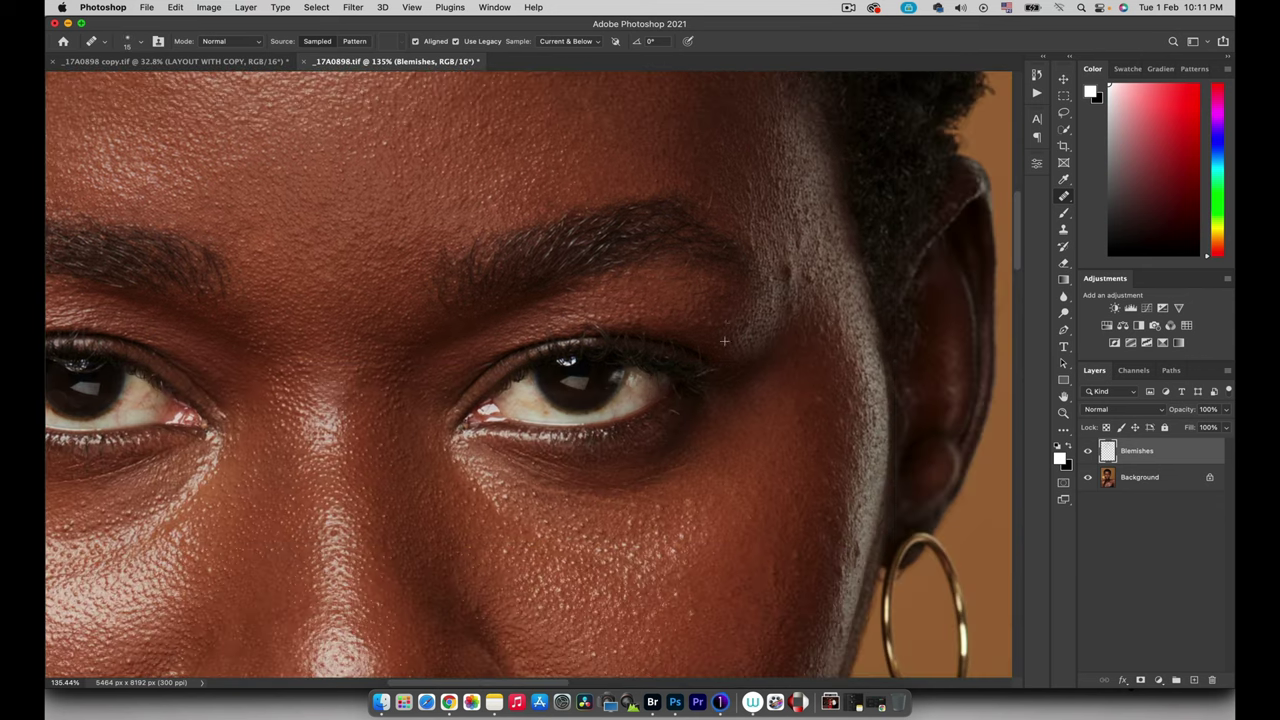
click(787, 276)
Heal the blemishes on the cheeks, nose and upper lip, enlarging the Healing Brush to 31 px.
scroll(706, 457, down, 4)
scroll(706, 457, left, 5)
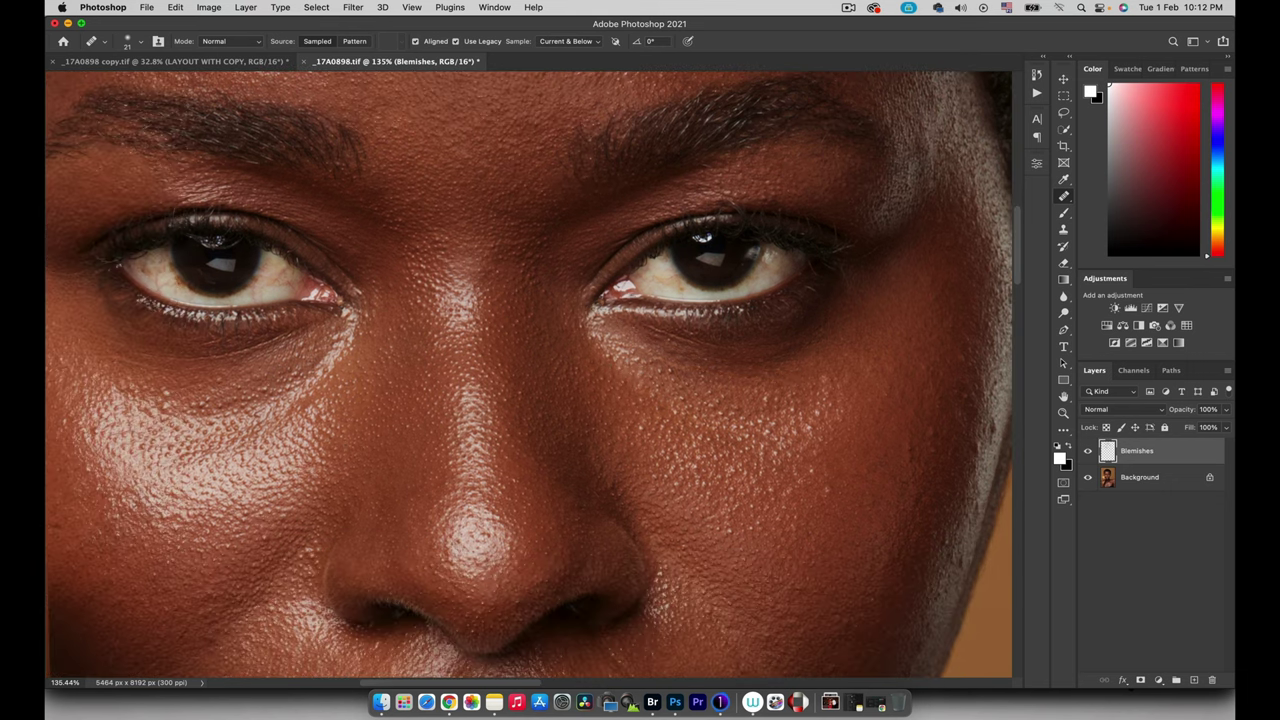
scroll(128, 305, left, 8)
scroll(128, 305, down, 2)
key(bracketright)
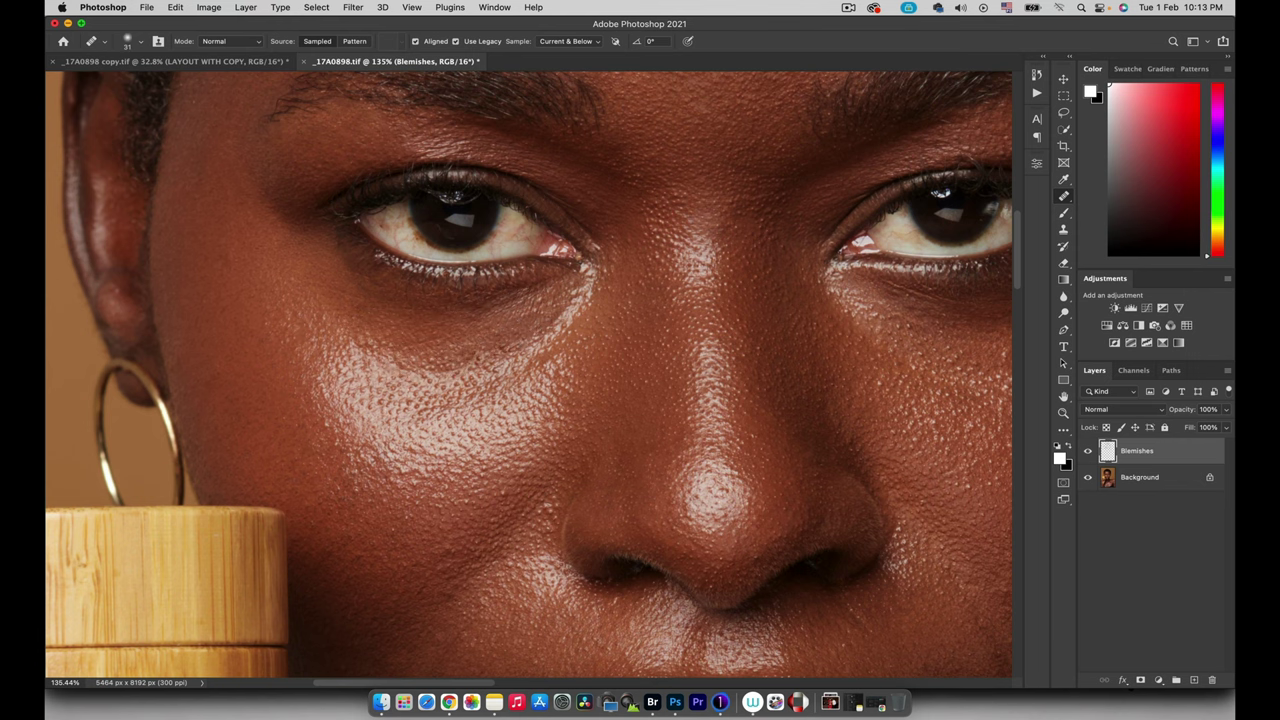
scroll(507, 383, down, 5)
scroll(639, 328, down, 4)
scroll(639, 328, right, 2)
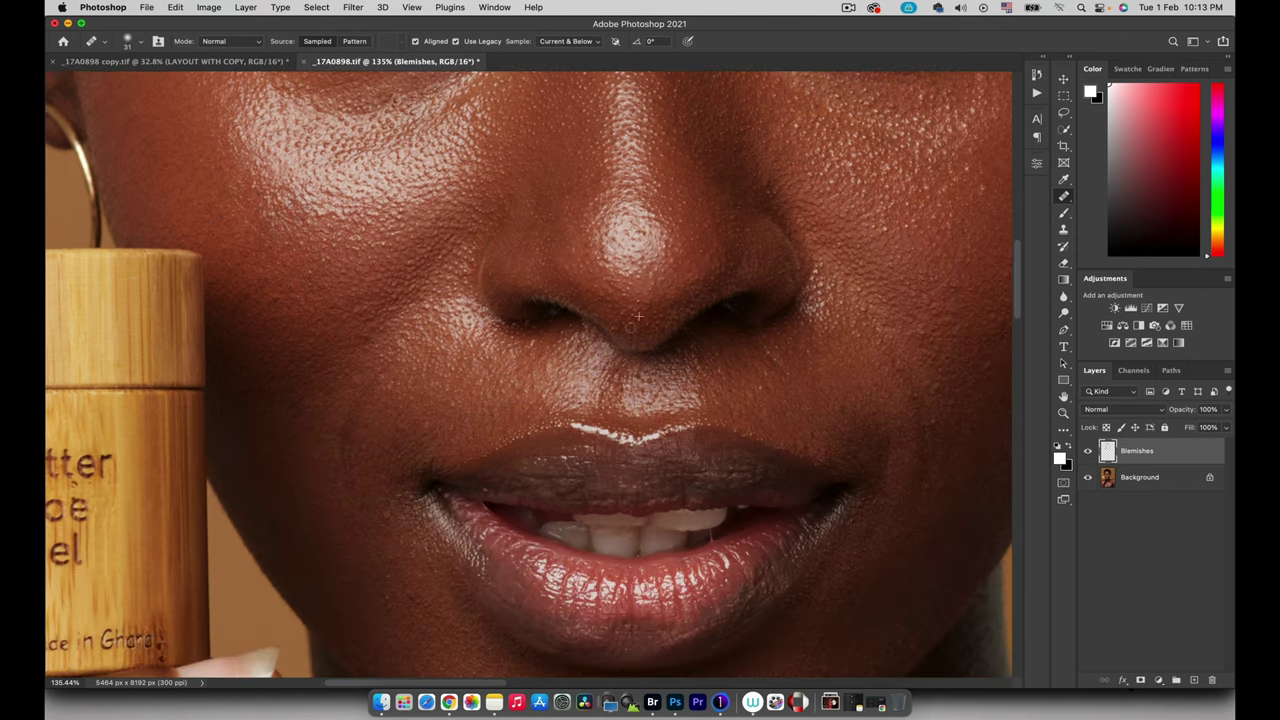
scroll(690, 350, up, 5)
scroll(690, 350, down, 5)
drag(694, 349, 690, 354)
click(617, 403)
Heal the remaining spots on the lower face with a 32 px Healing Brush.
drag(110, 232, 300, 320)
drag(545, 230, 430, 240)
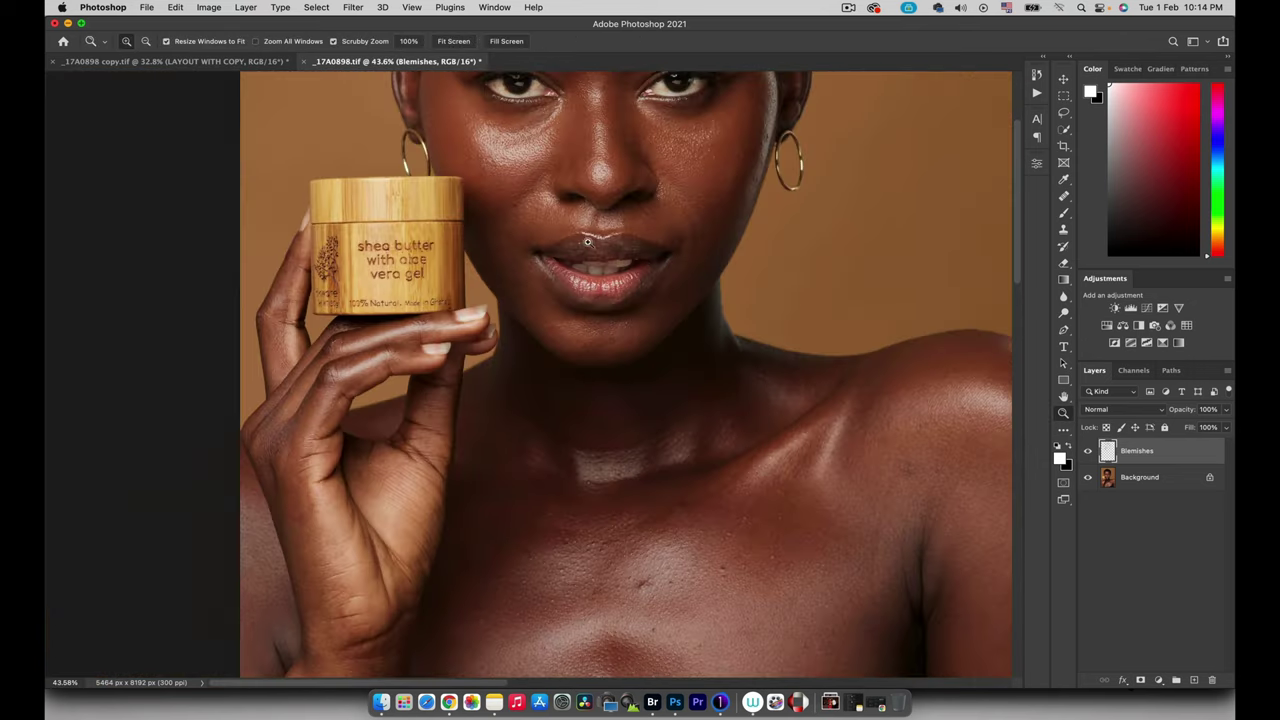
drag(640, 230, 600, 470)
drag(680, 382, 721, 382)
scroll(720, 380, up, 1)
key(j)
scroll(460, 280, down, 3)
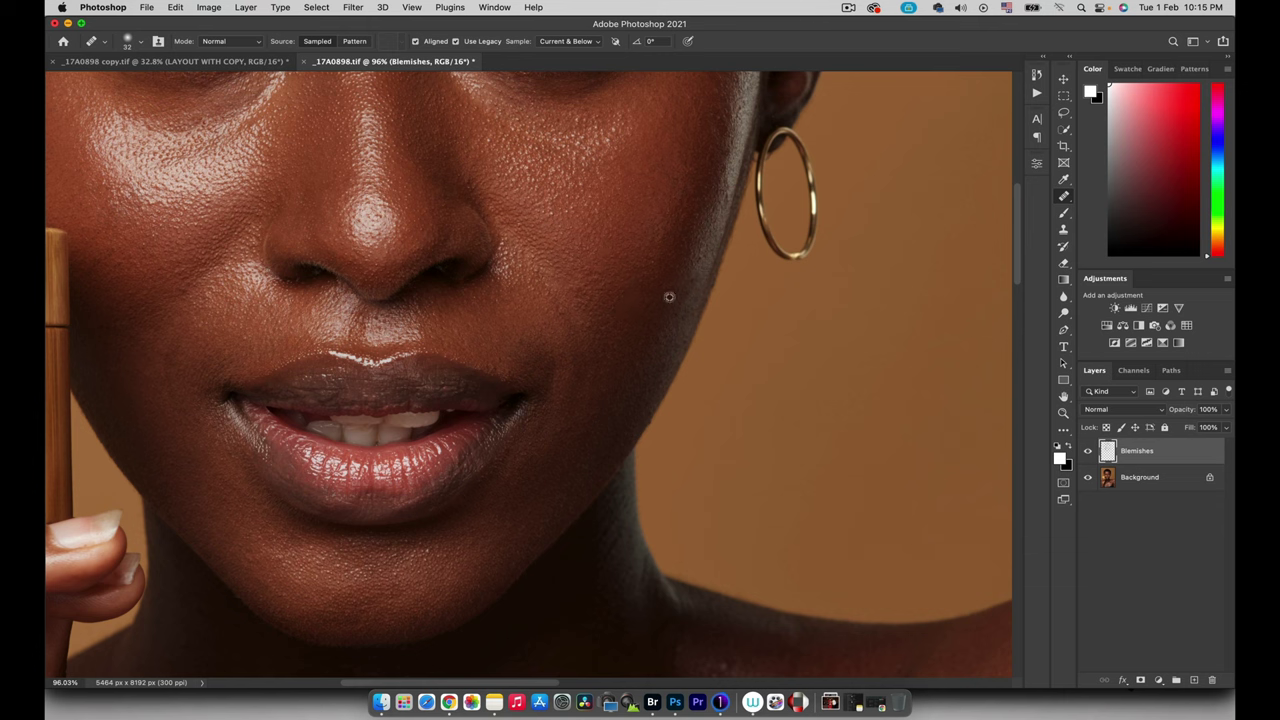
Heal the marks and bumps on the chest with a 73 px Healing Brush.
drag(751, 638, 691, 383)
drag(400, 640, 670, 290)
drag(660, 380, 581, 380)
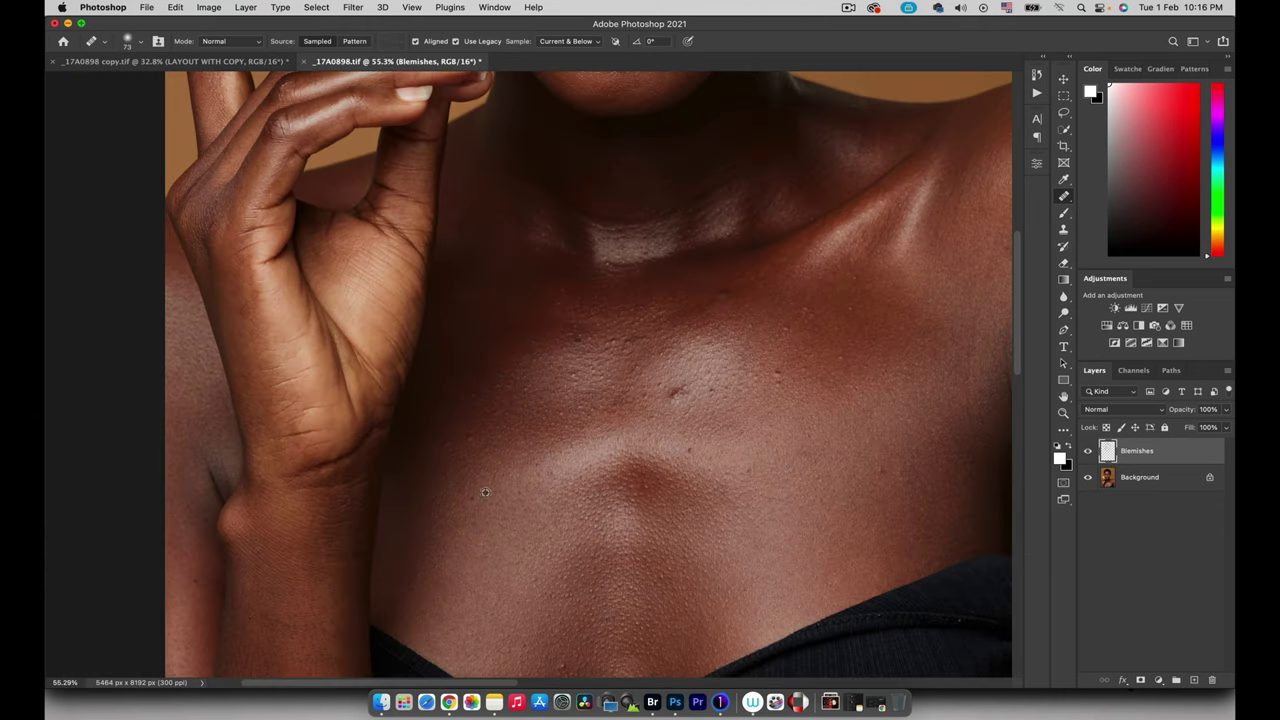
click(679, 390)
scroll(612, 300, down, 3)
scroll(605, 347, up, 10)
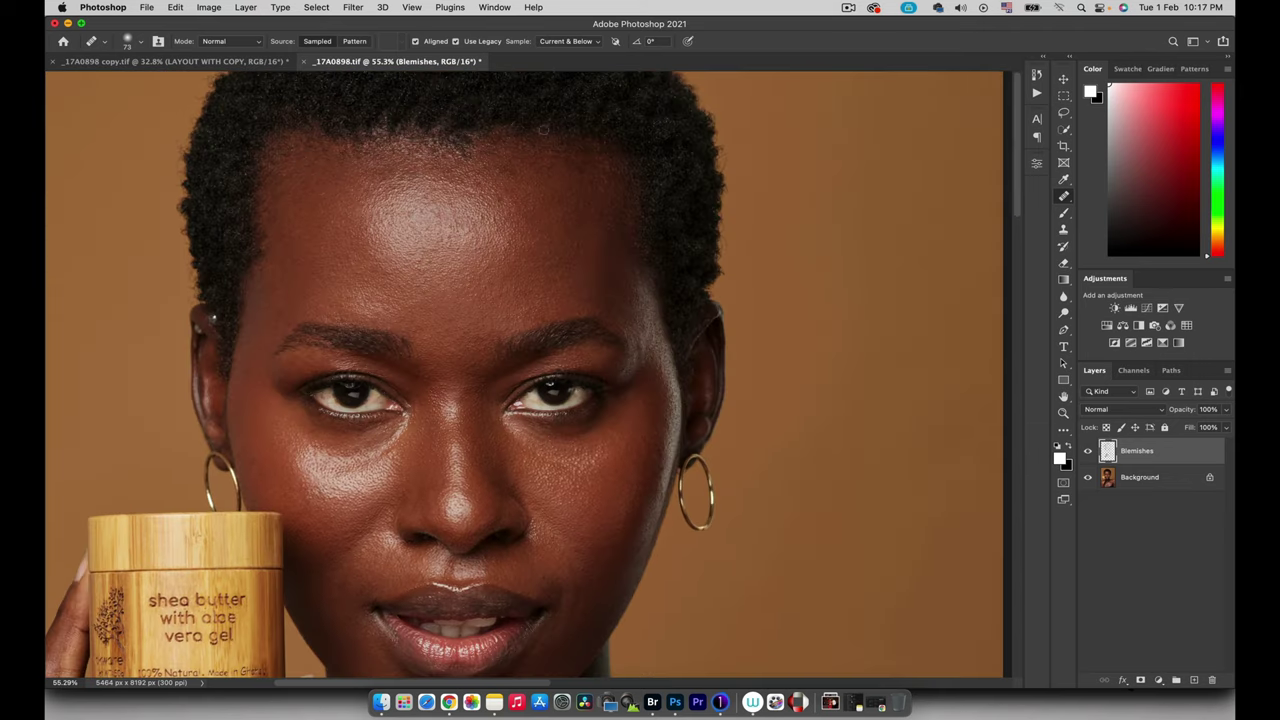
Compare the face before and after healing by toggling the visibility of the Blemishes layer.
drag(523, 349, 431, 350)
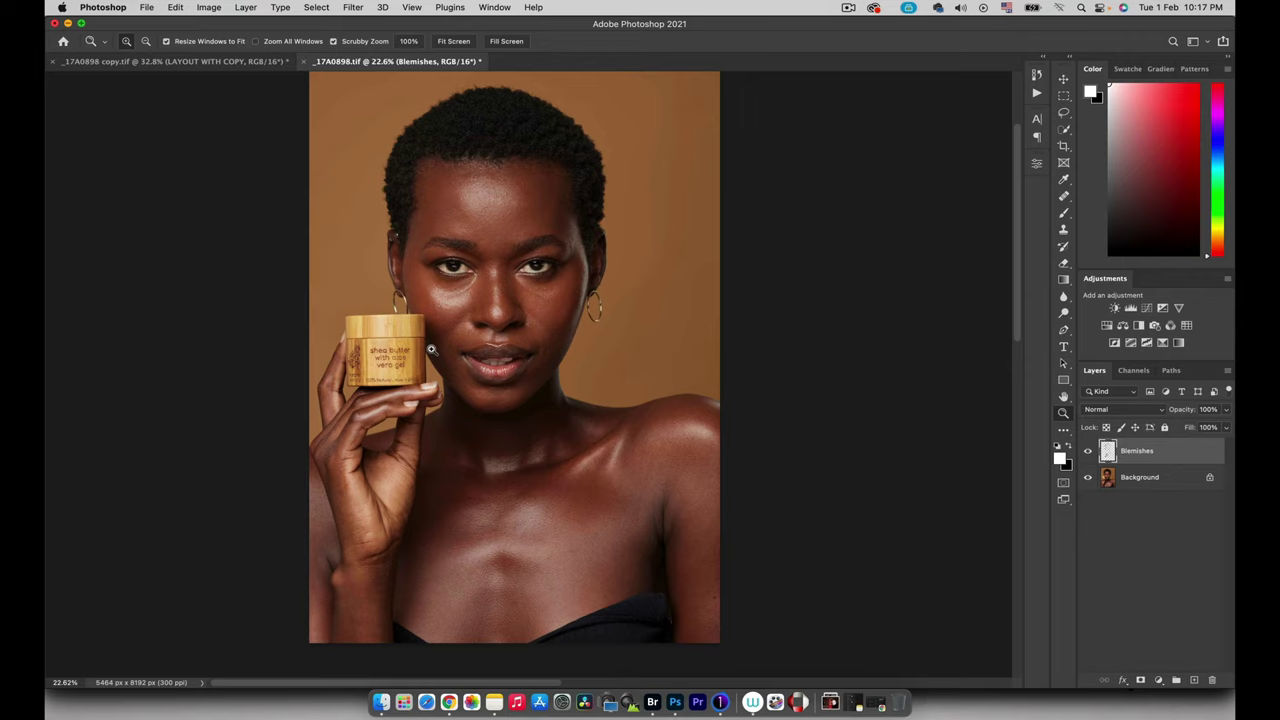
mouse_move(540, 249)
mouse_down()
mouse_move(565, 250)
mouse_move(517, 257)
mouse_move(567, 287)
mouse_move(561, 269)
mouse_move(537, 266)
mouse_move(540, 291)
mouse_move(555, 265)
mouse_up()
click(1088, 451)
click(1088, 451)
click(1088, 451)
click(1088, 451)
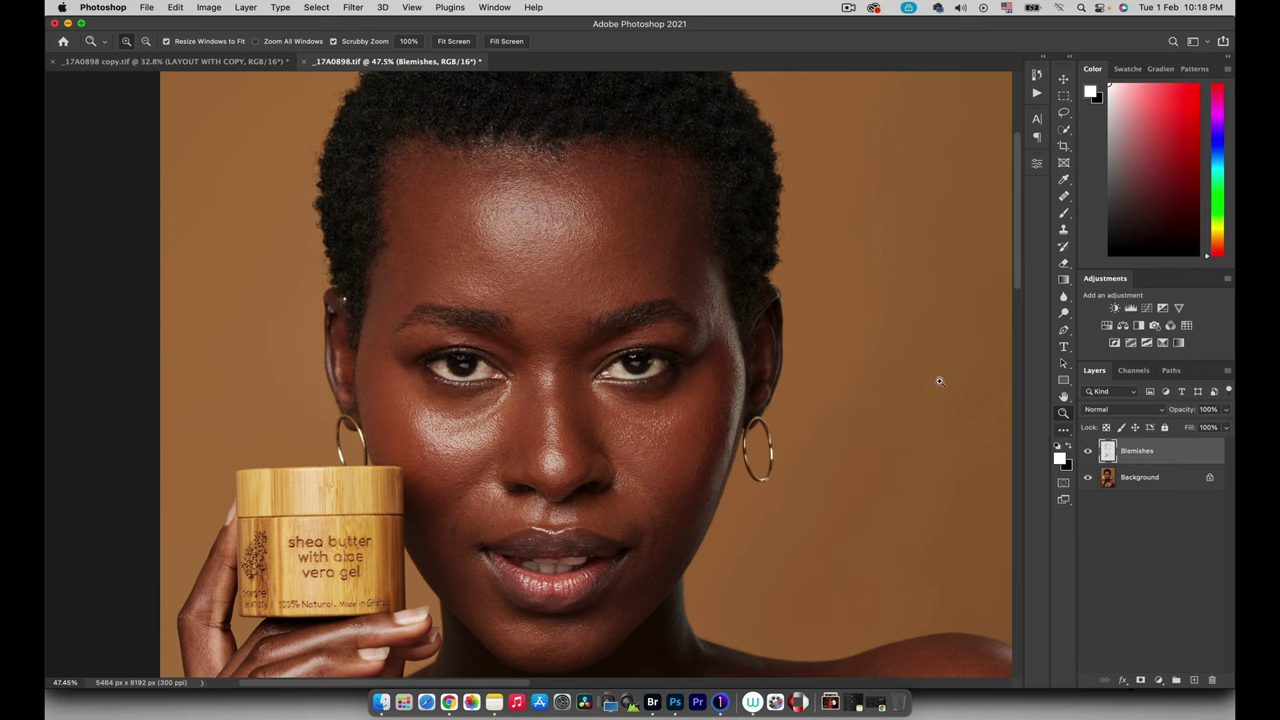
Compare the chest and shoulders with and without the Blemishes layer by toggling its visibility.
scroll(654, 389, down, 3)
scroll(647, 380, down, 5)
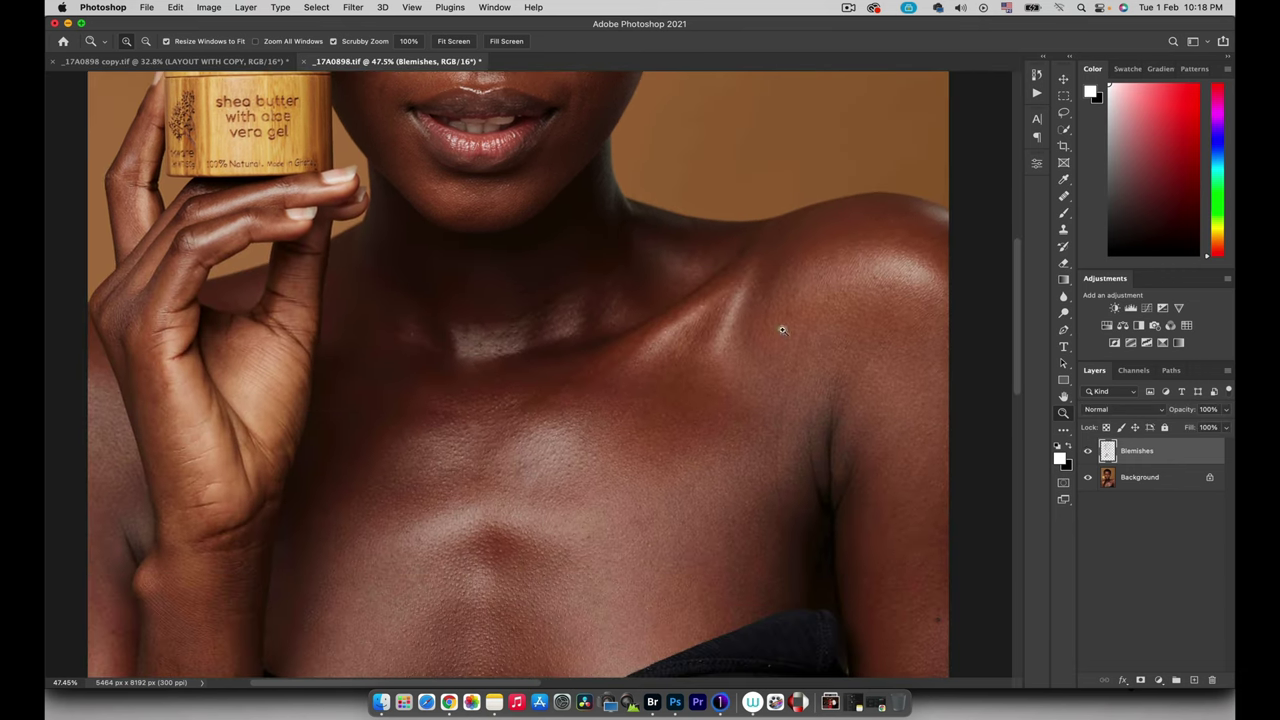
click(1088, 451)
click(1088, 451)
scroll(645, 343, up, 1)
scroll(645, 343, up, 10)
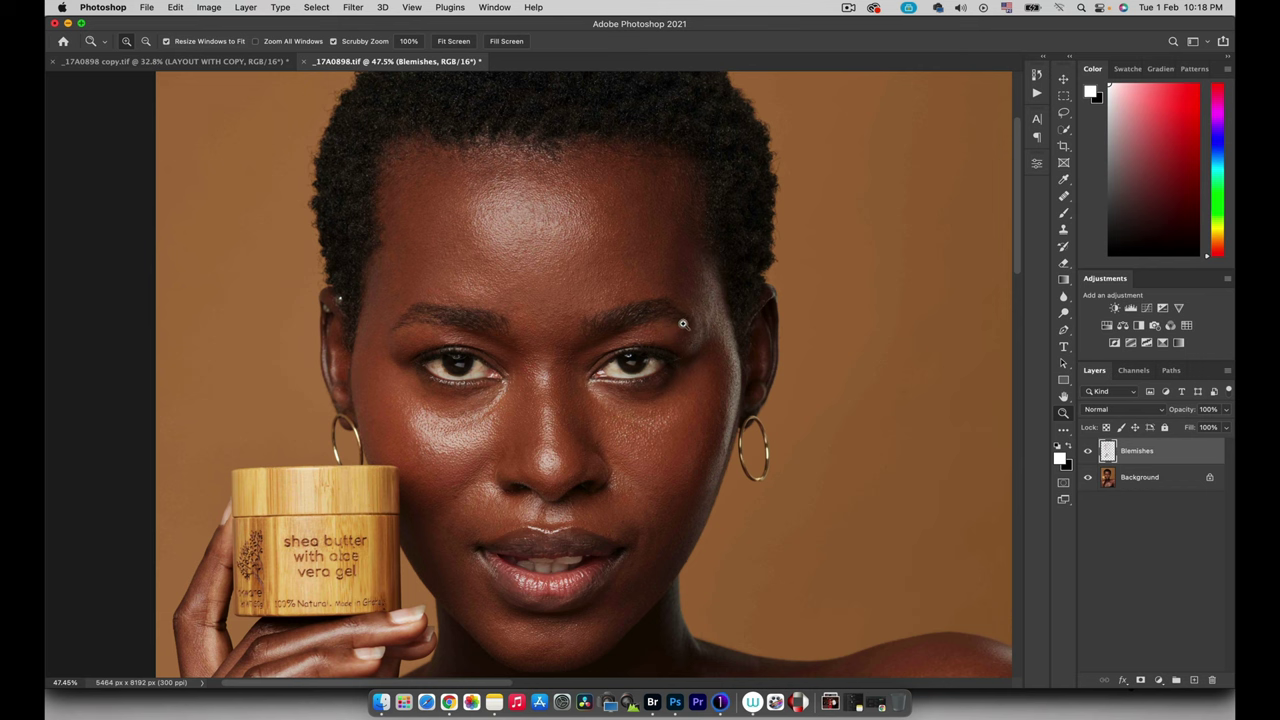
Examine the skin texture and highlights on the cheeks, nose and under the eyes at close range and full view.
scroll(686, 324, up, 1)
drag(599, 413, 640, 399)
scroll(638, 398, down, 3)
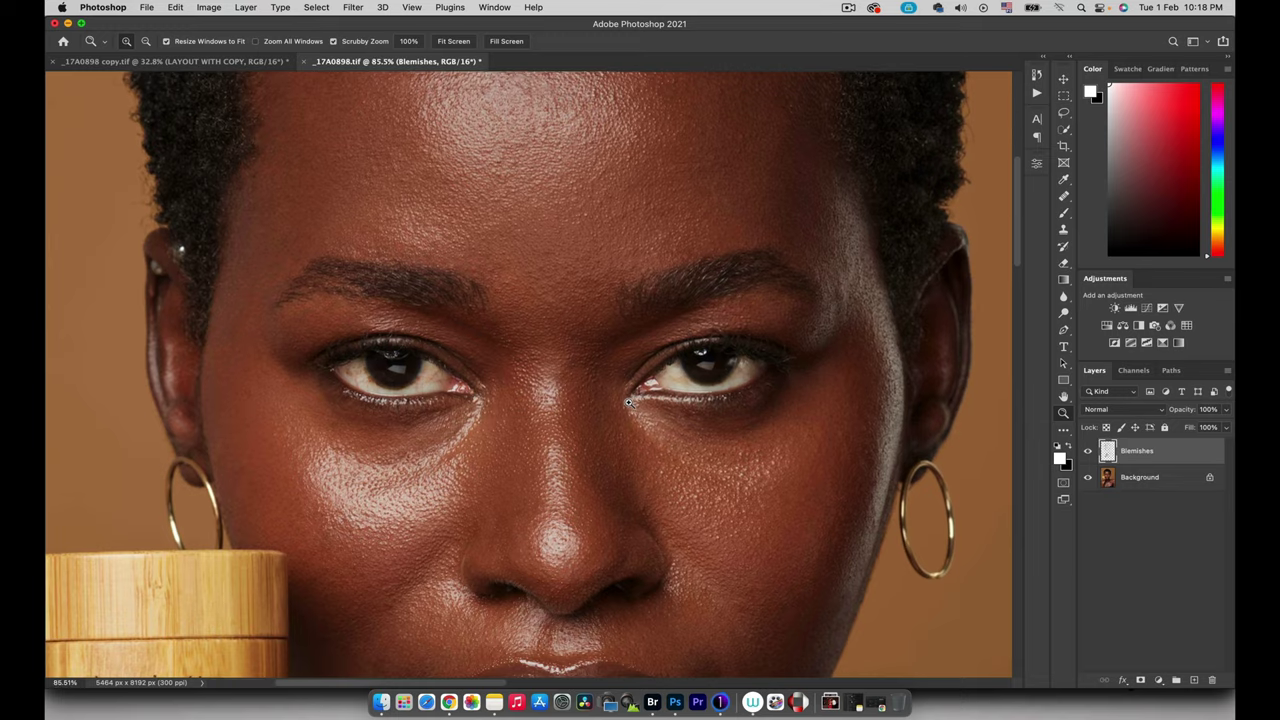
scroll(632, 420, down, 2)
scroll(600, 378, up, 5)
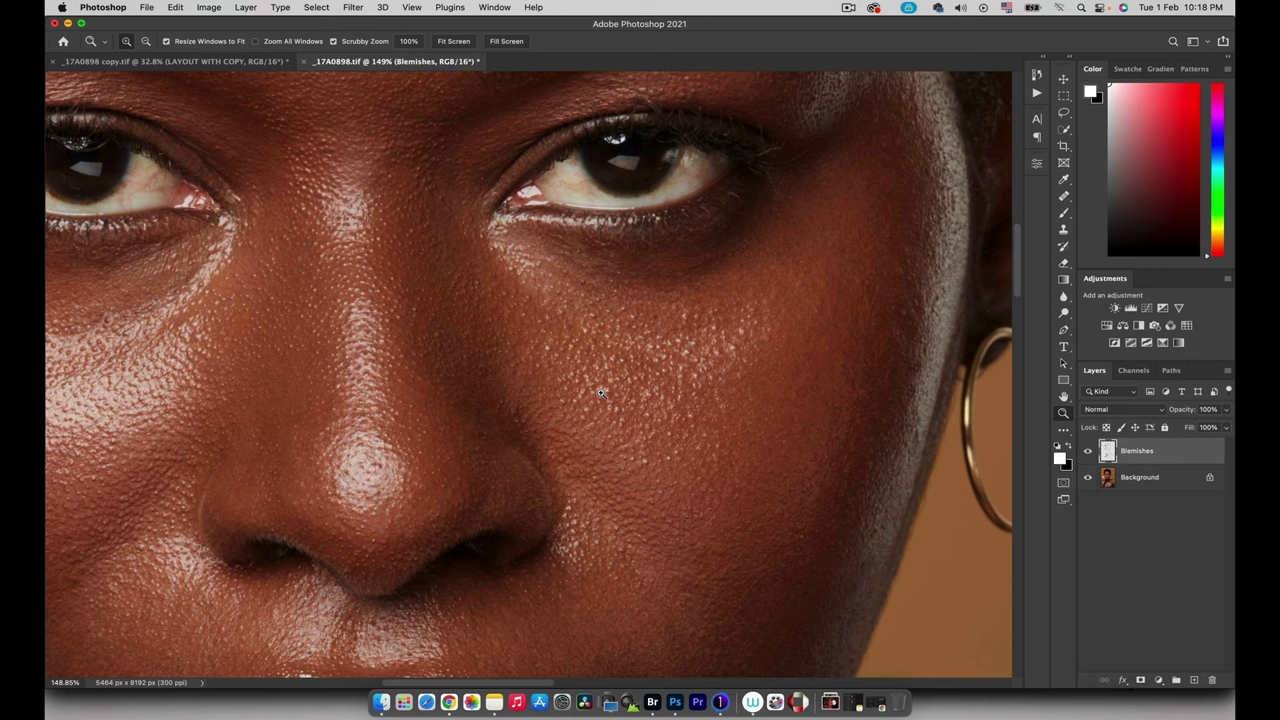
drag(595, 376, 684, 374)
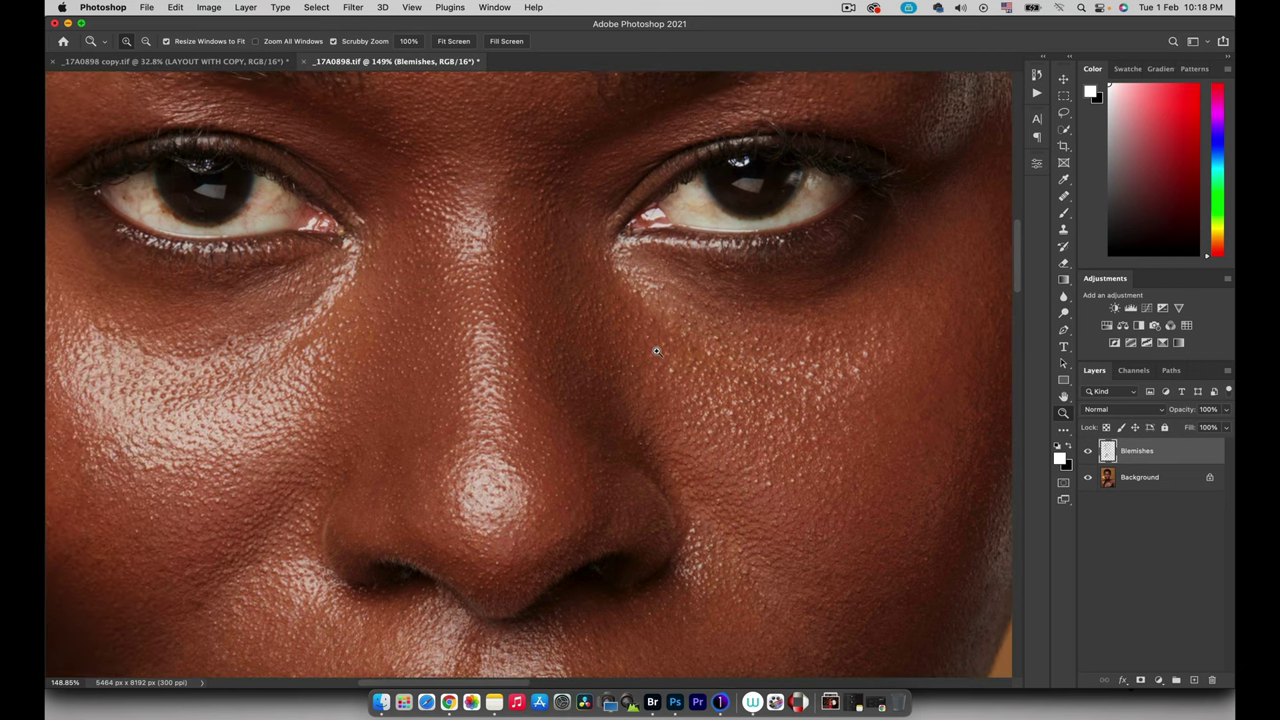
scroll(667, 348, down, 2)
scroll(700, 360, up, 3)
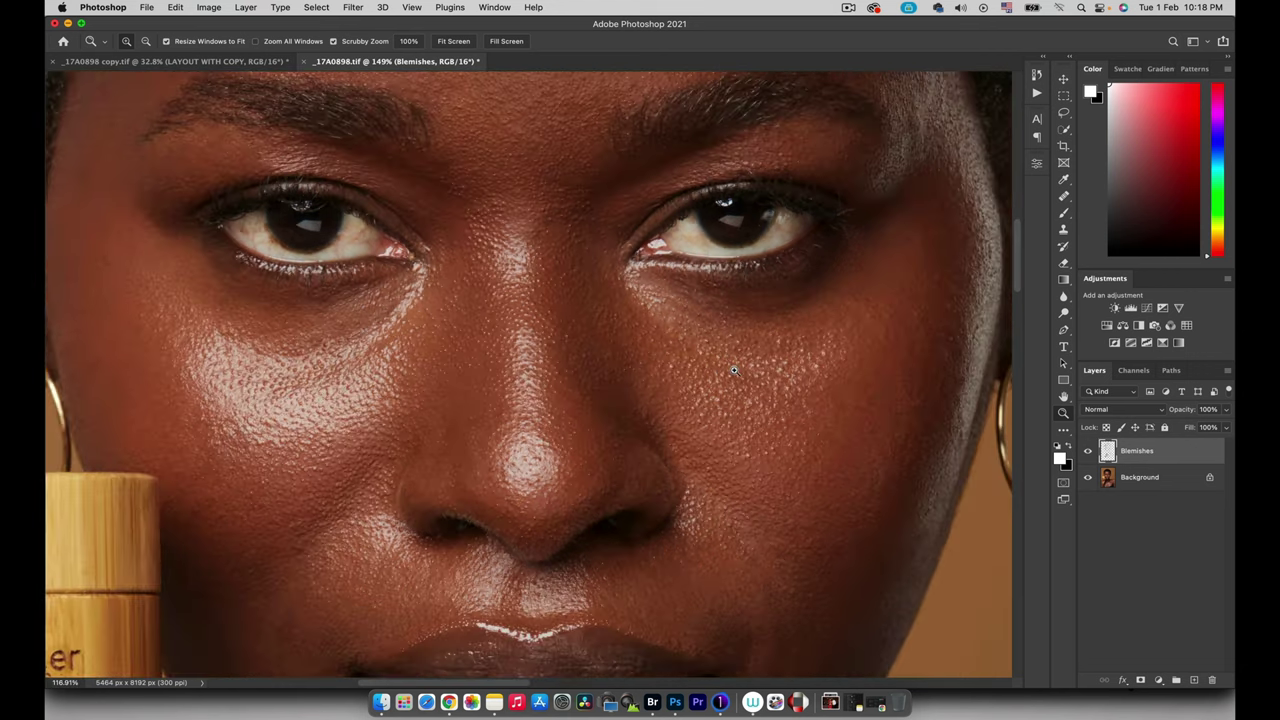
drag(708, 378, 535, 346)
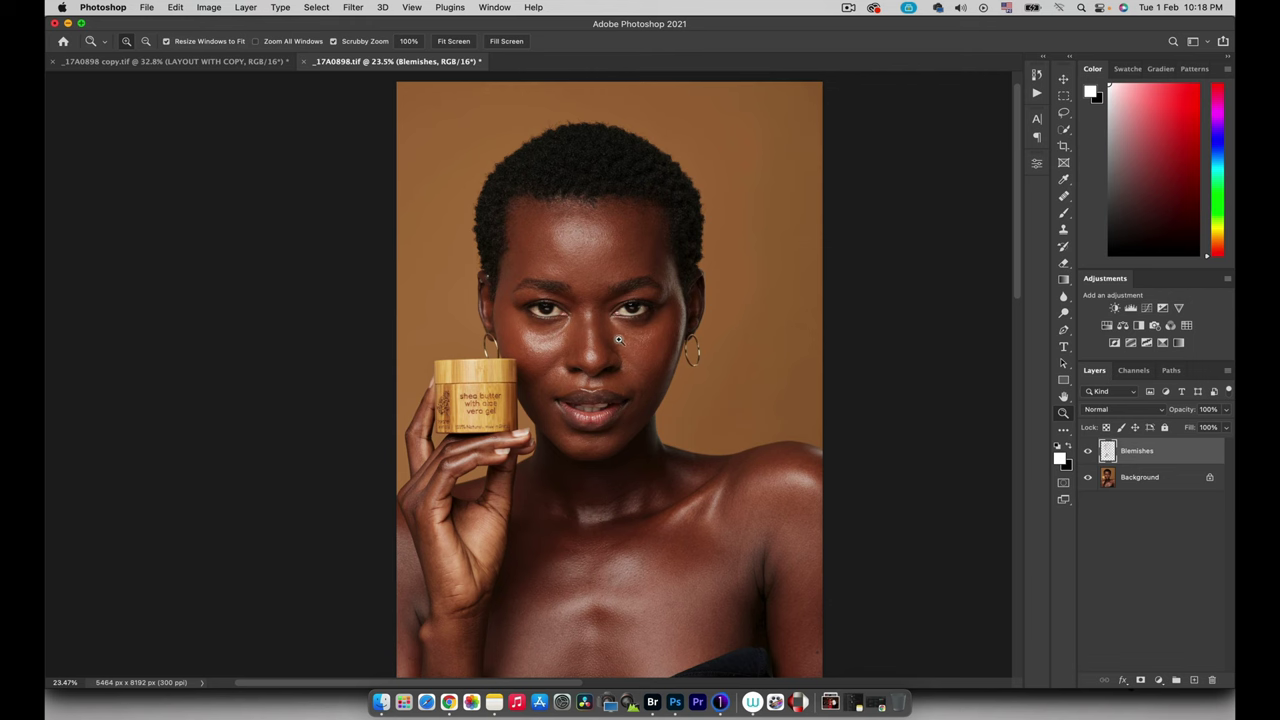
drag(618, 325, 676, 312)
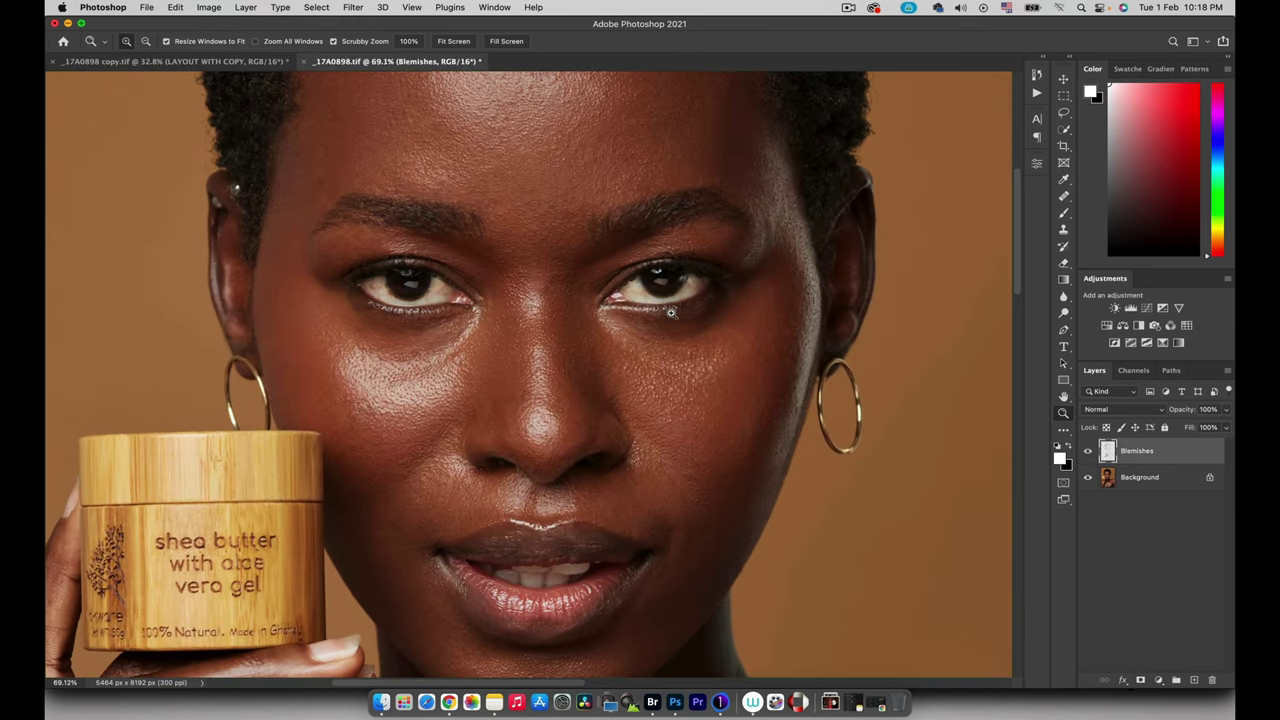
mouse_move(595, 454)
mouse_down()
mouse_move(643, 440)
mouse_move(602, 445)
mouse_up()
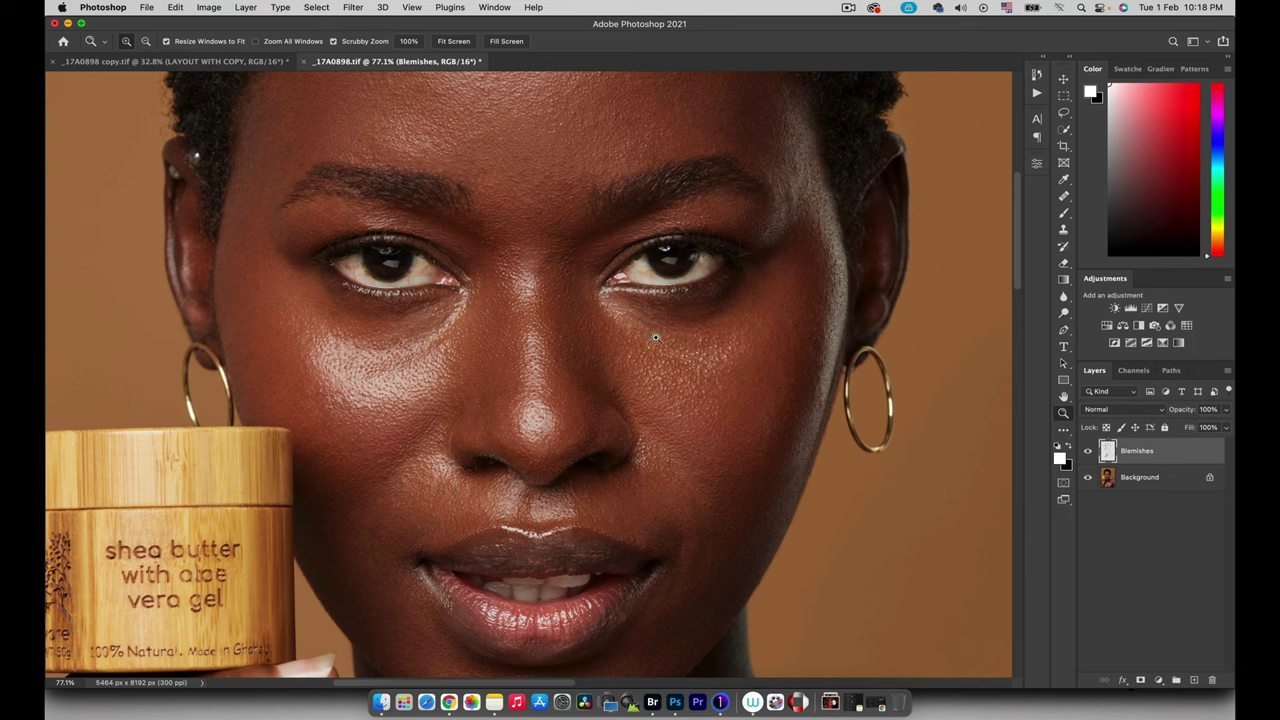
Add a new layer above Blemishes for the nostril cleanup and set the Clone Stamp flow to 9%.
drag(555, 314, 585, 350)
drag(560, 311, 566, 418)
drag(587, 366, 580, 372)
drag(580, 420, 676, 393)
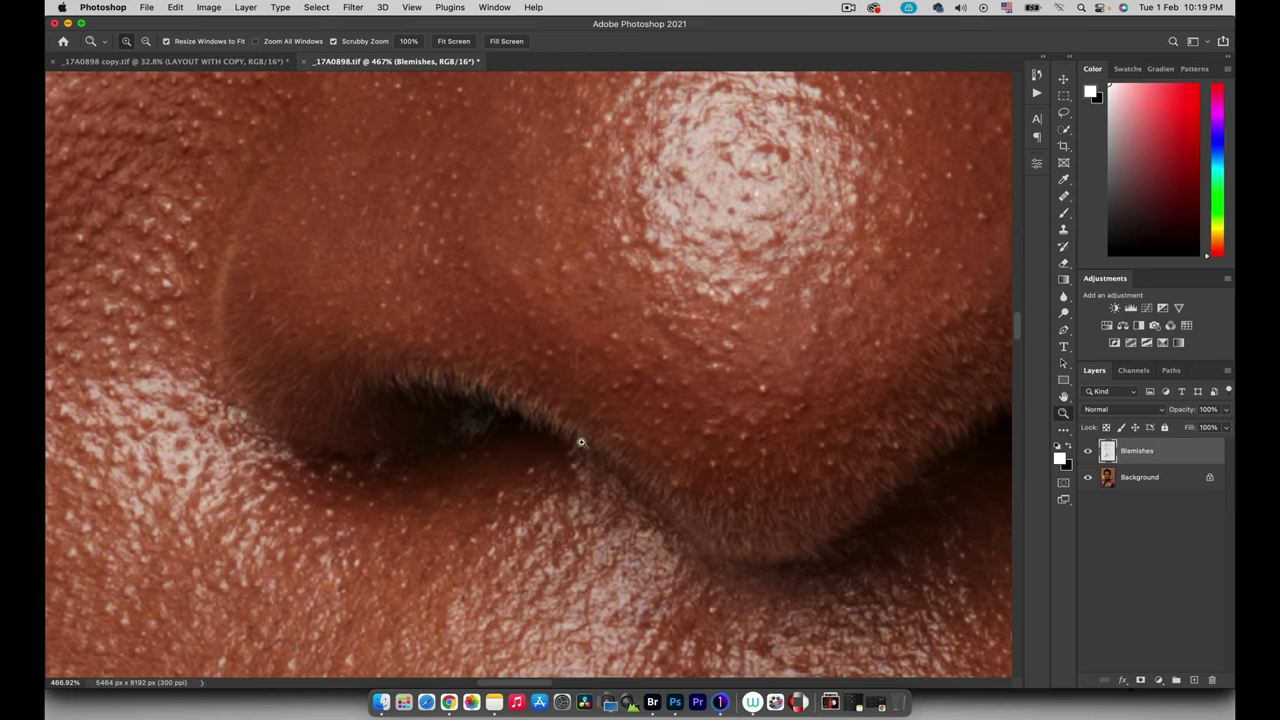
drag(546, 424, 470, 407)
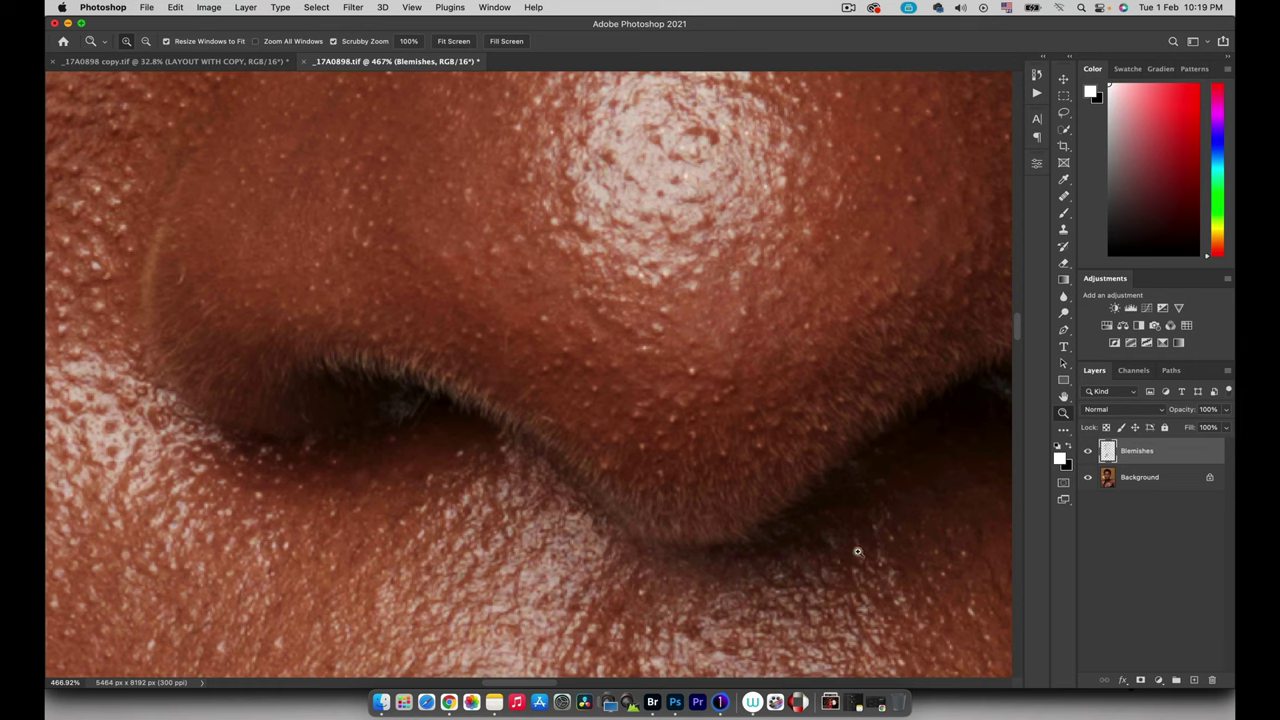
click(1194, 680)
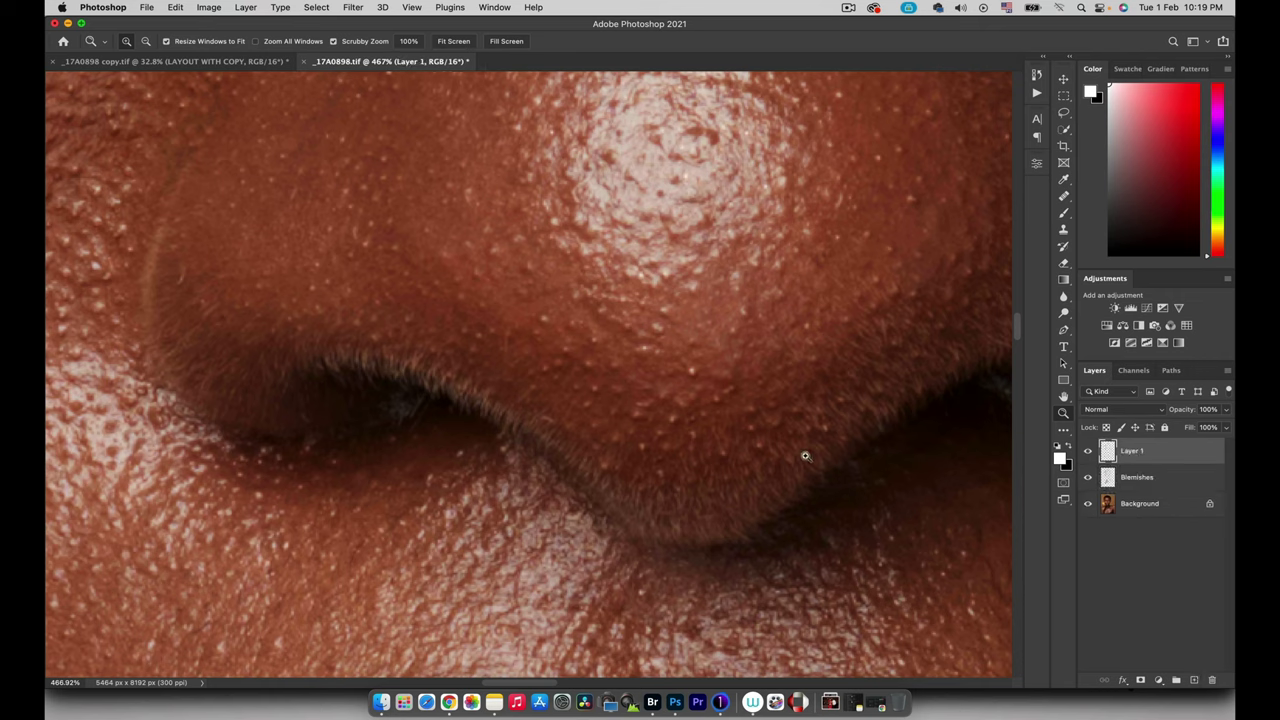
key(s)
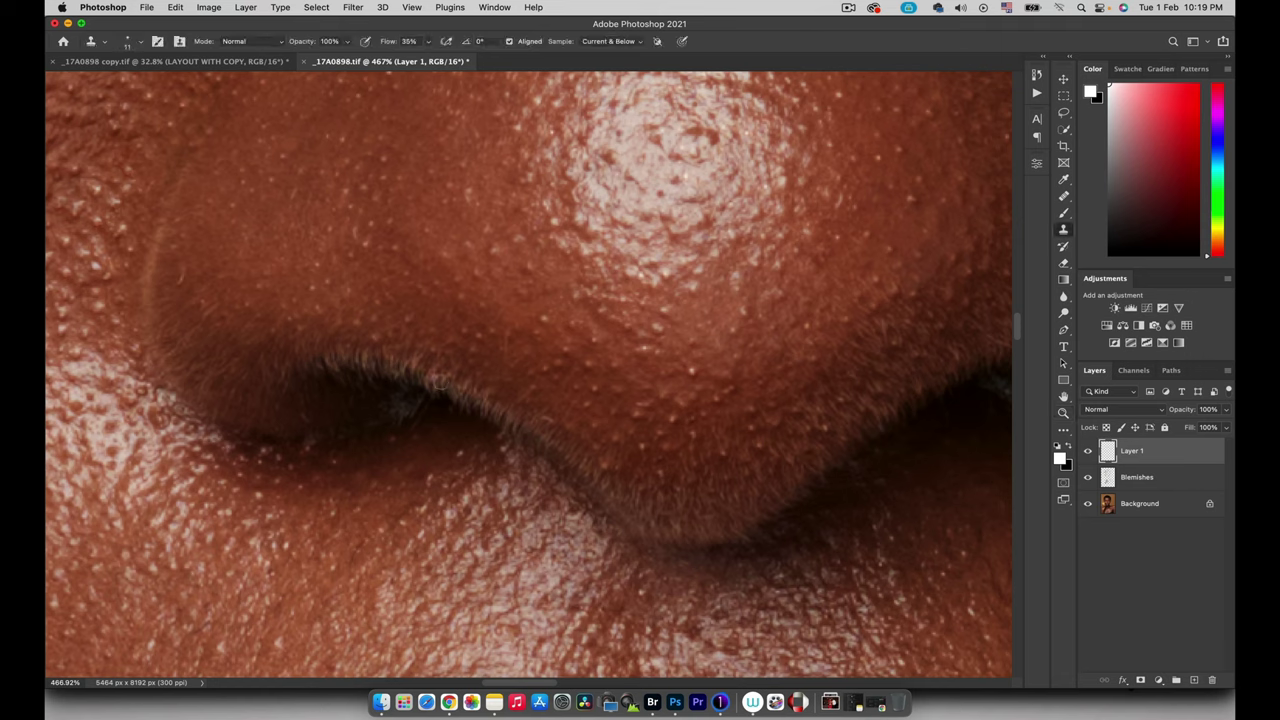
drag(421, 399, 404, 360)
drag(411, 336, 407, 336)
drag(392, 46, 374, 47)
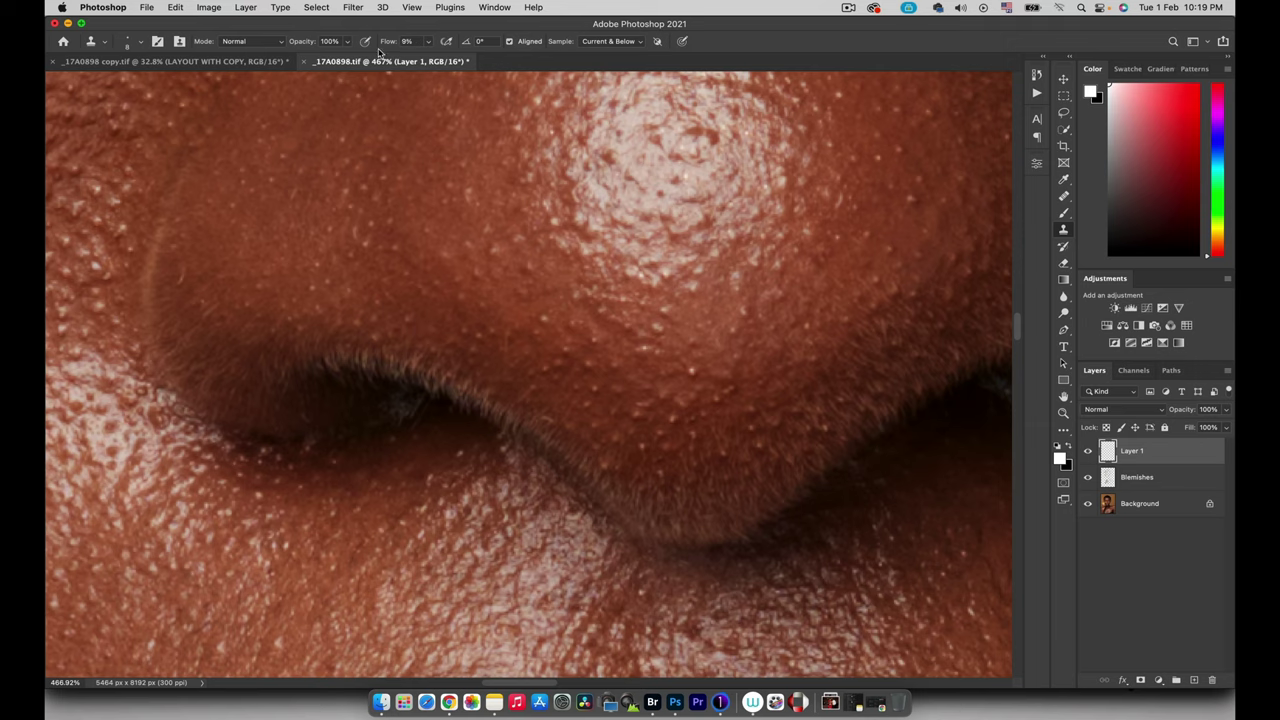
Clone out the hairs inside the left-hand nostril, keeping sampling on Current & Below and raising the flow to 22%.
alt+click(428, 407)
drag(425, 390, 417, 403)
click(604, 41)
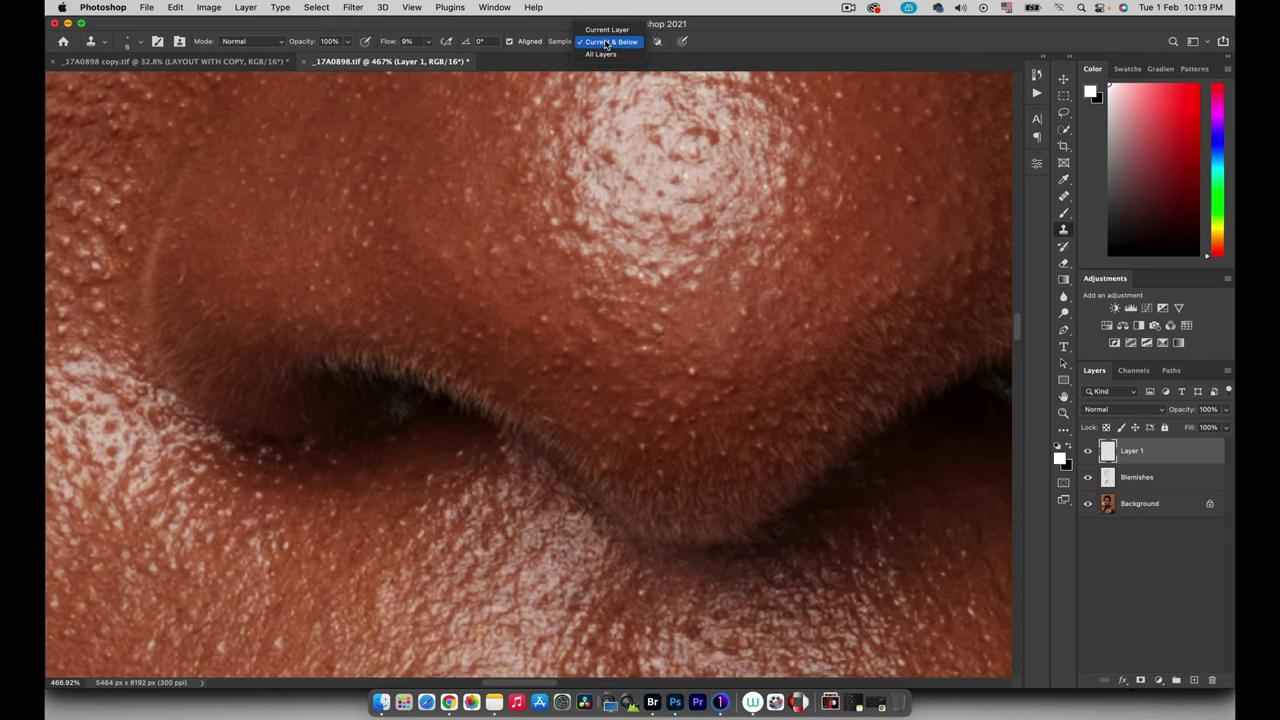
click(604, 41)
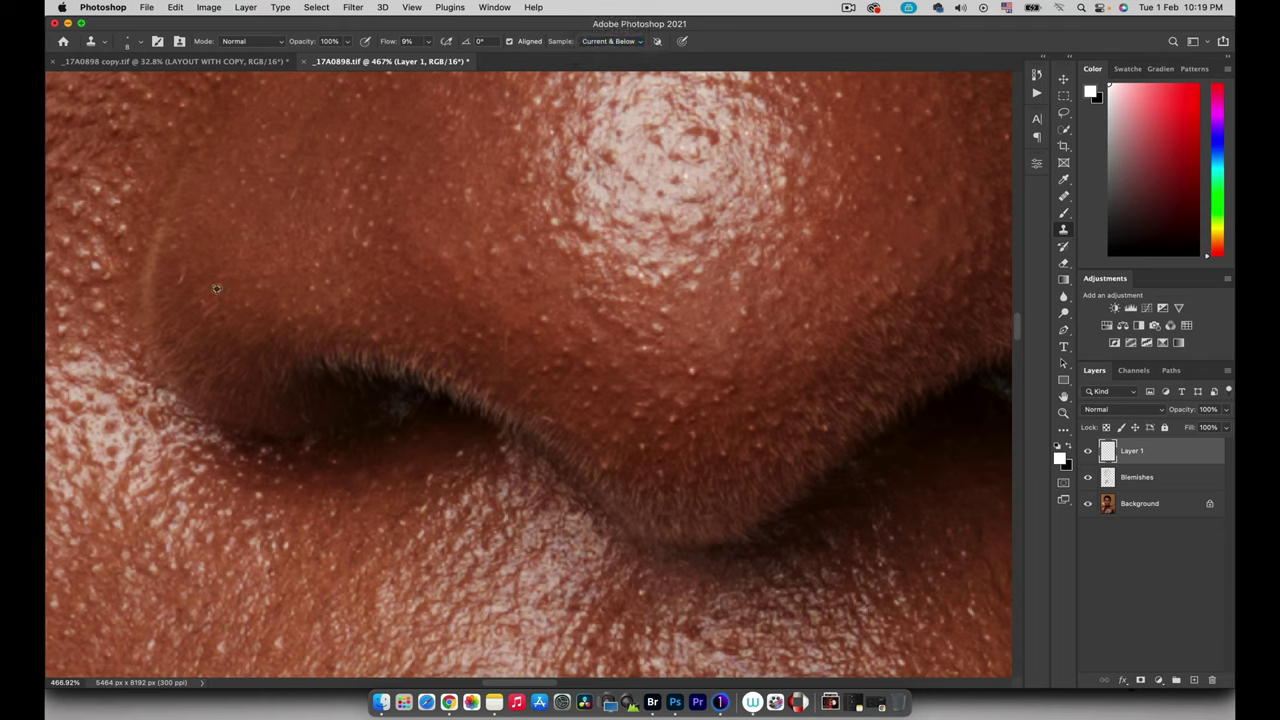
drag(394, 406, 399, 406)
drag(388, 43, 398, 45)
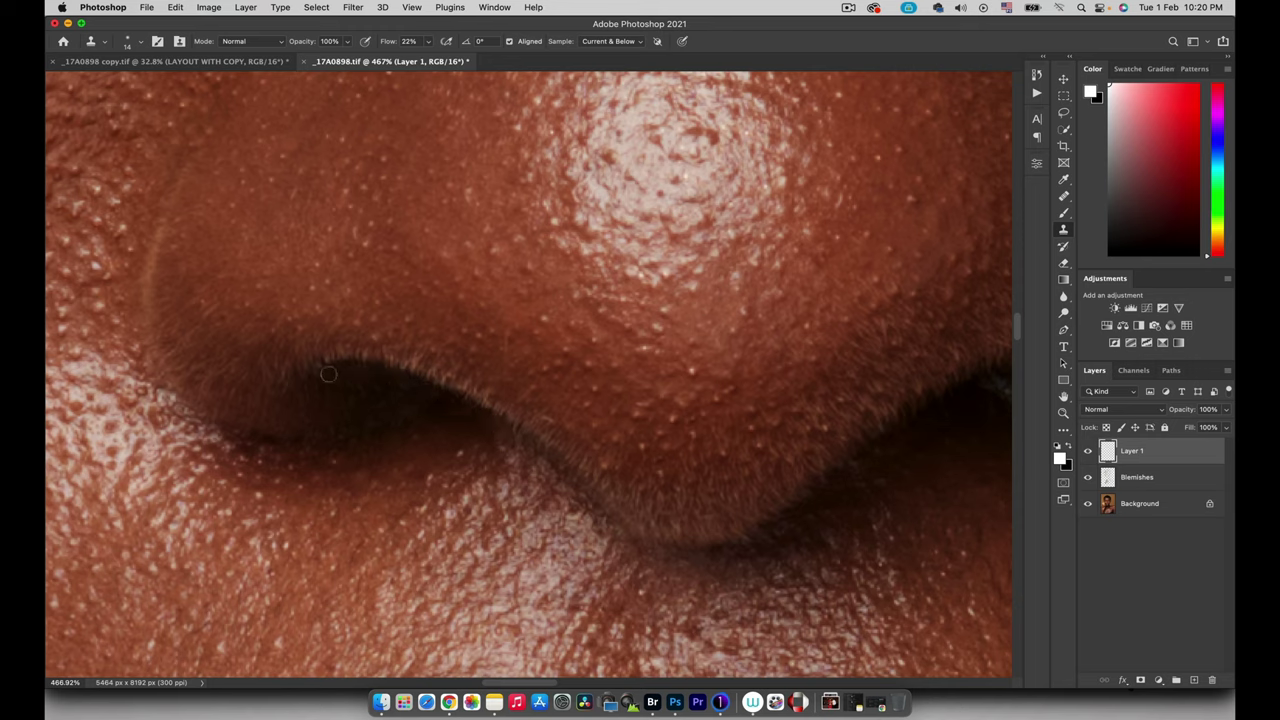
Clean up the left-hand nostril's edge and clone out the hairs in the right-hand nostril with the Clone Stamp.
scroll(329, 371, down, 4)
scroll(508, 374, up, 2)
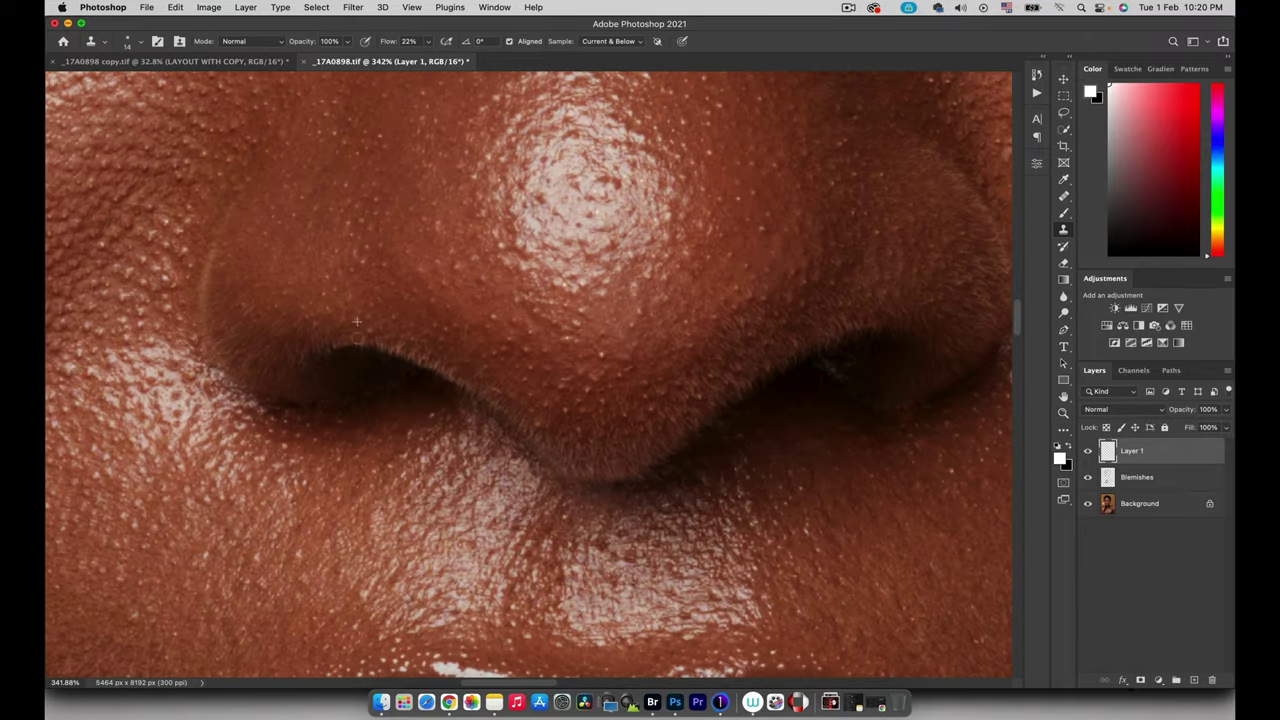
drag(373, 342, 343, 345)
drag(735, 325, 697, 323)
scroll(684, 324, down, 5)
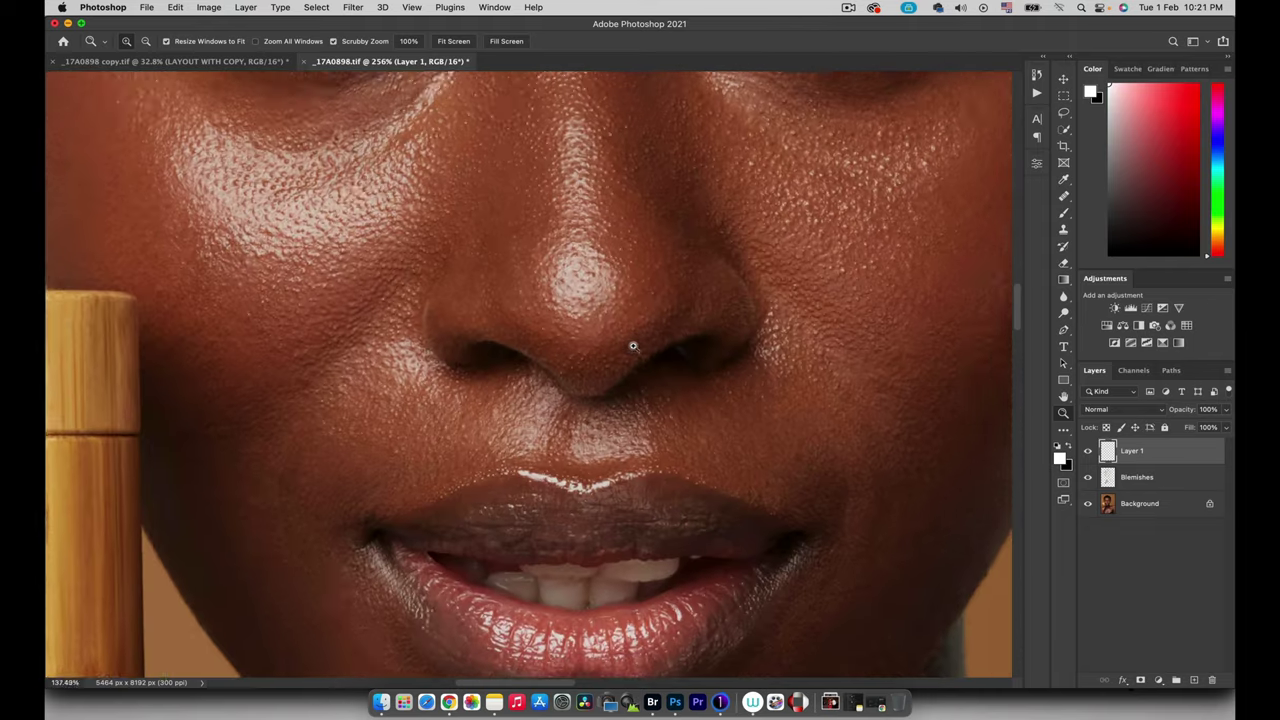
scroll(598, 362, up, 5)
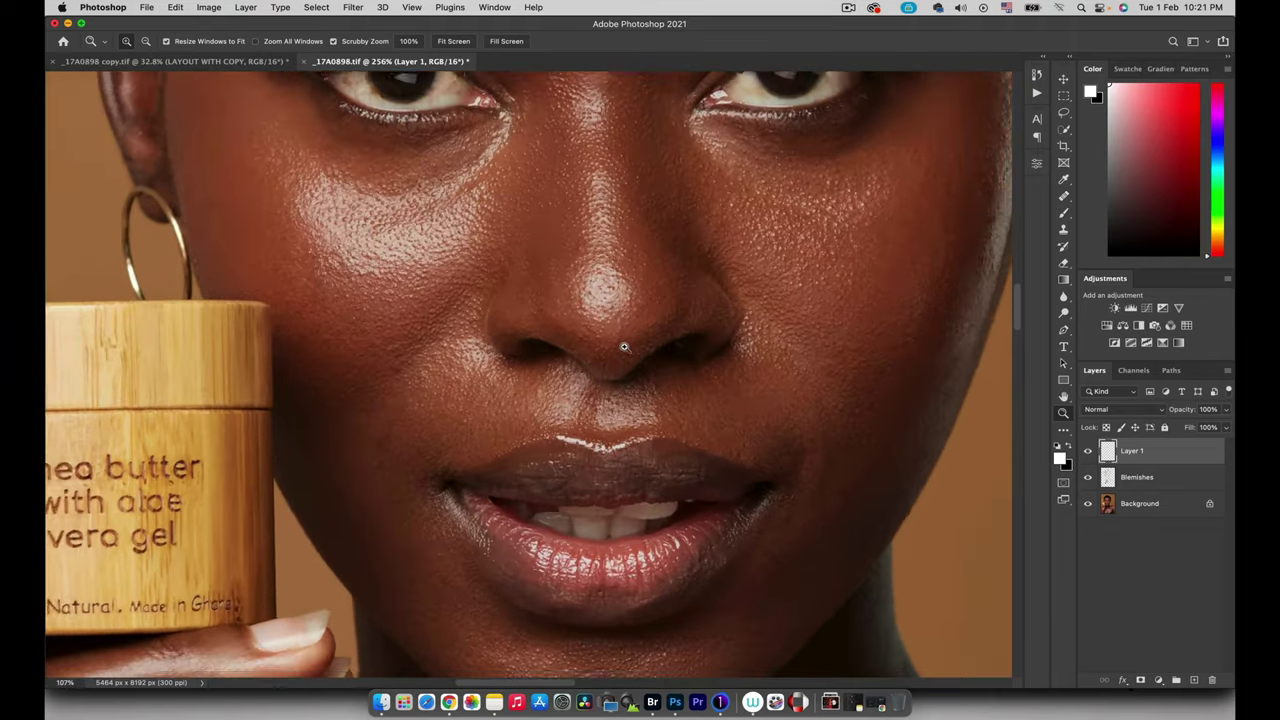
scroll(585, 349, up, 2)
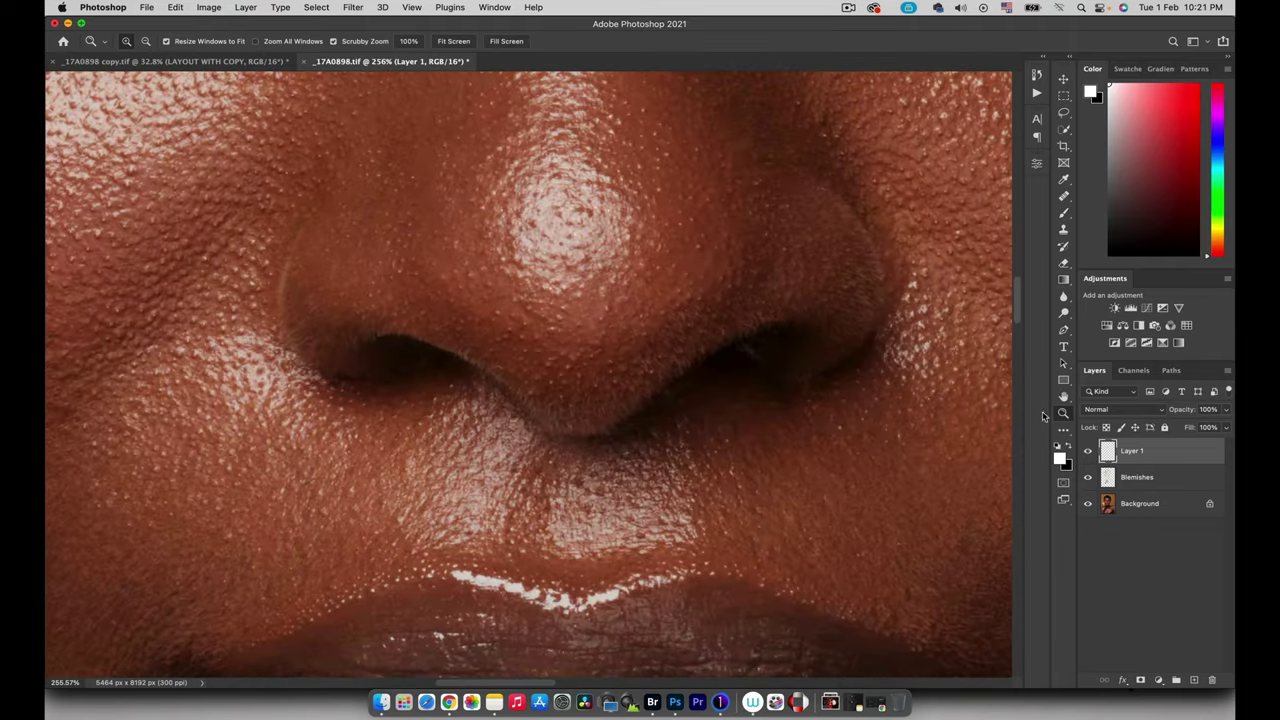
Reduce the opacity of the nostril cleanup layer, merge it into Blemishes and compare the result by toggling visibility.
key(8)
drag(1178, 413, 1175, 414)
key(super+e)
click(1089, 452)
click(1089, 452)
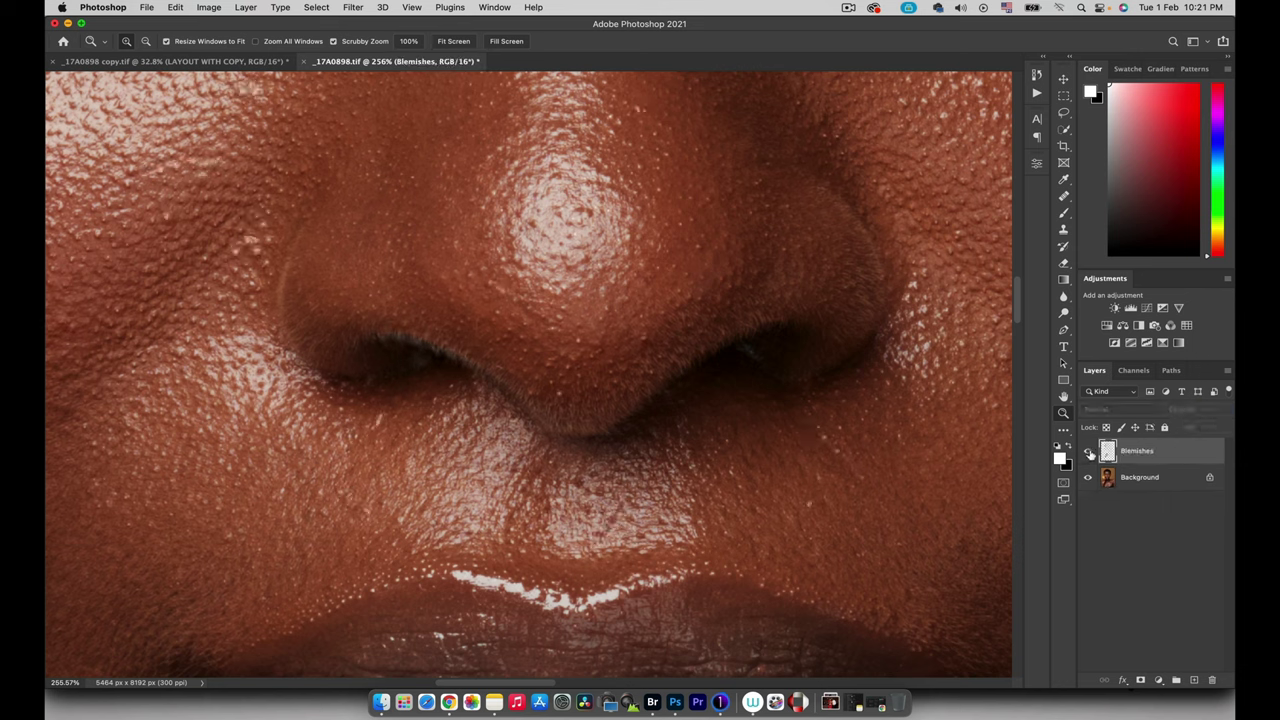
Run the 16 Bit FS frequency separation action above the Blemishes layer.
drag(575, 310, 480, 344)
mouse_move(638, 324)
mouse_down()
mouse_move(666, 311)
mouse_move(635, 324)
mouse_up()
click(1037, 93)
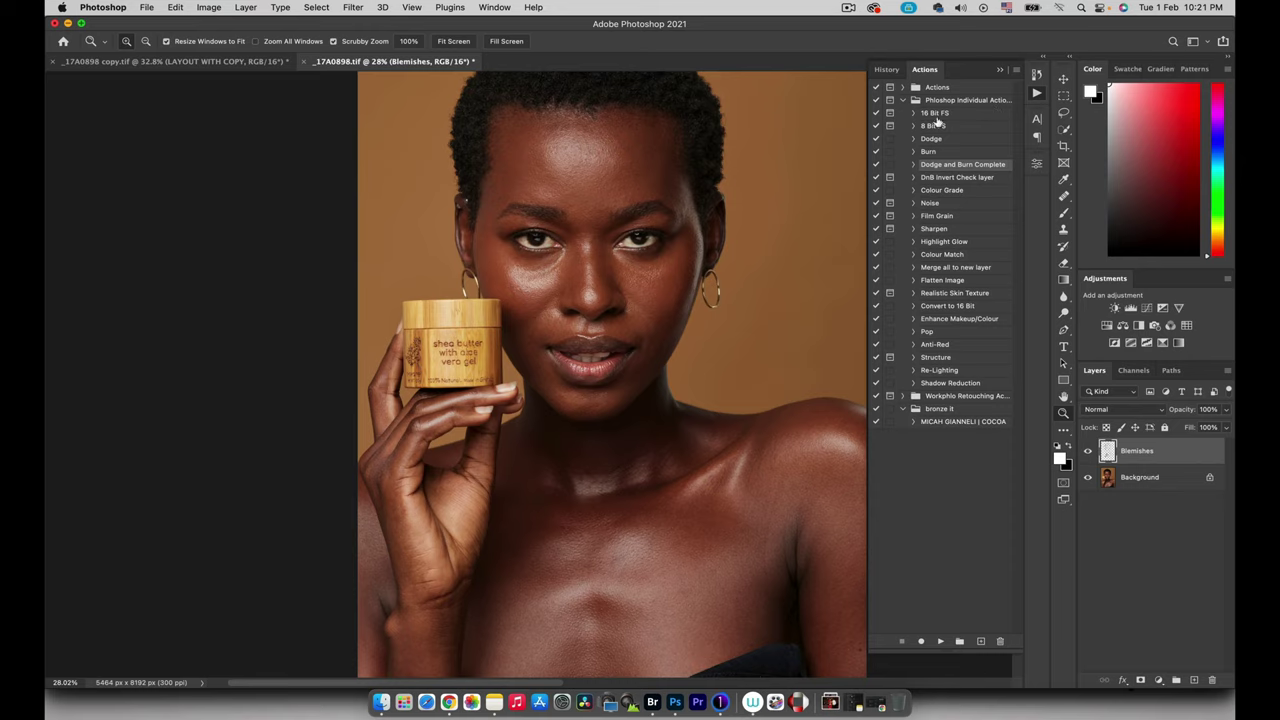
click(939, 641)
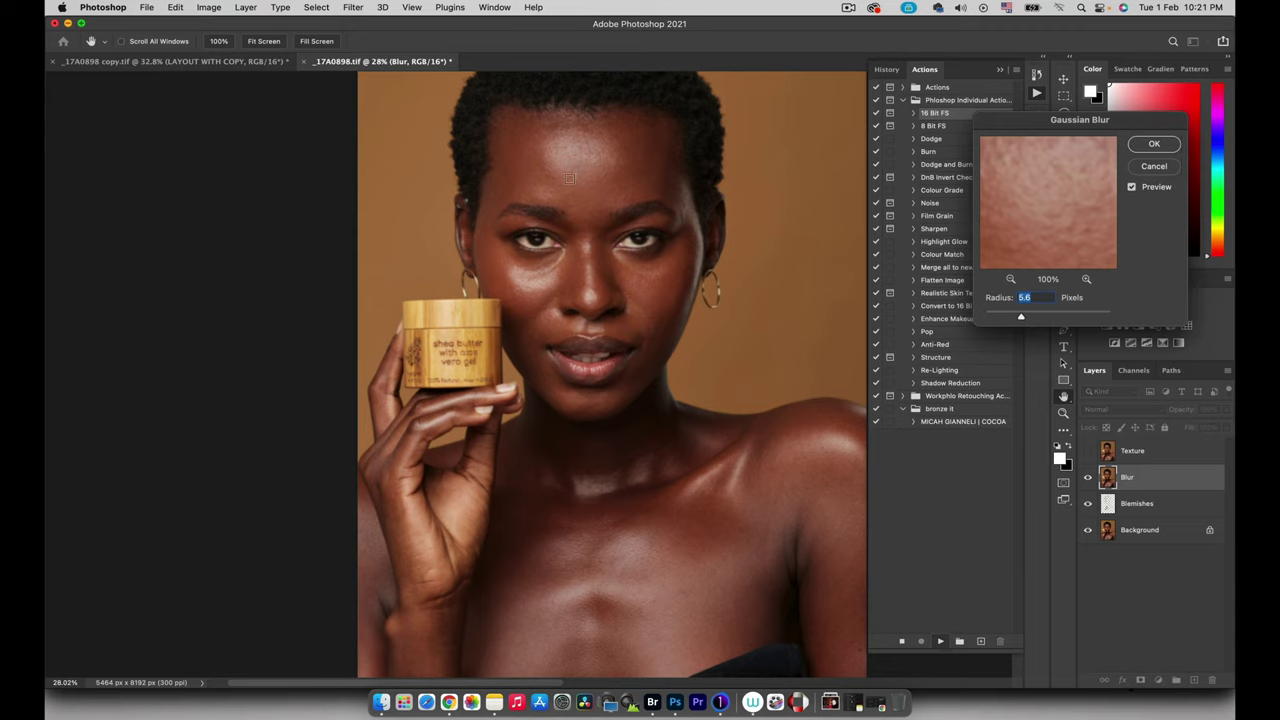
Preview the skin texture and apply the Gaussian Blur for the Blur layer with a 2.7-pixel radius.
drag(588, 175, 593, 265)
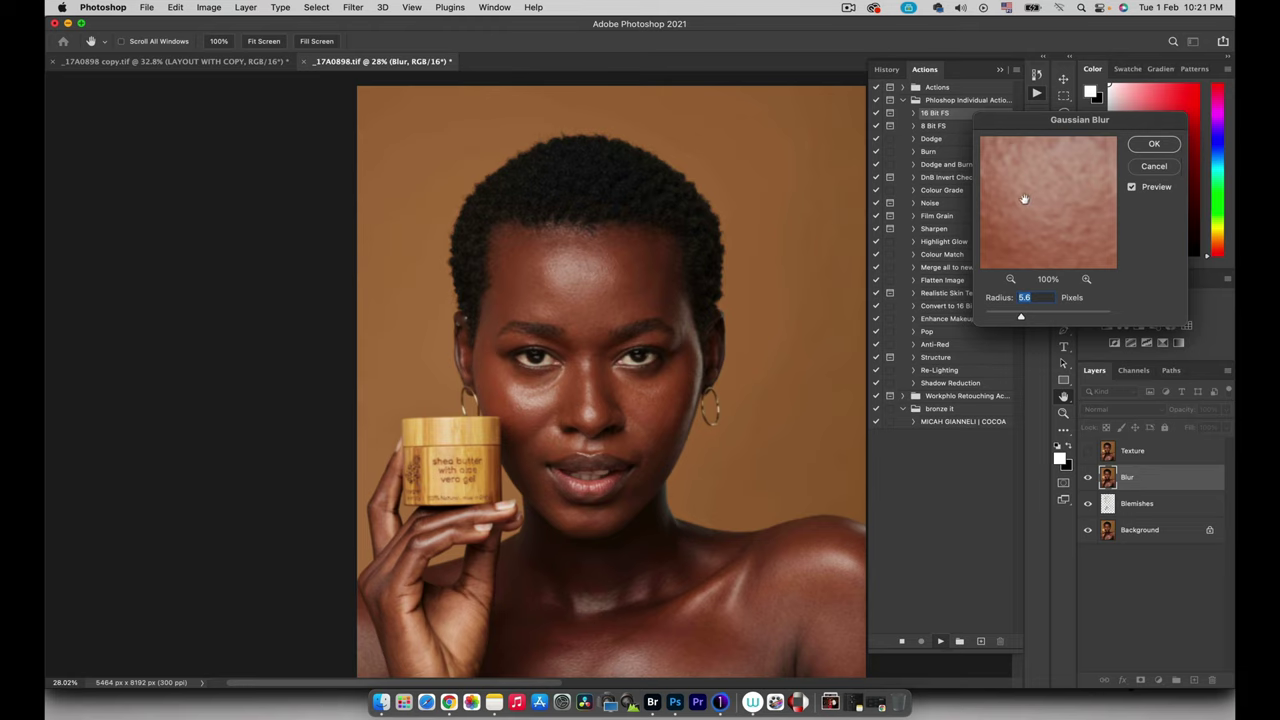
mouse_move(1031, 216)
mouse_down()
mouse_move(1026, 191)
mouse_move(1025, 211)
mouse_up()
drag(1021, 317, 1003, 318)
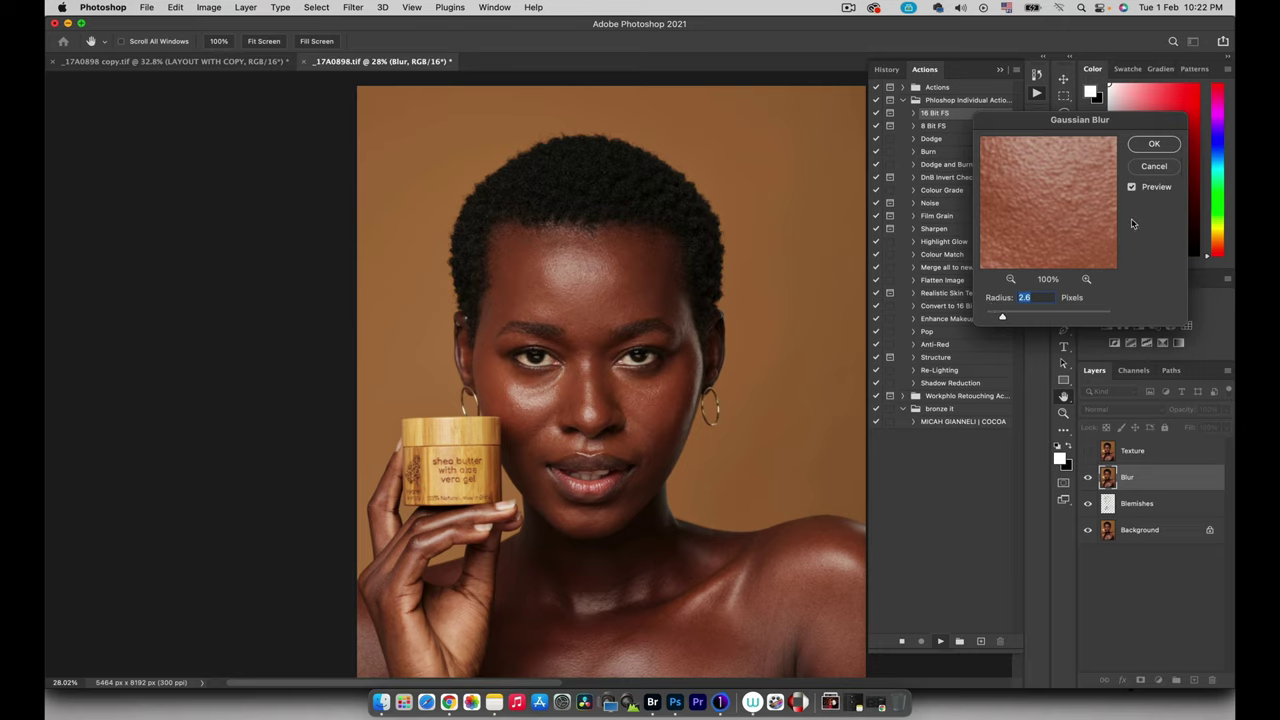
mouse_move(1062, 162)
mouse_down()
mouse_move(1041, 191)
mouse_move(1069, 183)
mouse_up()
click(646, 393)
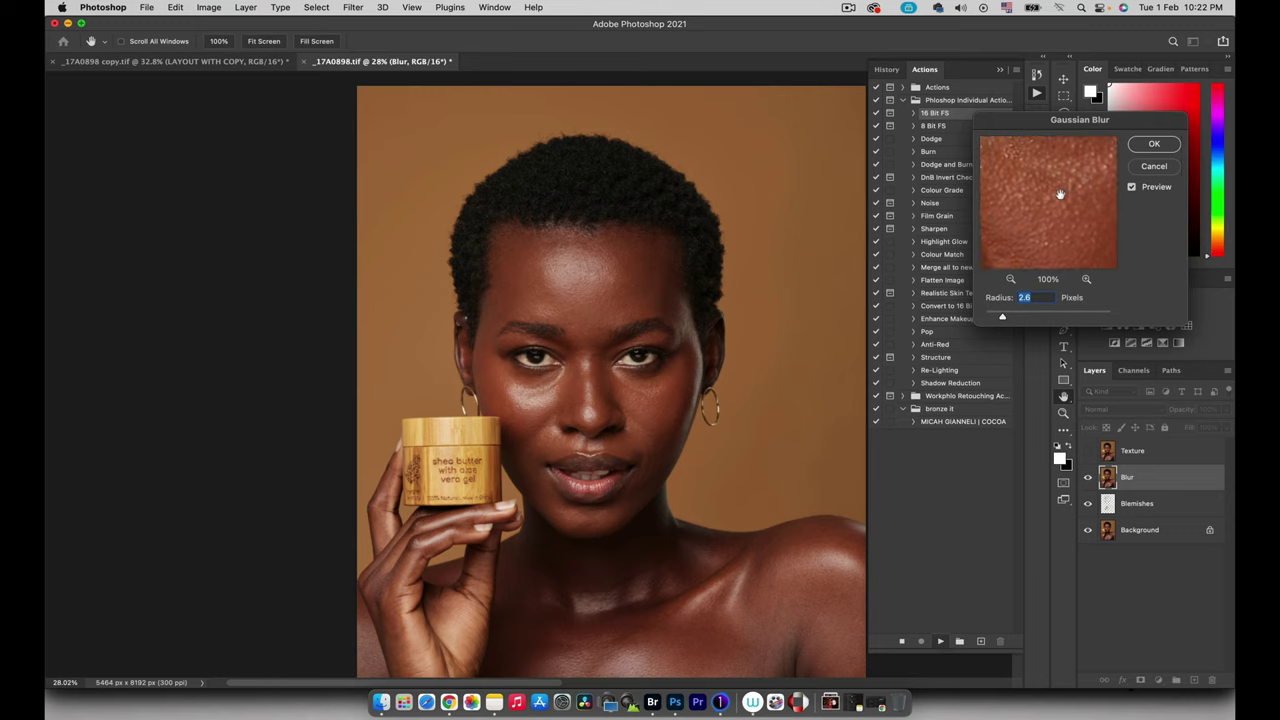
drag(1002, 316, 1004, 319)
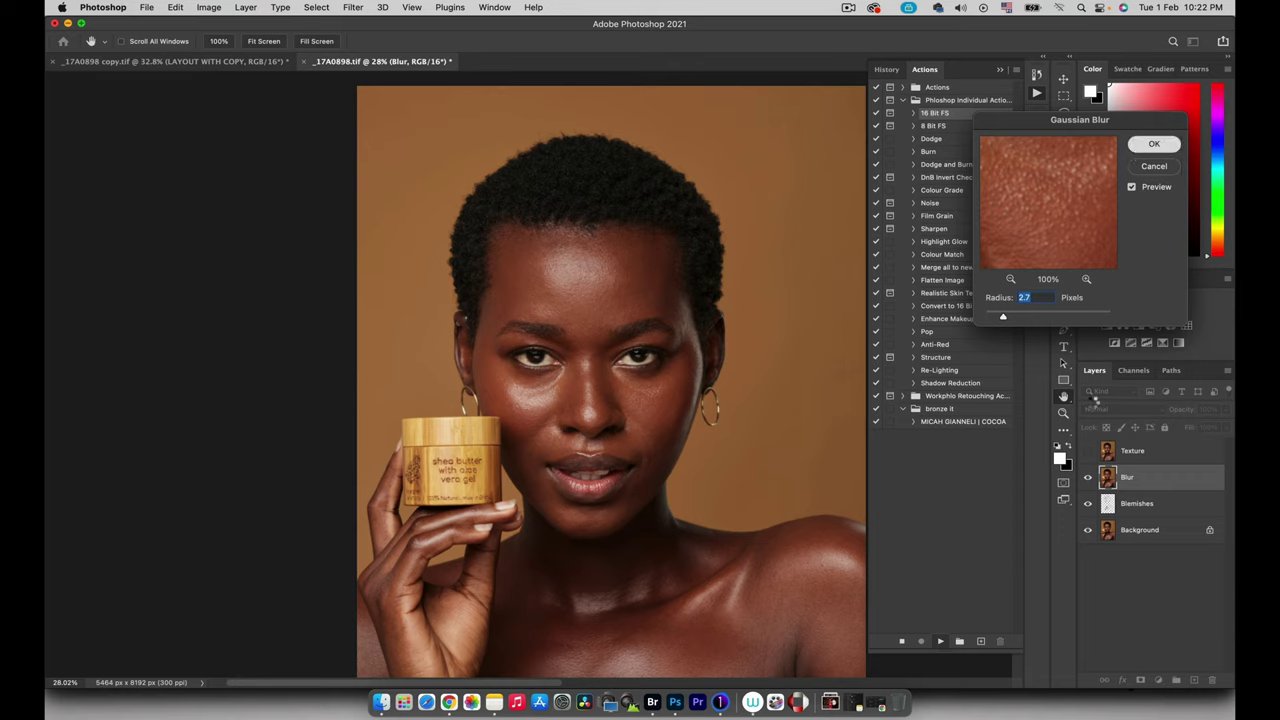
key(Return)
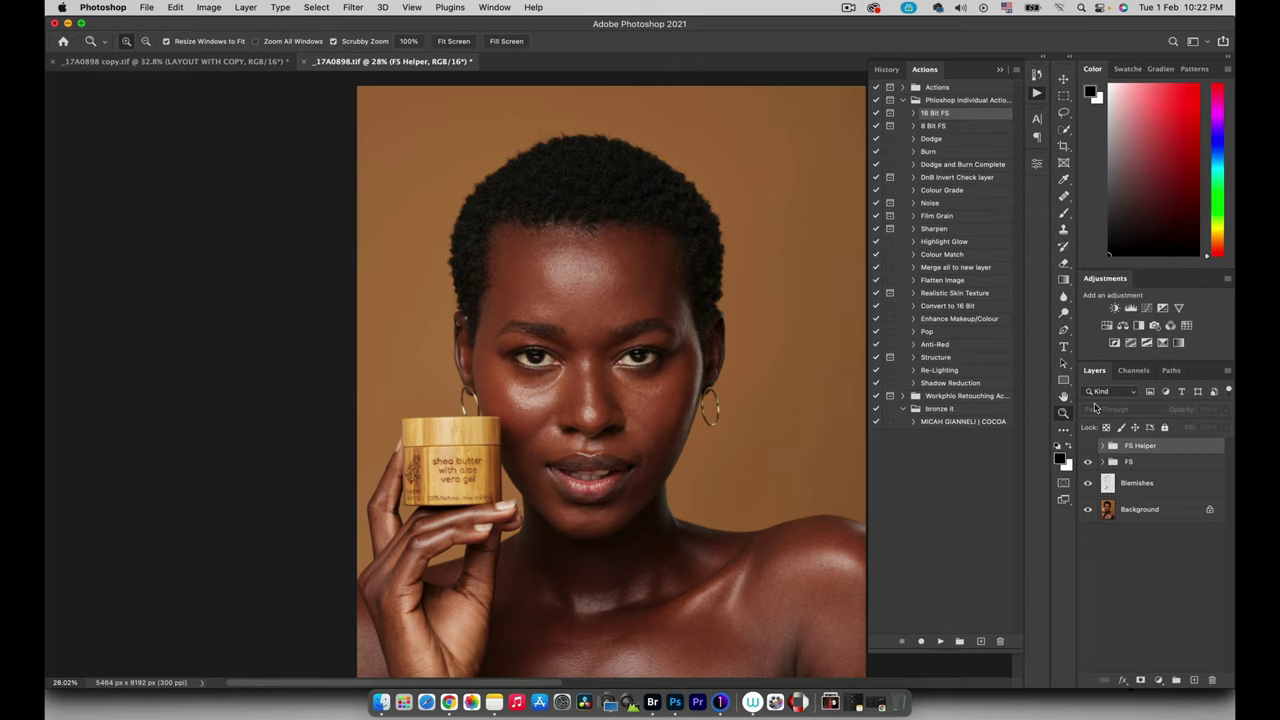
Expand the FS group, delete the FS Helper group and make Blur copy the active layer.
click(1103, 462)
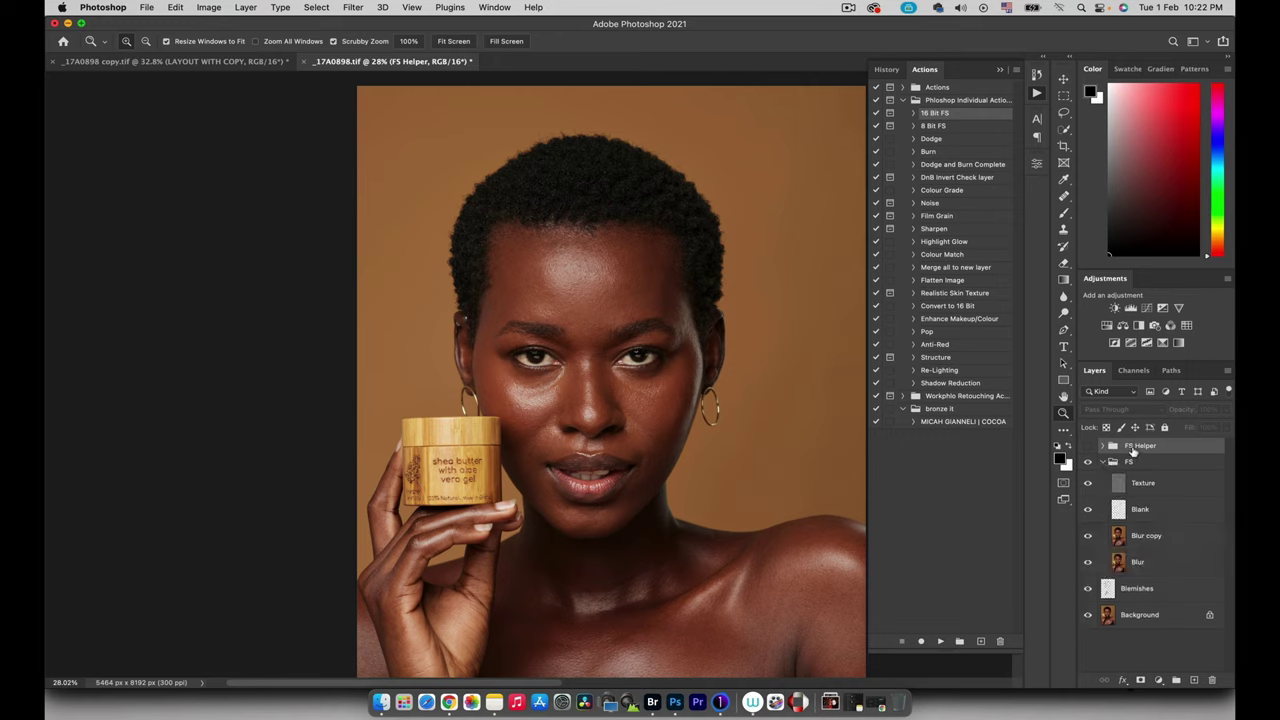
key(Delete)
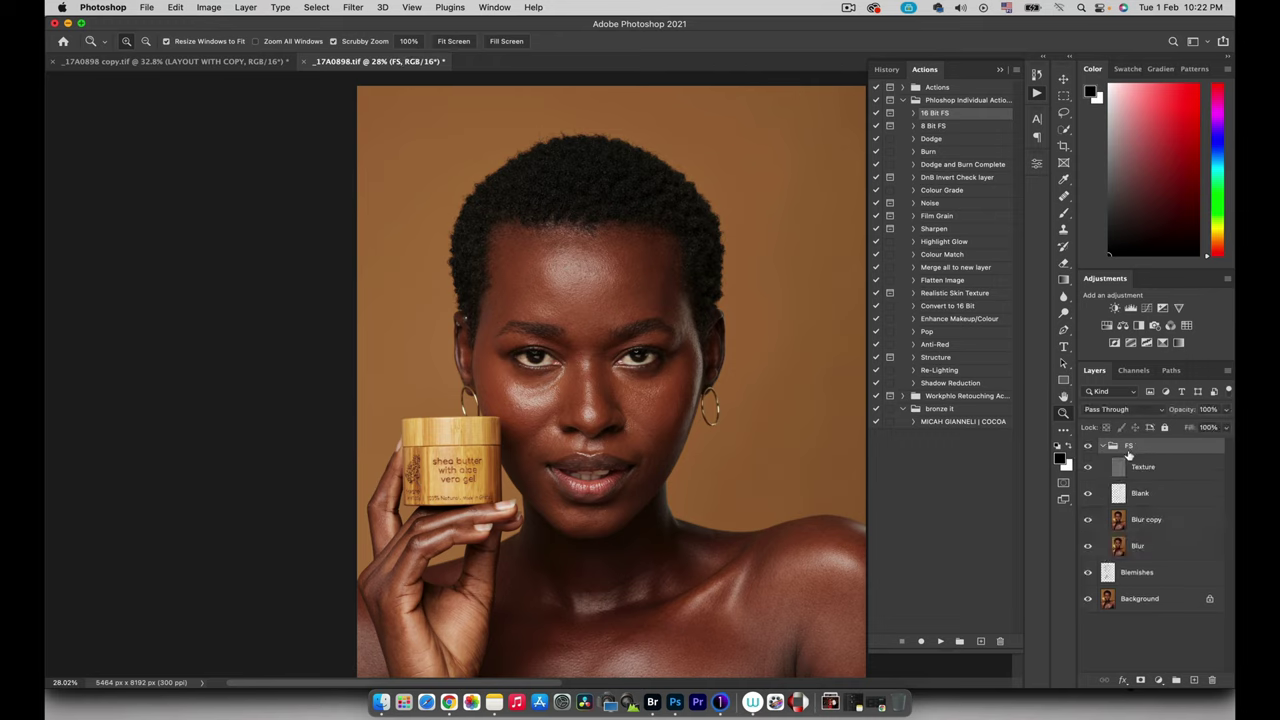
click(1124, 518)
Examine the cheek beside the nose with the Texture layer shown and hidden.
drag(660, 398, 743, 377)
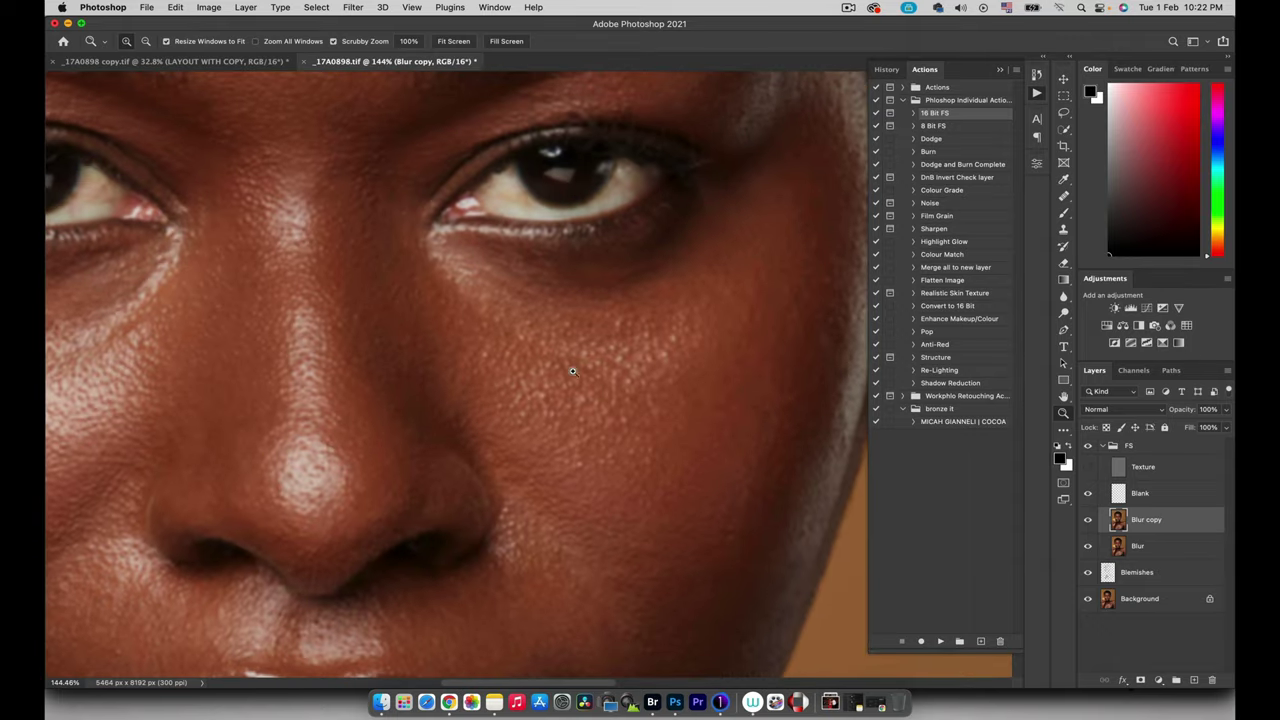
click(1087, 467)
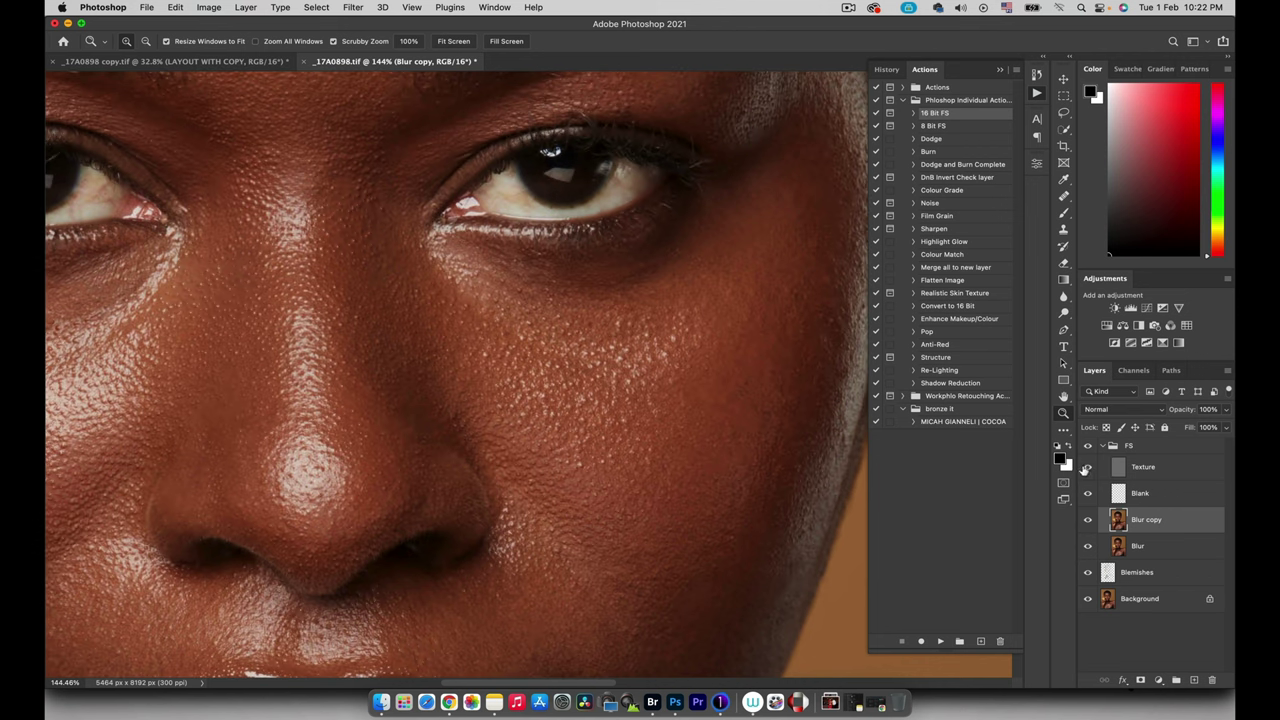
click(1088, 467)
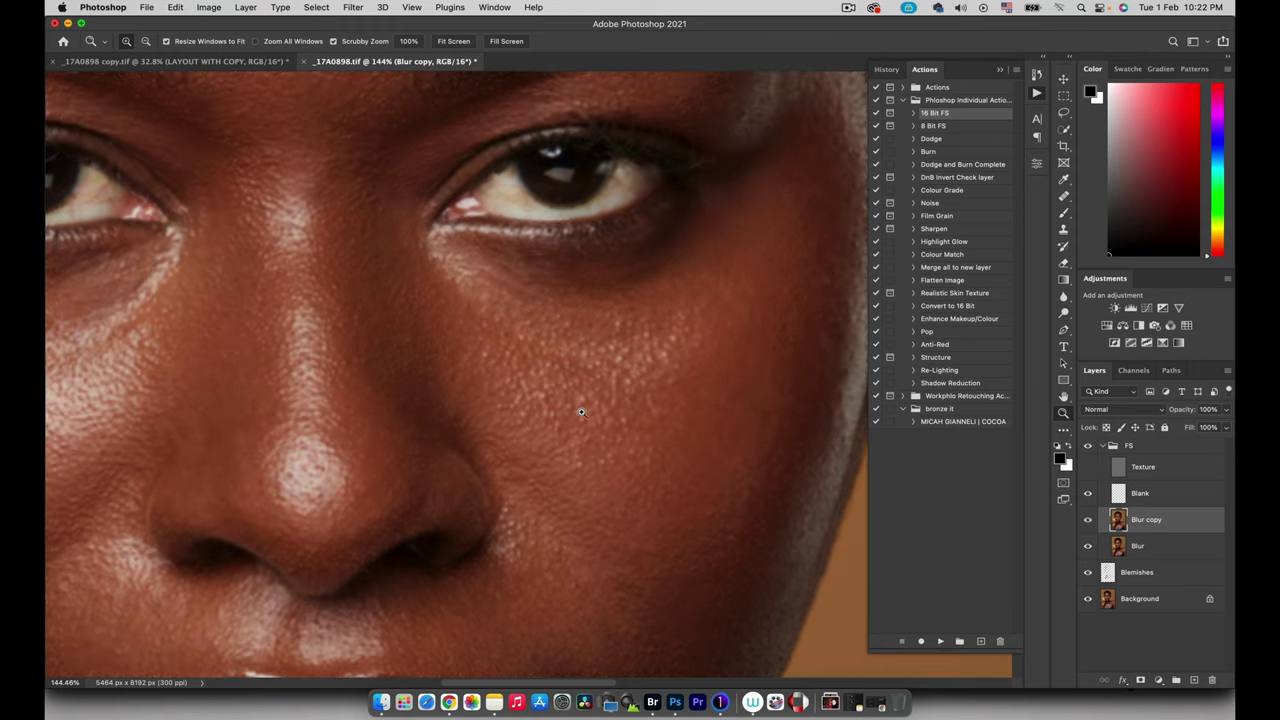
mouse_move(605, 391)
mouse_down()
mouse_move(545, 394)
mouse_move(598, 383)
mouse_up()
Switch to the Mixer Brush and blend the skin beside the nose bridge on Blur copy.
key(b)
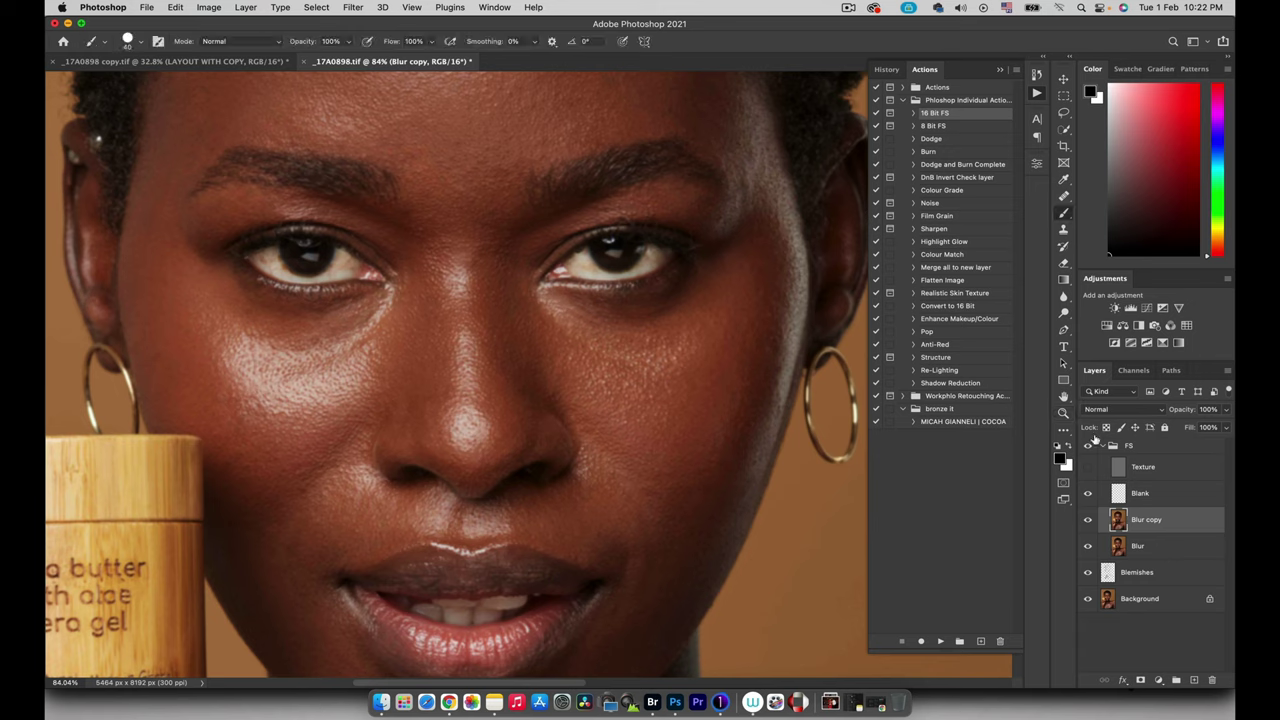
click(1064, 215)
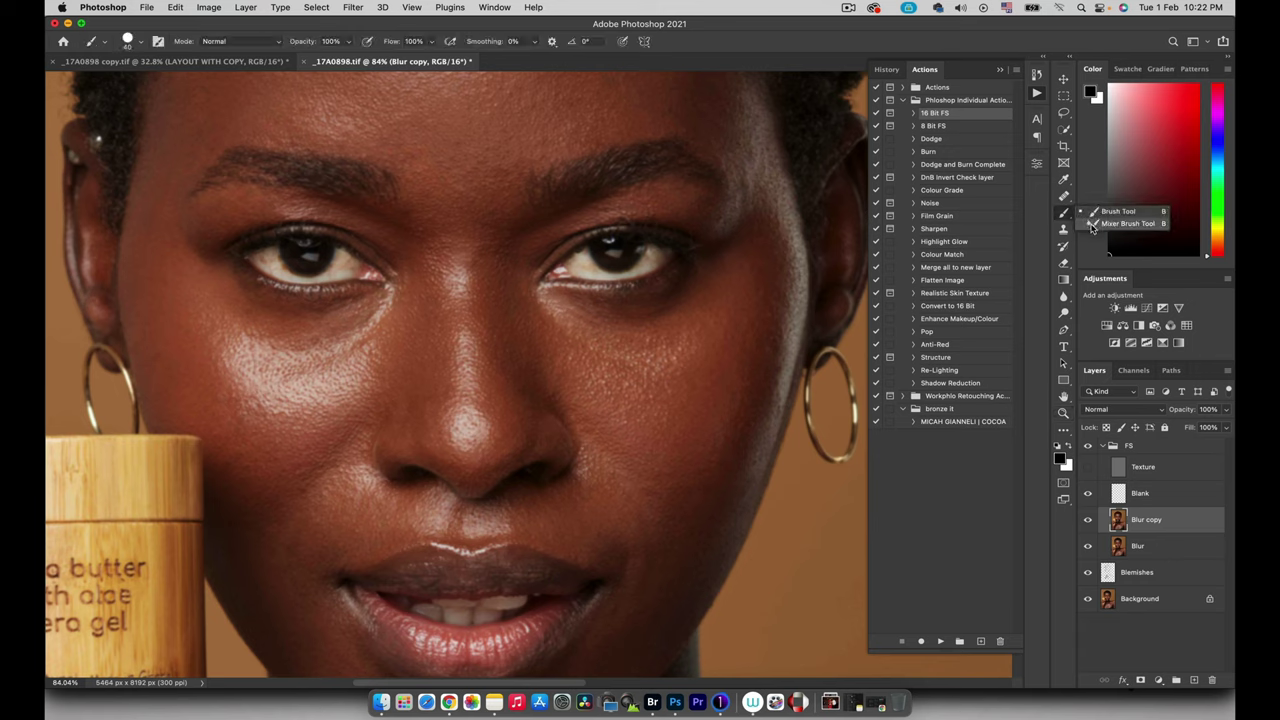
click(1091, 224)
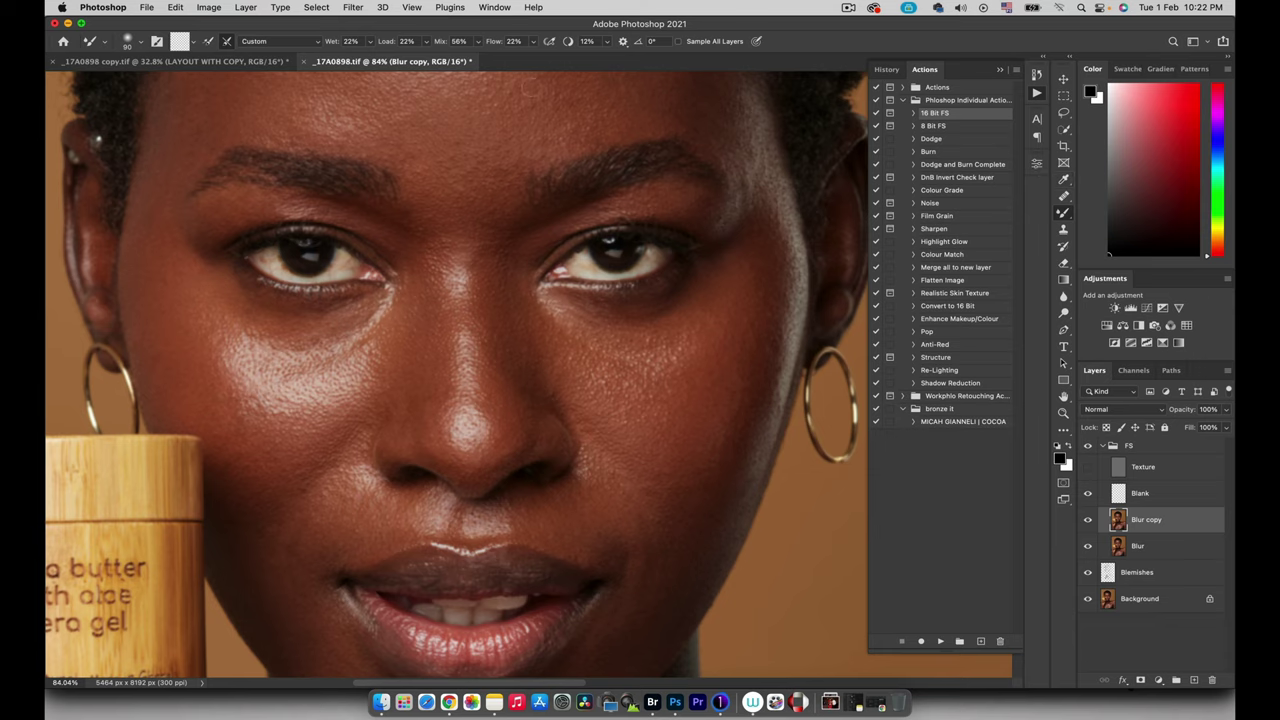
drag(532, 286, 550, 271)
Compare the cheek and under-eye skin close up with the Texture layer switched off and on.
key(z)
drag(643, 371, 703, 370)
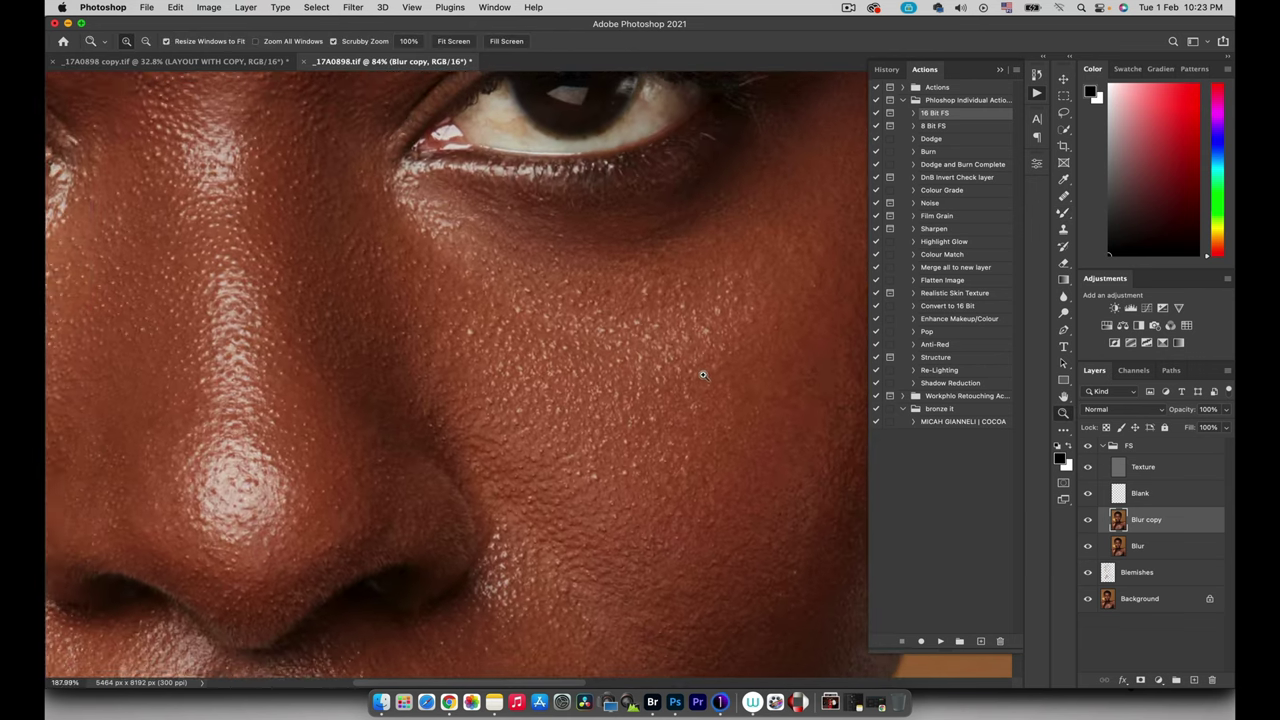
click(1088, 467)
click(1088, 467)
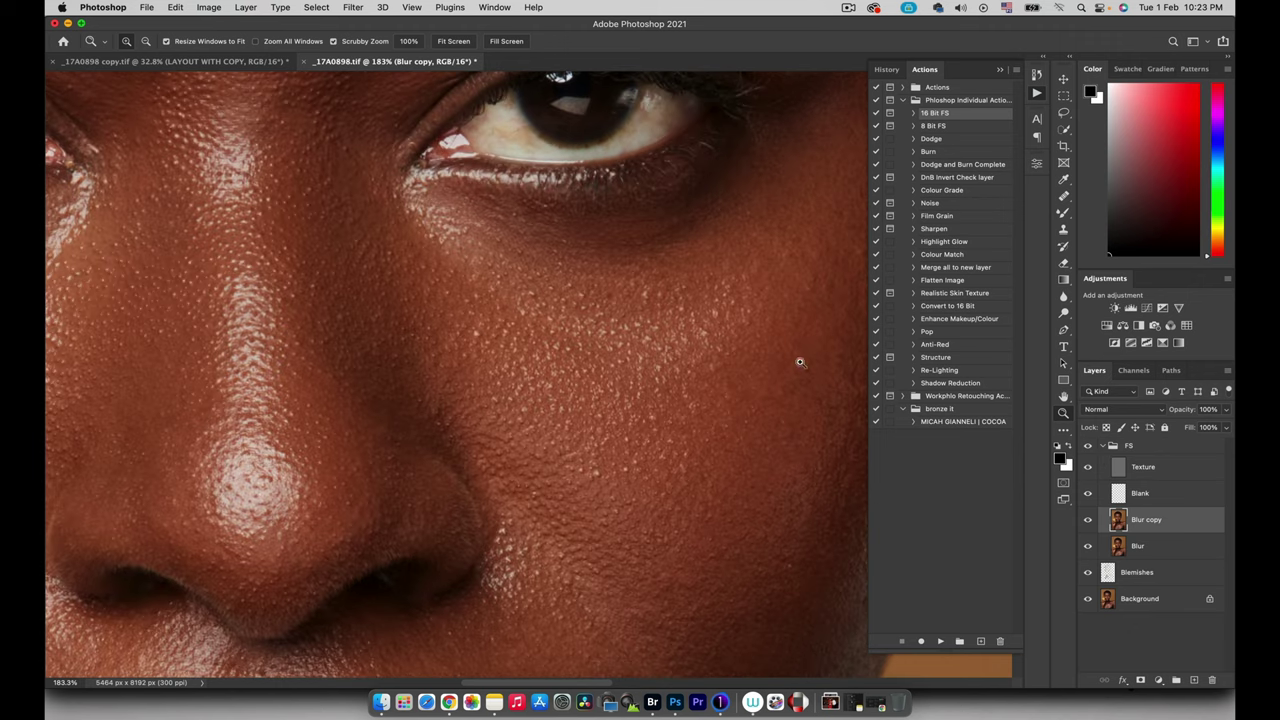
click(1088, 467)
click(1088, 467)
drag(659, 356, 613, 362)
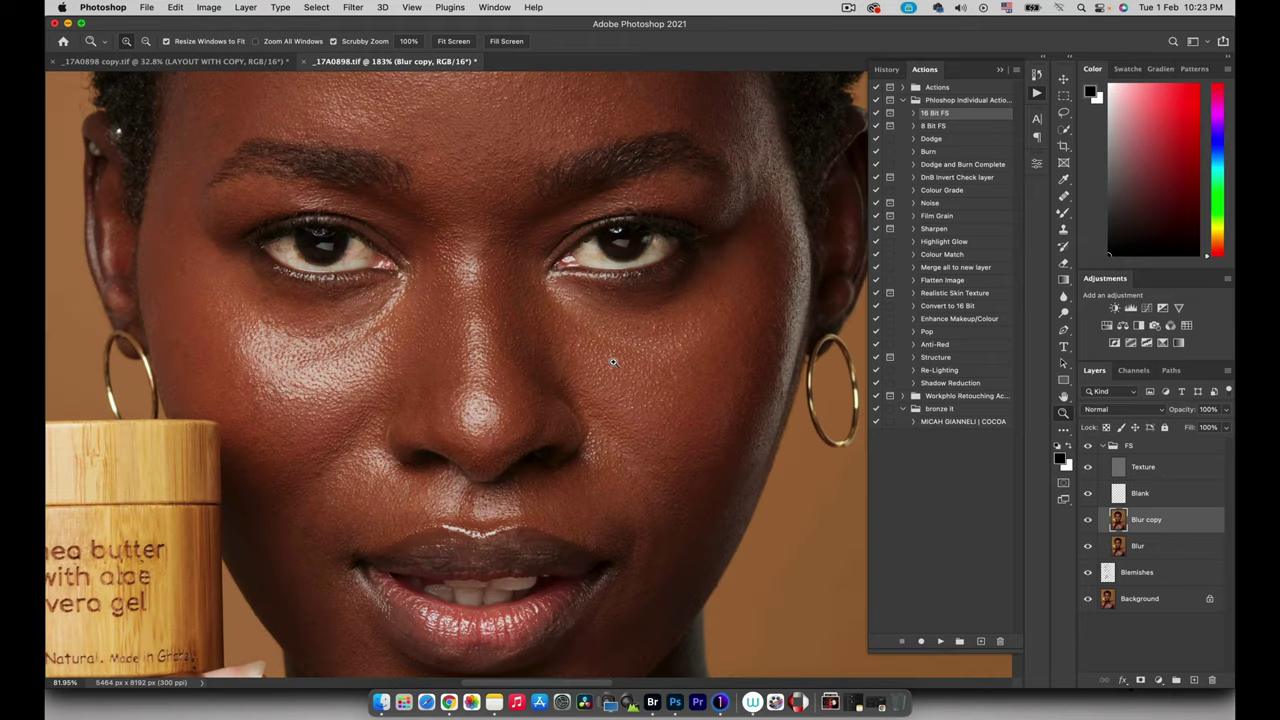
Blend the uneven skin tones of the face and forehead on Blur copy with the Mixer Brush, adjusting its size.
key(b)
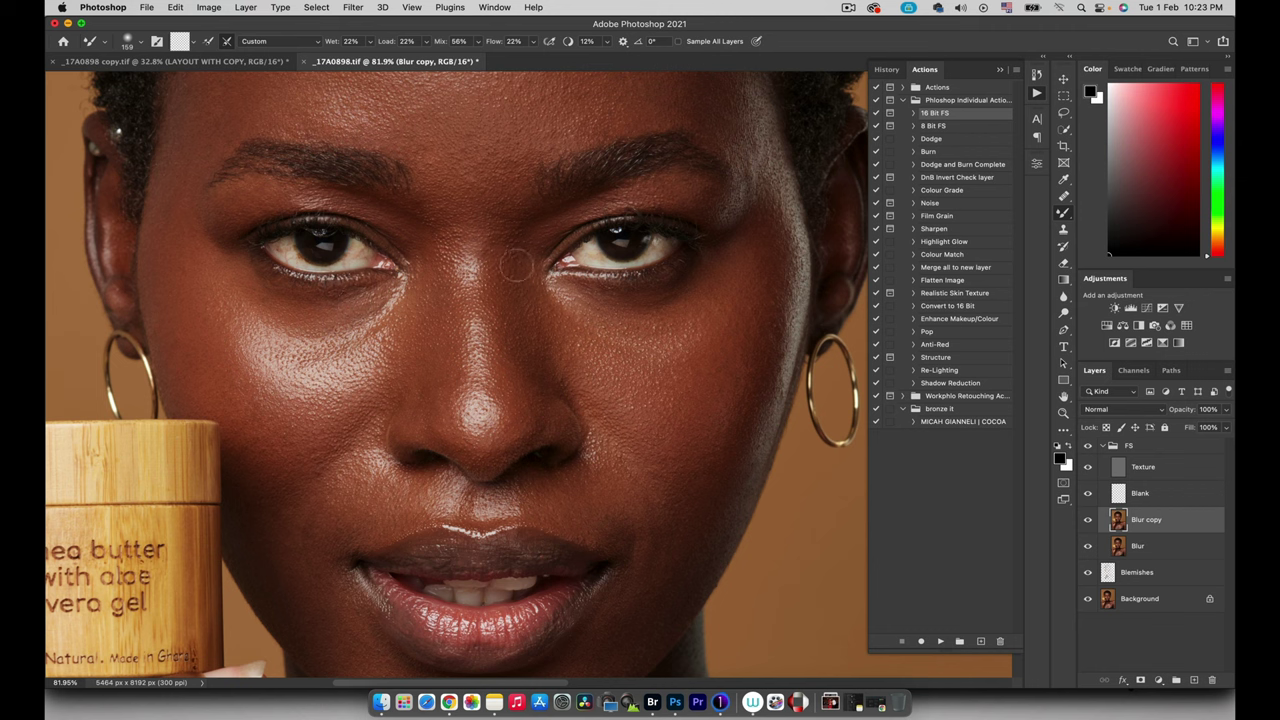
key(bracketleft)
key(bracketleft)
key(bracketleft)
key(bracketleft)
key(bracketright)
key(bracketleft)
key(bracketleft)
drag(240, 172, 263, 343)
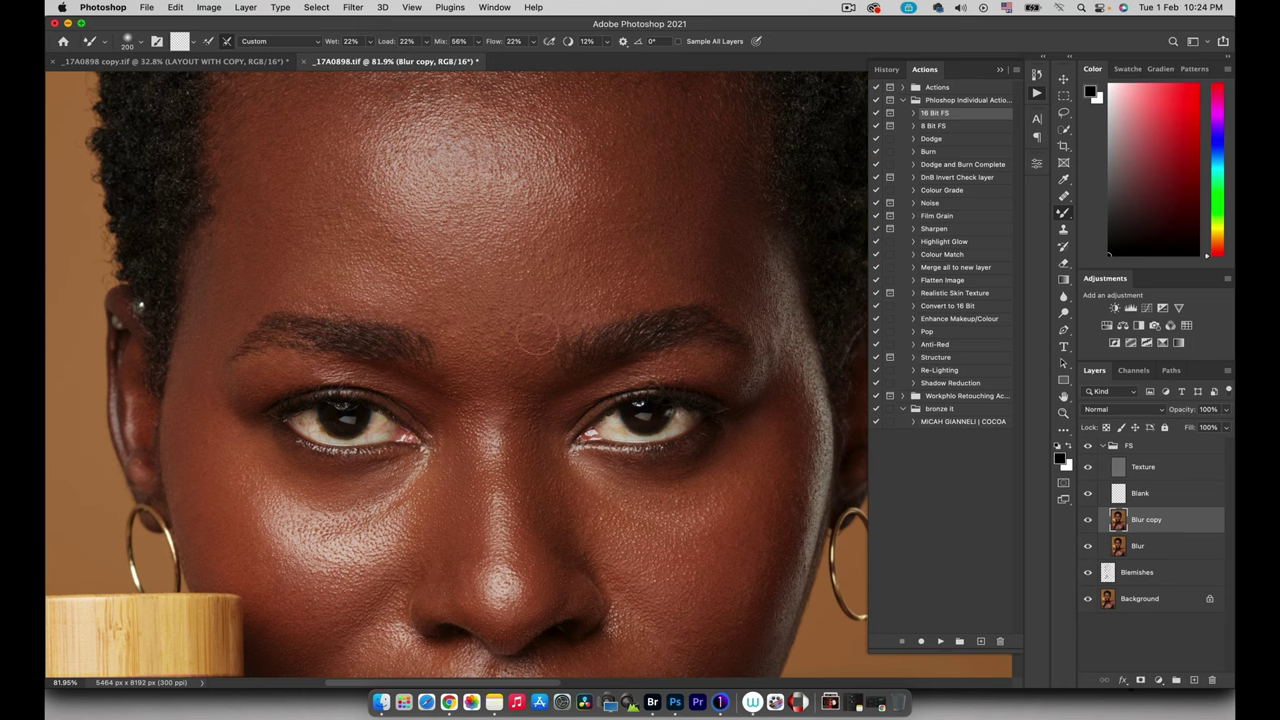
Blend the skin tones of the neck and collarbone area with the Mixer Brush at size 200.
key(z)
drag(554, 388, 474, 390)
drag(551, 600, 549, 399)
scroll(549, 399, up, 4)
key(b)
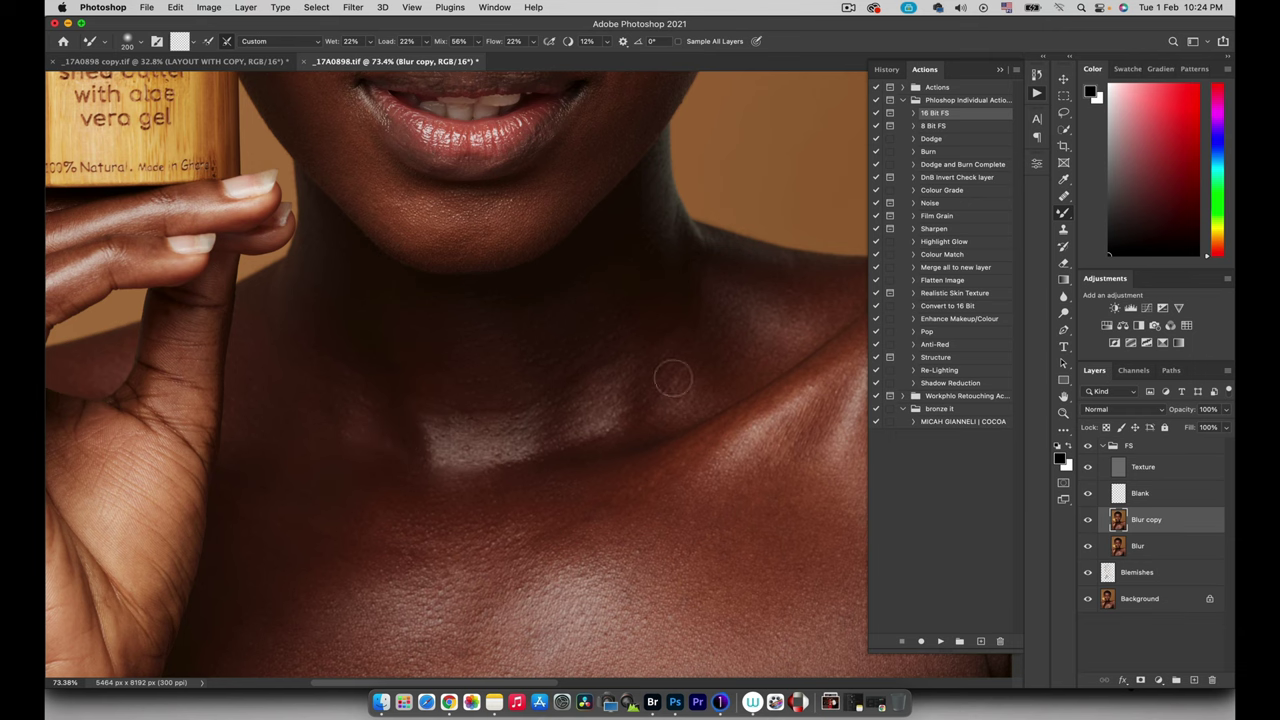
drag(666, 371, 600, 498)
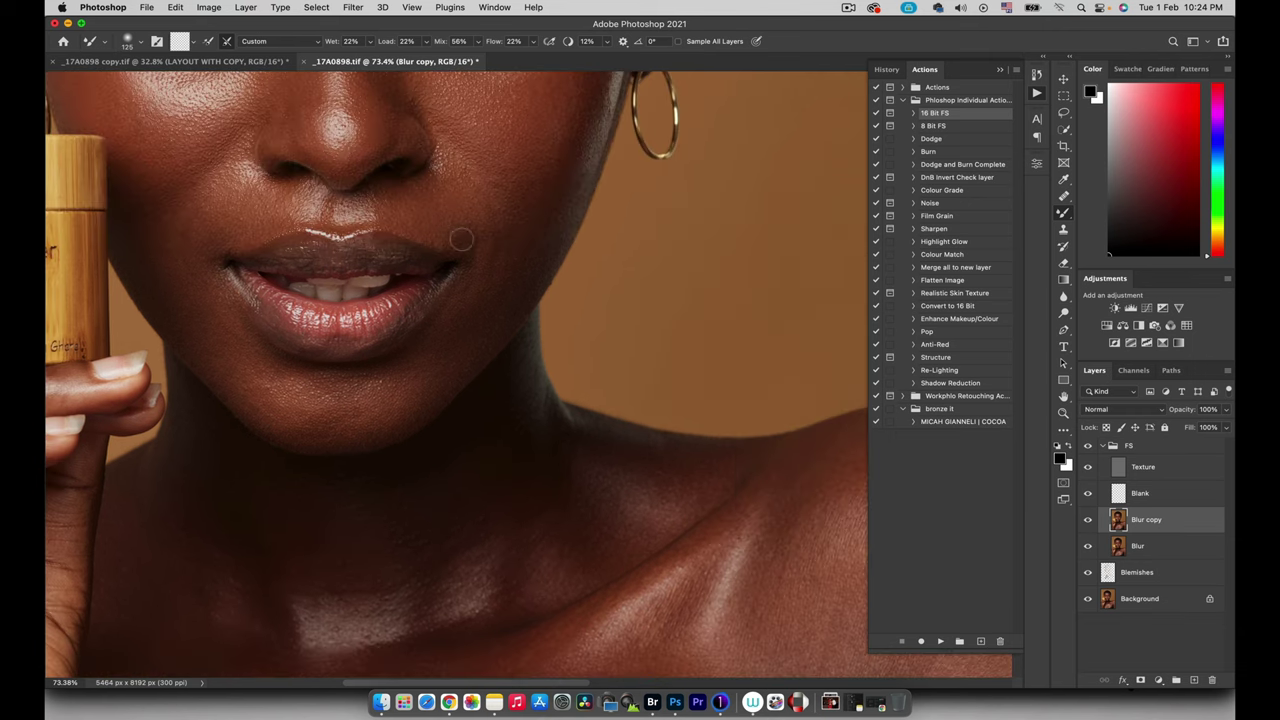
Reduce the Mixer Brush to size 125 and blend the skin around the mouth and beside the nostril.
key(bracketleft)
key(bracketleft)
key(bracketleft)
key(z)
drag(381, 304, 346, 257)
scroll(345, 258, up, 5)
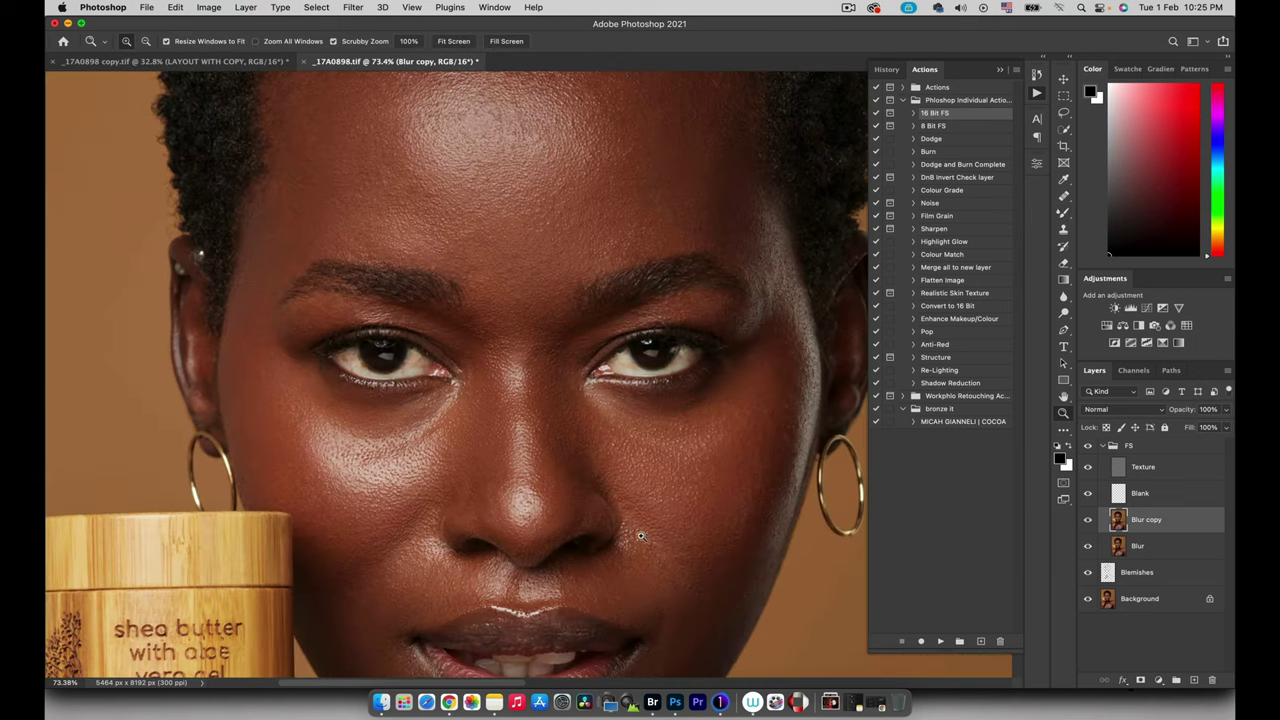
scroll(645, 540, up, 2)
key(b)
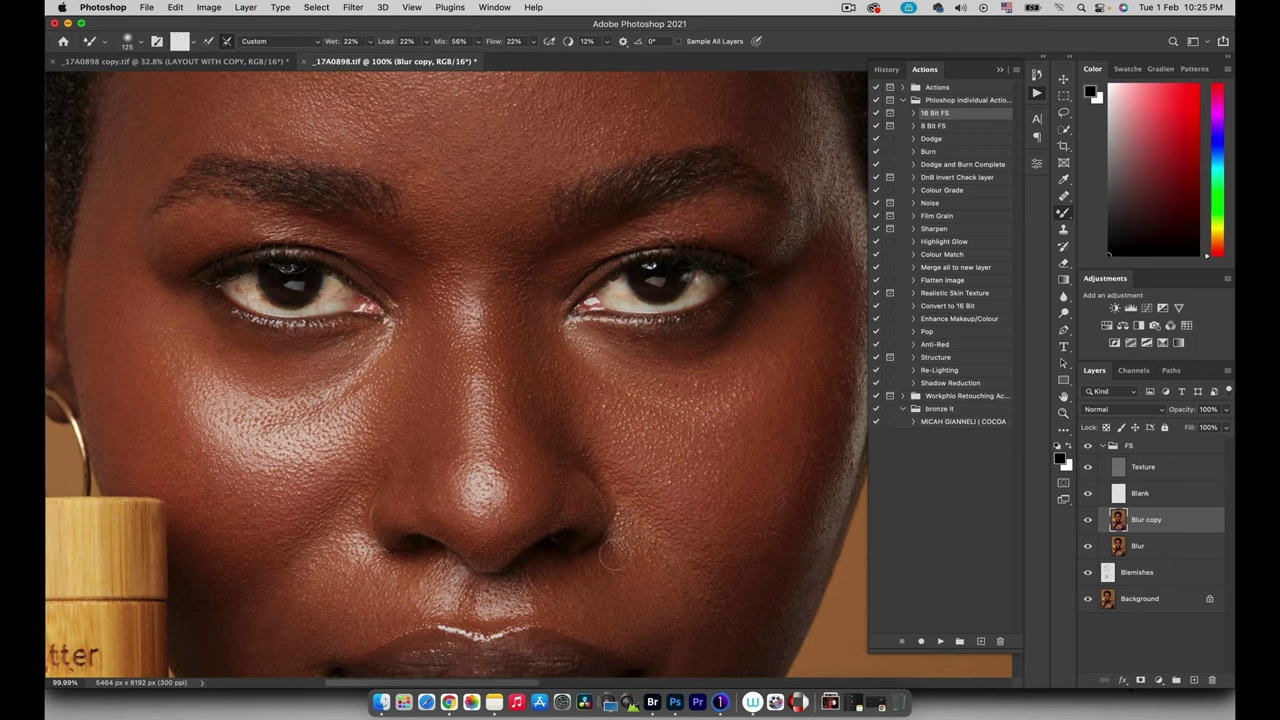
Check the whole face and return to the Mixer Brush for the forehead near the hairline.
key(z)
scroll(525, 425, down, 5)
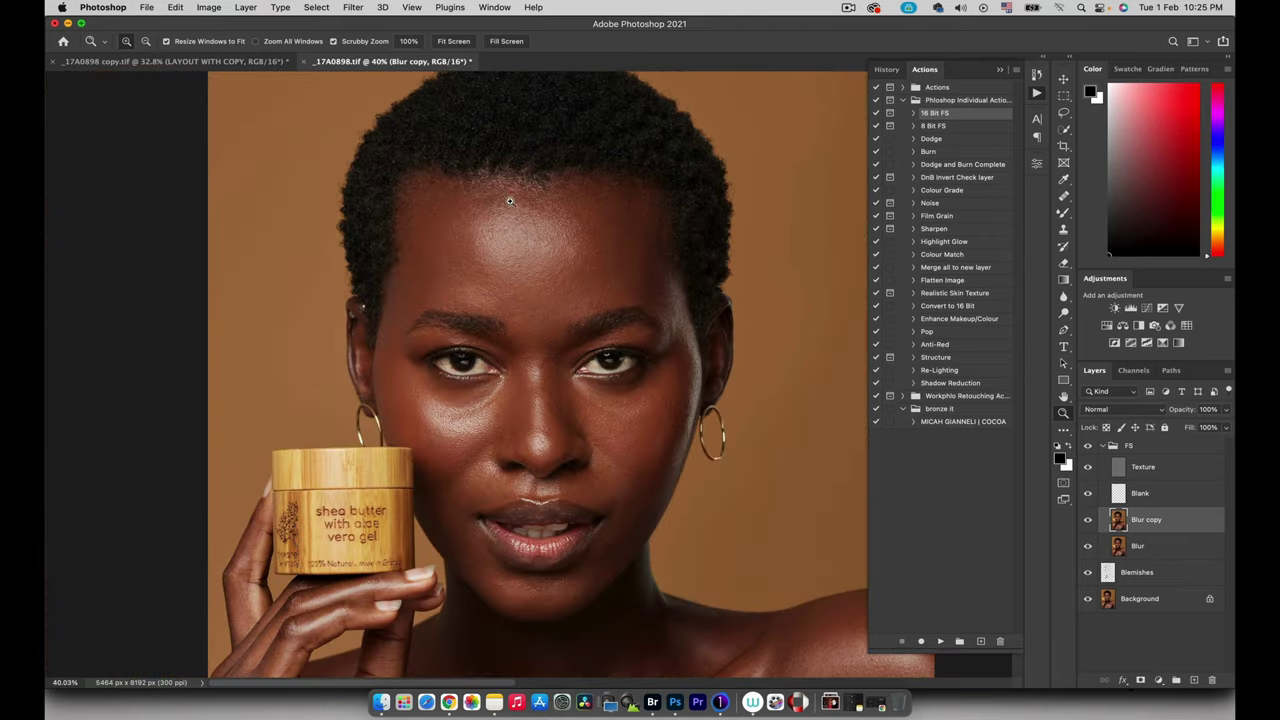
drag(511, 199, 531, 190)
key(b)
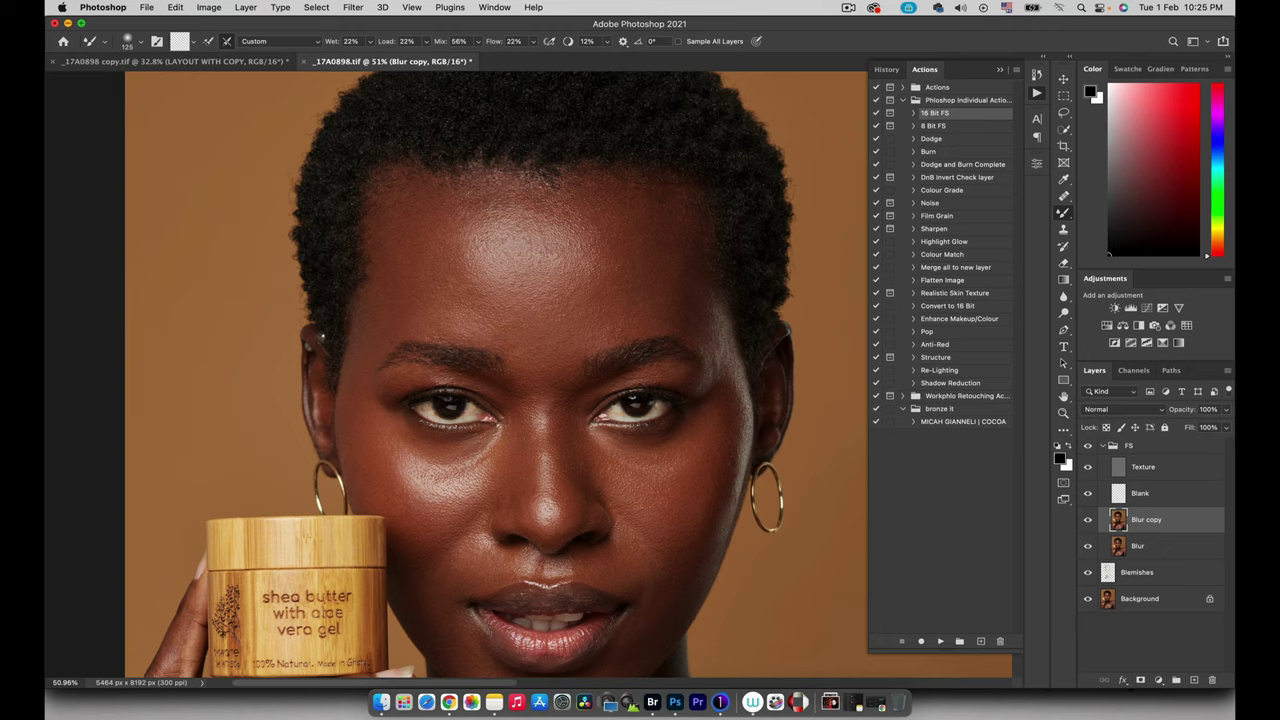
Merge the FS group with the Blemishes layer and rename the merged layer Blemishes.
click(1103, 446)
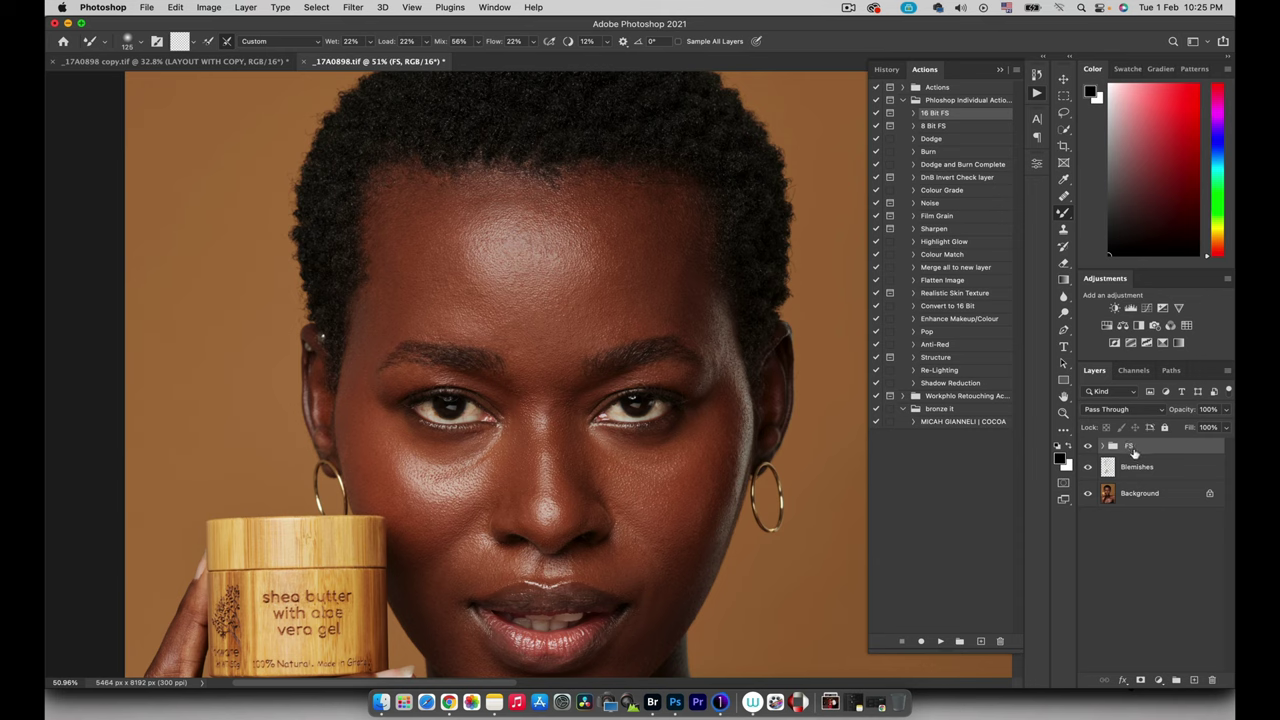
click(1135, 469)
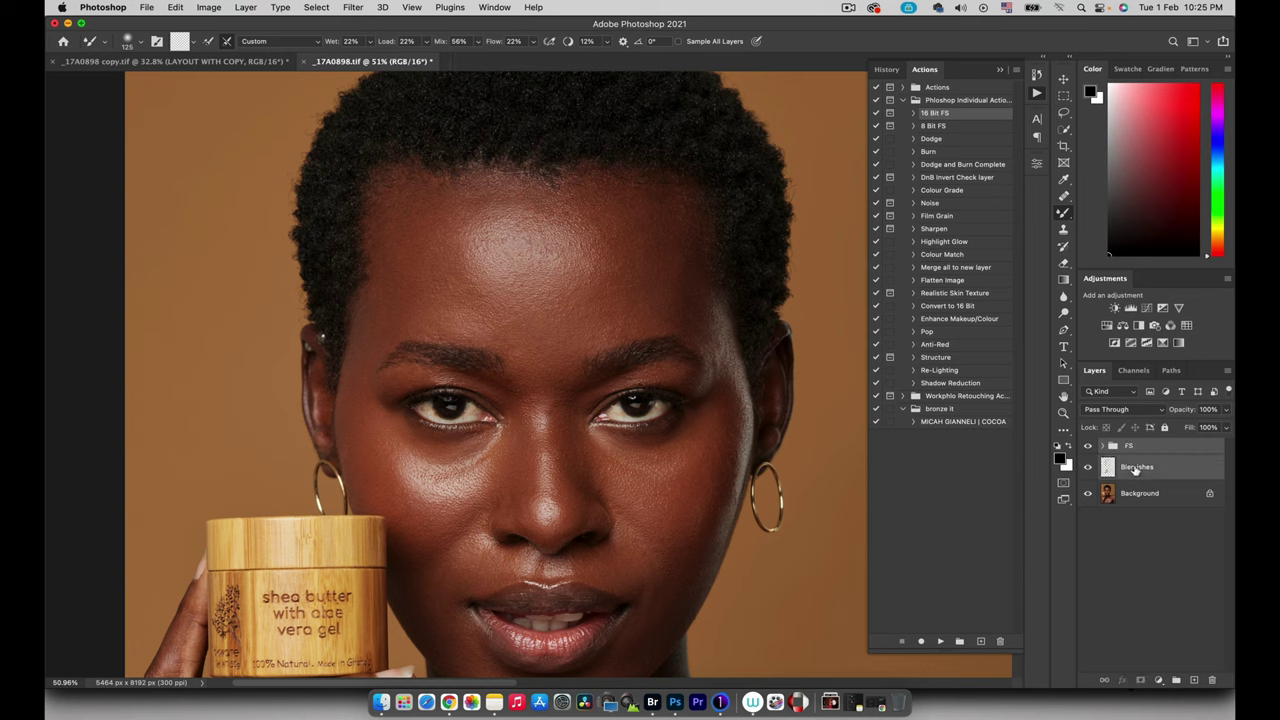
key(super+e)
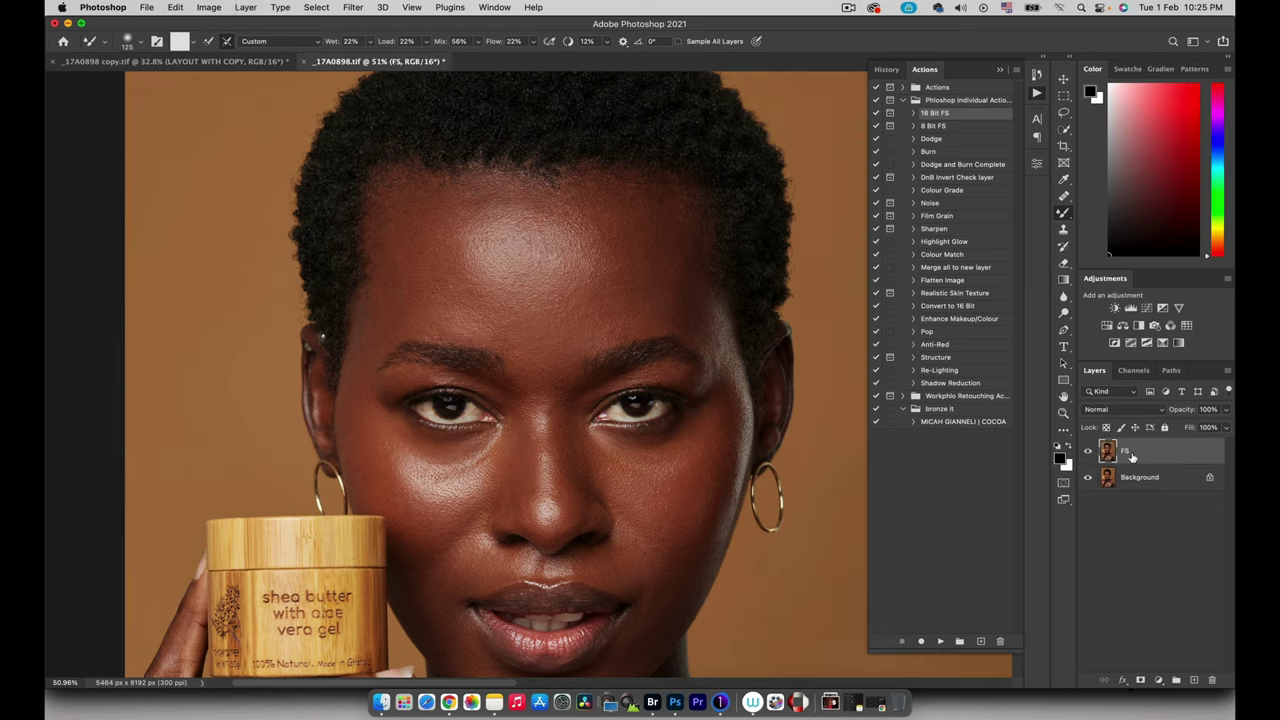
double_click(1125, 452)
text(Blemishes)
key(Return)
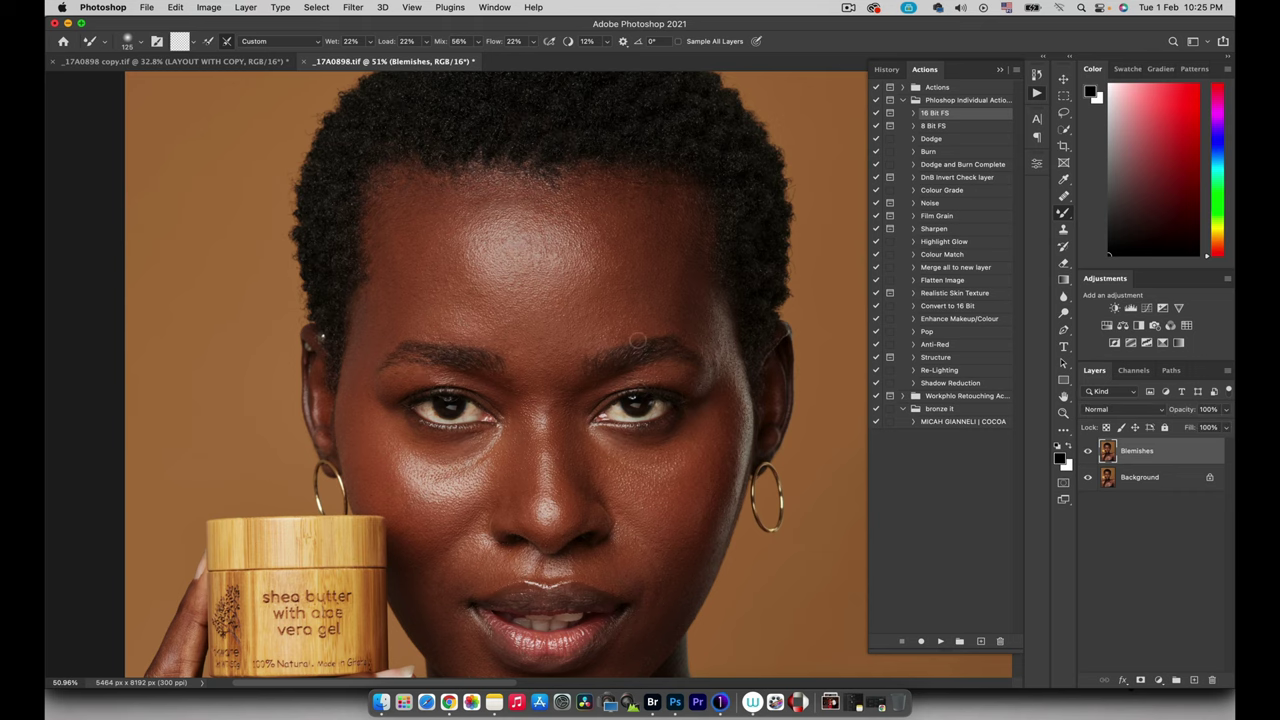
Run the 16 Bit FS action on the Blemishes layer and set its Gaussian Blur radius to 8.7 pixels.
key(z)
drag(647, 335, 585, 318)
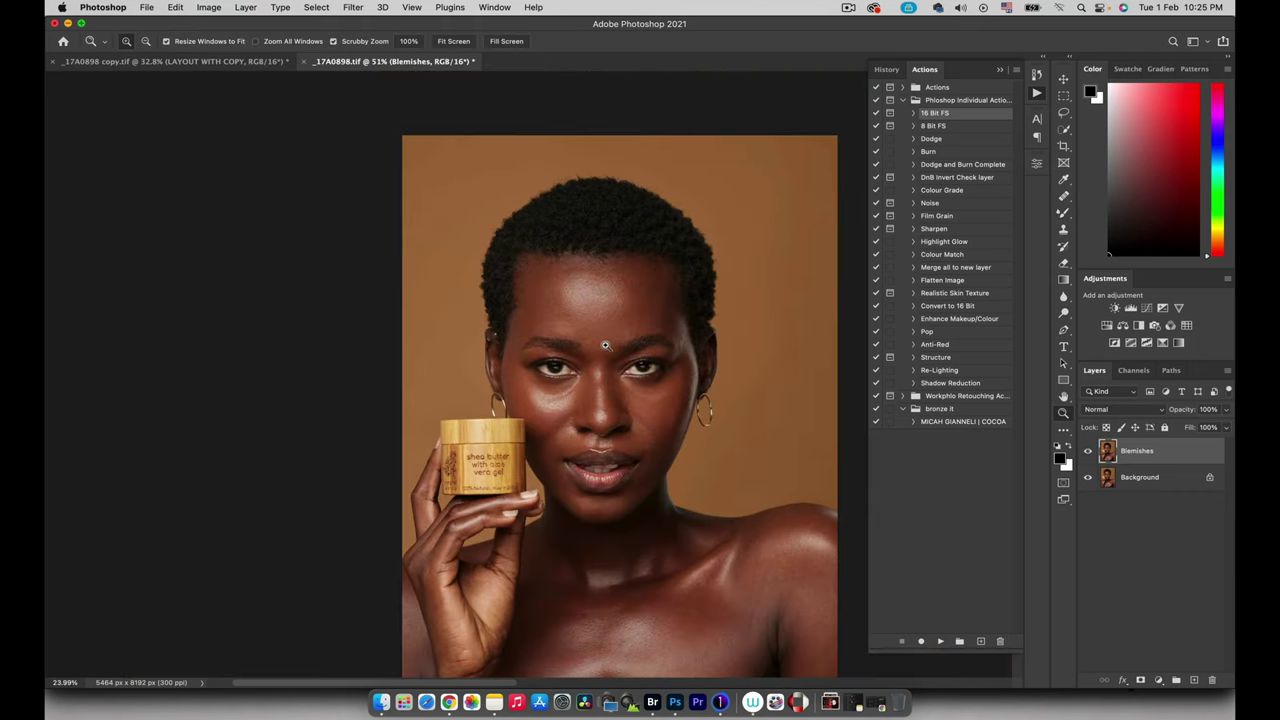
drag(608, 275, 610, 215)
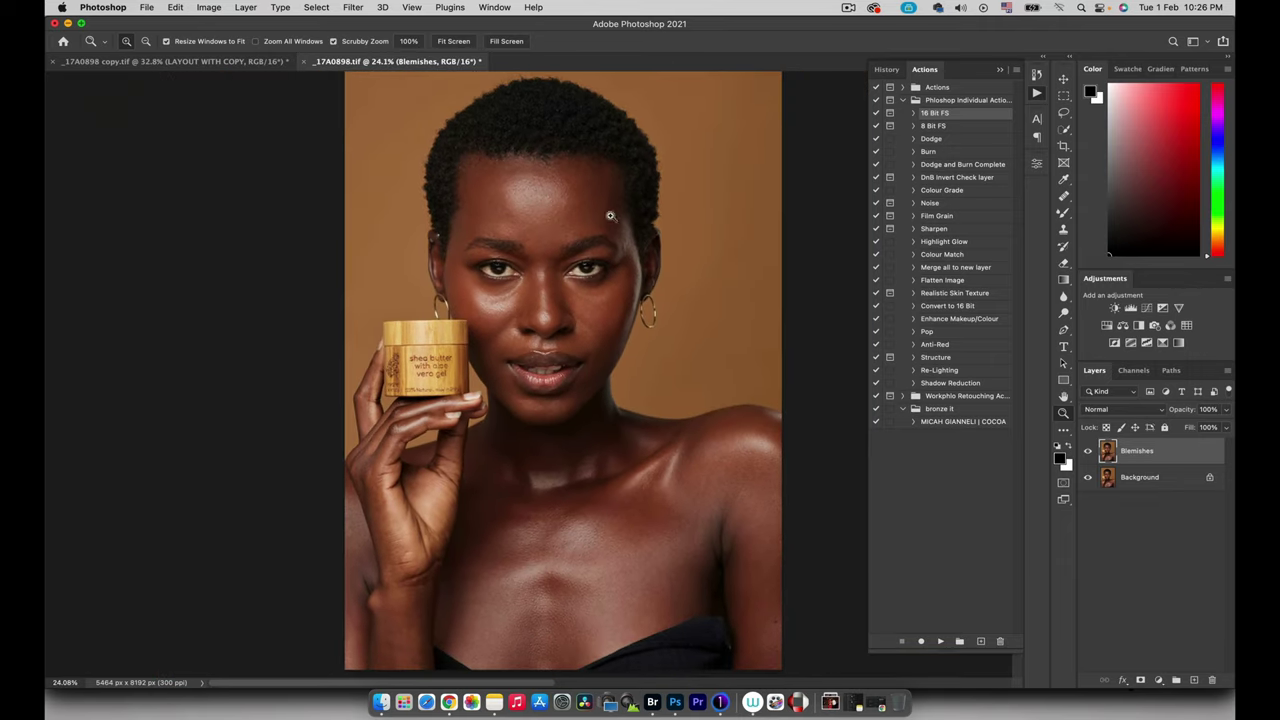
click(940, 641)
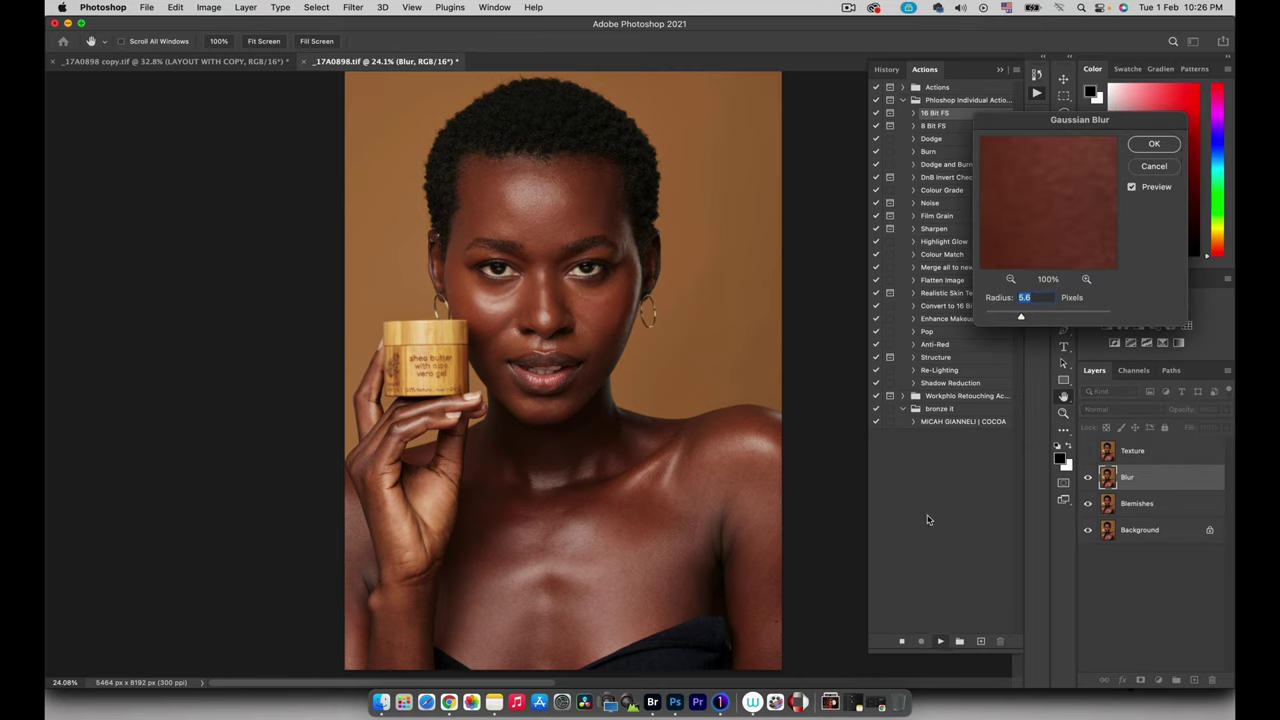
click(557, 192)
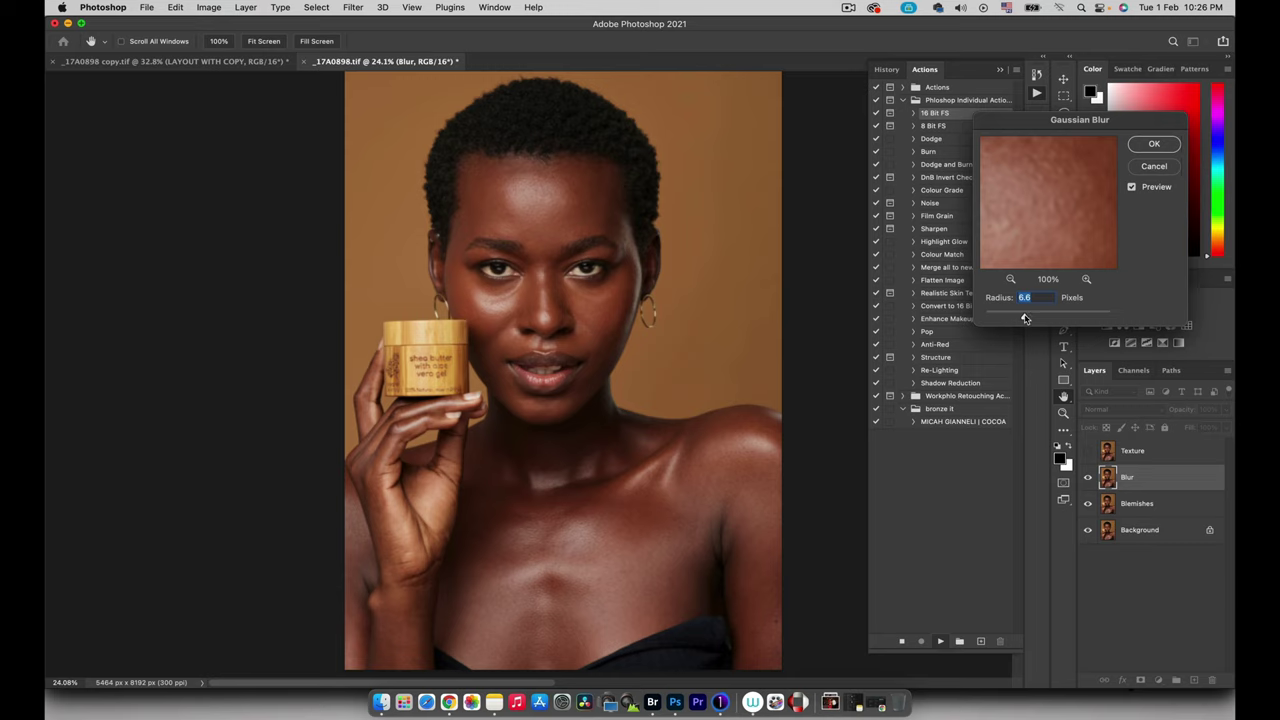
drag(1025, 318, 1030, 318)
drag(1026, 317, 1031, 319)
Check the blur on the forehead and eye area at 25% preview zoom and apply it to finish the frequency separation.
click(1054, 206)
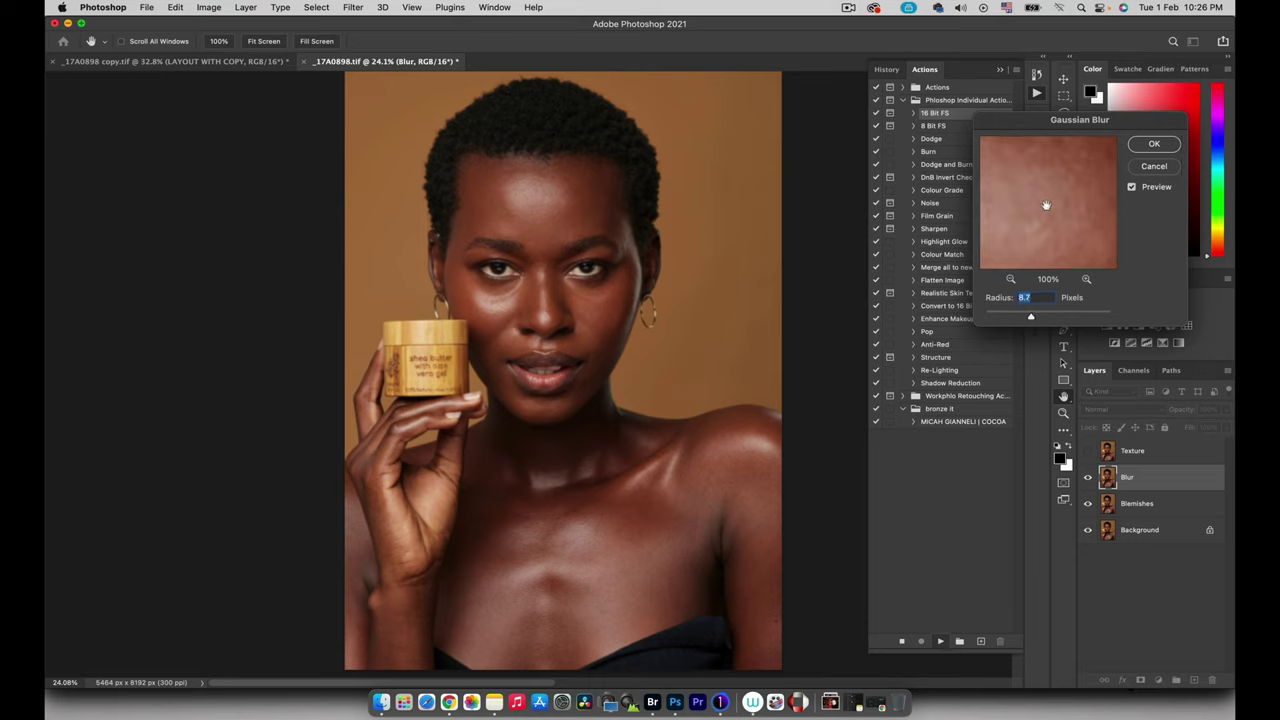
click(588, 301)
drag(1090, 205, 1020, 237)
click(1011, 280)
click(1011, 280)
click(1011, 280)
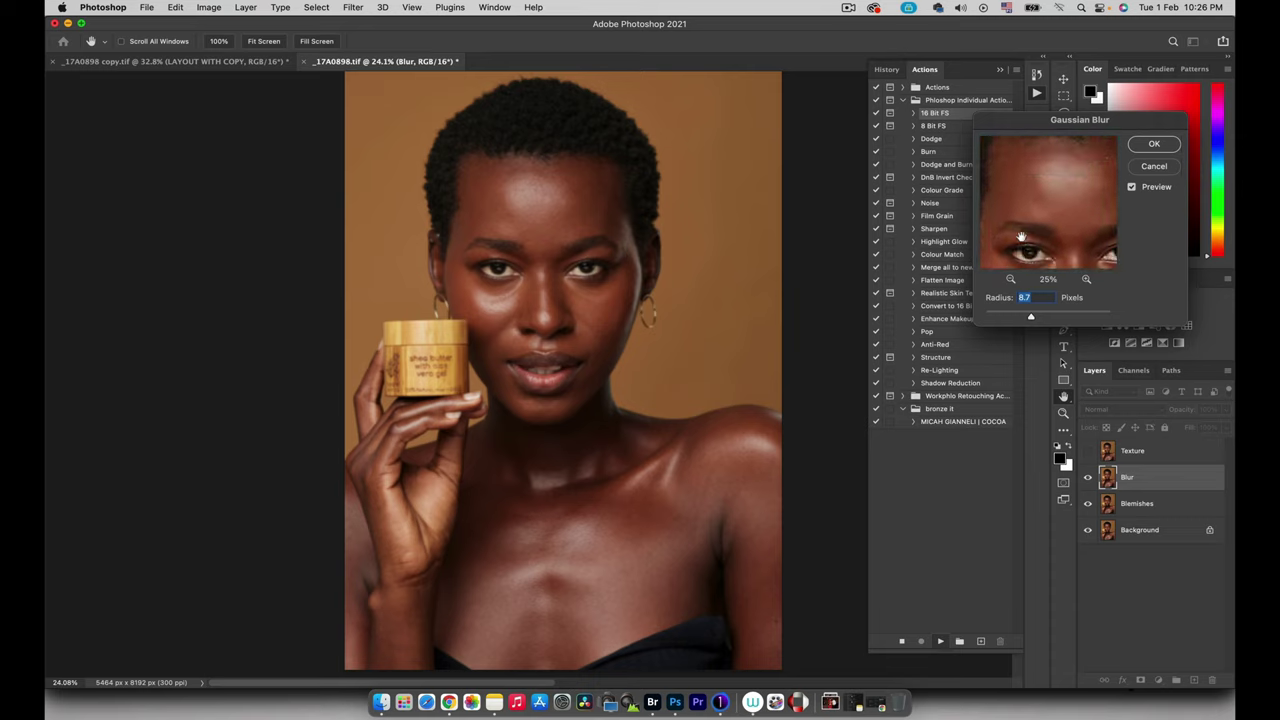
mouse_move(1044, 184)
mouse_down()
mouse_move(1026, 212)
mouse_move(1030, 190)
mouse_up()
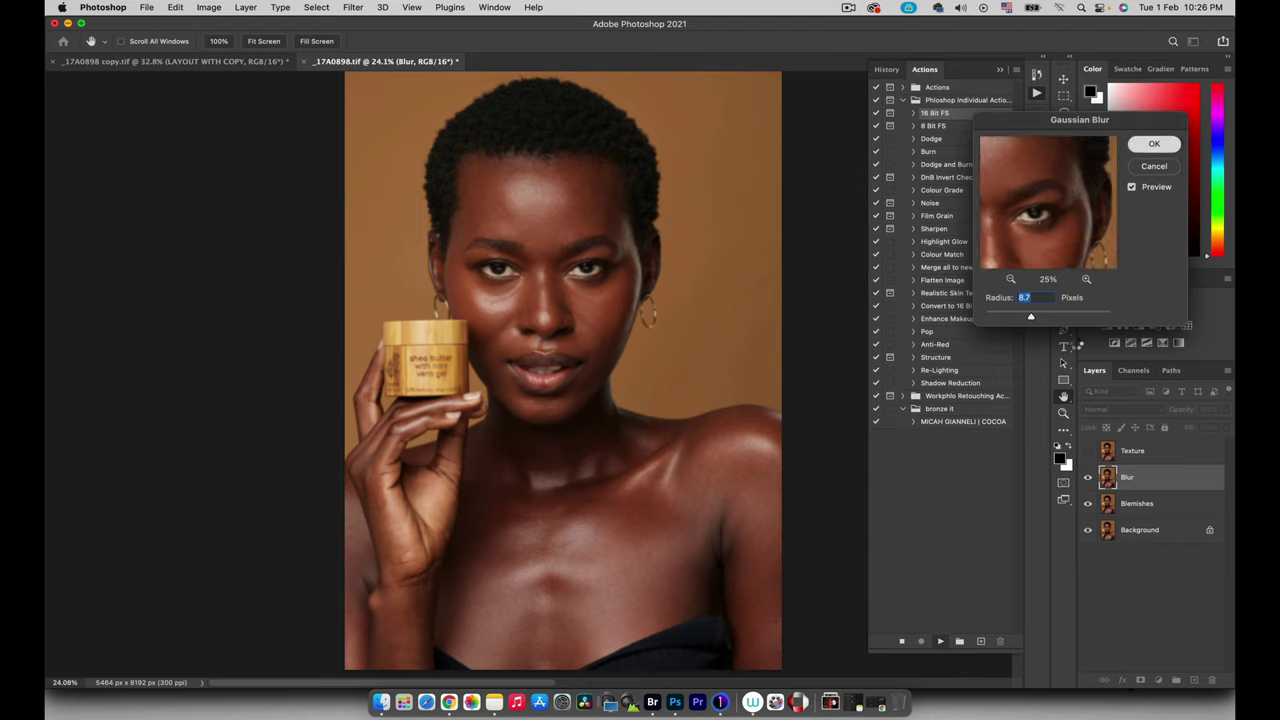
key(Return)
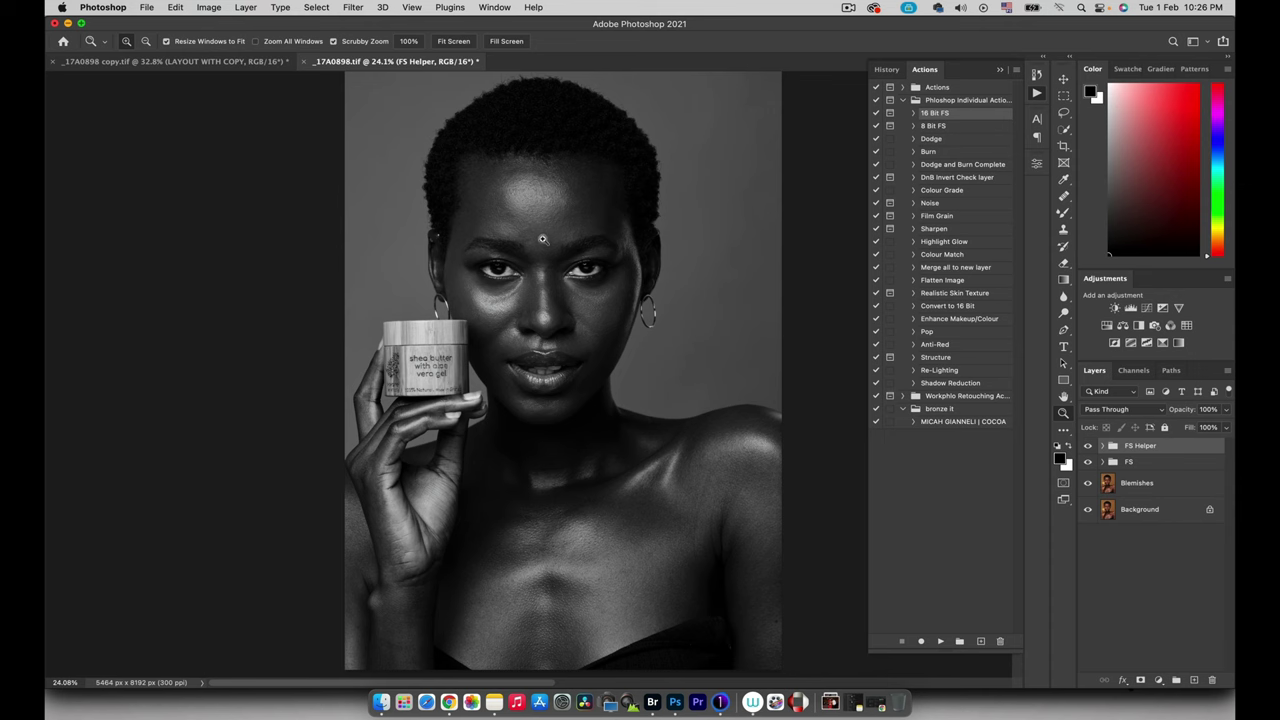
Expand the FS group and select its Blur copy layer with the Mixer Brush active.
drag(521, 192, 529, 274)
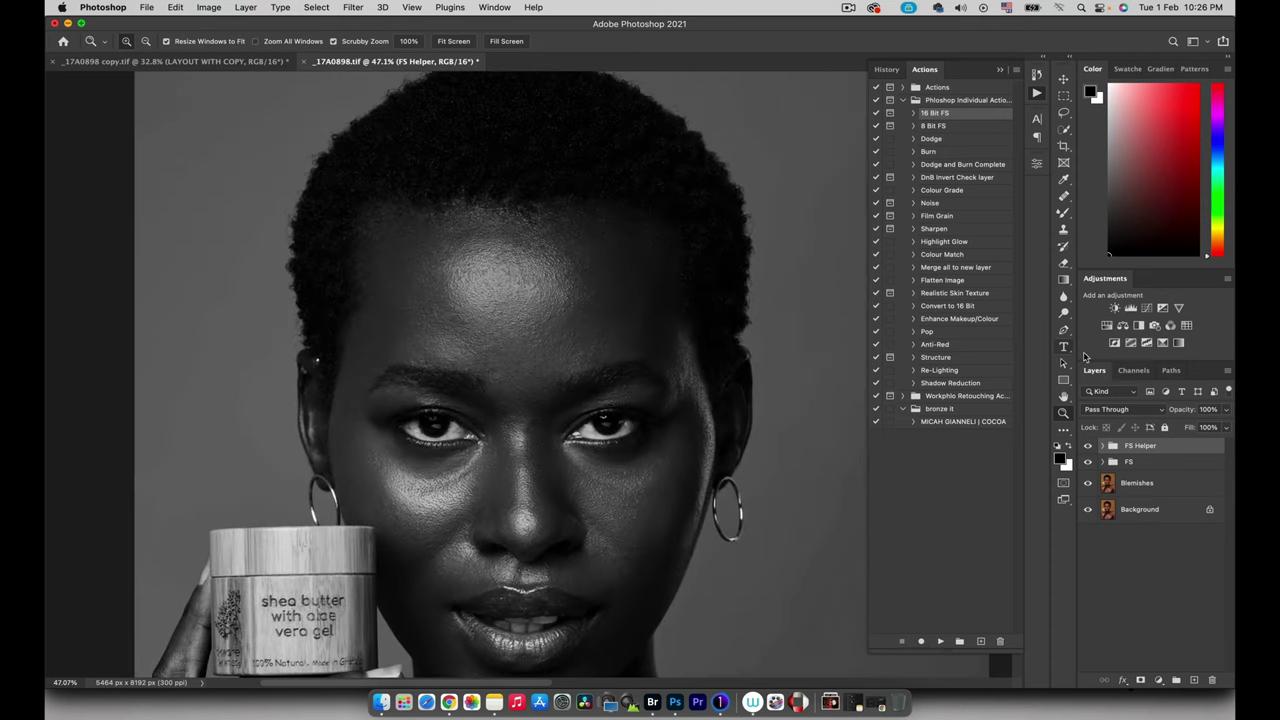
click(1103, 463)
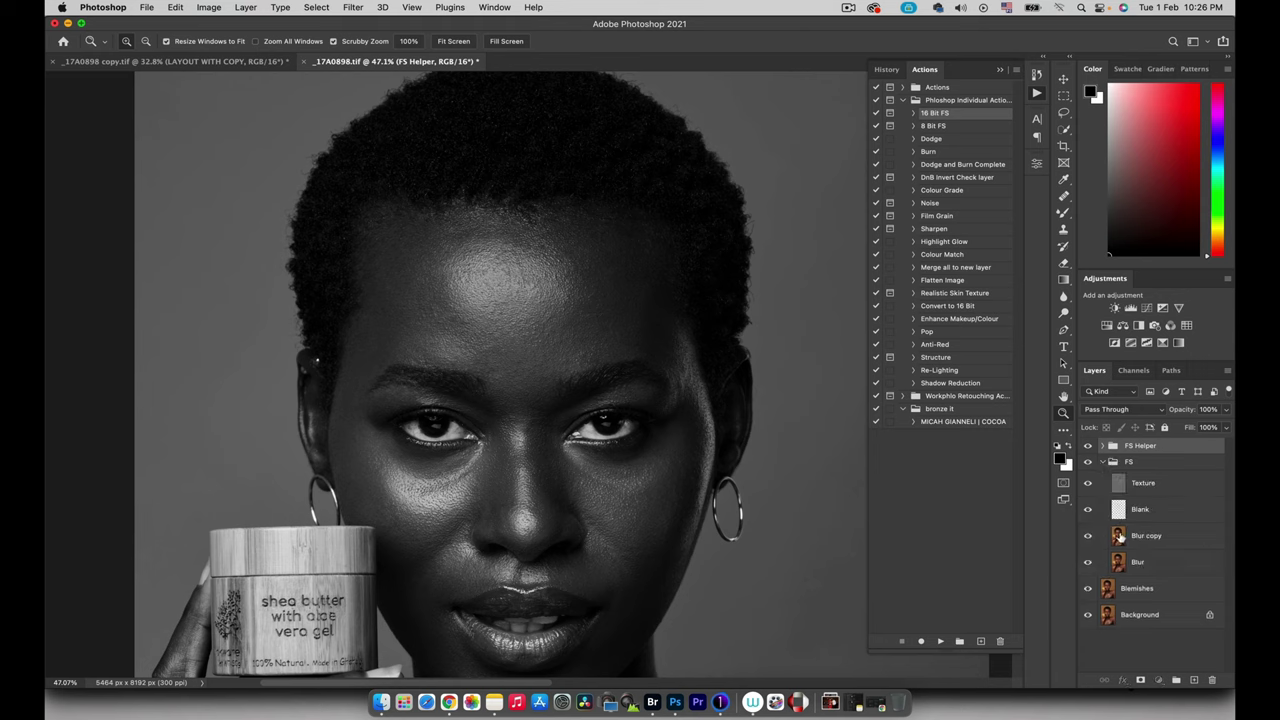
click(1119, 536)
key(b)
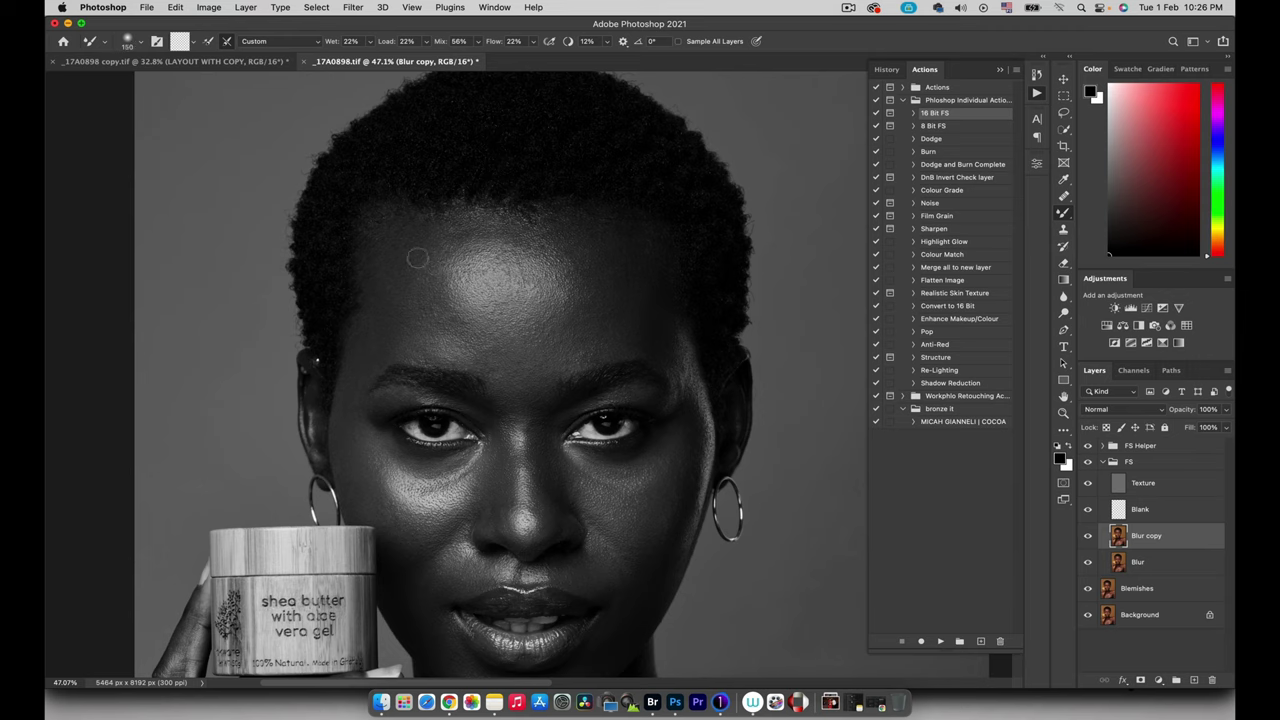
Enlarge the Mixer Brush, blend the upper forehead on the Blur copy layer, and compare it with the layer hidden and shown.
key(bracketright)
key(bracketright)
key(bracketright)
key(bracketright)
drag(454, 241, 487, 229)
click(1088, 537)
click(1088, 537)
click(1088, 538)
click(1088, 537)
Reduce the Mixer Brush to size 200 and blend the cheek beside the mouth.
key(bracketleft)
key(bracketleft)
key(bracketleft)
scroll(531, 383, down, 5)
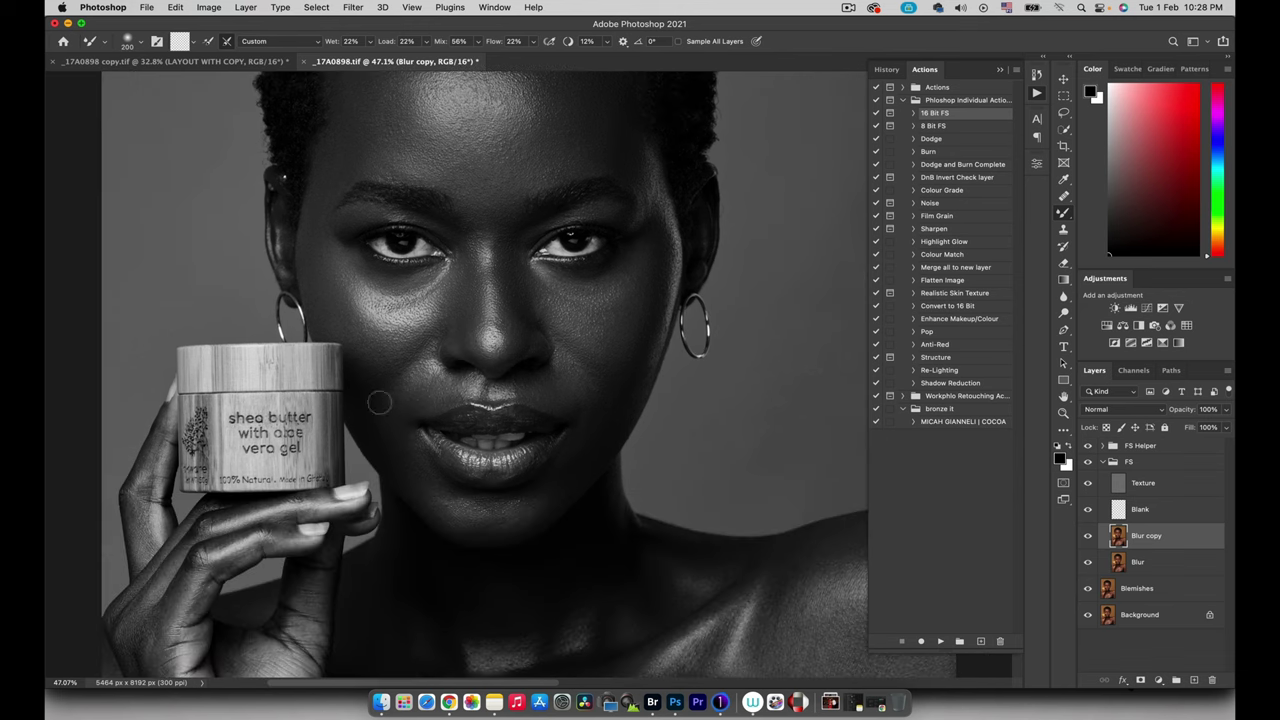
Set the Mixer Brush to 36% wet and size 125 and blend the fingers of the hand holding the jar.
key(bracketleft)
key(bracketleft)
scroll(580, 441, down, 6)
scroll(580, 441, left, 3)
key(3)
key(6)
key(bracketleft)
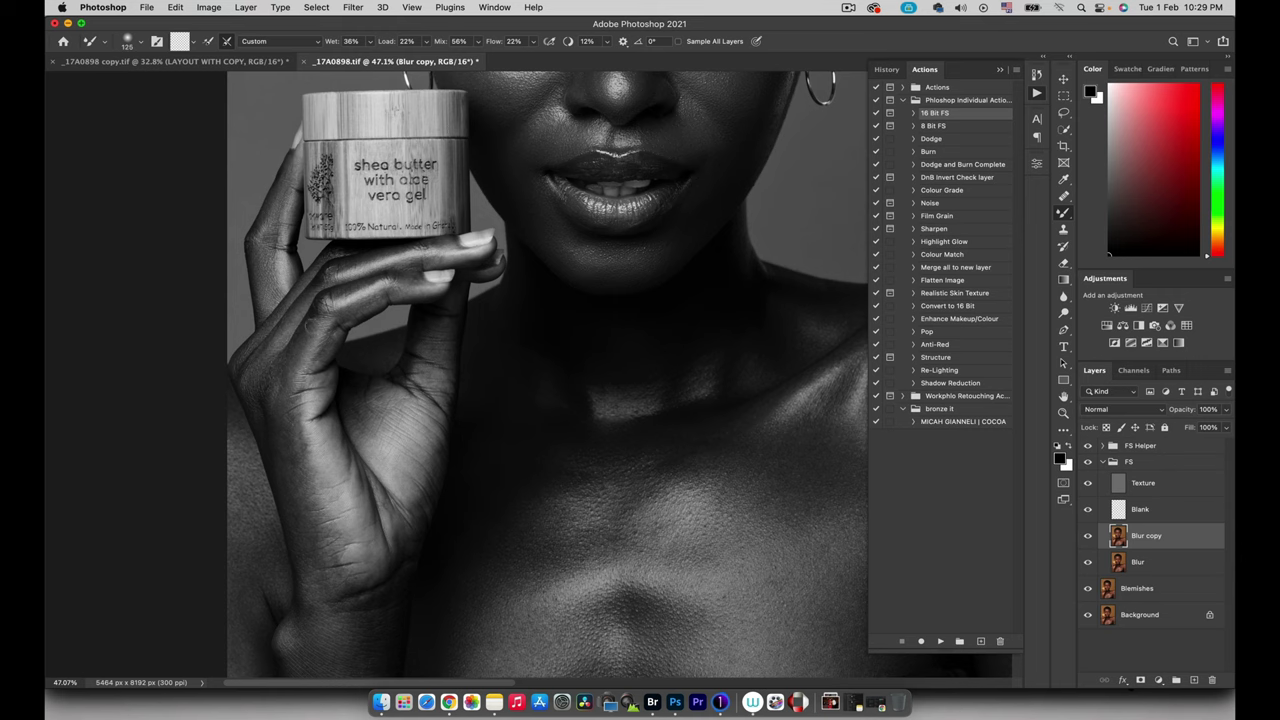
Enlarge the Mixer Brush and blend the skin of the hand, wrist and forearm.
key(bracketright)
key(bracketright)
key(bracketright)
key(bracketright)
scroll(444, 258, down, 6)
scroll(444, 258, left, 1)
key(bracketright)
key(bracketright)
key(bracketright)
Enlarge the Mixer Brush to size 500 and blend the lower chest above the dress.
scroll(468, 177, right, 4)
scroll(468, 177, up, 2)
key(bracketright)
key(bracketright)
key(bracketright)
key(bracketright)
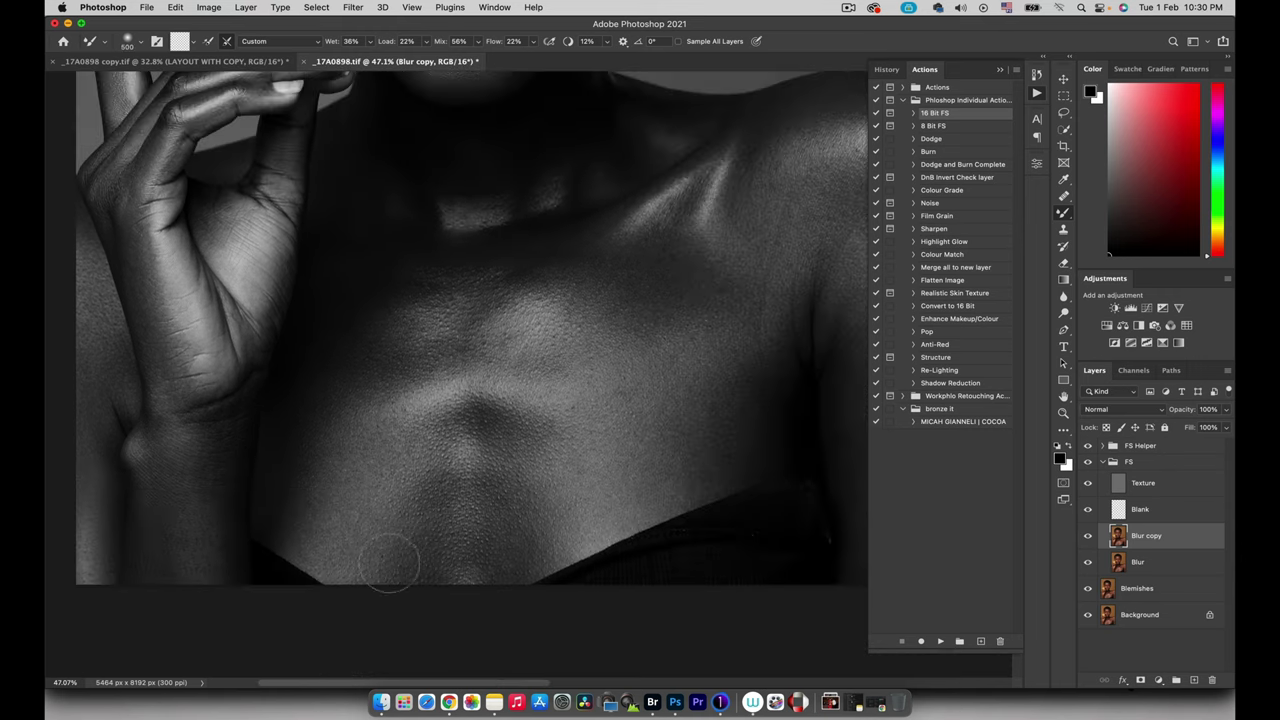
Set the Mixer Brush to 26% wet, 35% load and 47% mix and blend the chest and shoulder.
key(bracketleft)
key(bracketleft)
key(bracketleft)
key(bracketright)
key(bracketright)
key(bracketright)
drag(340, 44, 437, 44)
scroll(584, 300, up, 3)
scroll(584, 300, right, 3)
key(bracketright)
Adjust the Mixer Brush size and blend the skin of the upper arm beside the dress.
scroll(562, 296, down, 5)
scroll(562, 296, right, 2)
key(bracketleft)
key(bracketleft)
key(bracketleft)
key(bracketleft)
key(bracketright)
key(bracketright)
Reduce the Mixer Brush to size 175 and blend the highlights on the upper chest below the collarbone.
scroll(437, 359, up, 4)
scroll(437, 359, left, 3)
key(bracketleft)
key(bracketleft)
key(bracketleft)
key(bracketleft)
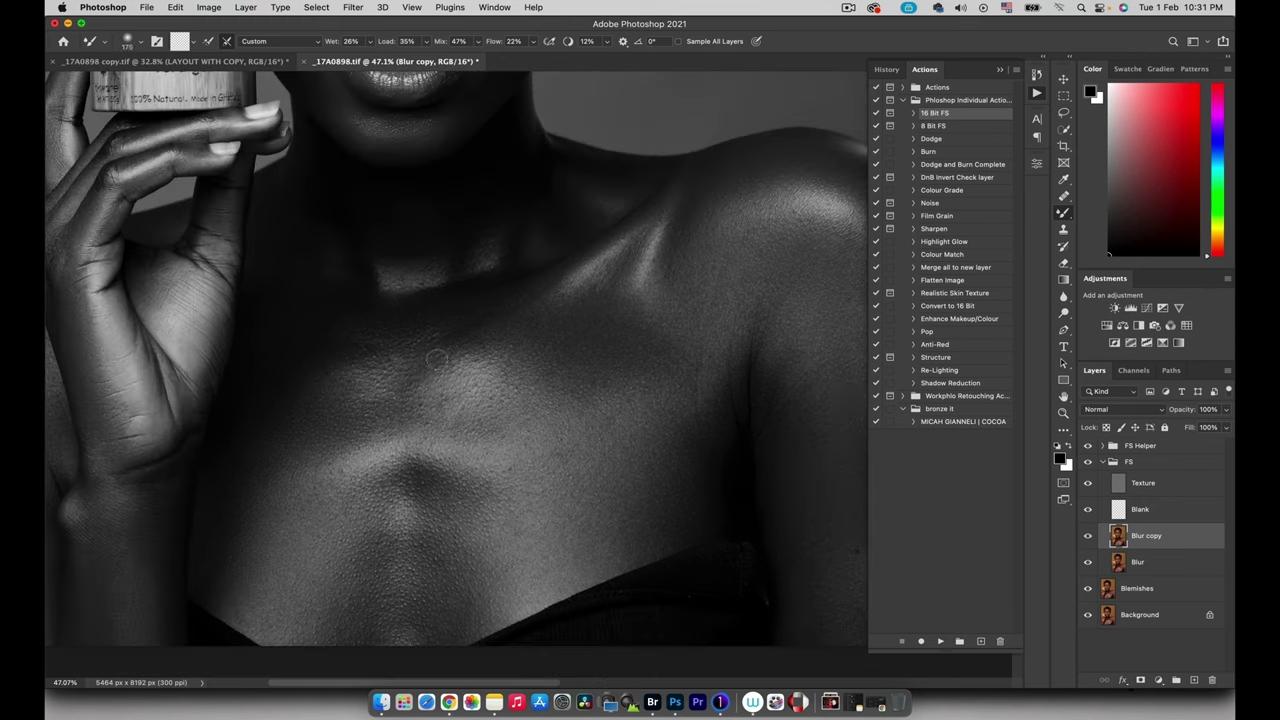
Hide the FS Helper group and inspect the blended skin in colour, both close up and across the whole portrait.
scroll(437, 358, up, 10)
click(1088, 445)
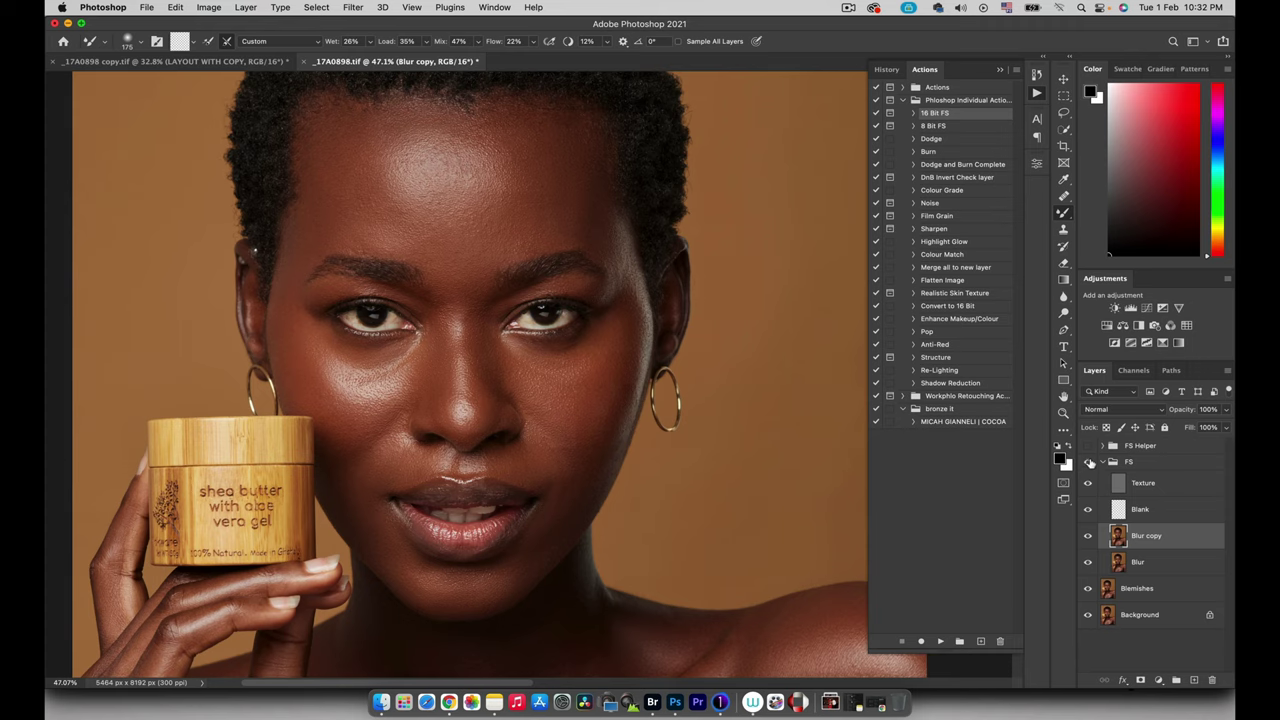
key(z)
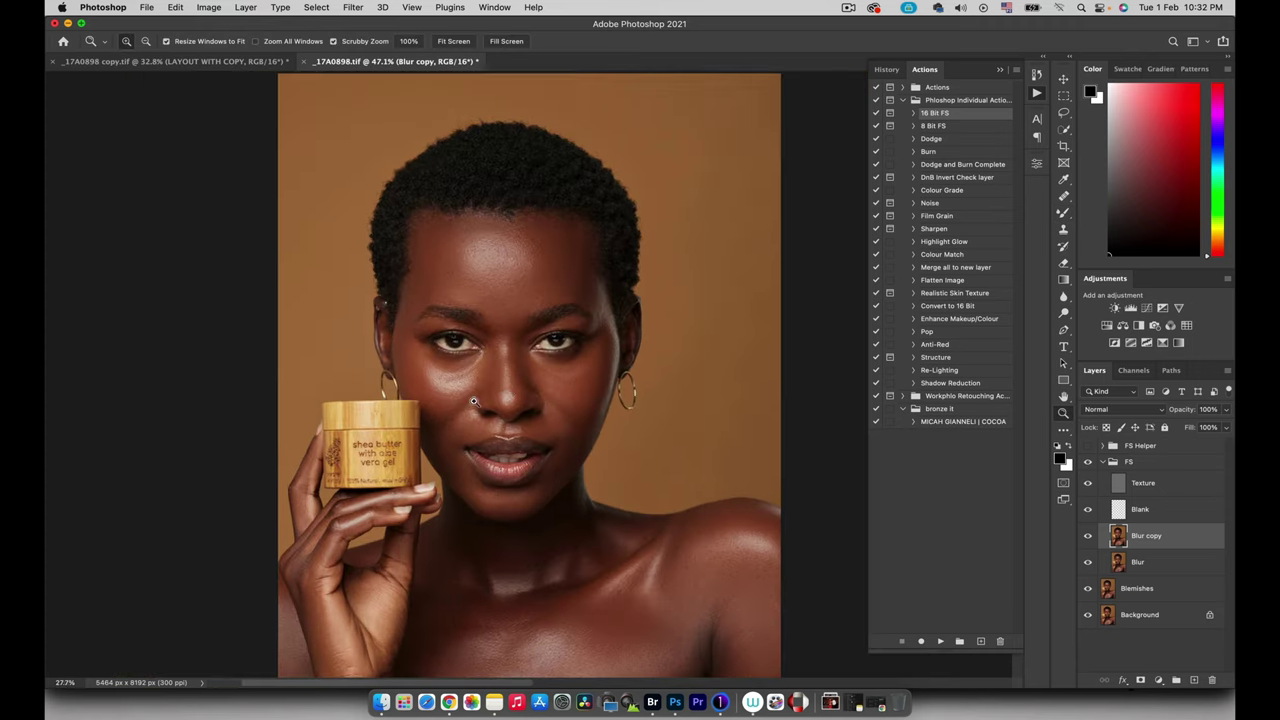
key(super+0)
drag(556, 382, 541, 340)
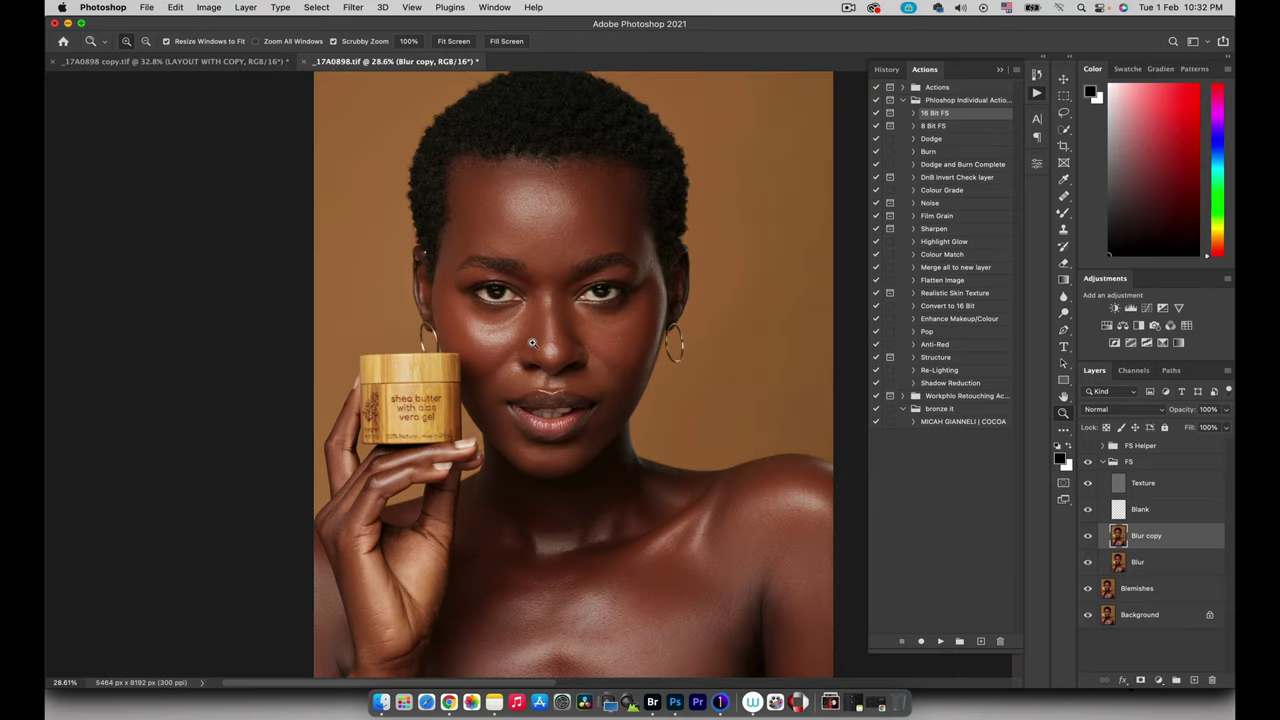
drag(538, 346, 510, 310)
drag(476, 244, 514, 226)
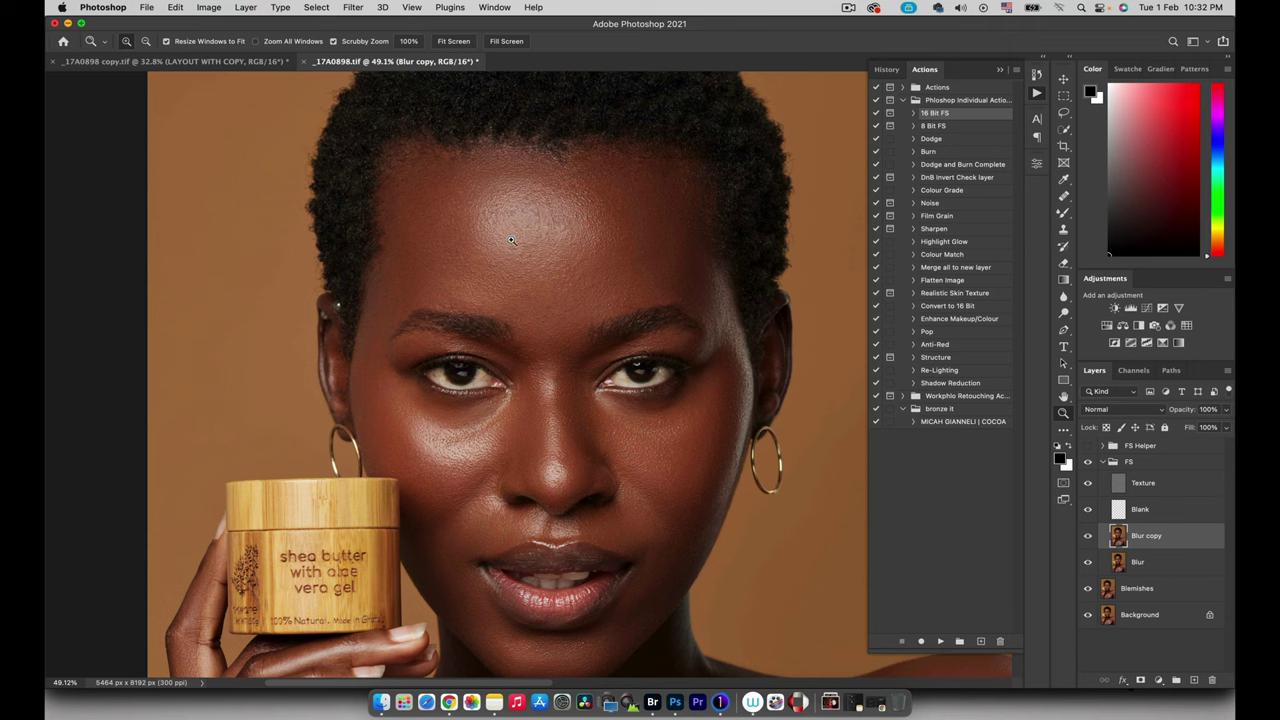
drag(546, 262, 526, 290)
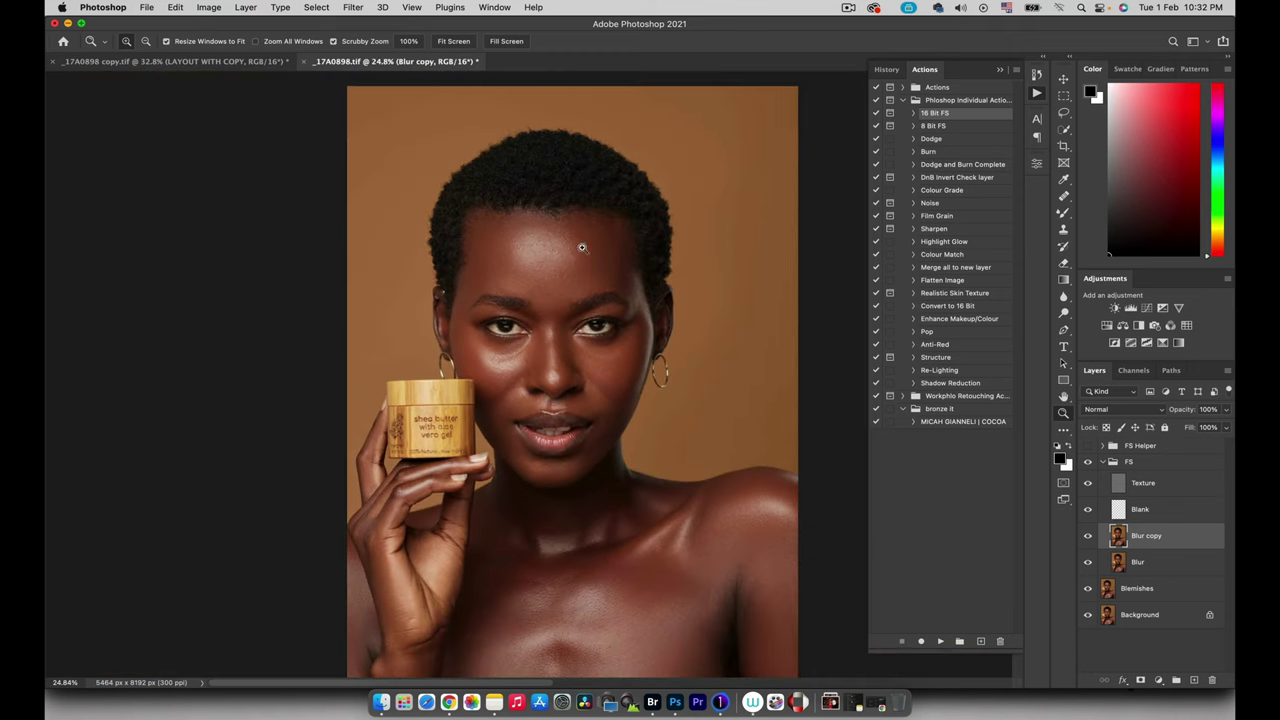
Collapse the FS group, set its opacity to 55%, and save the document.
click(1105, 462)
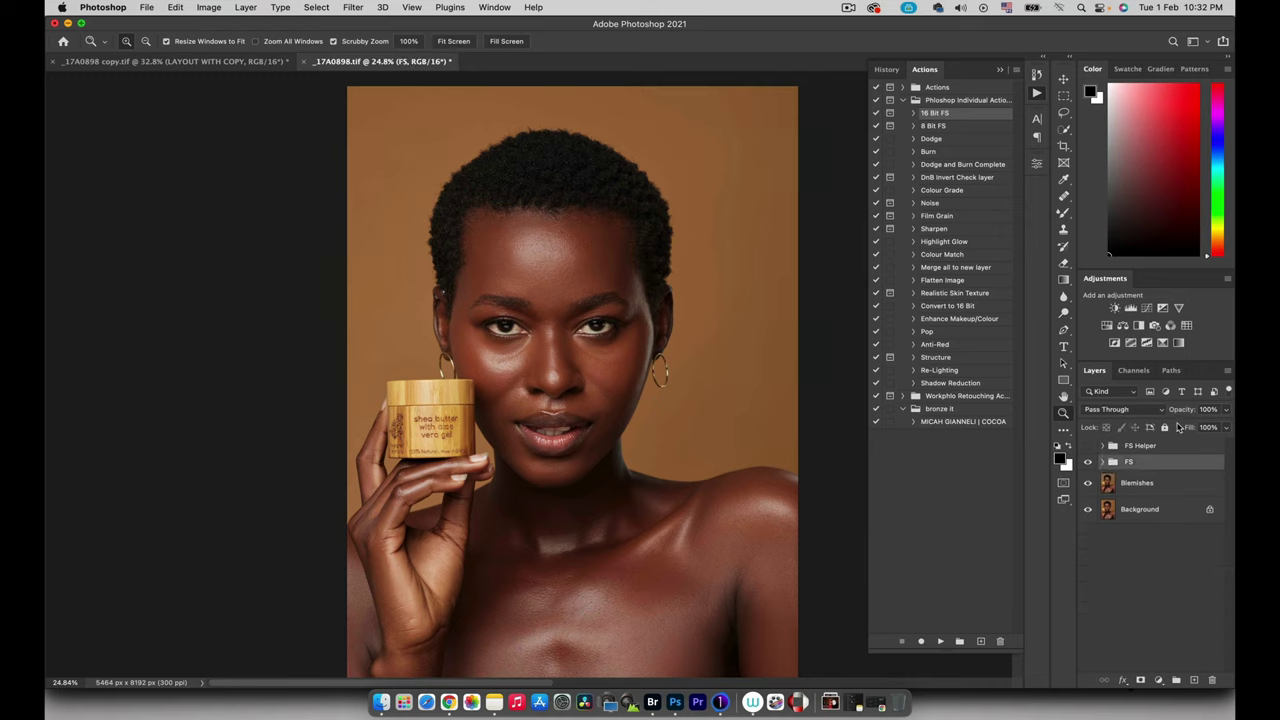
drag(1185, 412, 1148, 424)
mouse_move(601, 276)
mouse_down()
mouse_move(629, 246)
mouse_move(593, 260)
mouse_up()
key(super+0)
key(super+s)
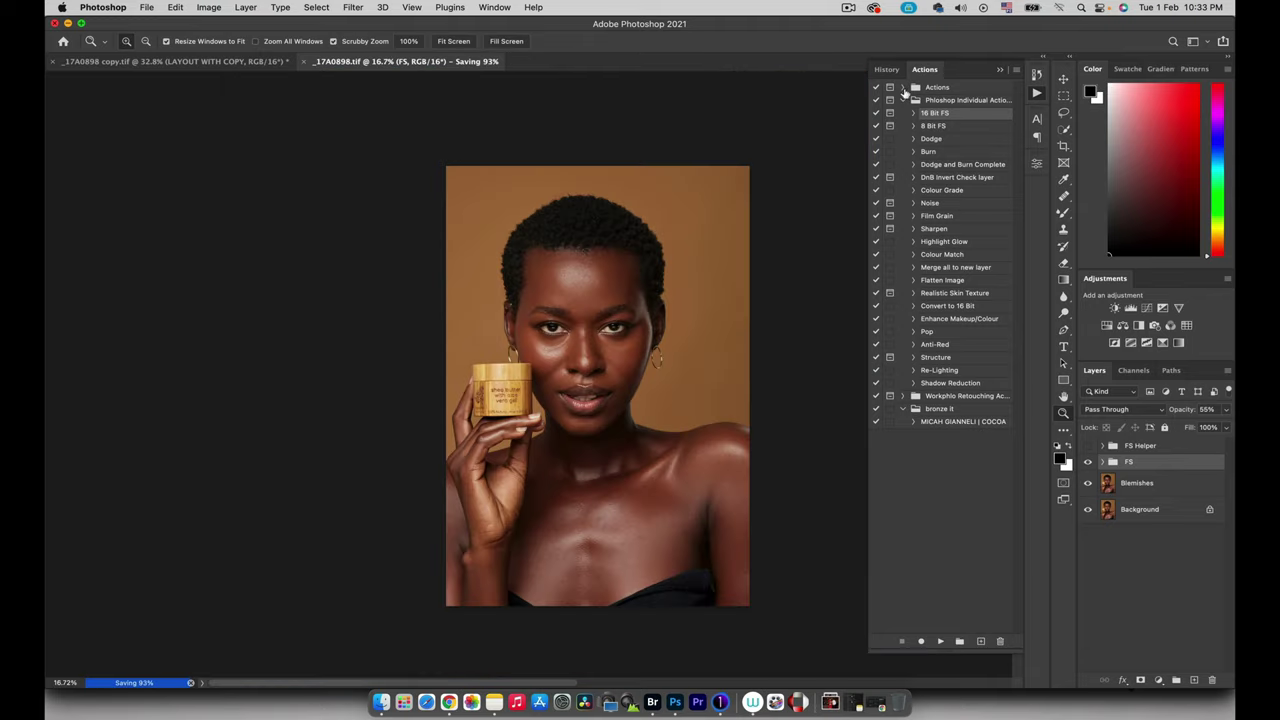
Remove the FS Helper group and run the Dodge and Burn Complete action above the FS group.
drag(580, 316, 623, 306)
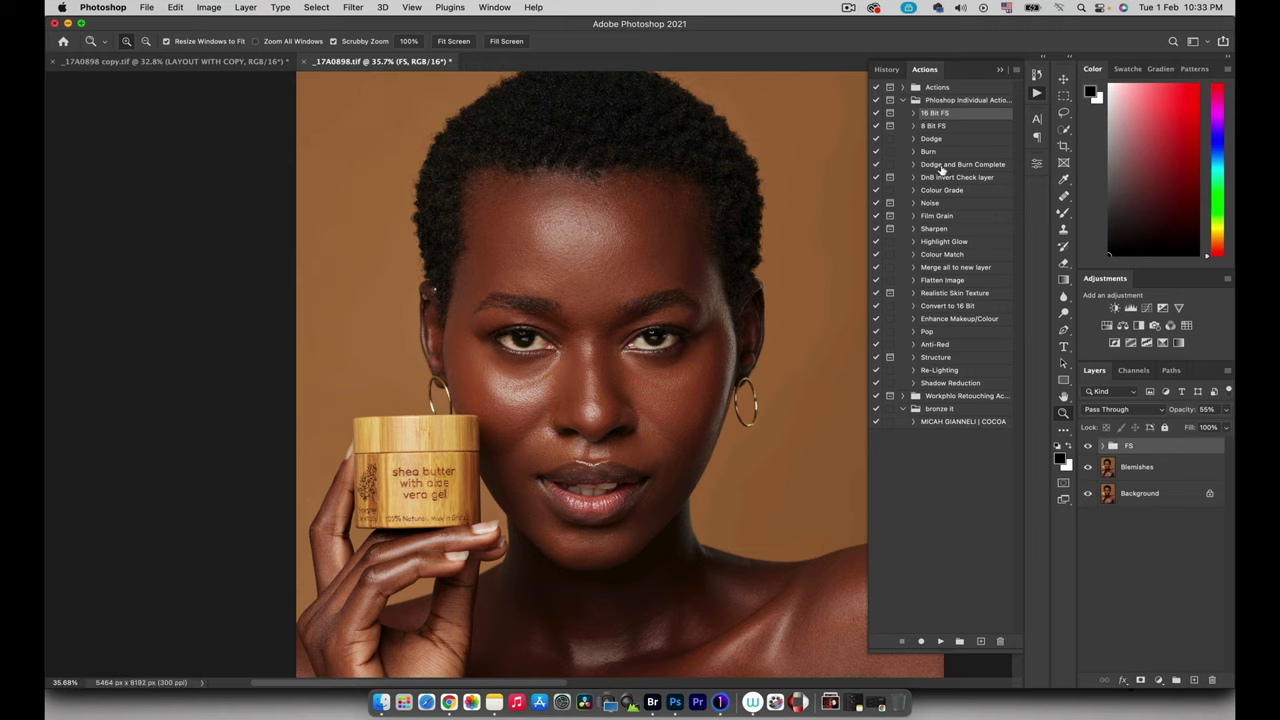
click(937, 166)
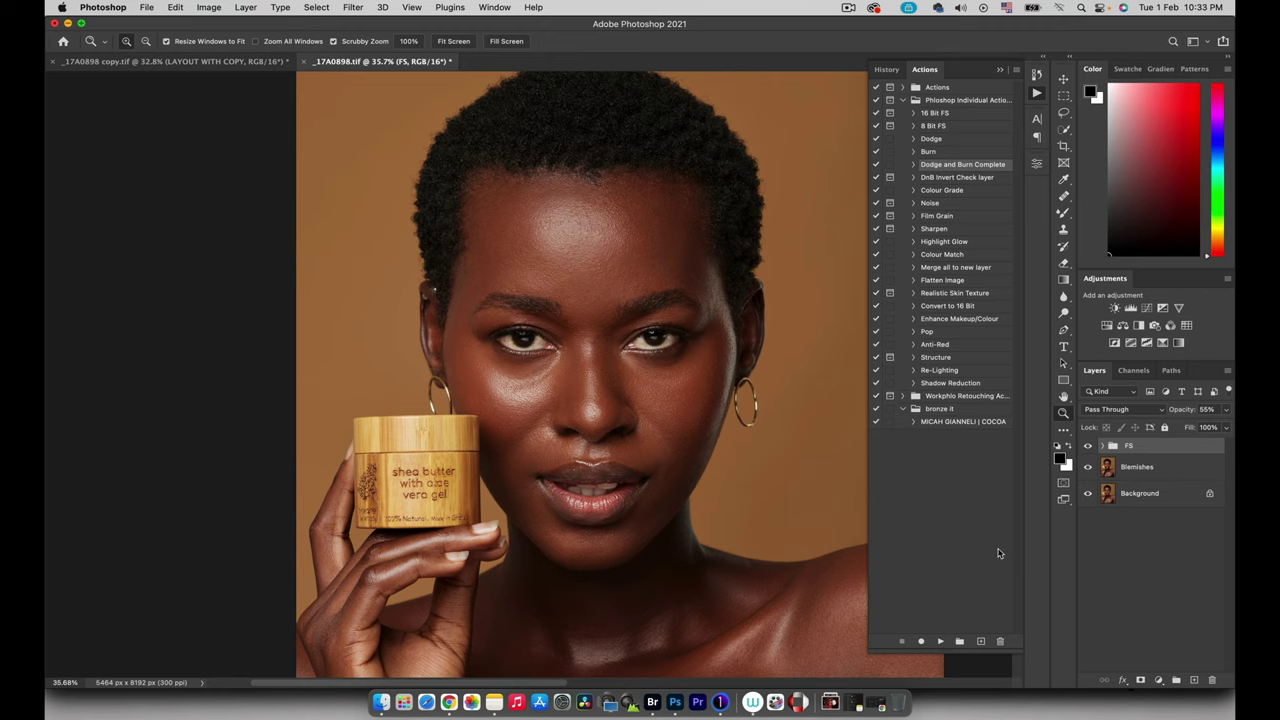
click(940, 641)
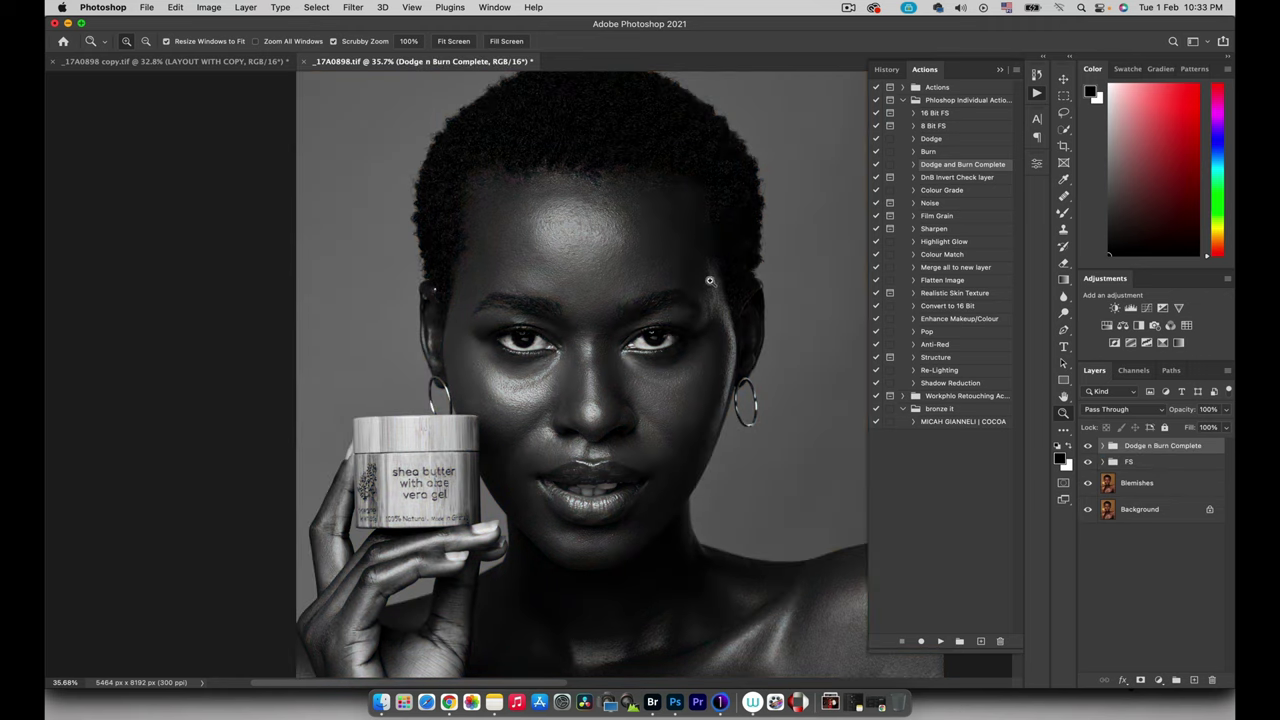
Expand the Dodge n Burn Complete group and select the Dodge layer's mask.
scroll(581, 325, down, 3)
scroll(609, 286, right, 2)
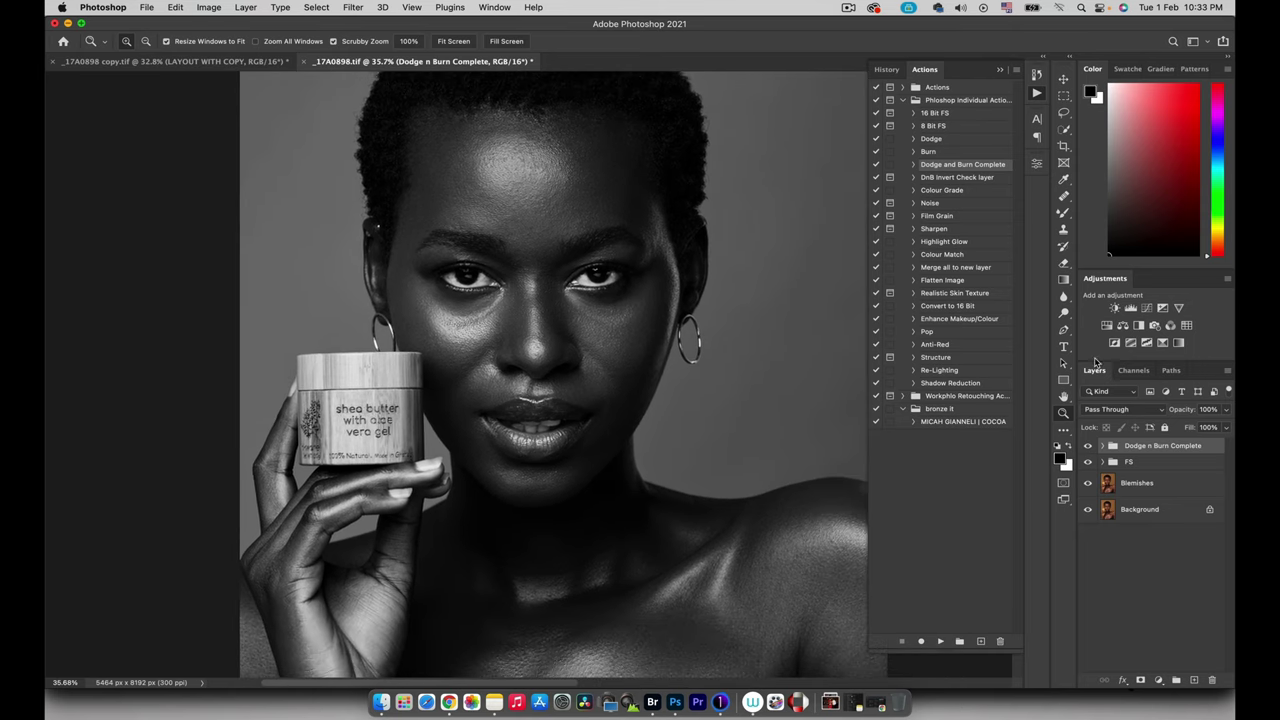
click(1102, 446)
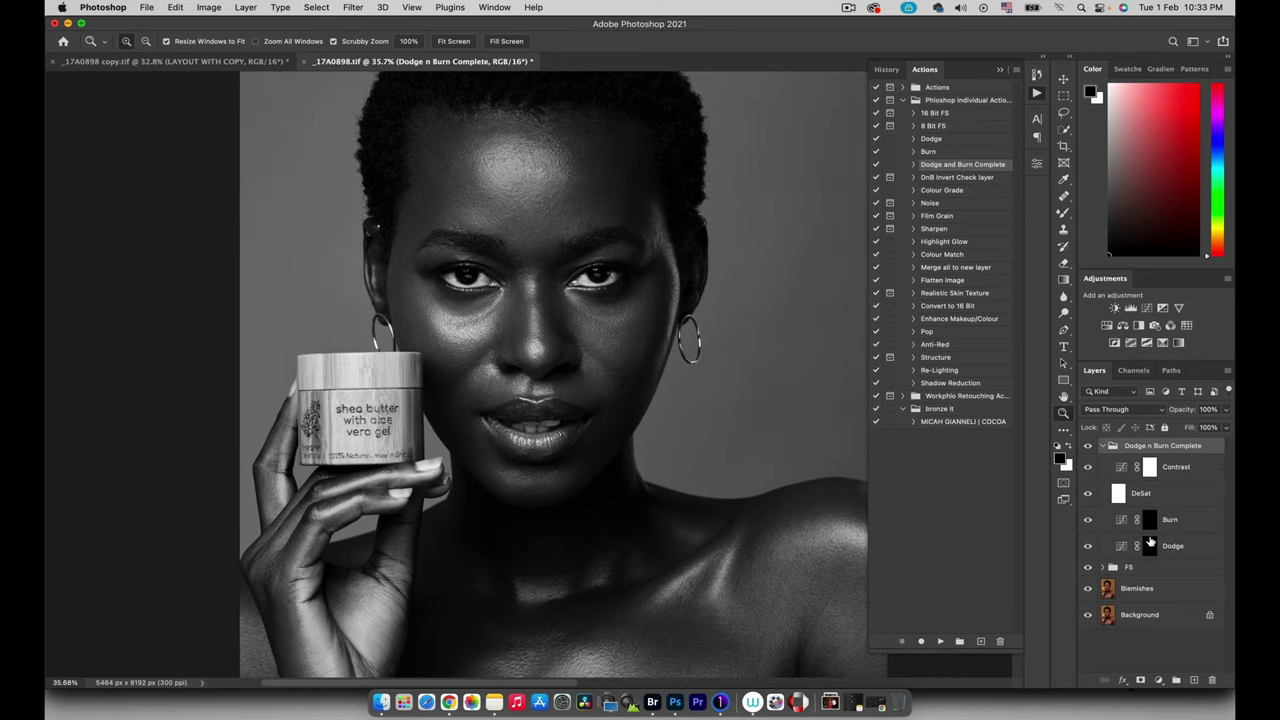
click(1149, 545)
drag(598, 280, 581, 392)
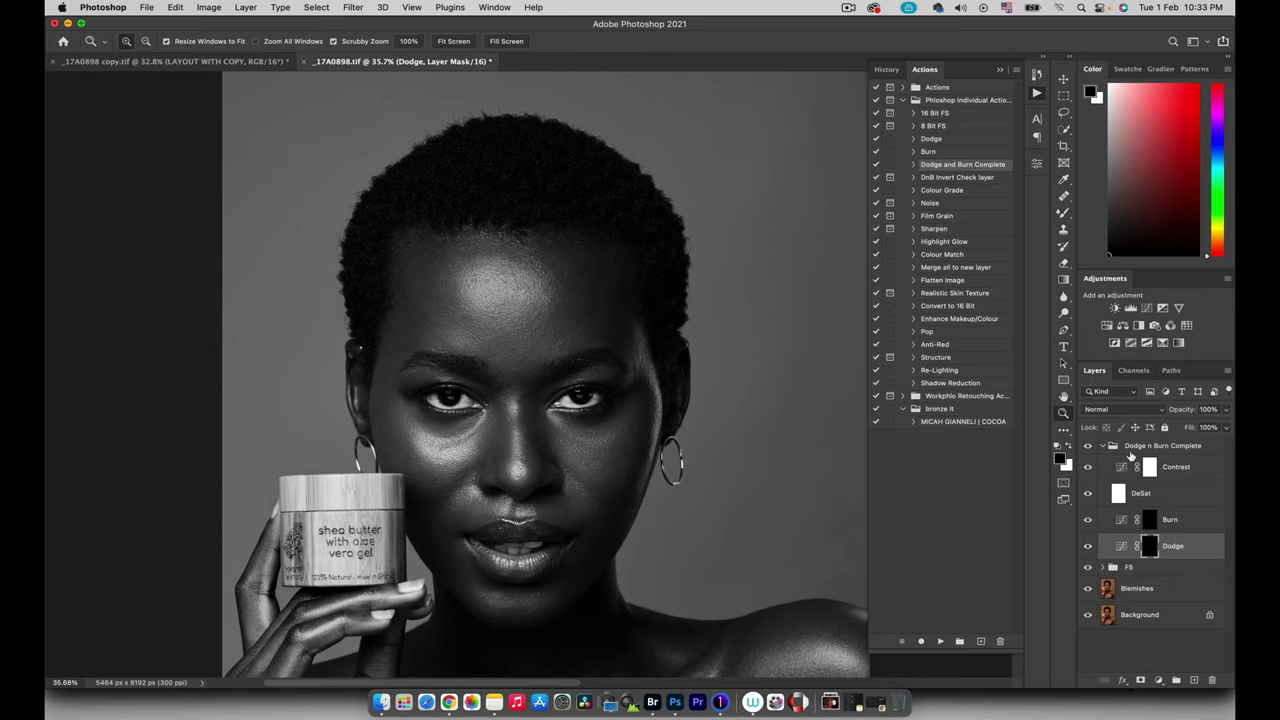
Switch from the Mixer Brush to the regular Brush tool and set its flow to 1%.
key(b)
click(1063, 213)
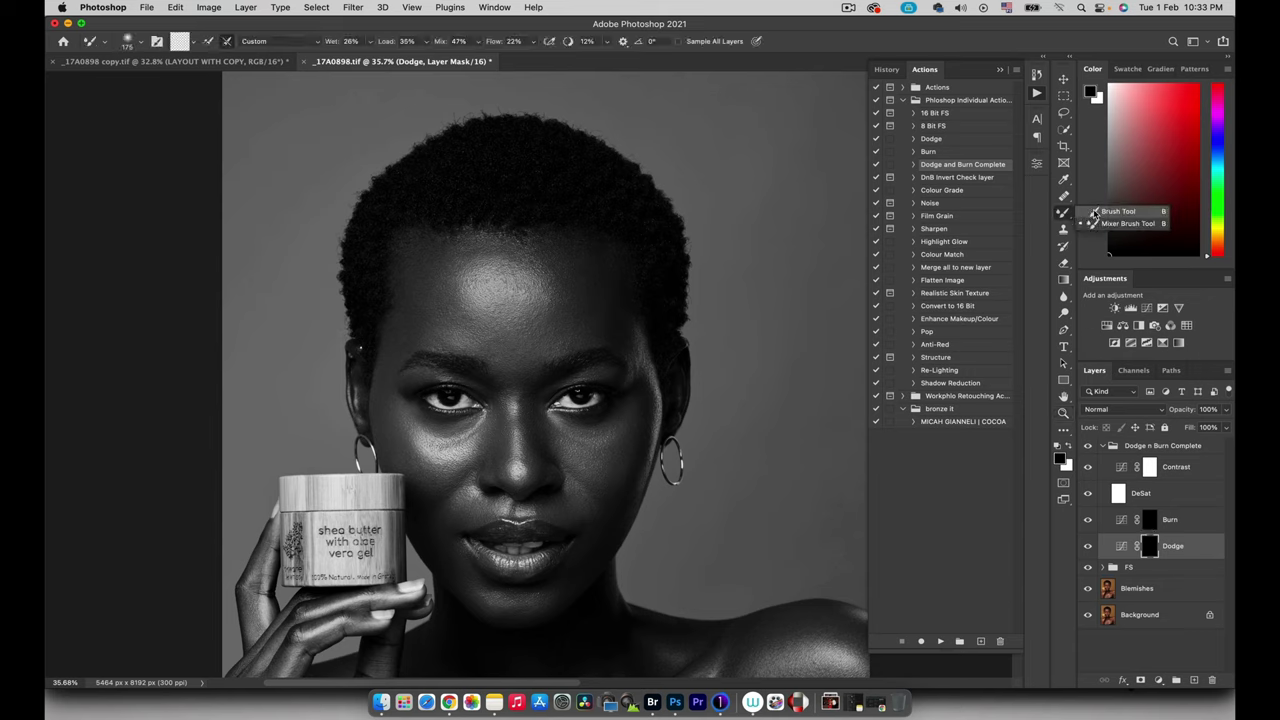
click(1094, 213)
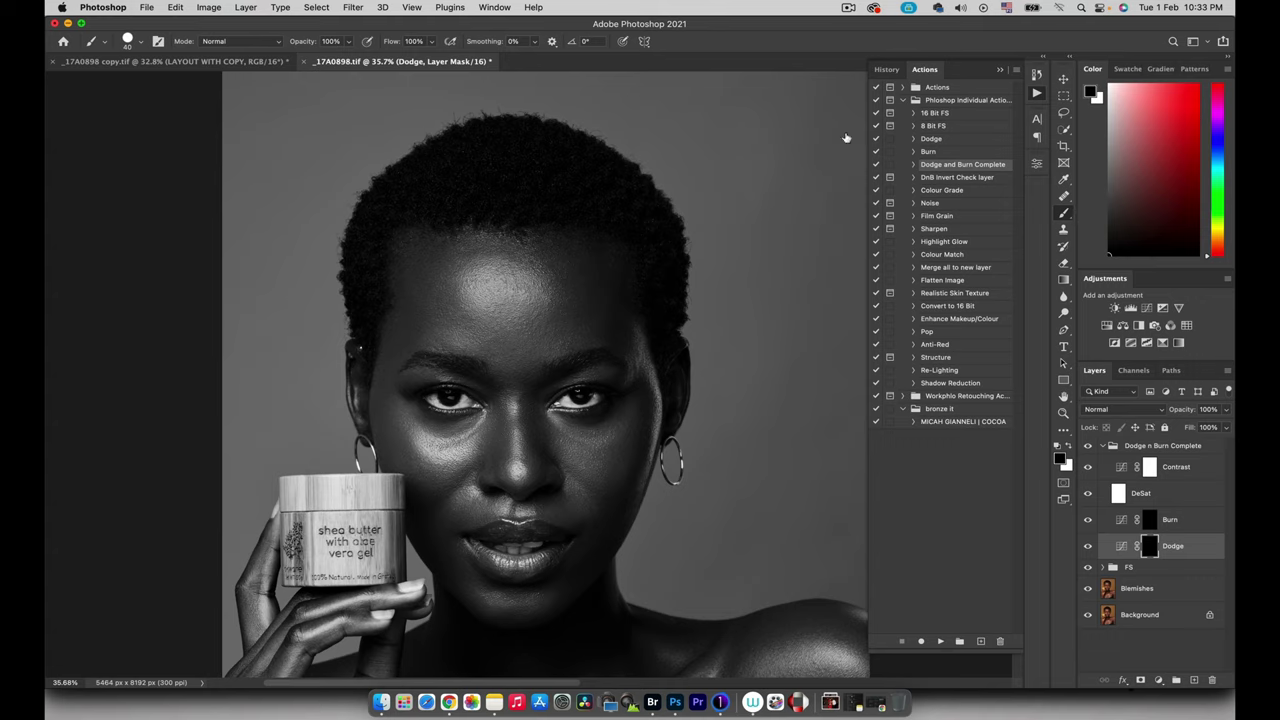
drag(393, 45, 322, 55)
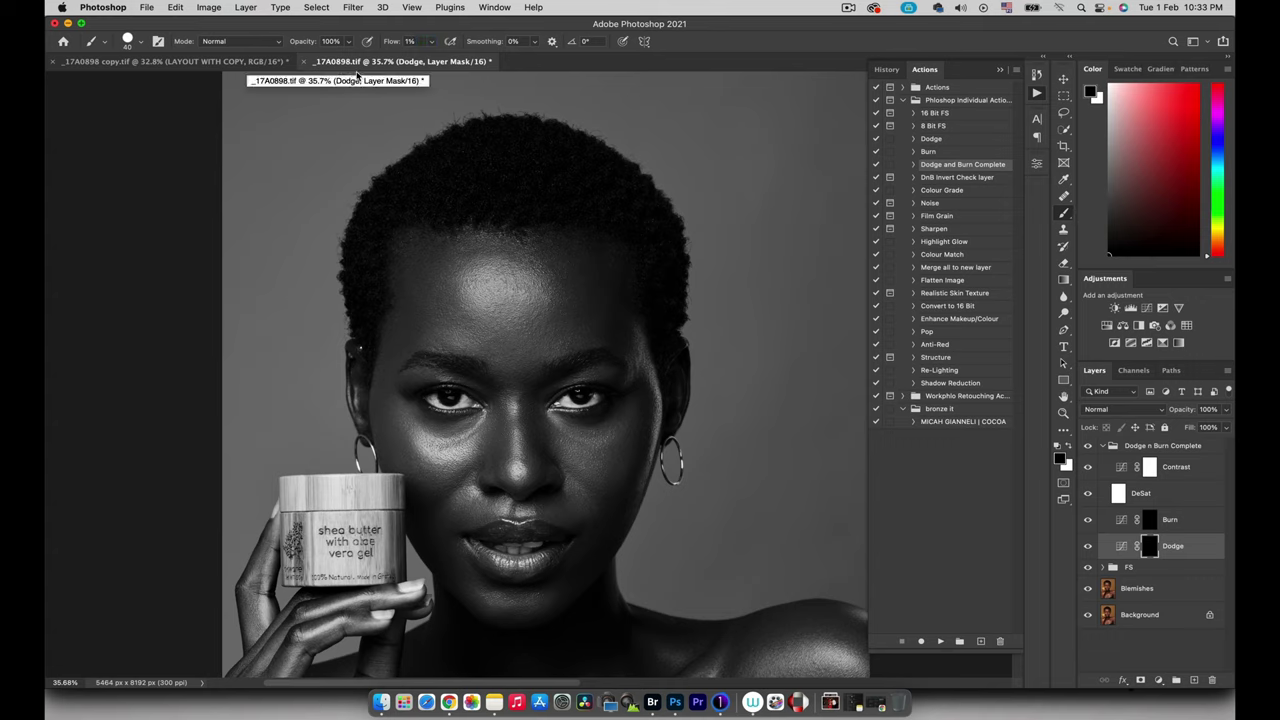
Look over the face and upper body and ready the Brush with a white foreground colour for the Dodge mask.
key(z)
click(508, 238)
alt+click(508, 238)
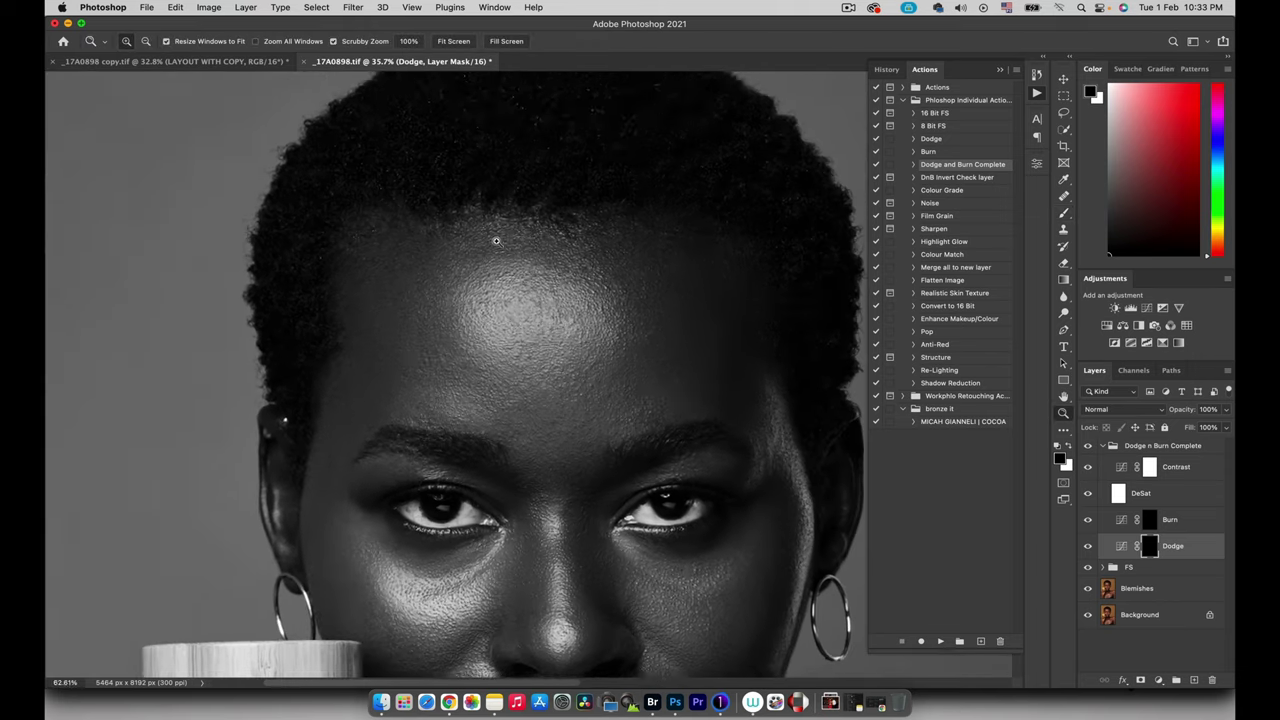
drag(534, 270, 490, 256)
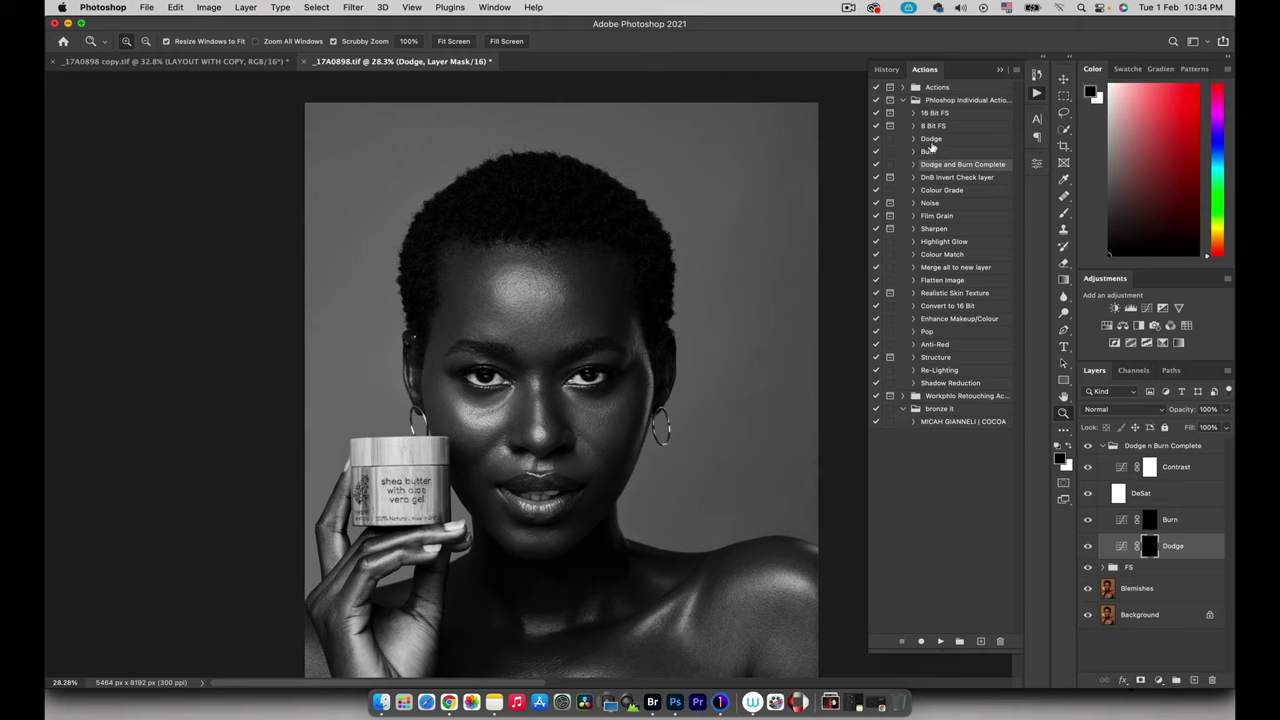
drag(541, 283, 563, 210)
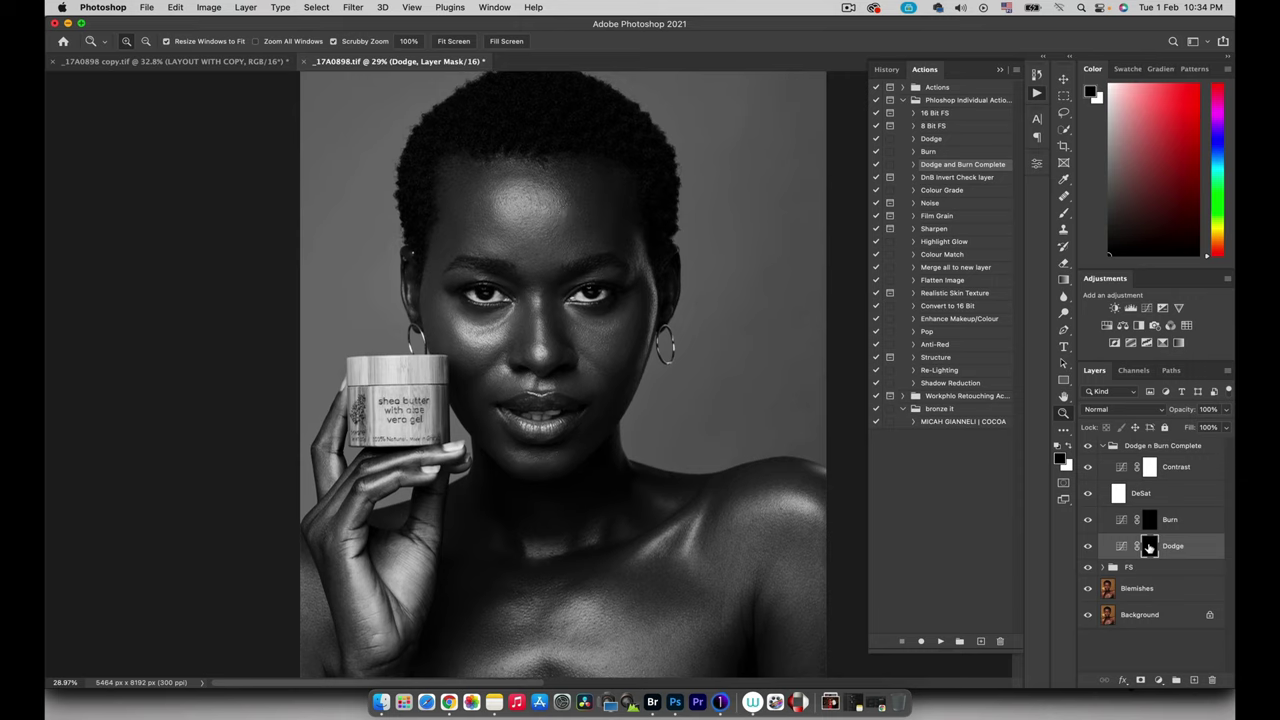
key(b)
key(x)
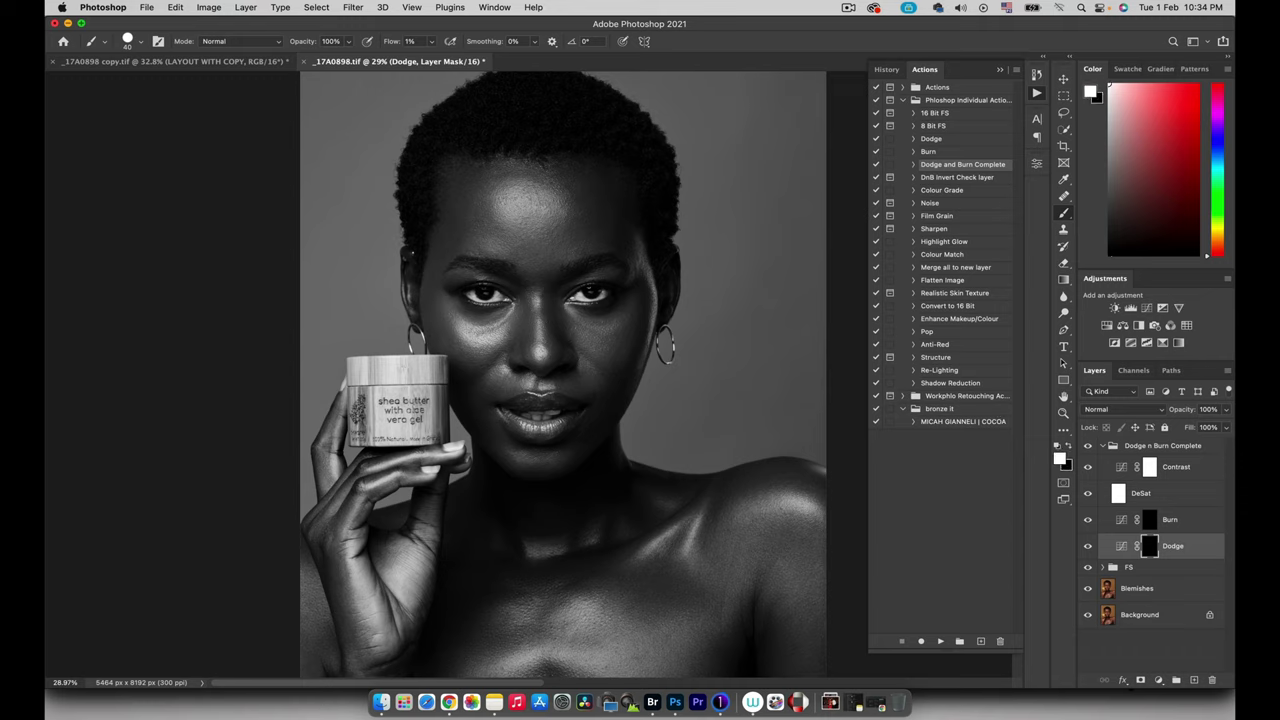
Paint white on the Dodge mask to lift the small dark patches on the forehead and face, resizing the brush as needed.
mouse_move(537, 187)
mouse_down()
mouse_move(557, 168)
mouse_move(557, 48)
mouse_move(537, 98)
mouse_move(545, 111)
mouse_up()
click(1088, 546)
click(1088, 546)
drag(488, 250, 479, 202)
ctrl+alt+drag(580, 240, 599, 219)
ctrl+alt+drag(519, 254, 507, 252)
ctrl+alt+drag(590, 211, 579, 211)
ctrl+alt+drag(511, 259, 527, 259)
Enlarge the brush and continue lightening uneven dark patches across the chest, lower face and hand on the Dodge mask.
drag(615, 252, 546, 99)
key(bracketright)
key(bracketright)
key(bracketright)
key(bracketright)
key(bracketright)
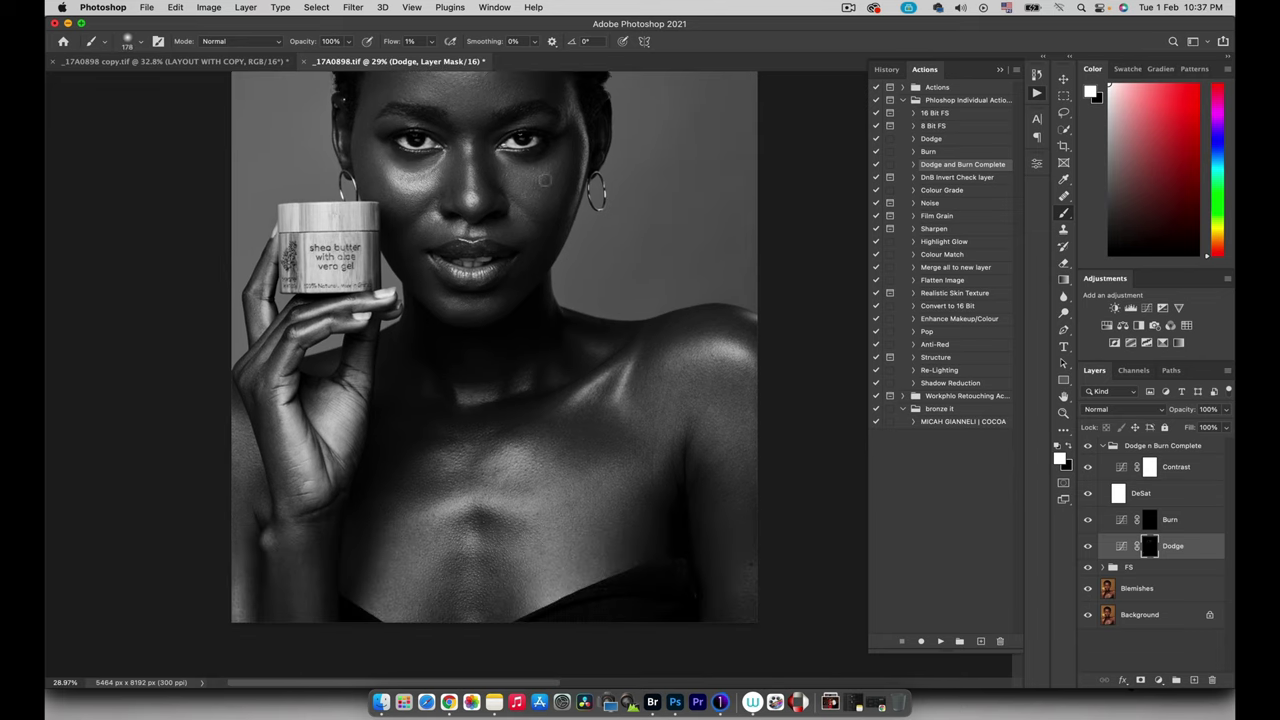
scroll(515, 167, up, 3)
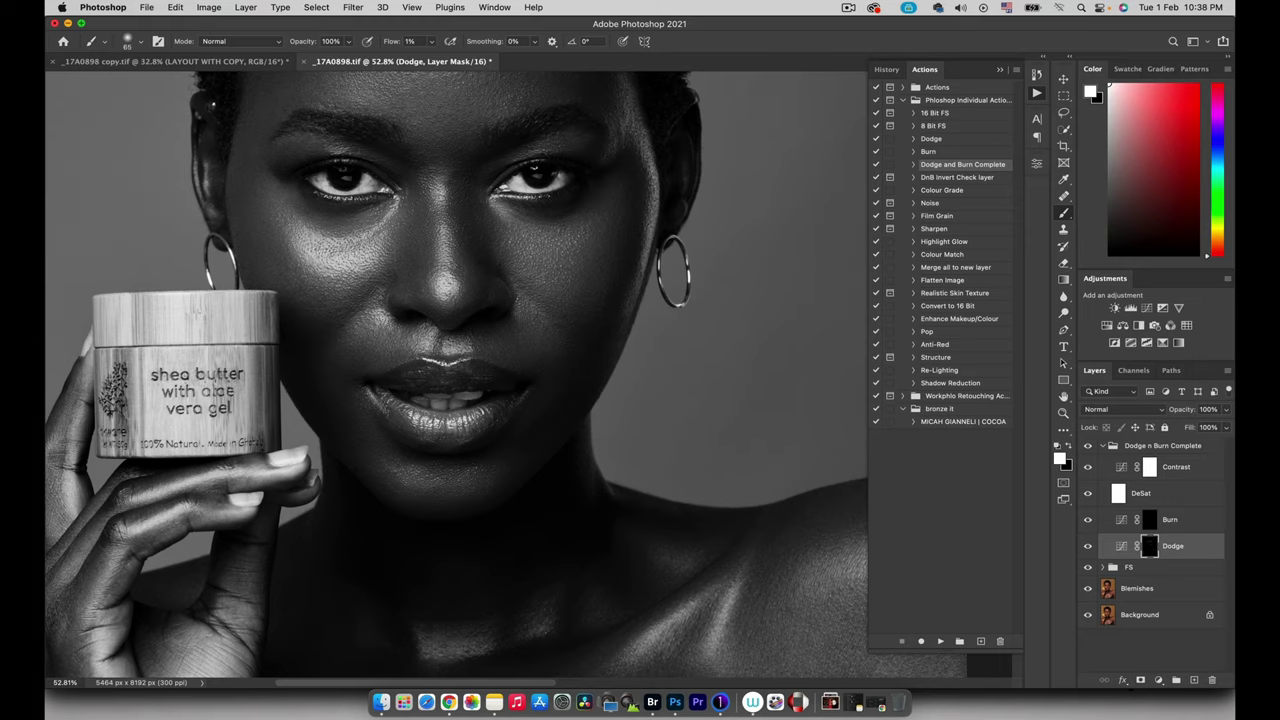
drag(197, 594, 392, 374)
Compare the portrait with the Dodge layer hidden and shown to check the lightened skin.
key(z)
drag(700, 352, 643, 287)
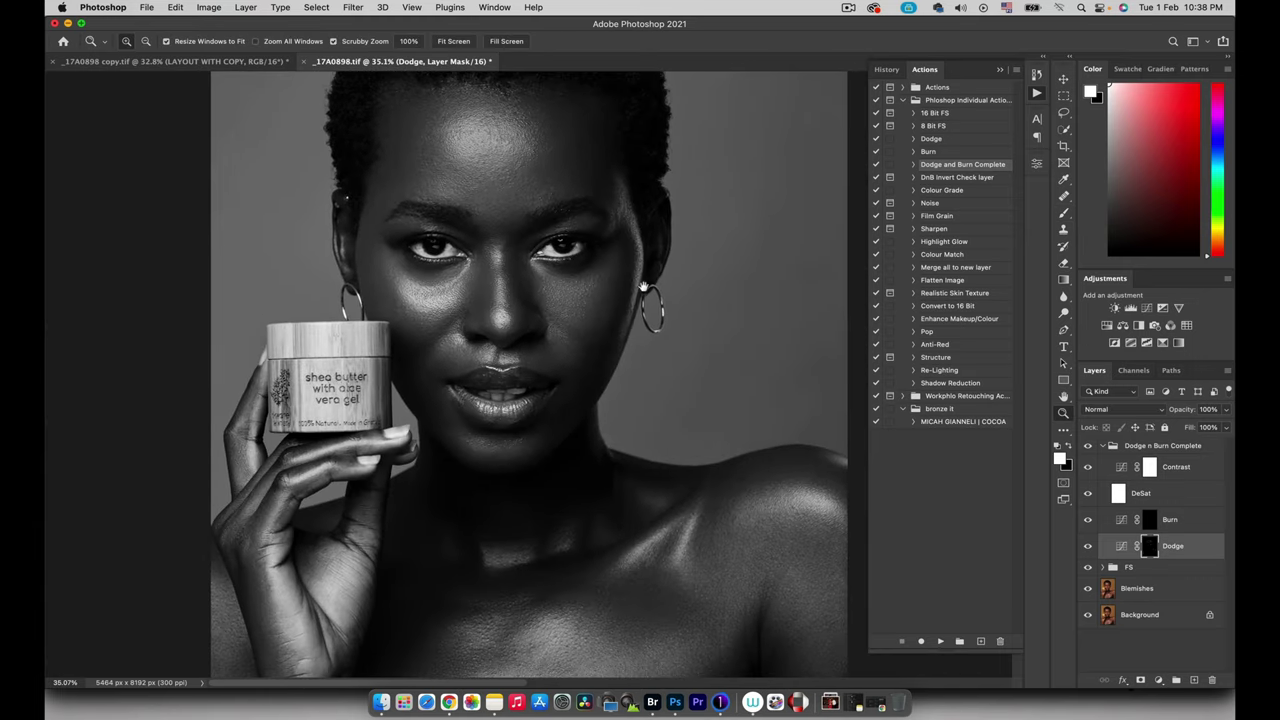
scroll(643, 287, up, 3)
click(1088, 545)
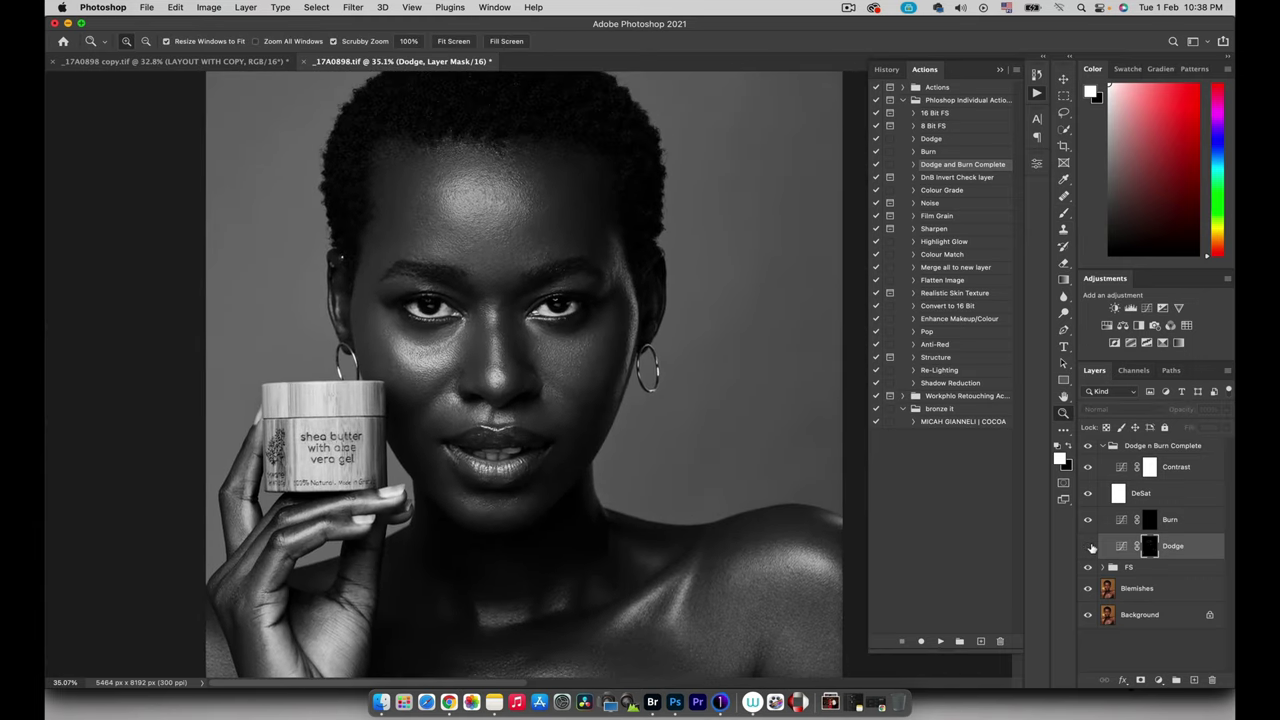
click(1089, 547)
click(1089, 548)
click(1088, 546)
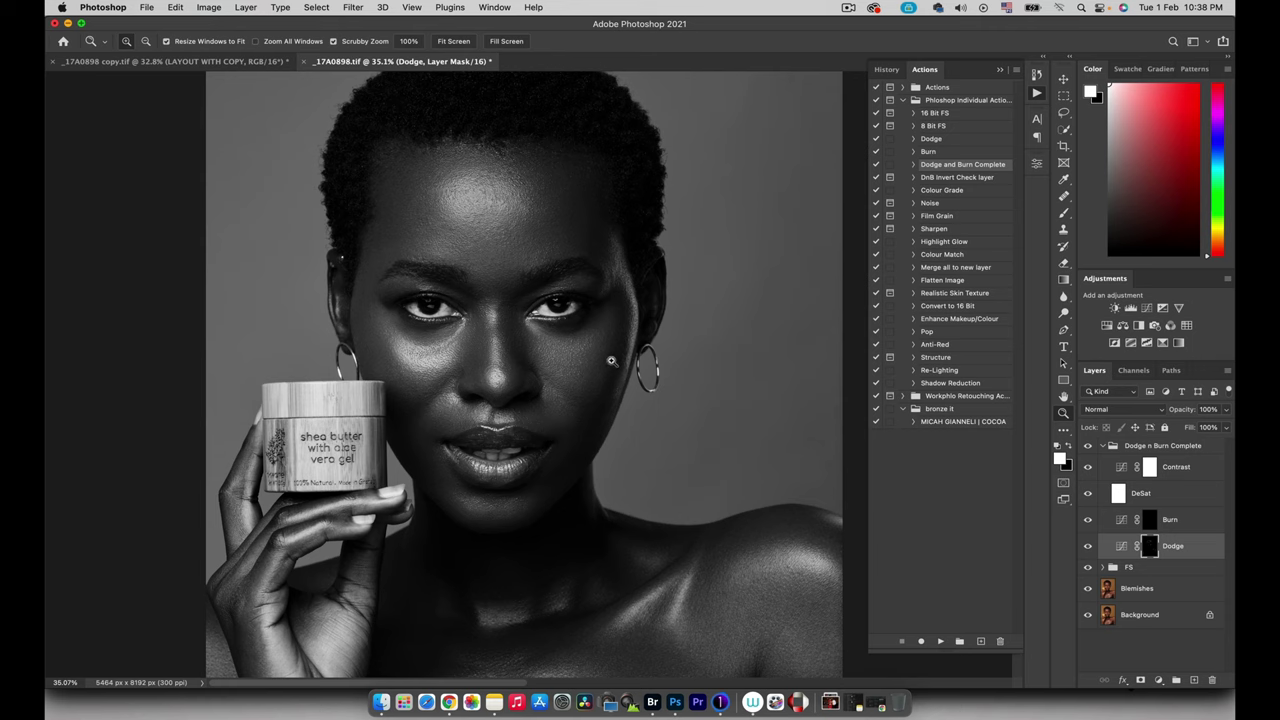
drag(609, 385, 623, 363)
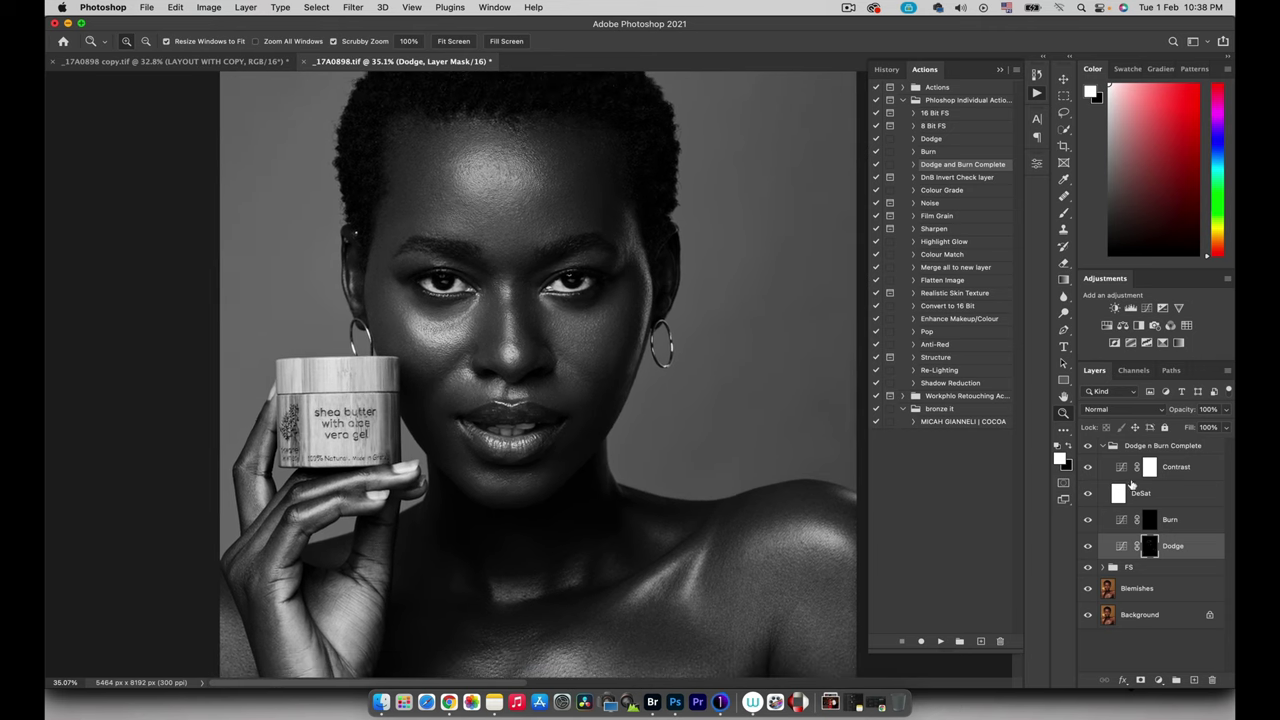
Select the Burn layer's mask and paint white with the Brush to darken bright patches along the hairline, forehead and cheek.
click(1147, 519)
drag(480, 210, 499, 248)
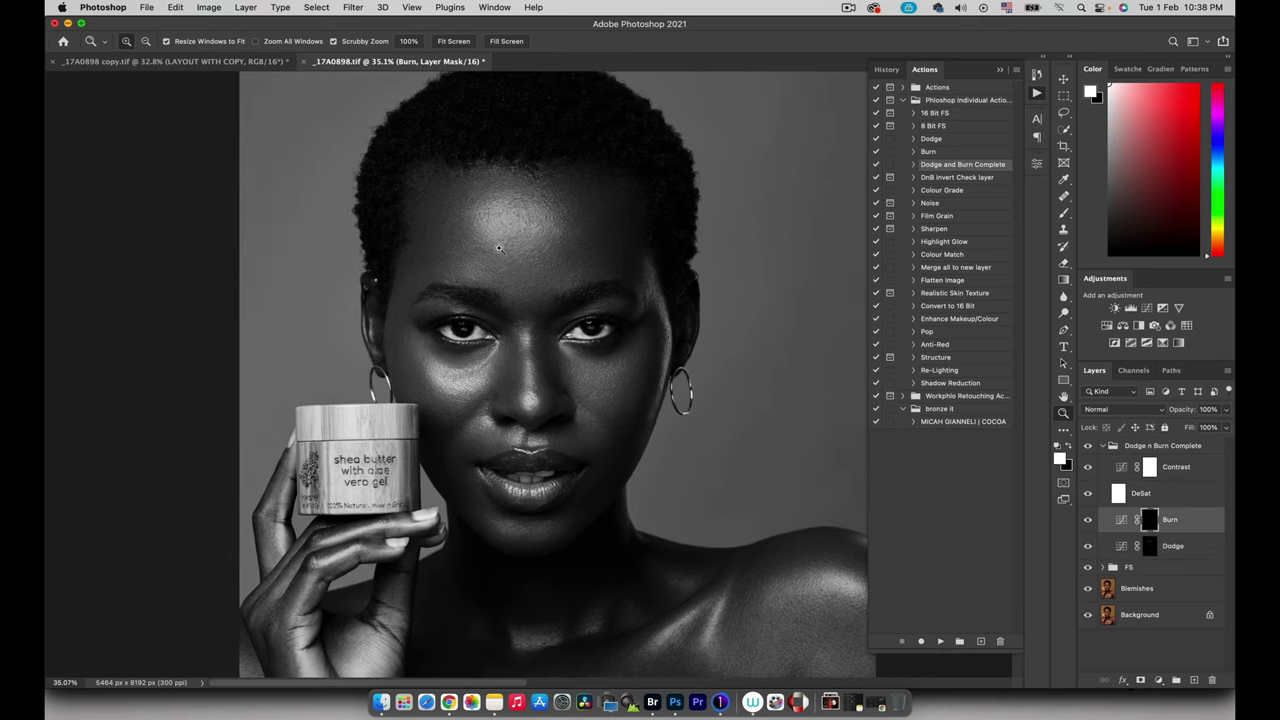
key(b)
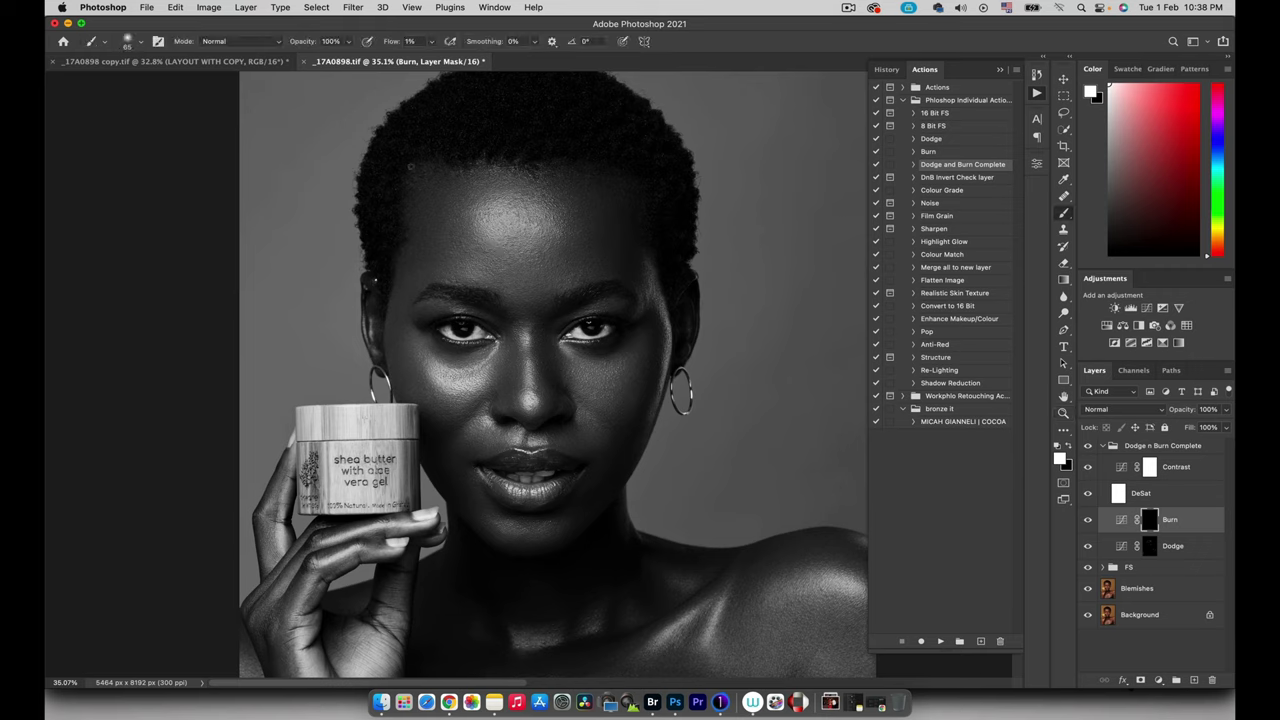
mouse_move(410, 167)
mouse_down()
mouse_move(440, 166)
mouse_move(428, 170)
mouse_up()
click(1089, 520)
click(1088, 519)
drag(427, 250, 403, 260)
drag(450, 364, 380, 348)
drag(380, 348, 1029, 440)
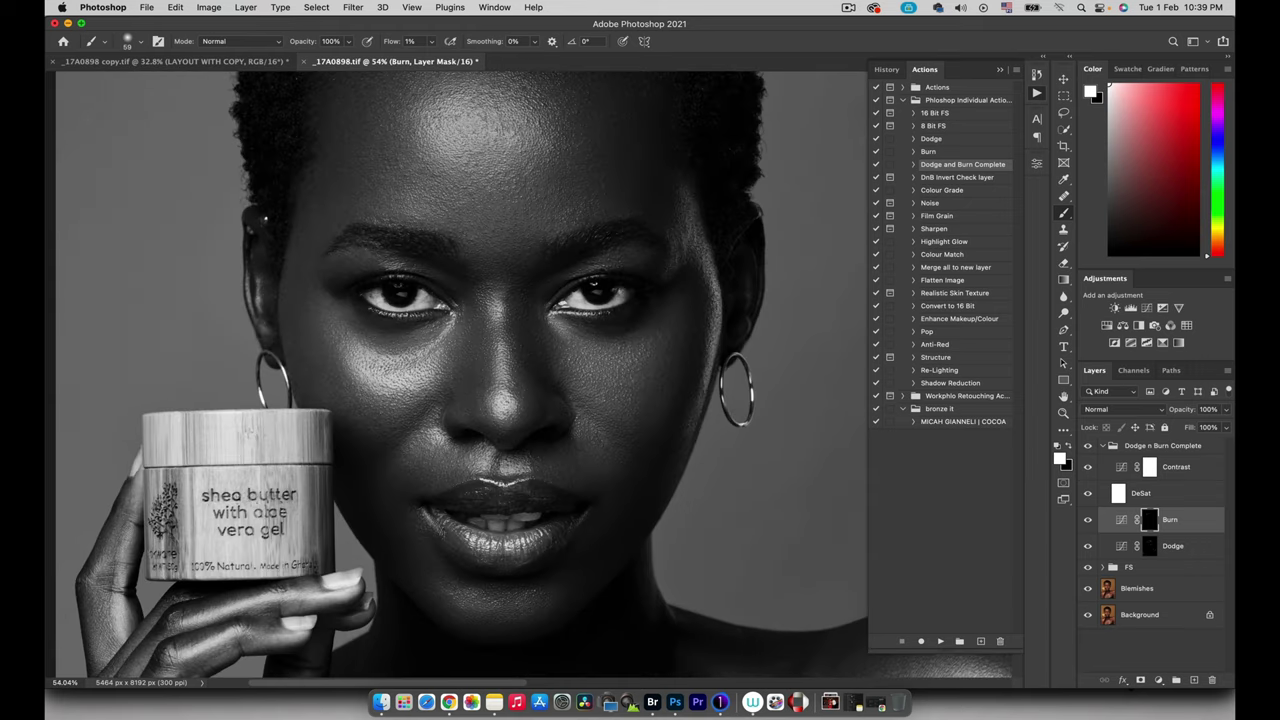
Continue burning uneven bright spots on the Burn mask around the forehead, mouth, hand and chest with varied brush sizes.
scroll(670, 260, up, 5)
scroll(610, 220, down, 5)
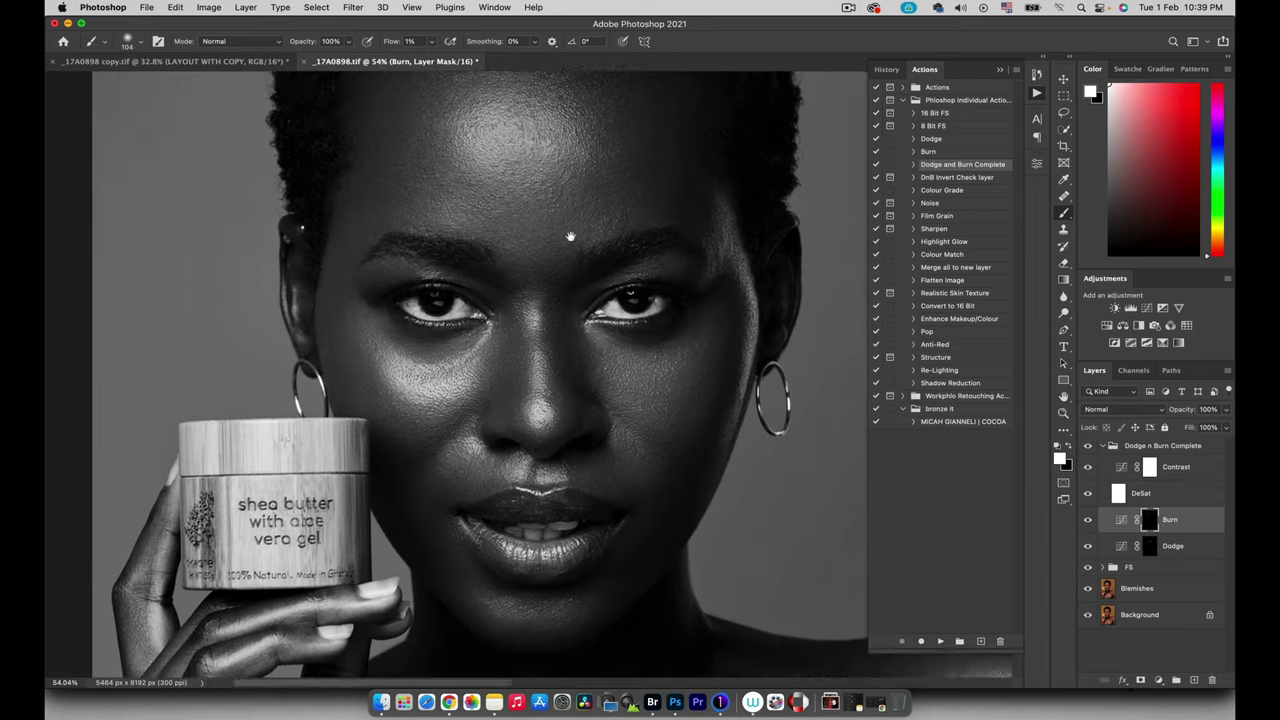
scroll(500, 330, down, 2)
scroll(500, 350, down, 3)
scroll(500, 350, right, 2)
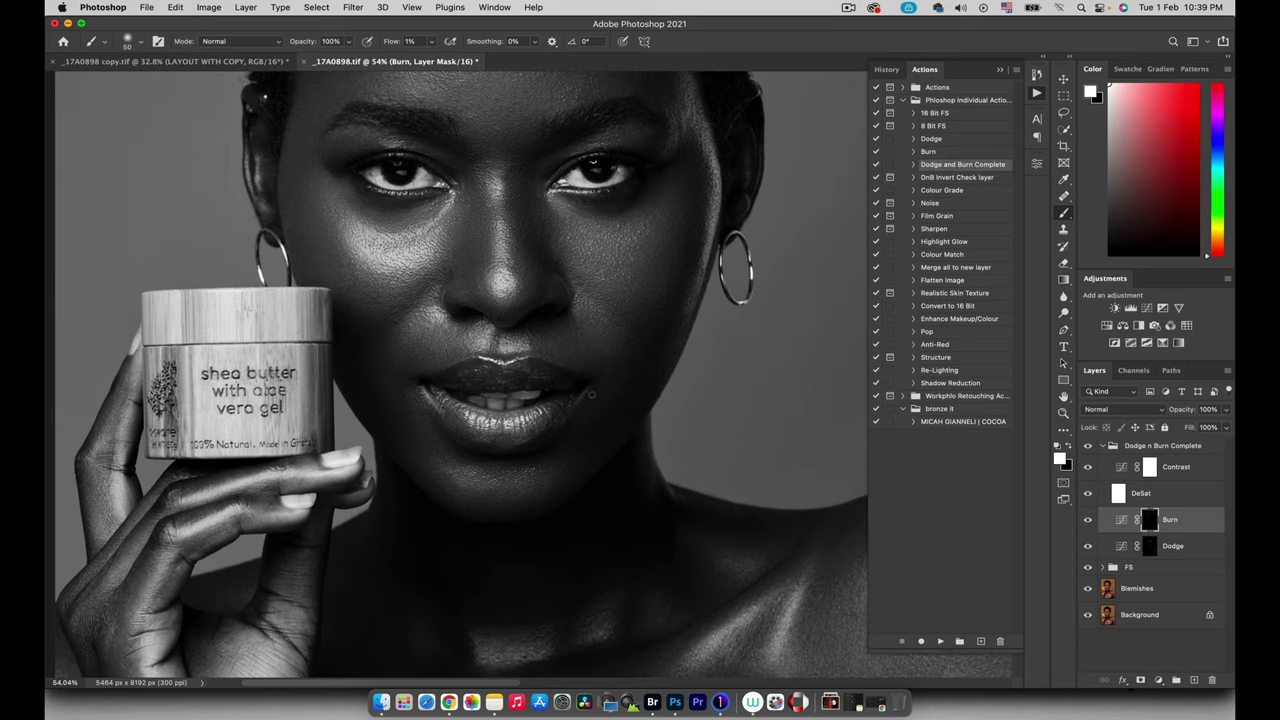
key(bracketright)
scroll(460, 370, down, 10)
scroll(460, 370, left, 2)
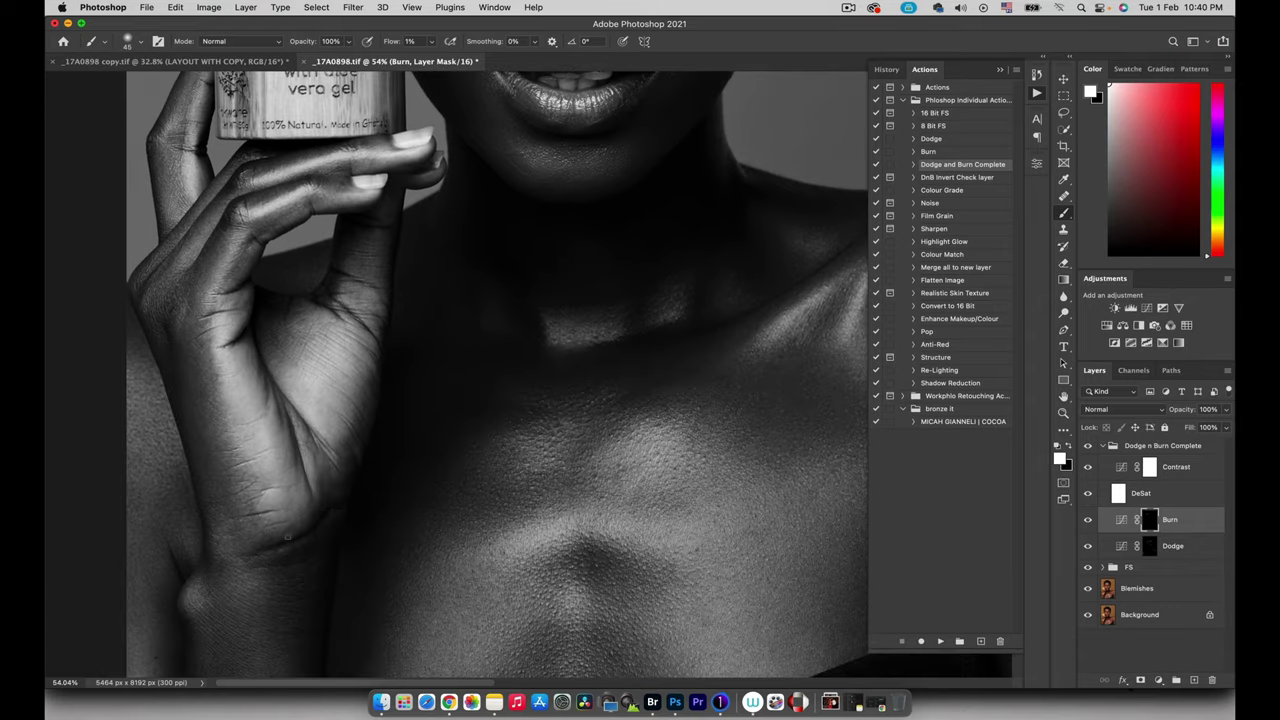
drag(628, 300, 390, 262)
Hide the DeSat and Contrast helper layers and collapse the Dodge n Burn Complete group.
key(z)
click(1088, 493)
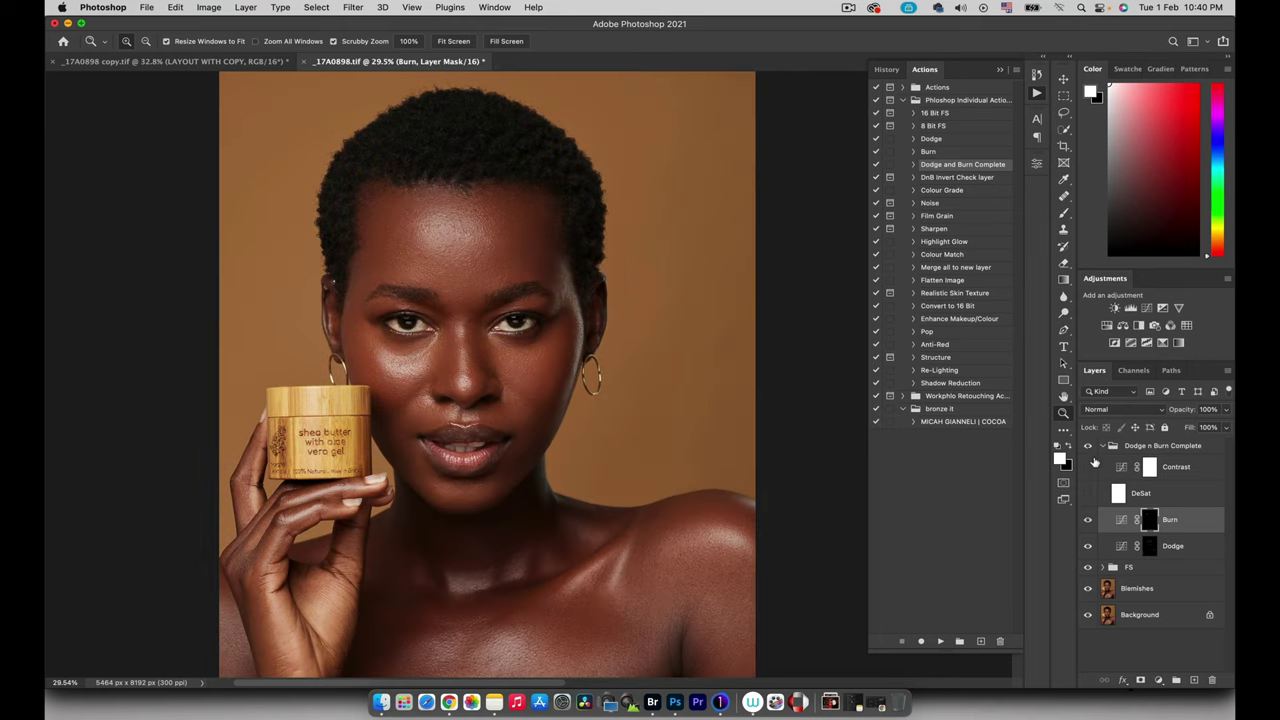
click(1104, 446)
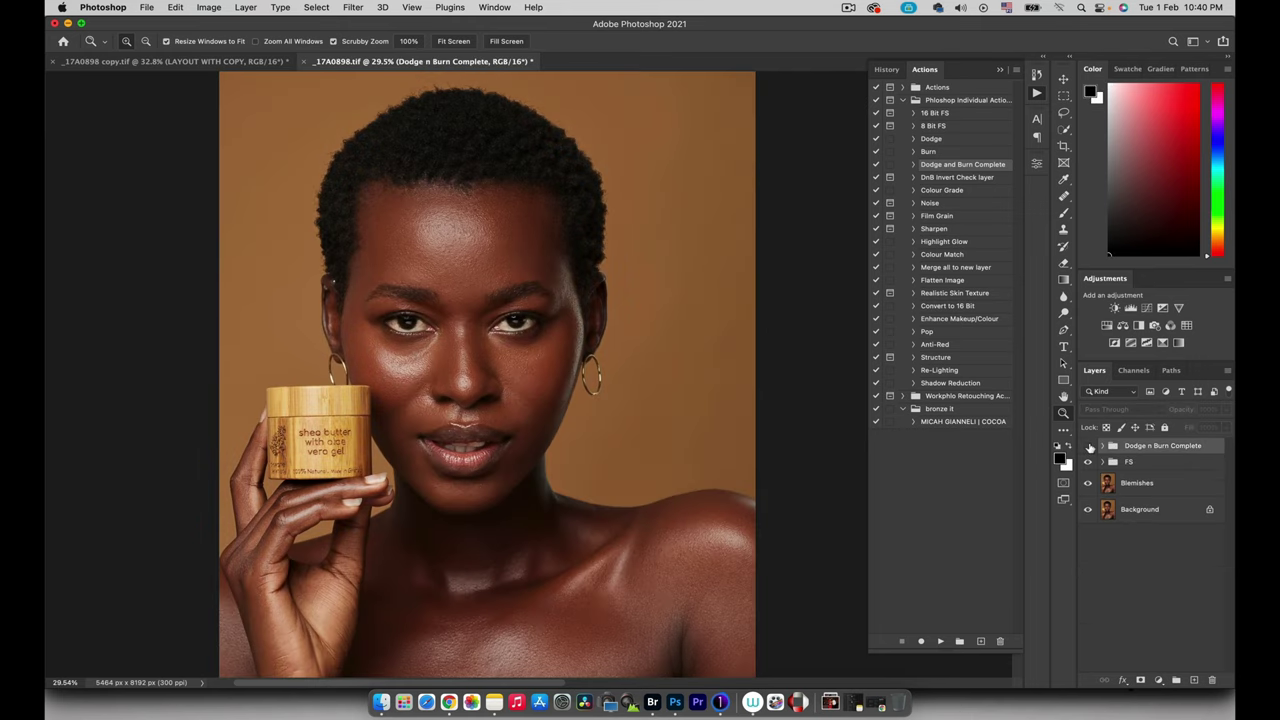
Examine the face, neck and chest in colour, comparing the portrait with the Dodge n Burn Complete group hidden and shown.
drag(578, 410, 651, 290)
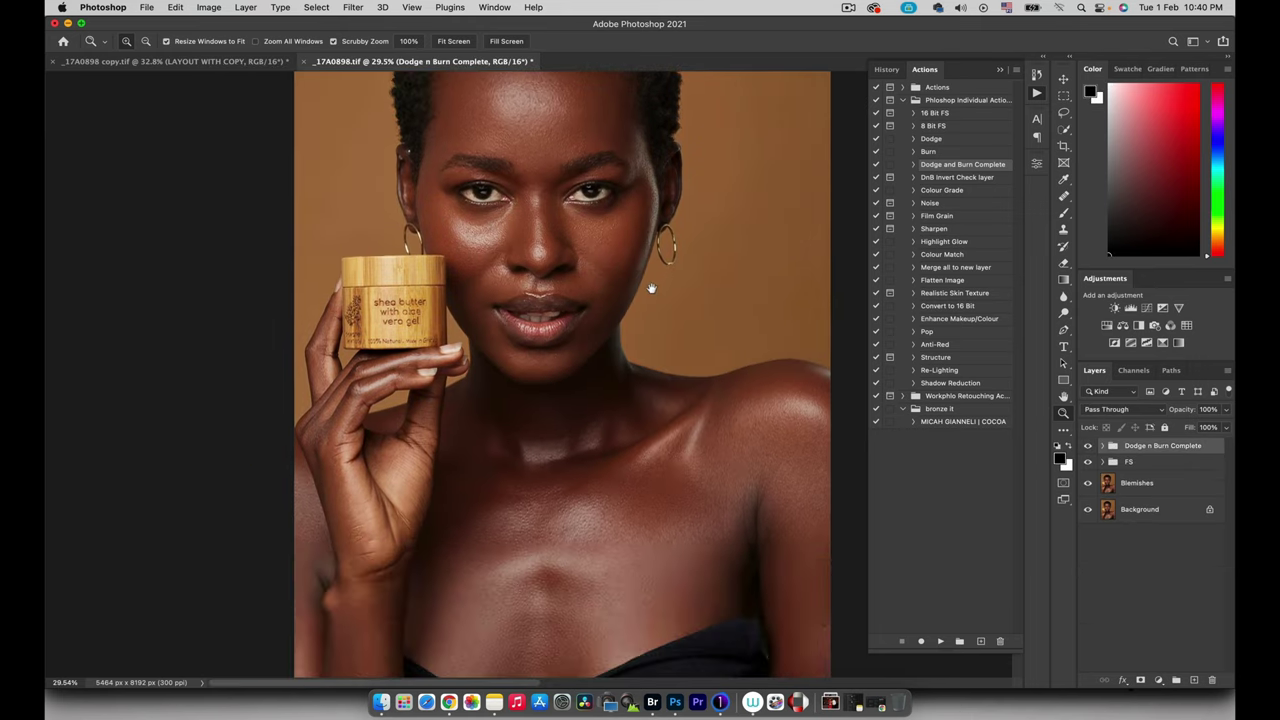
drag(523, 188, 558, 265)
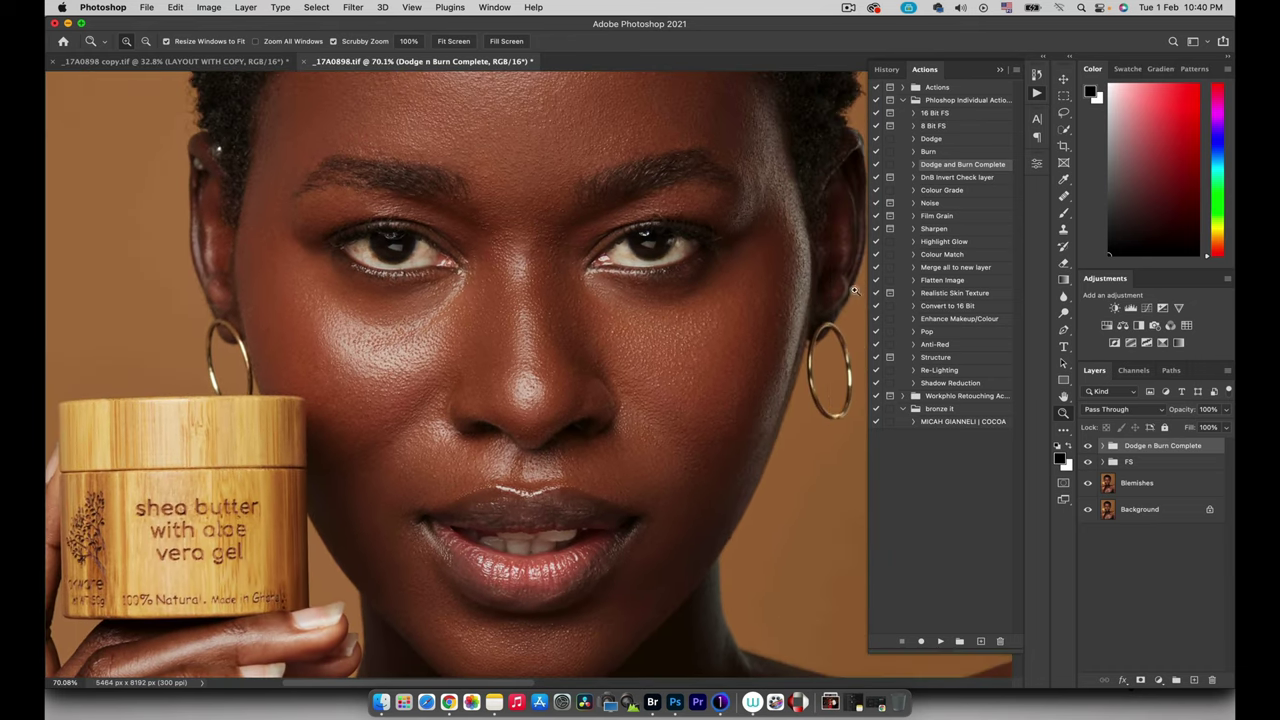
click(1088, 445)
click(1088, 445)
scroll(611, 449, down, 10)
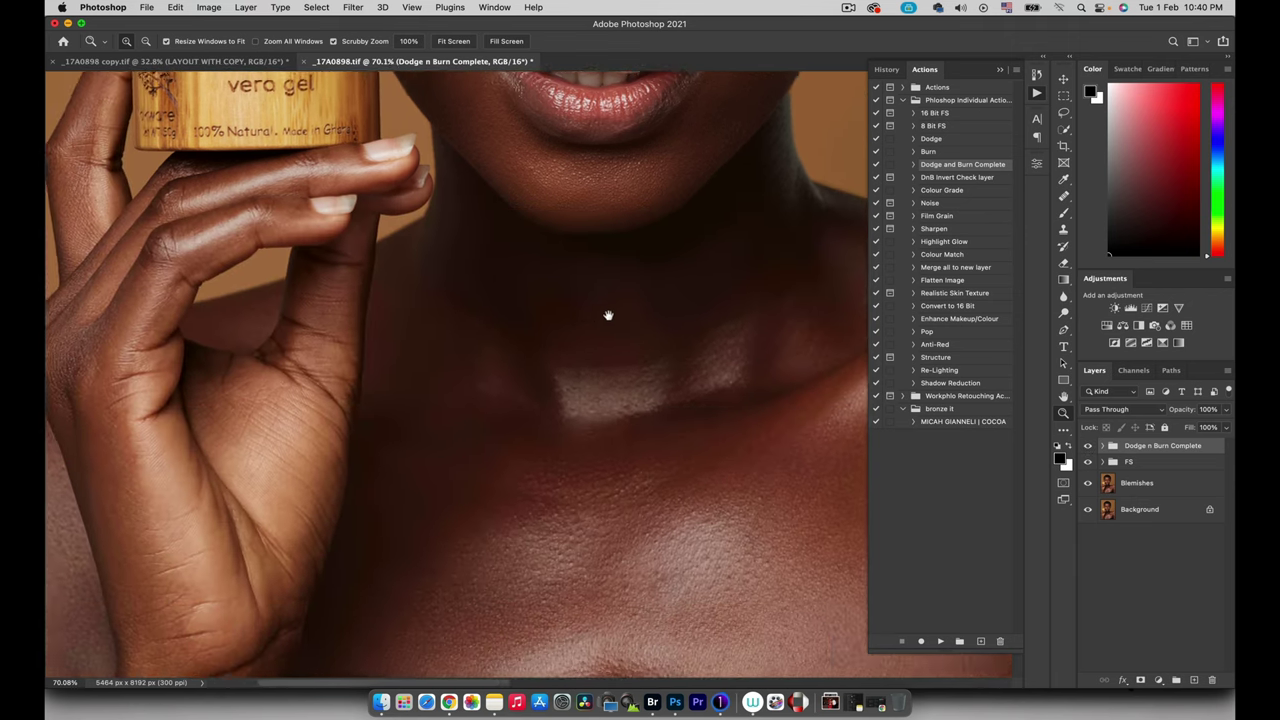
drag(608, 315, 517, 373)
scroll(516, 373, up, 3)
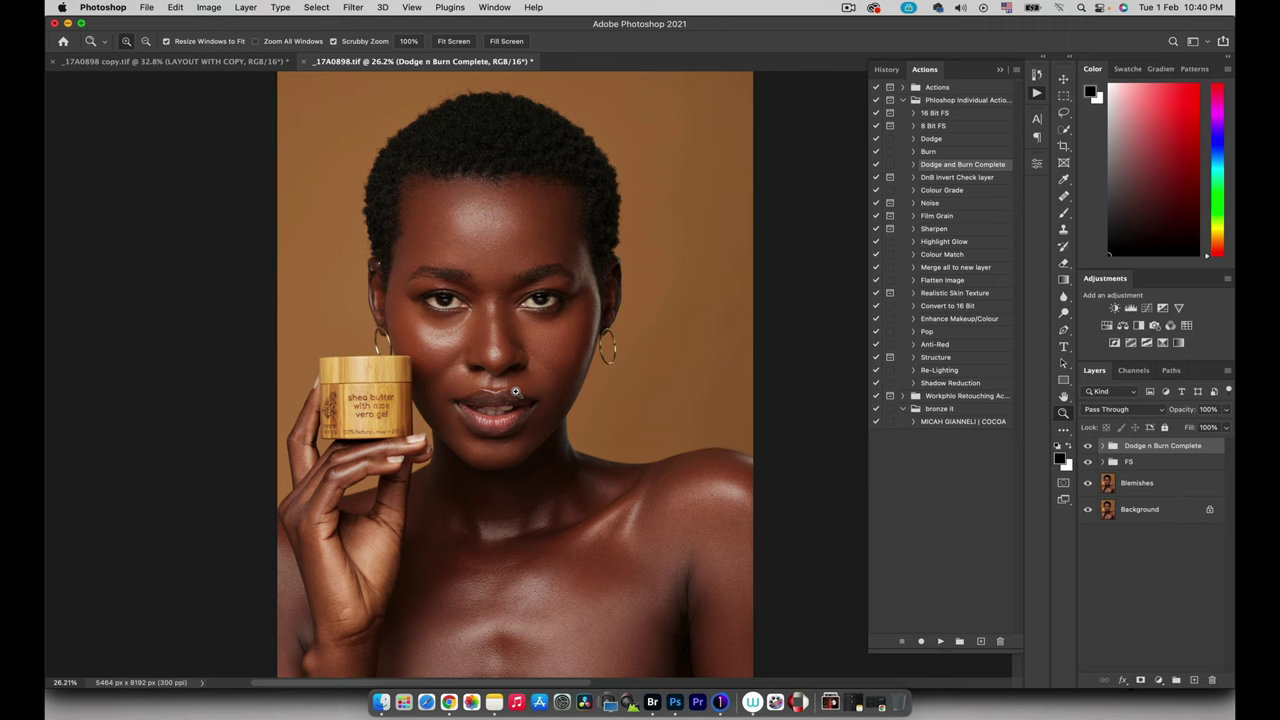
scroll(507, 358, down, 2)
scroll(507, 358, left, 1)
drag(470, 212, 535, 250)
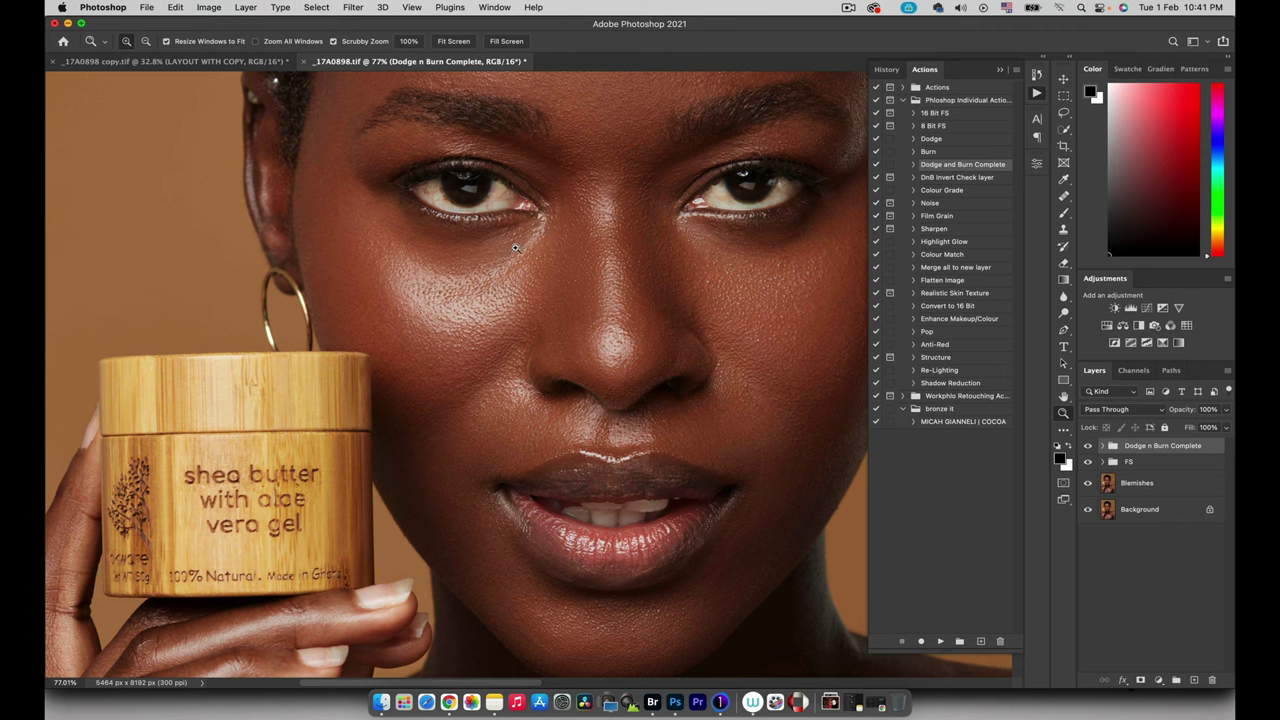
drag(689, 263, 651, 329)
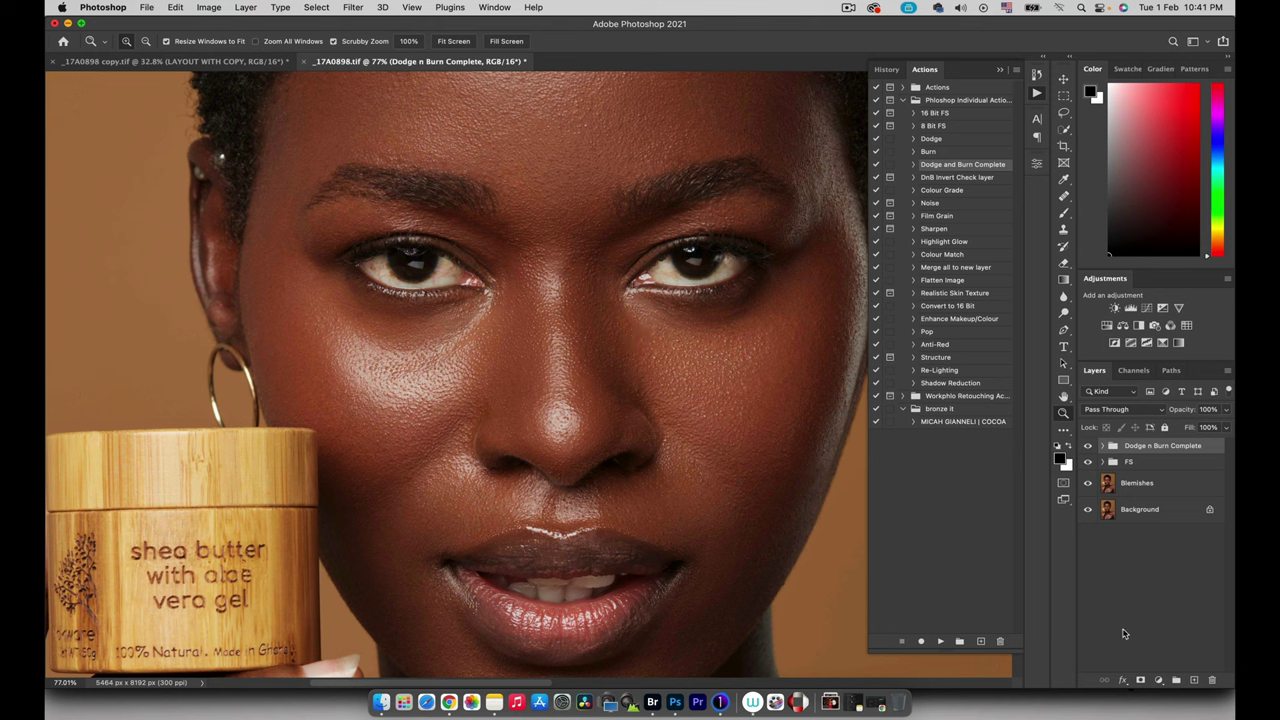
Add a new layer above the Dodge n Burn Complete group and heal the bright line beneath the inner corner of the jar-side eye.
click(1194, 680)
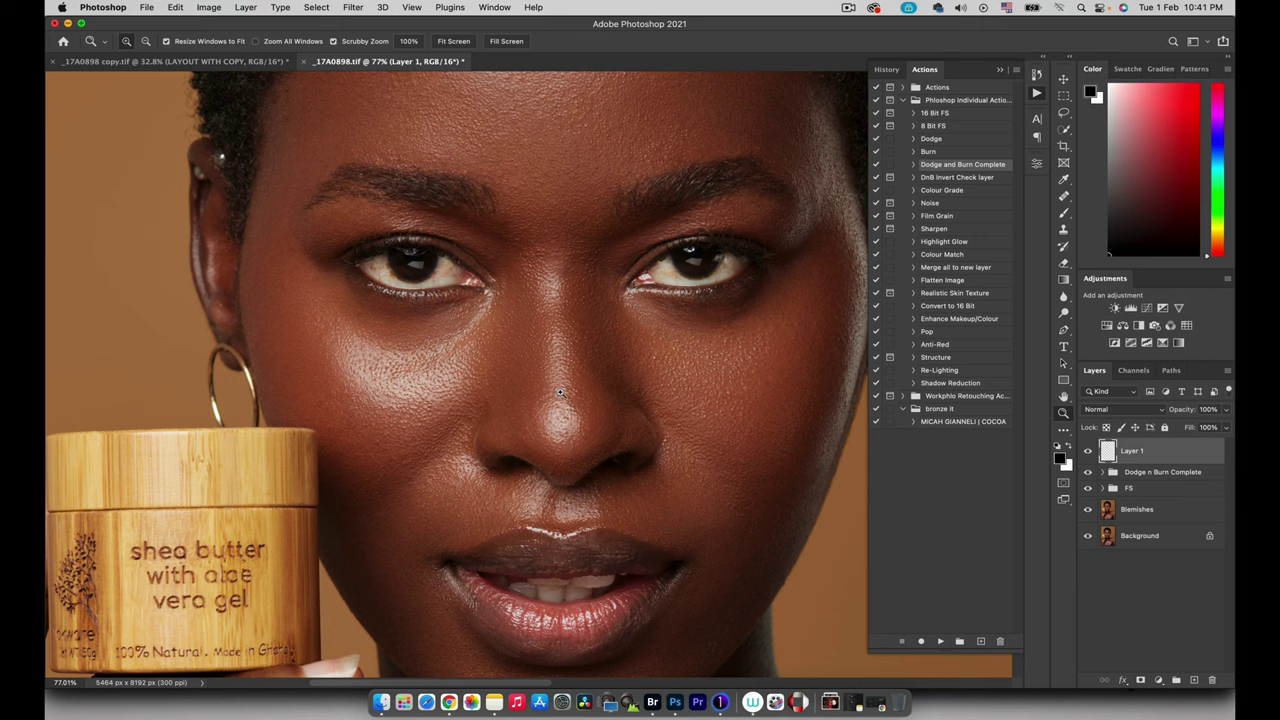
key(j)
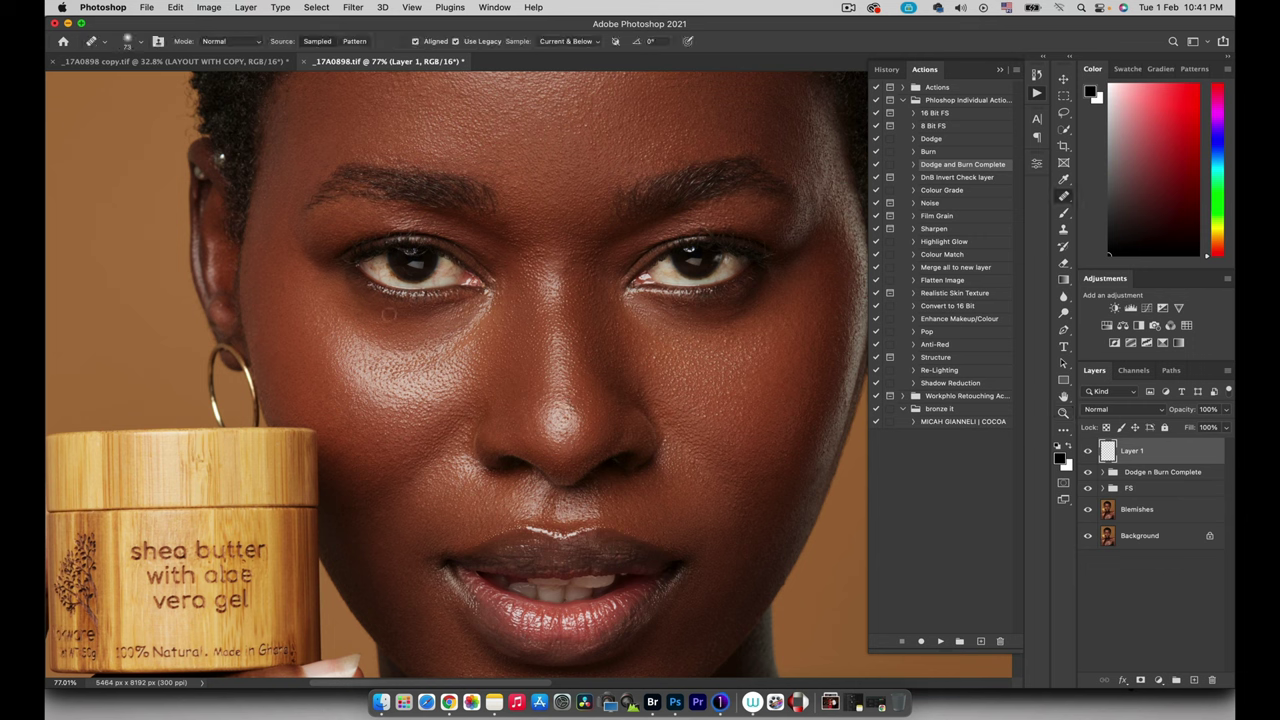
drag(492, 316, 487, 317)
Compare the under-eye area with the new healing layer hidden and shown.
key(z)
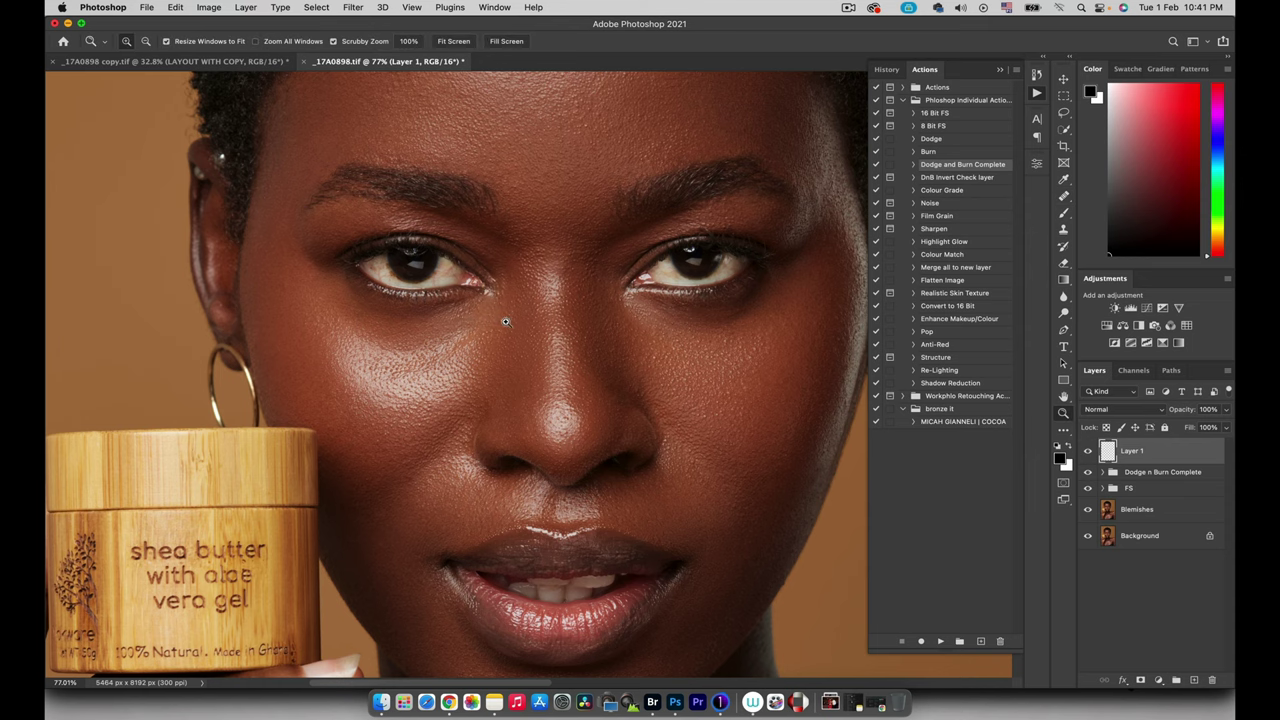
key(super+0)
click(1088, 451)
click(1088, 451)
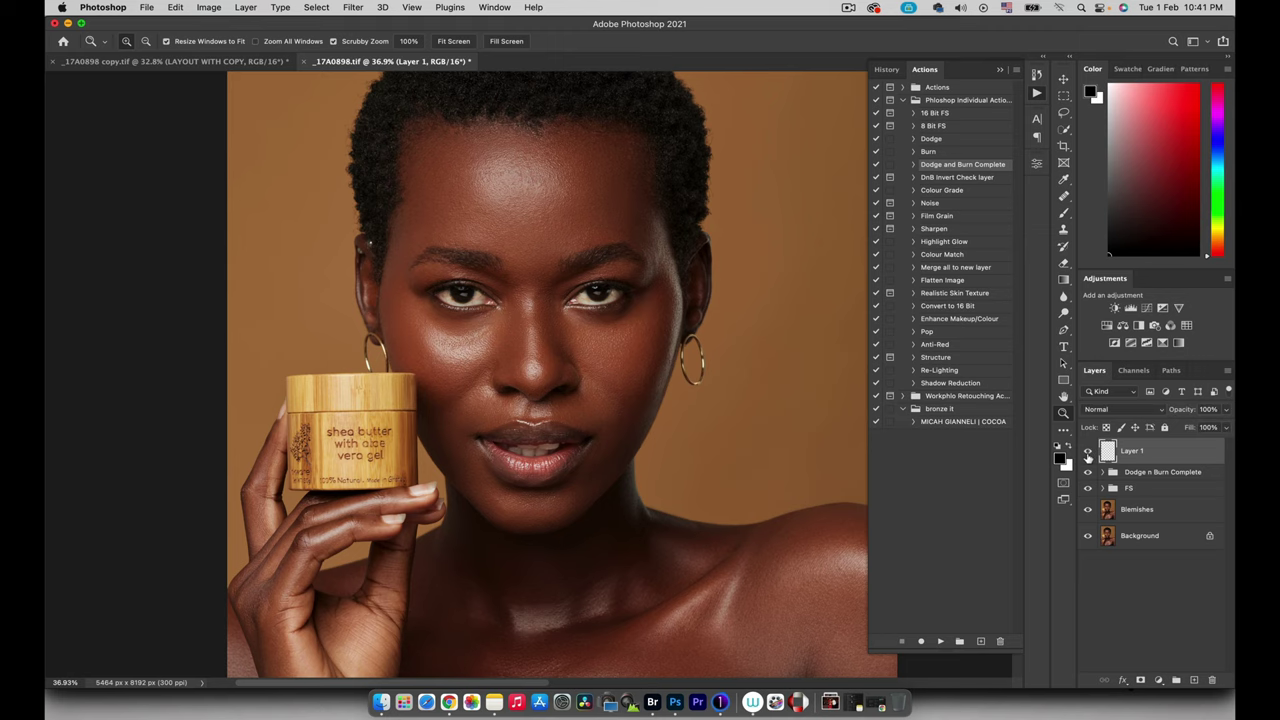
click(1088, 453)
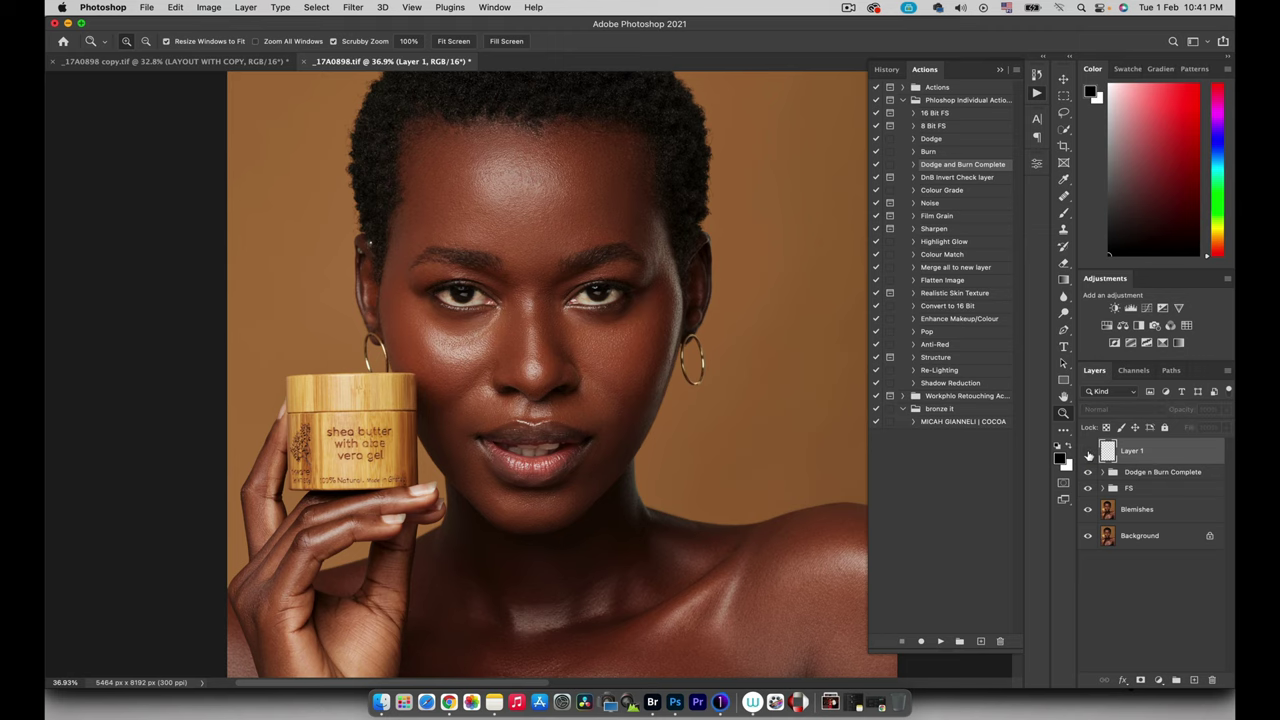
click(1088, 453)
mouse_move(506, 342)
mouse_down()
mouse_move(524, 315)
mouse_move(511, 321)
mouse_up()
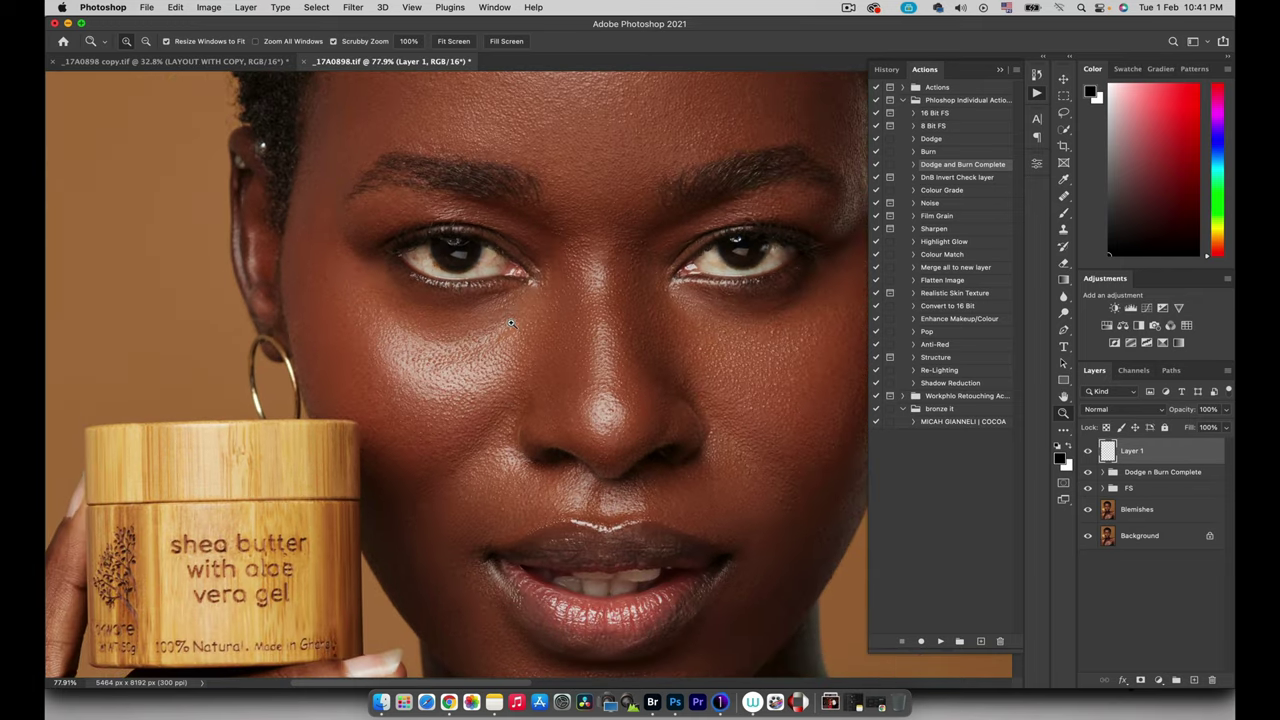
Sample clean skin with the Healing Brush and smooth the remaining texture under the jar-side eye and on the upper cheek.
key(j)
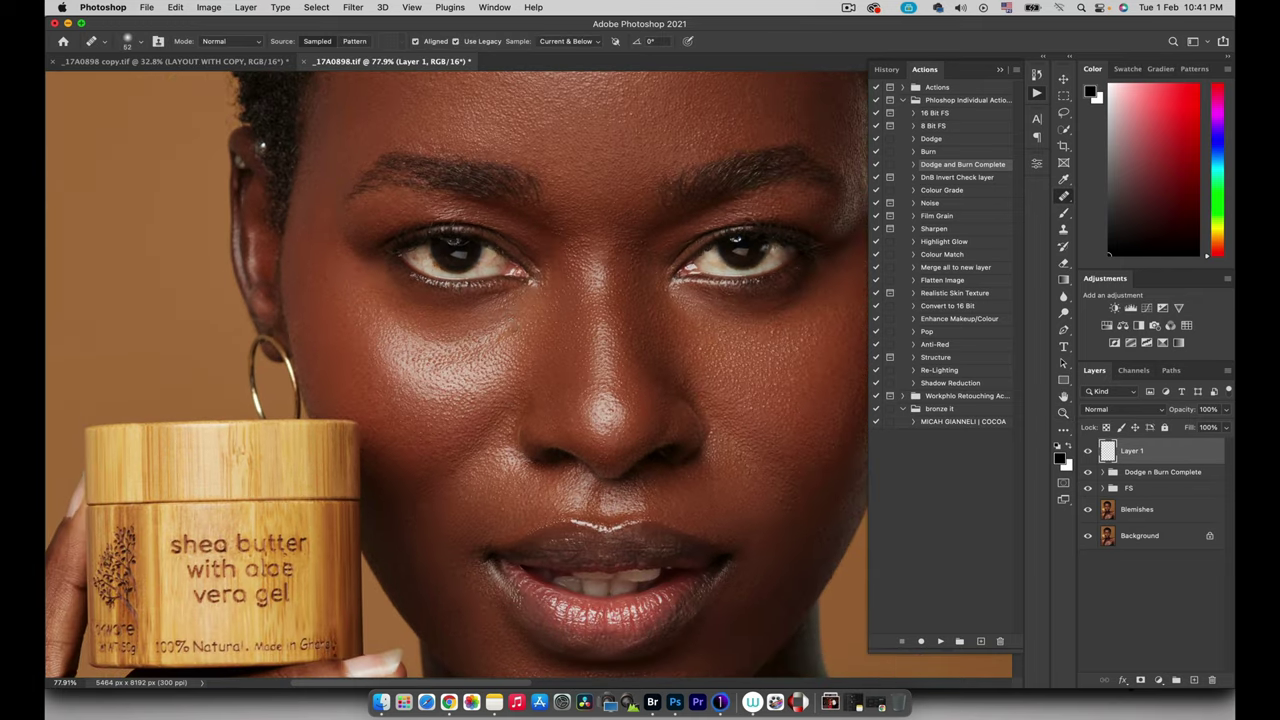
drag(515, 337, 520, 337)
alt+click(448, 330)
mouse_move(442, 342)
mouse_down()
mouse_move(454, 342)
mouse_move(414, 333)
mouse_up()
alt+click(444, 328)
key(z)
drag(470, 361, 439, 357)
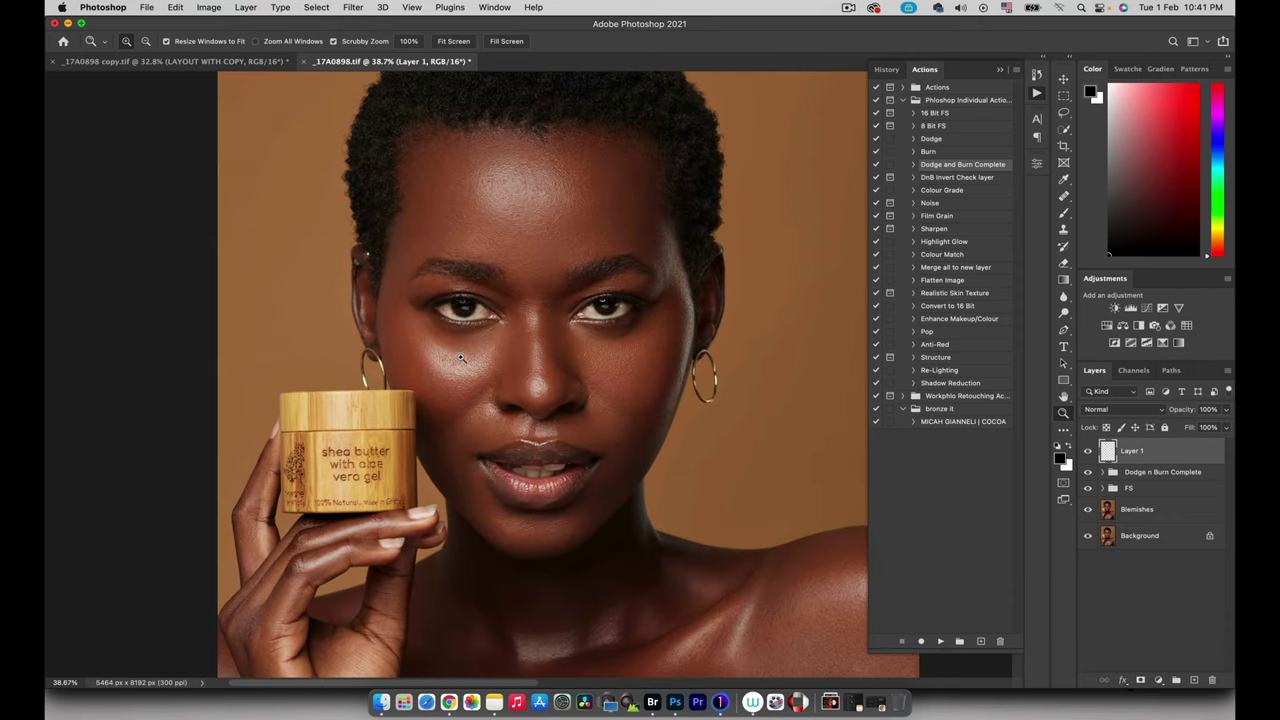
drag(470, 364, 480, 333)
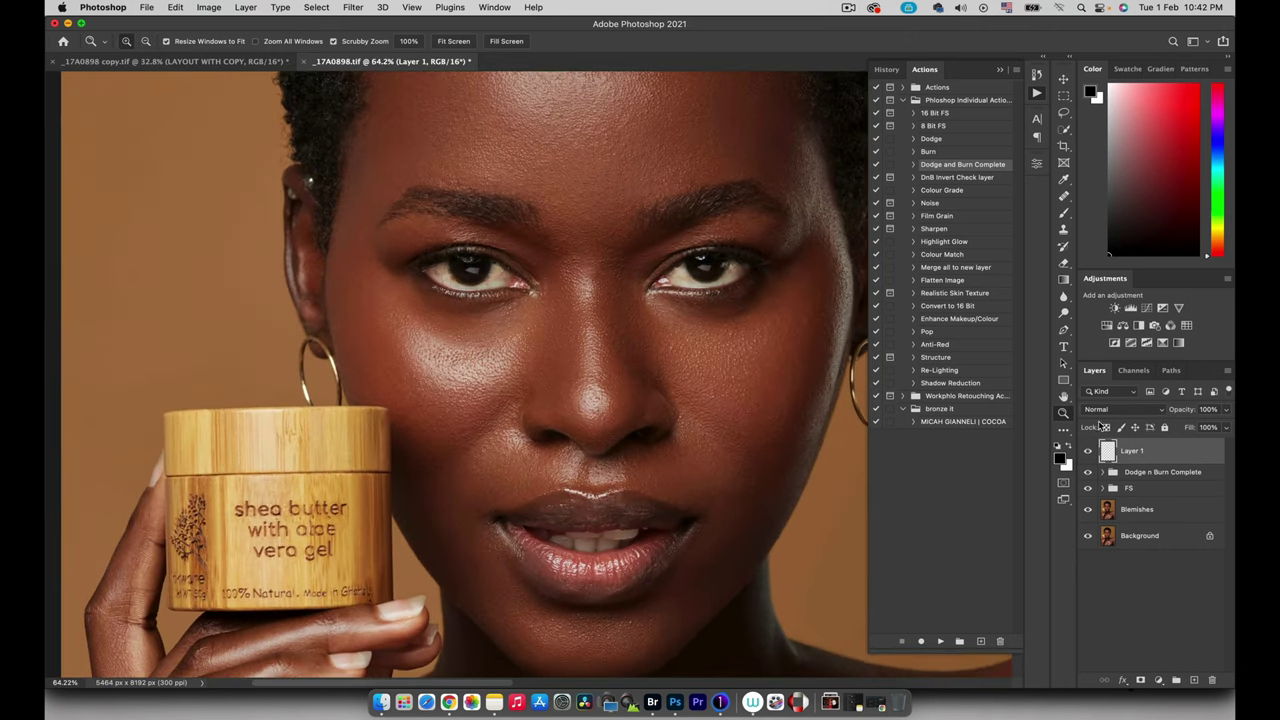
Expand the FS group, select its Blank layer and set up a larger Brush with 14% flow.
click(1102, 488)
click(1119, 536)
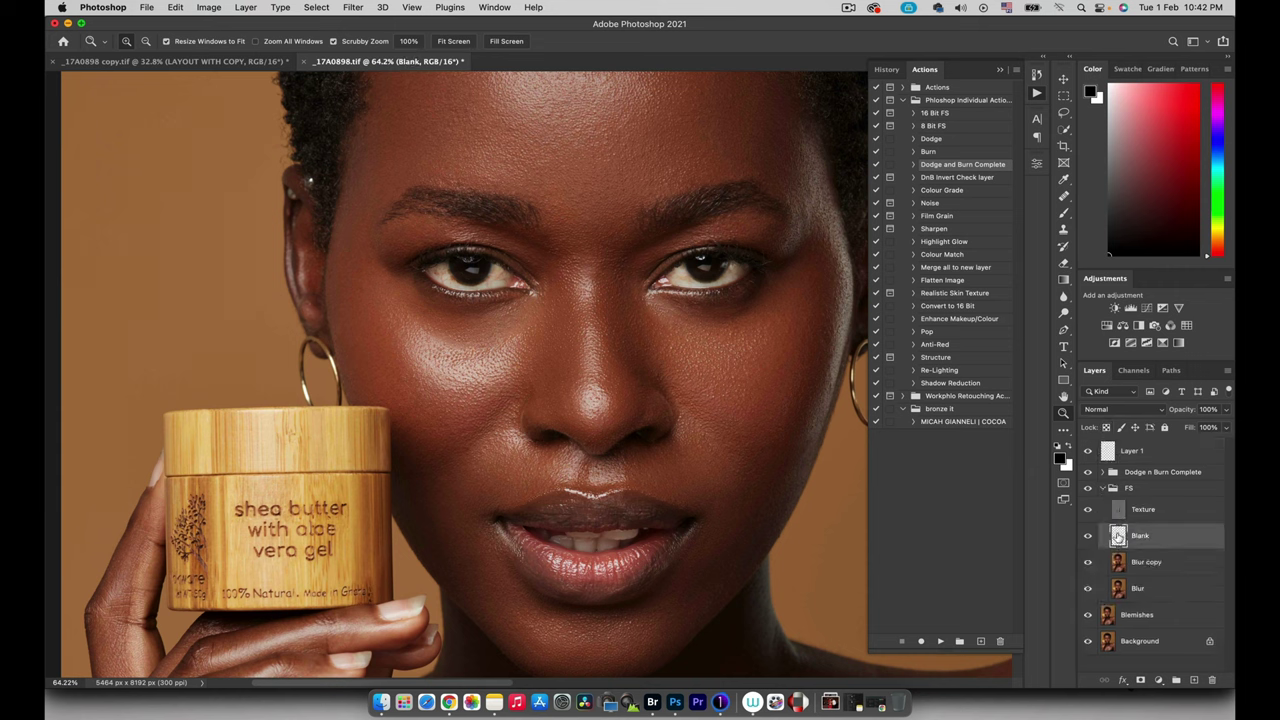
key(b)
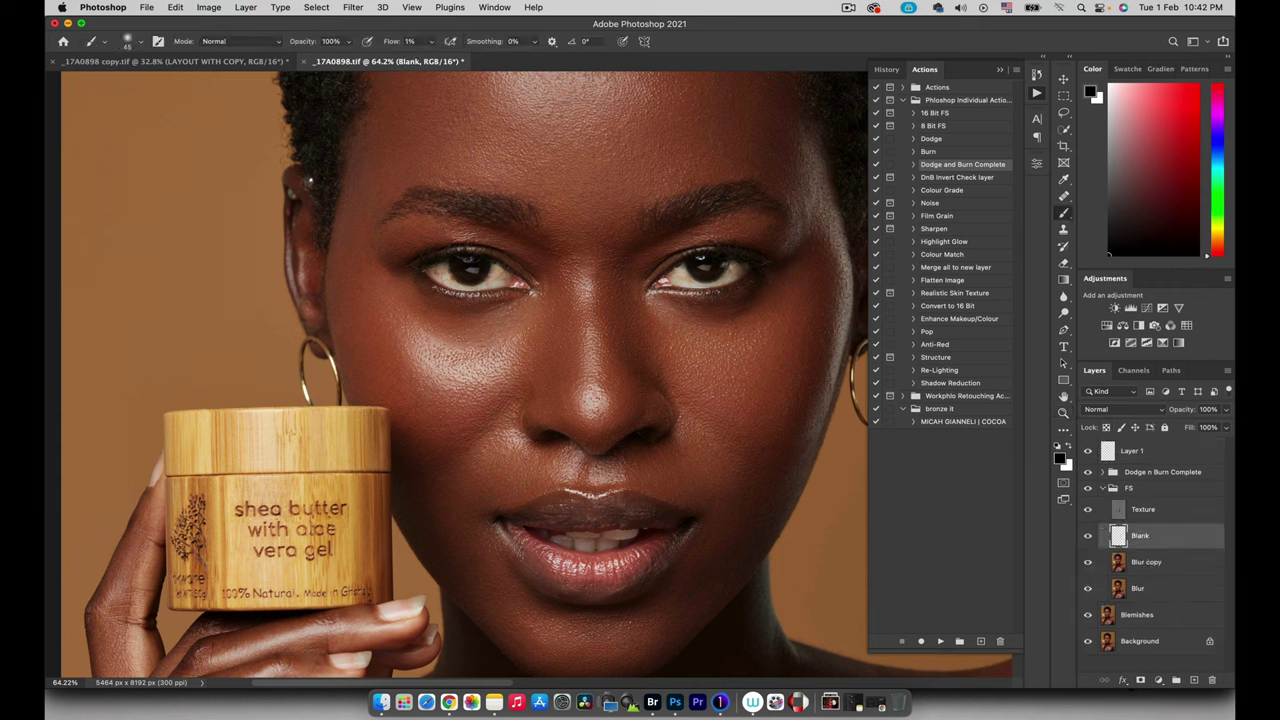
drag(490, 364, 499, 364)
drag(390, 45, 396, 48)
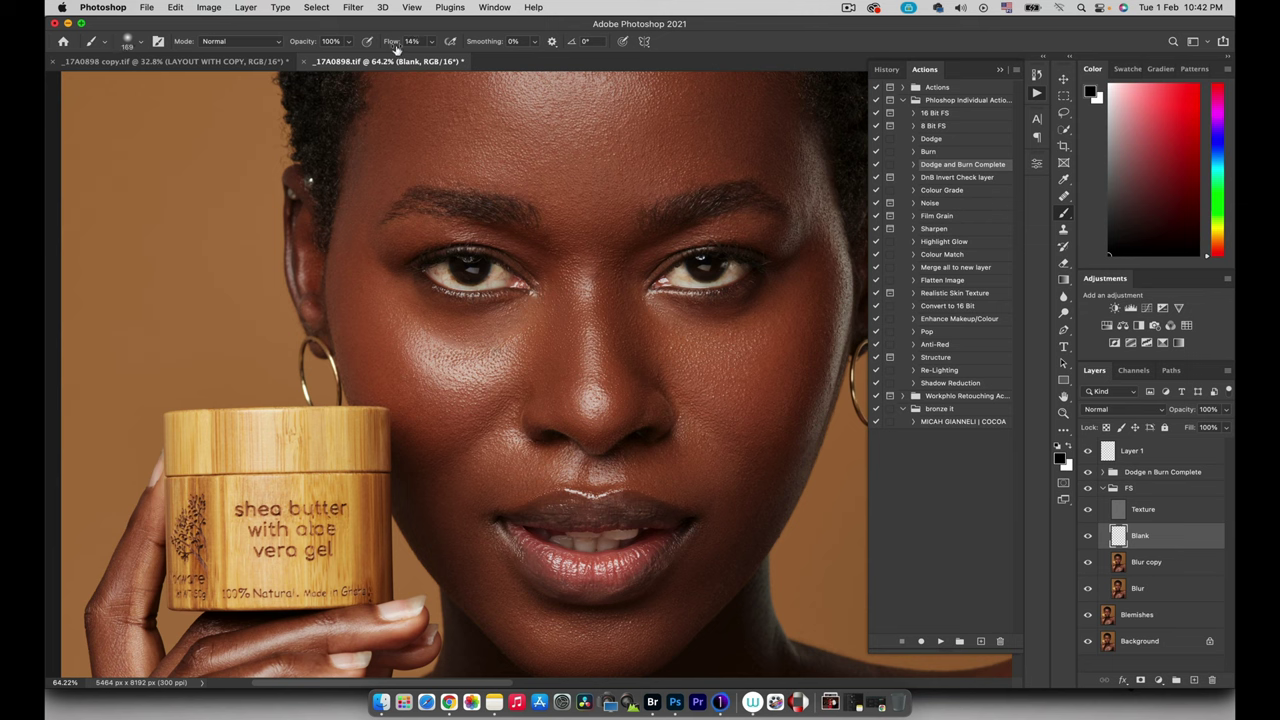
Sample the nearby skin tone and paint it over the bright highlight on the jar-side cheek on the Blank layer.
alt+click(403, 370)
drag(401, 365, 425, 347)
alt+click(411, 364)
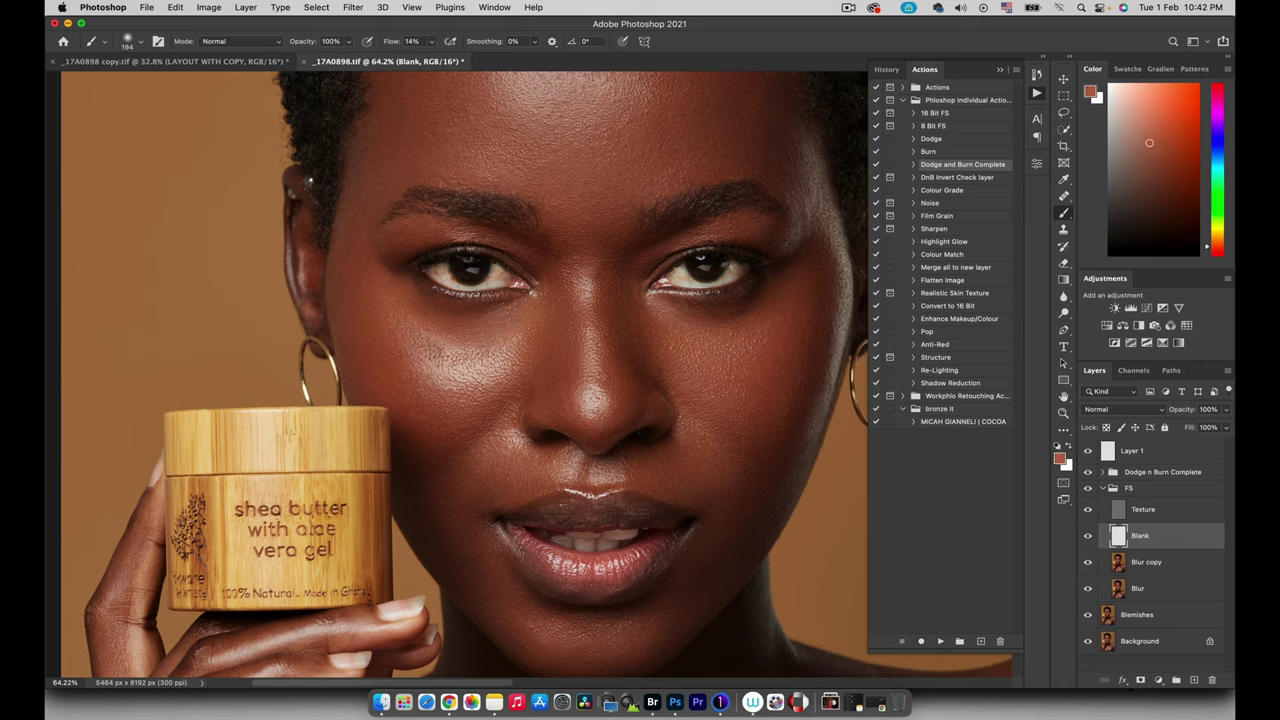
drag(466, 368, 496, 360)
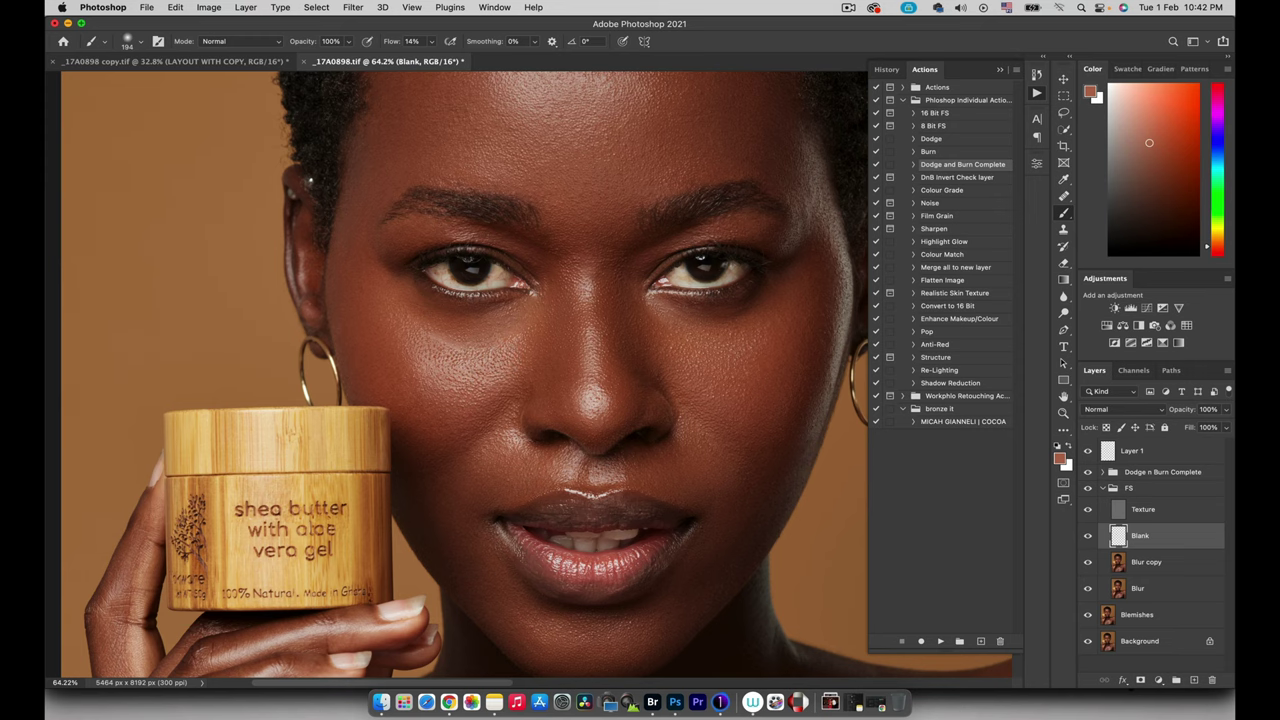
key(z)
mouse_move(520, 334)
mouse_down()
mouse_move(449, 326)
mouse_move(465, 319)
mouse_up()
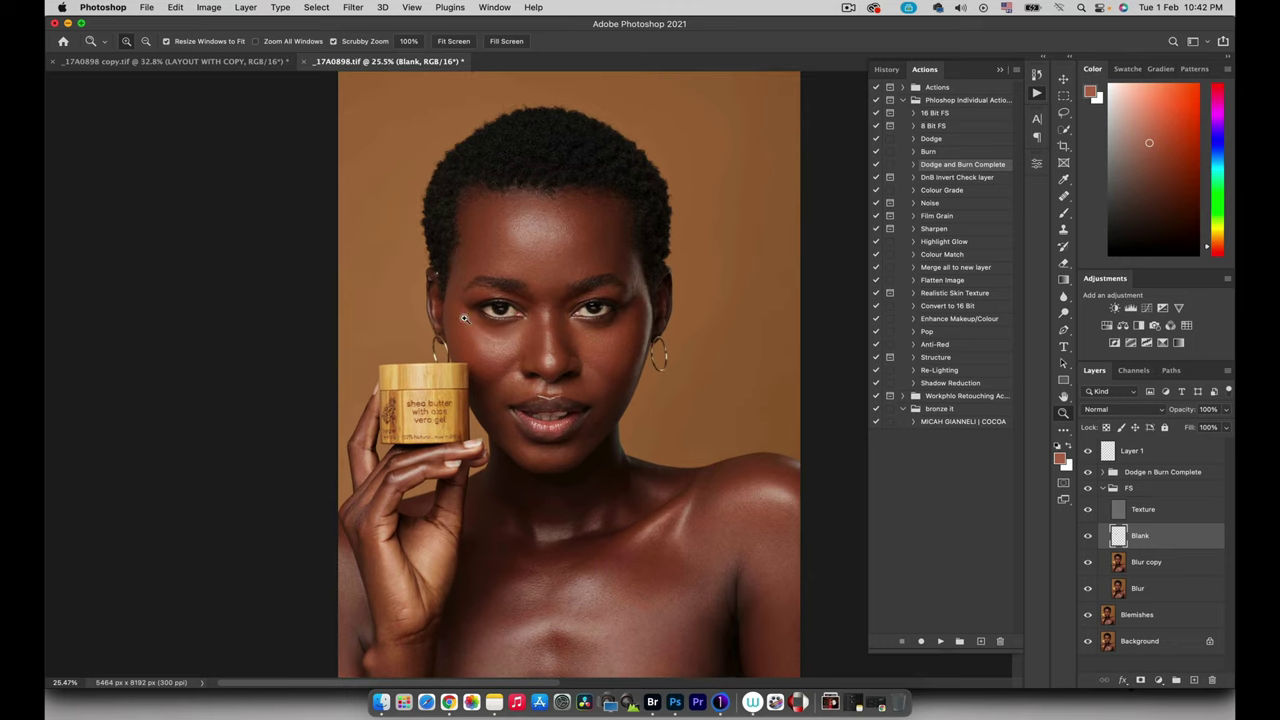
Compare the jar-side cheek highlight with the Blank layer hidden and shown.
click(1088, 536)
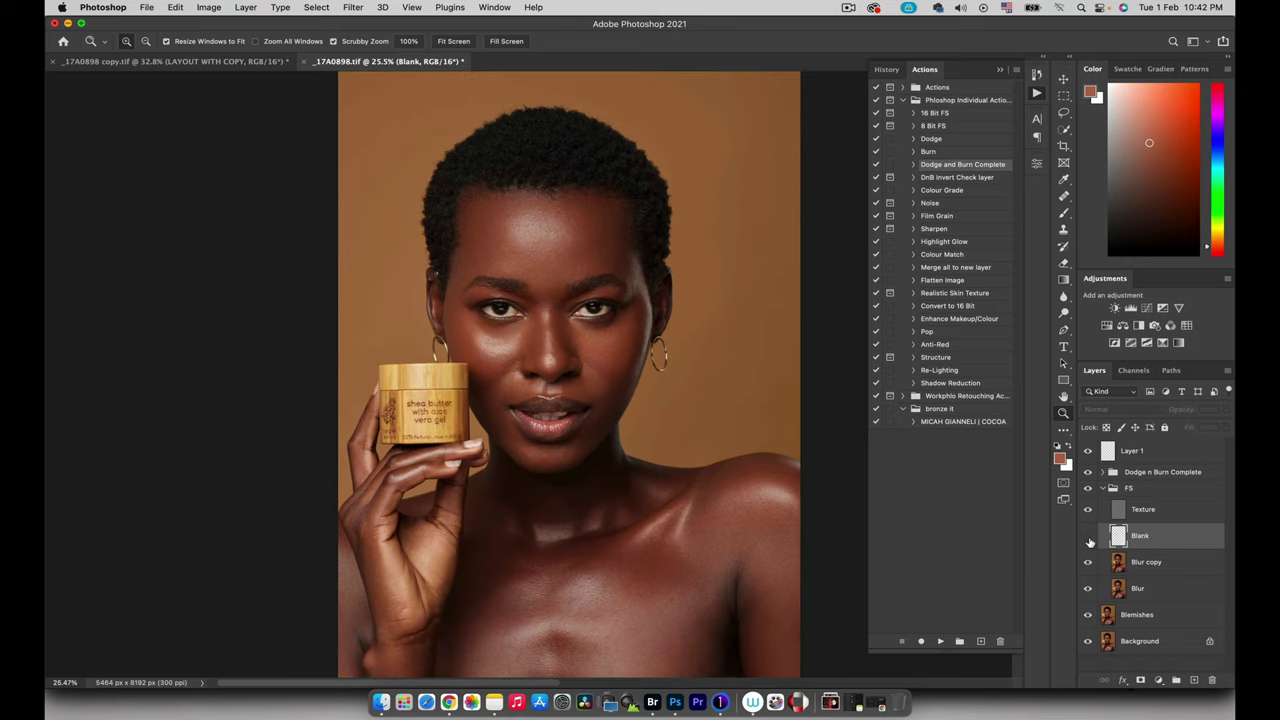
click(1088, 537)
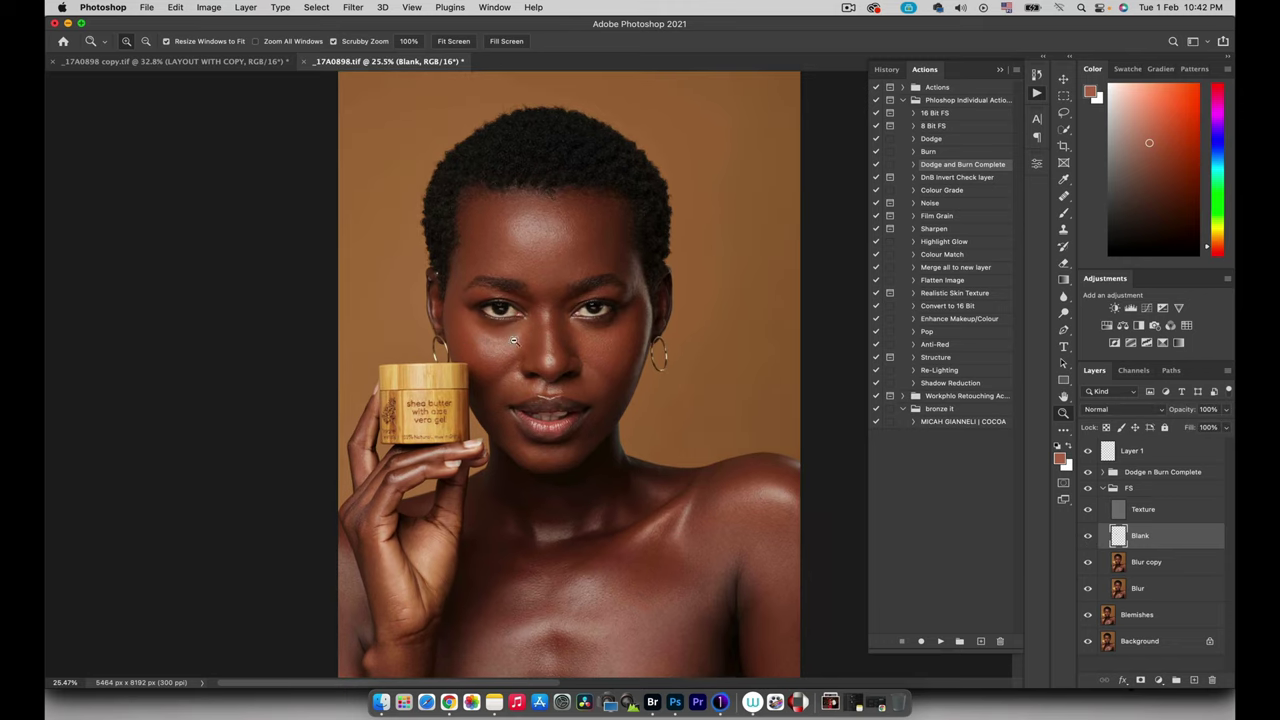
drag(508, 340, 548, 322)
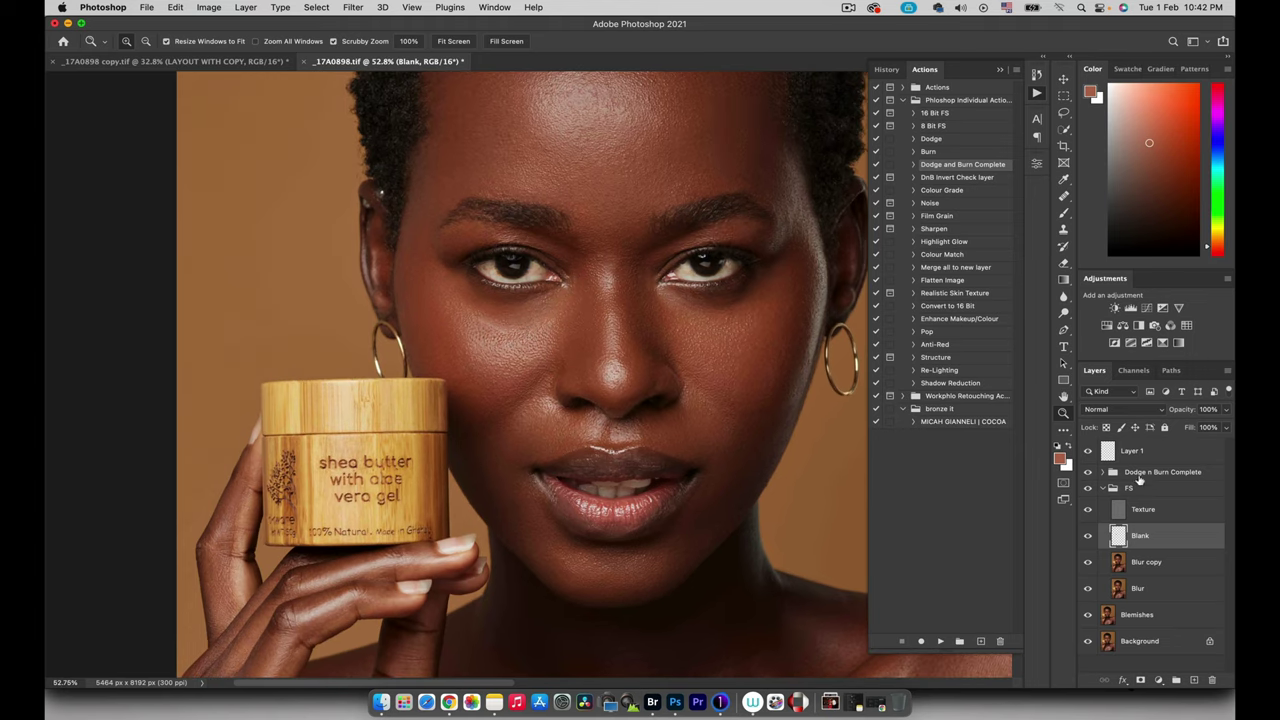
Reduce the Blank layer's opacity to 62% and collapse the FS group.
click(1171, 412)
drag(1172, 410, 1169, 414)
key(super+0)
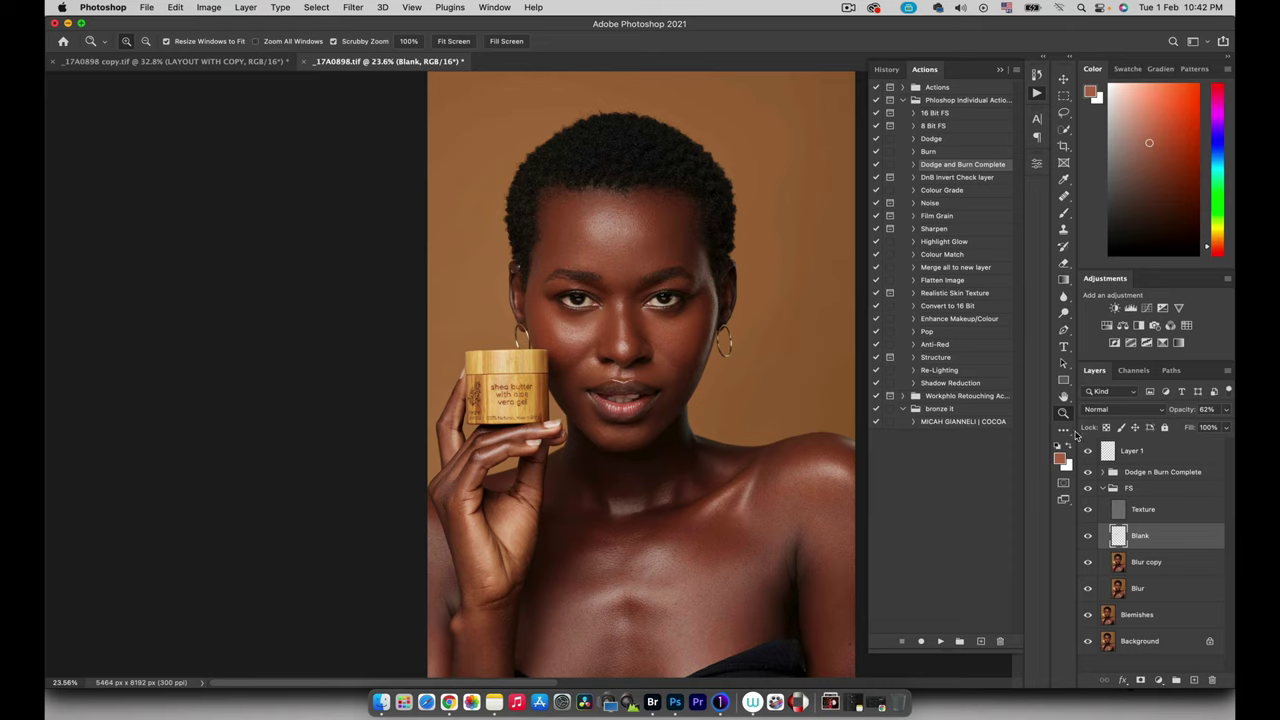
click(1104, 489)
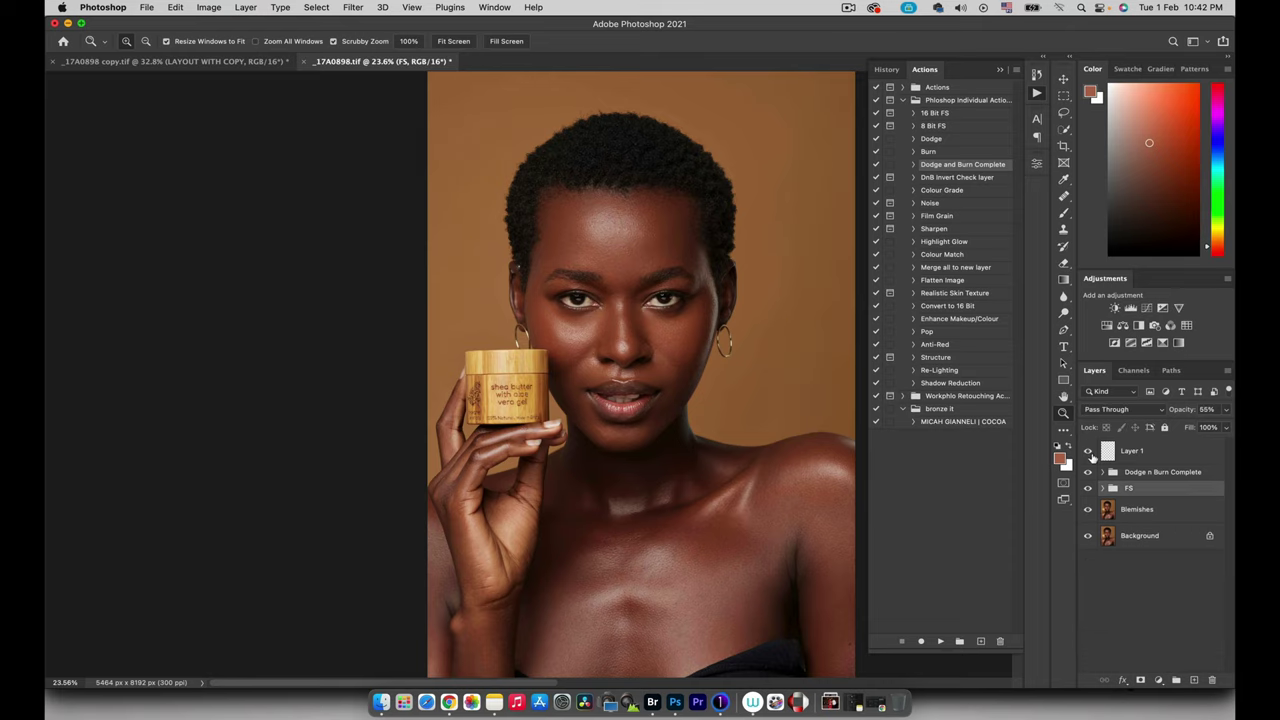
Select Layer 1 and heal the uneven texture on the jar-side cheek with the Healing Brush, resampling nearby skin.
click(1089, 452)
scroll(603, 311, up, 5)
scroll(592, 321, down, 3)
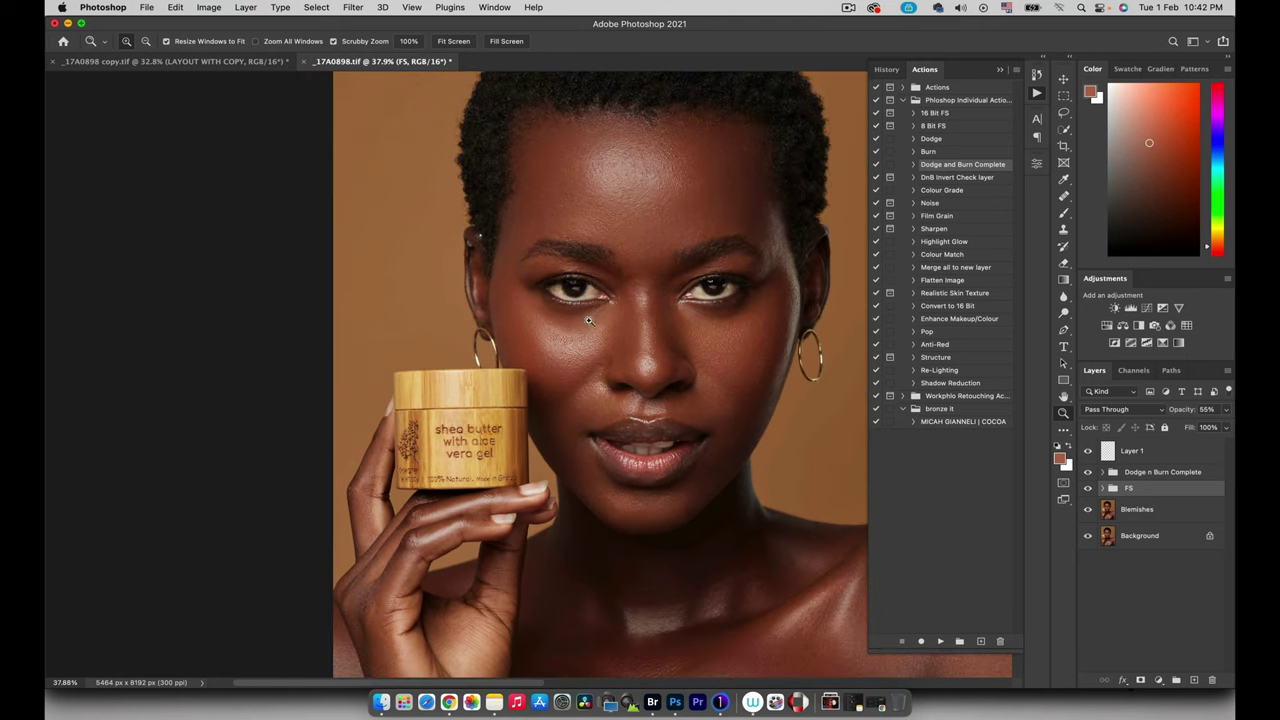
scroll(592, 322, up, 6)
drag(612, 313, 606, 313)
click(1107, 454)
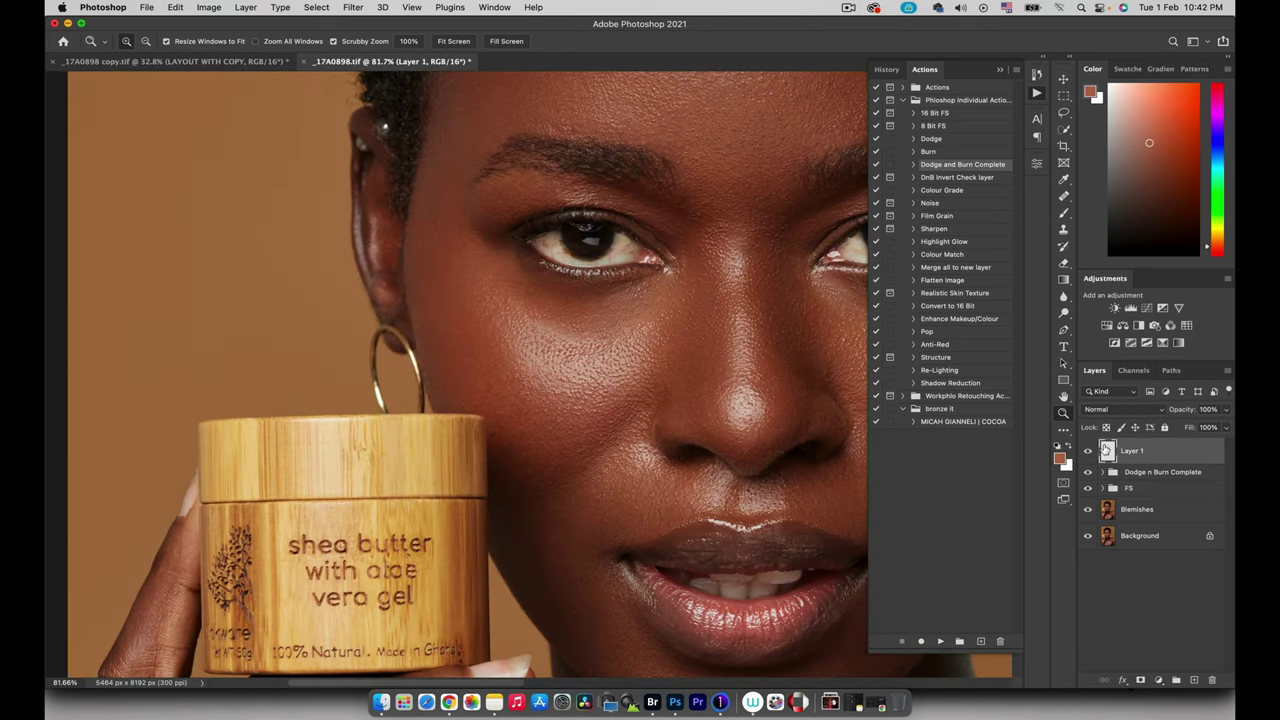
key(j)
mouse_move(549, 326)
mouse_down()
mouse_move(544, 349)
mouse_move(590, 355)
mouse_move(545, 328)
mouse_up()
alt+click(540, 345)
alt+click(580, 360)
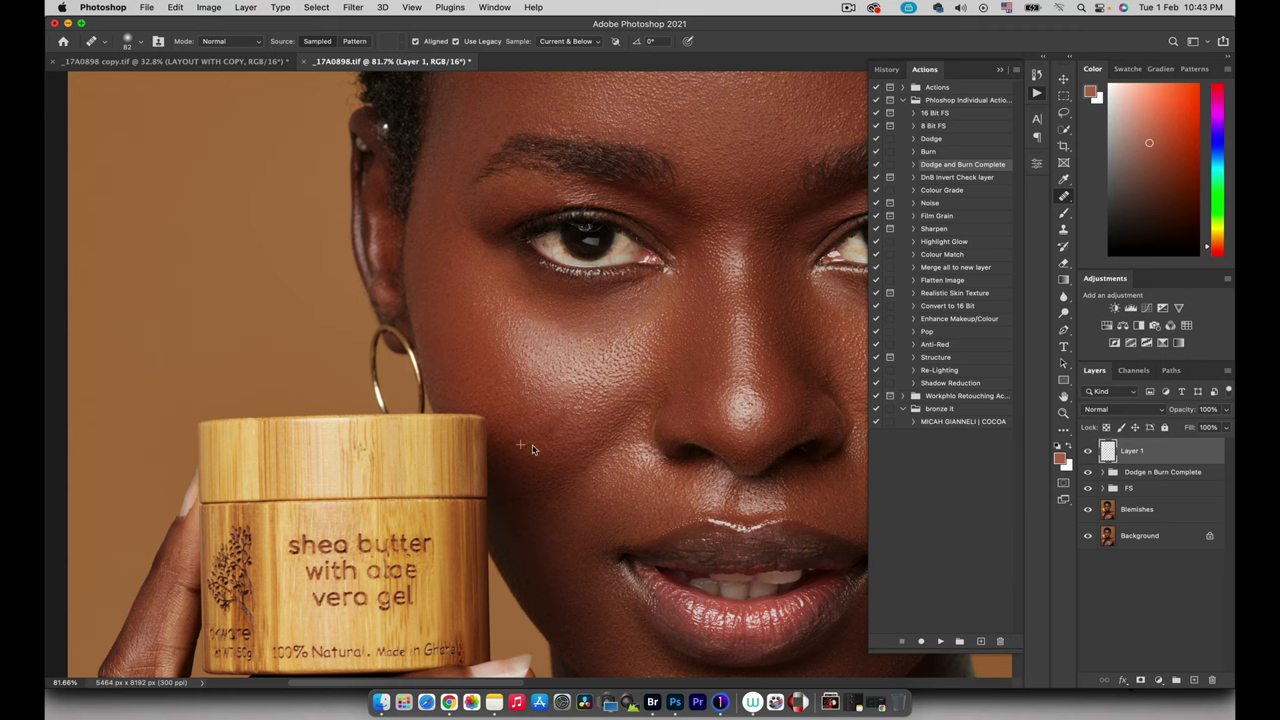
Examine the healed skin on both cheeks, close up and across the whole portrait.
key(z)
drag(573, 337, 534, 335)
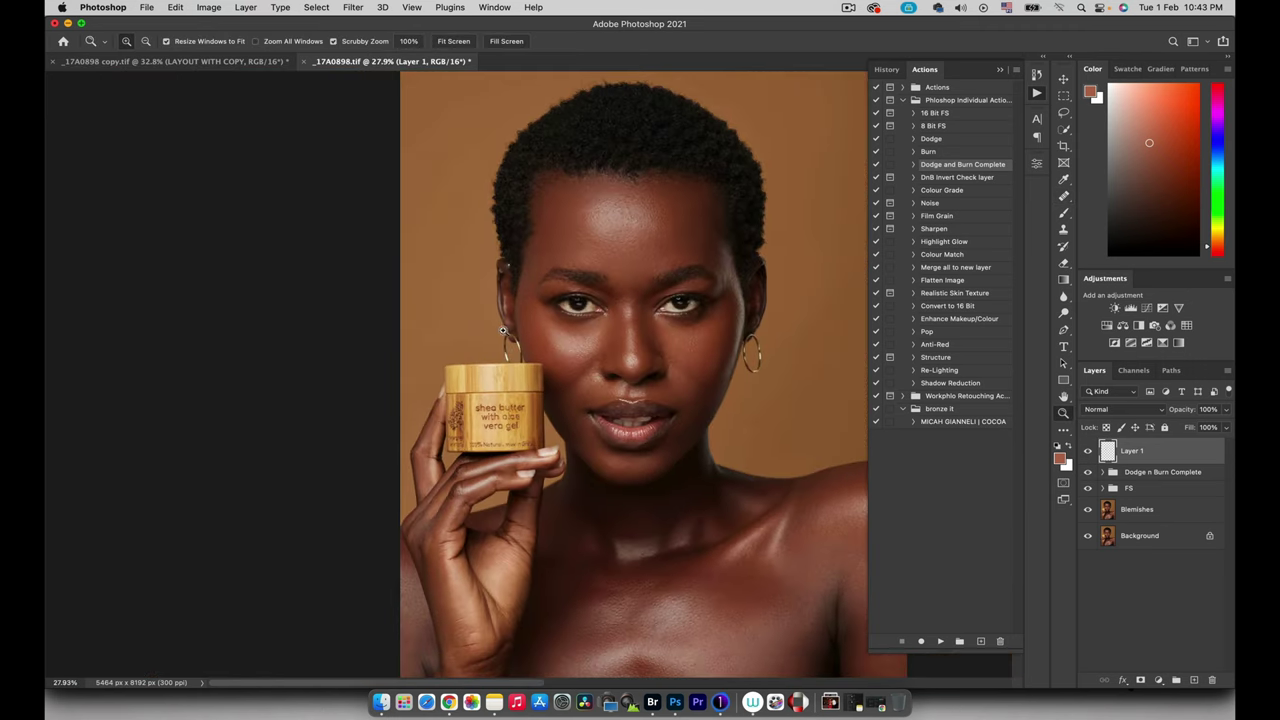
drag(716, 341, 742, 334)
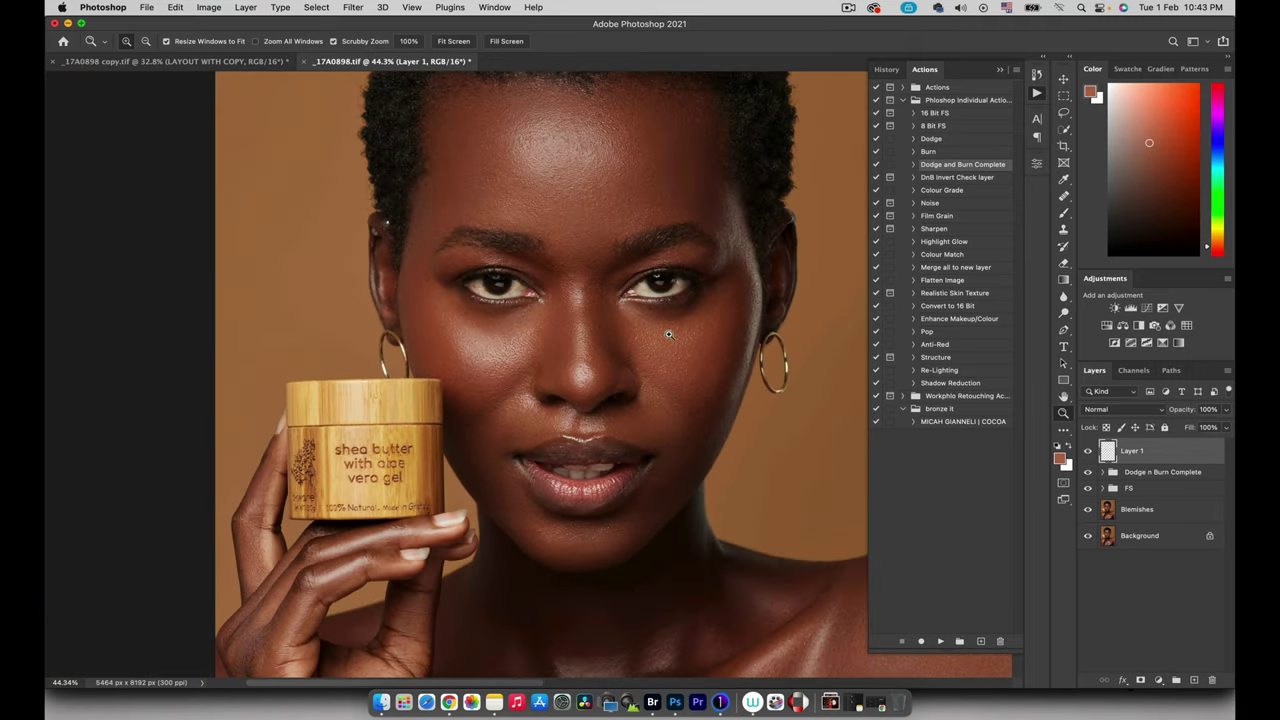
key(s)
key(j)
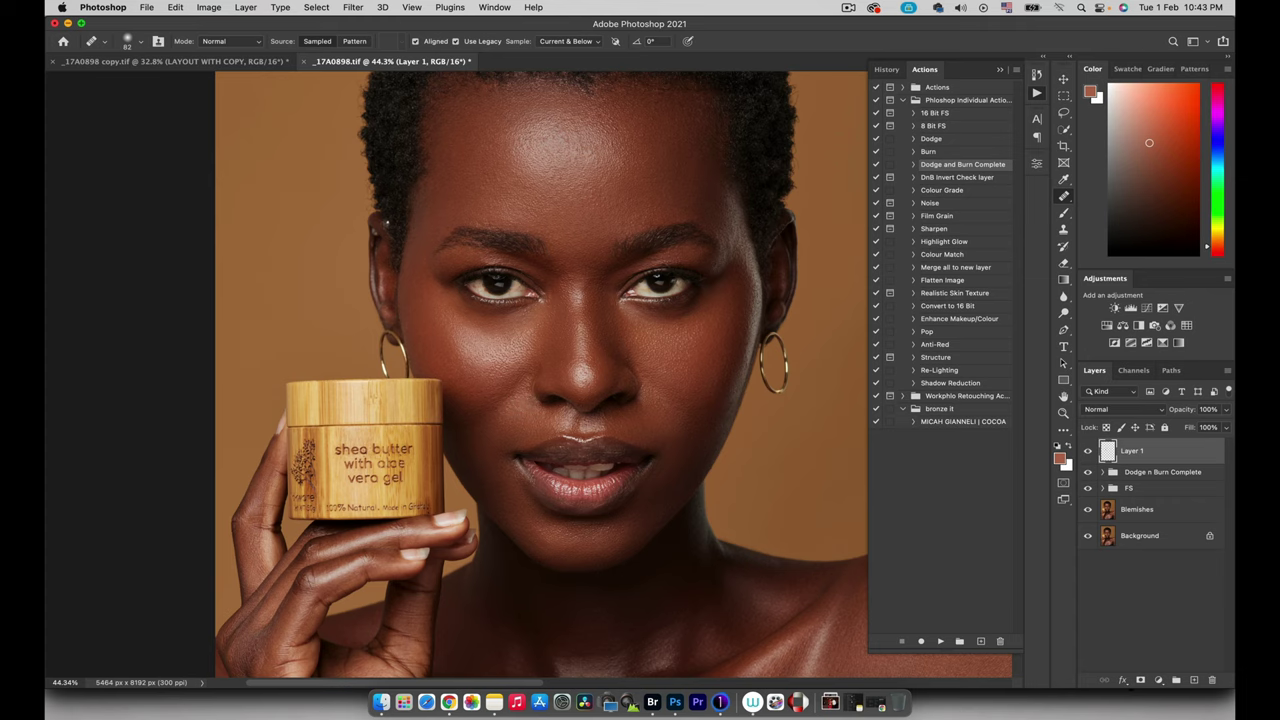
key(z)
drag(672, 362, 536, 357)
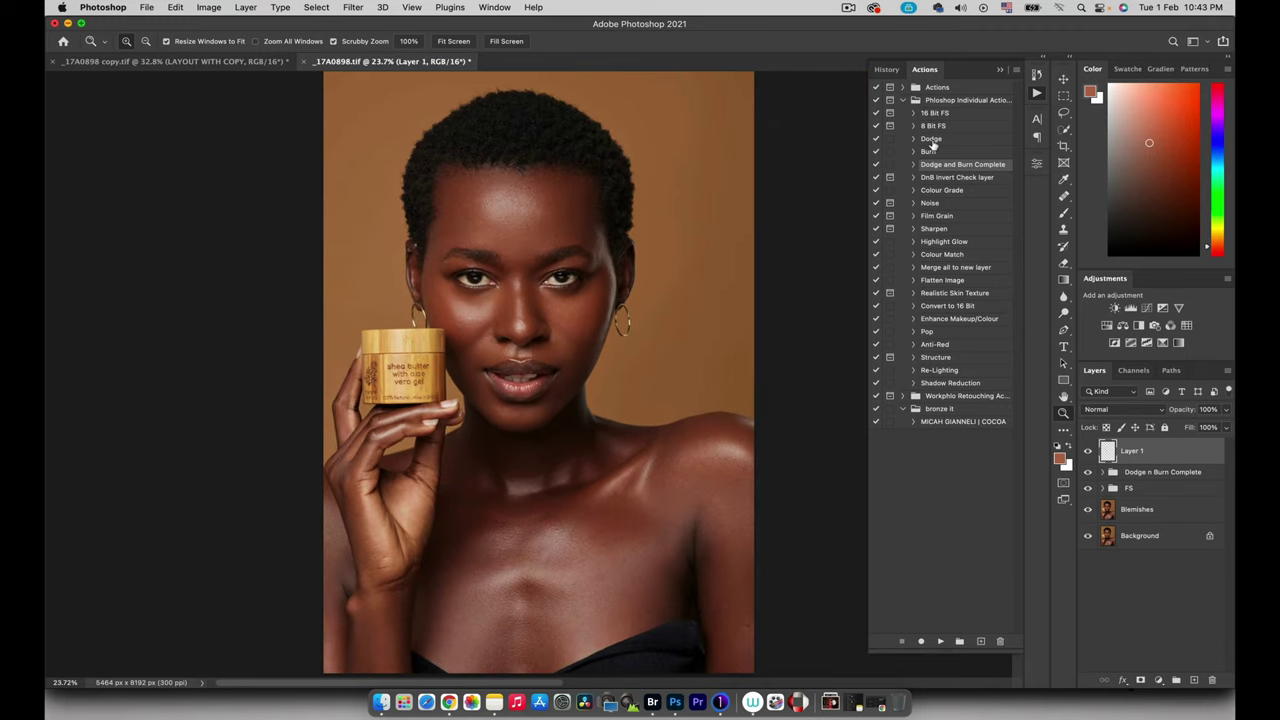
Run the Dodge and Burn actions together to add a separate curves layer for each above Layer 1.
click(931, 140)
shift+click(938, 153)
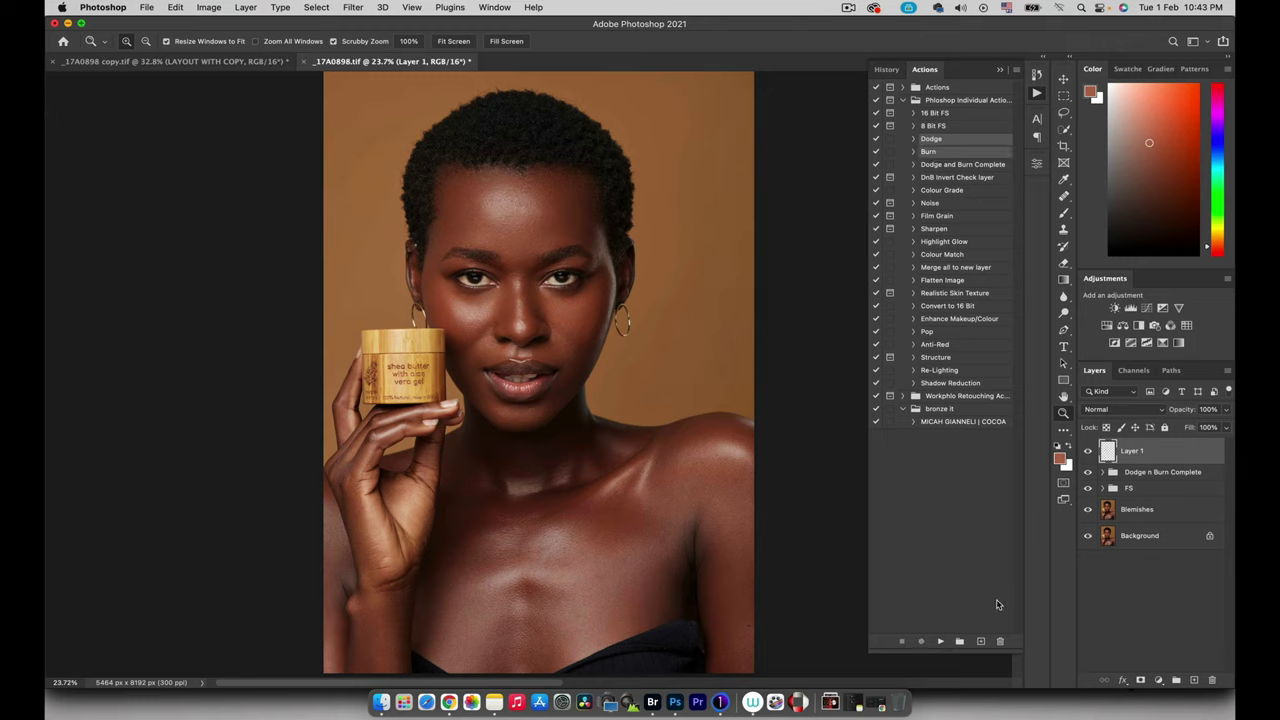
click(940, 641)
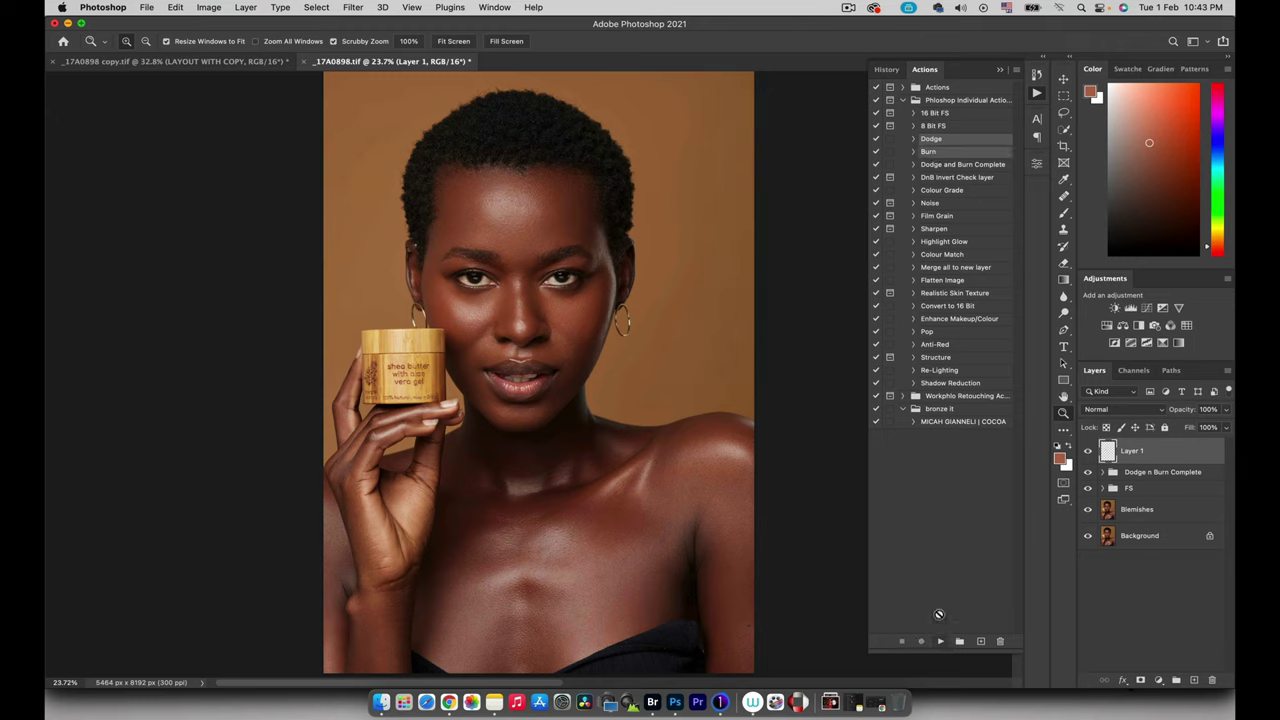
Run the DnB Invert Check layer action and shape its curve with points at input 196, output 148 and input 76, output 39.
click(945, 178)
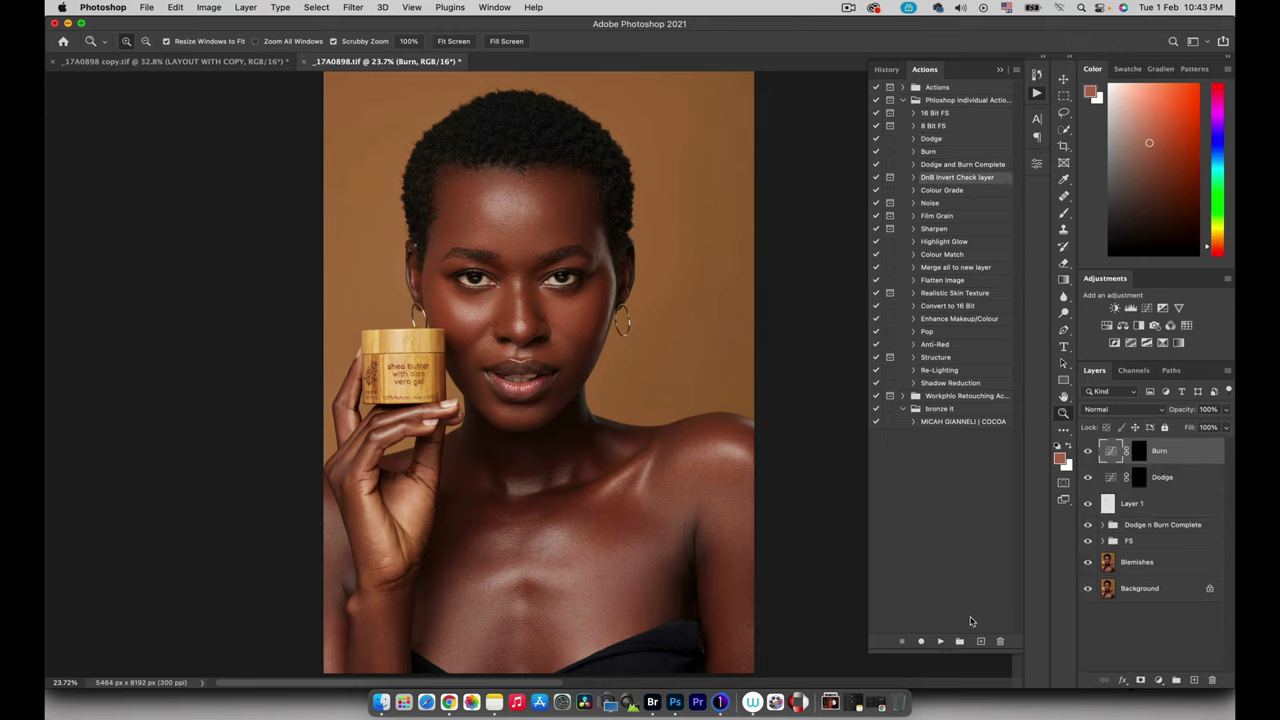
click(940, 641)
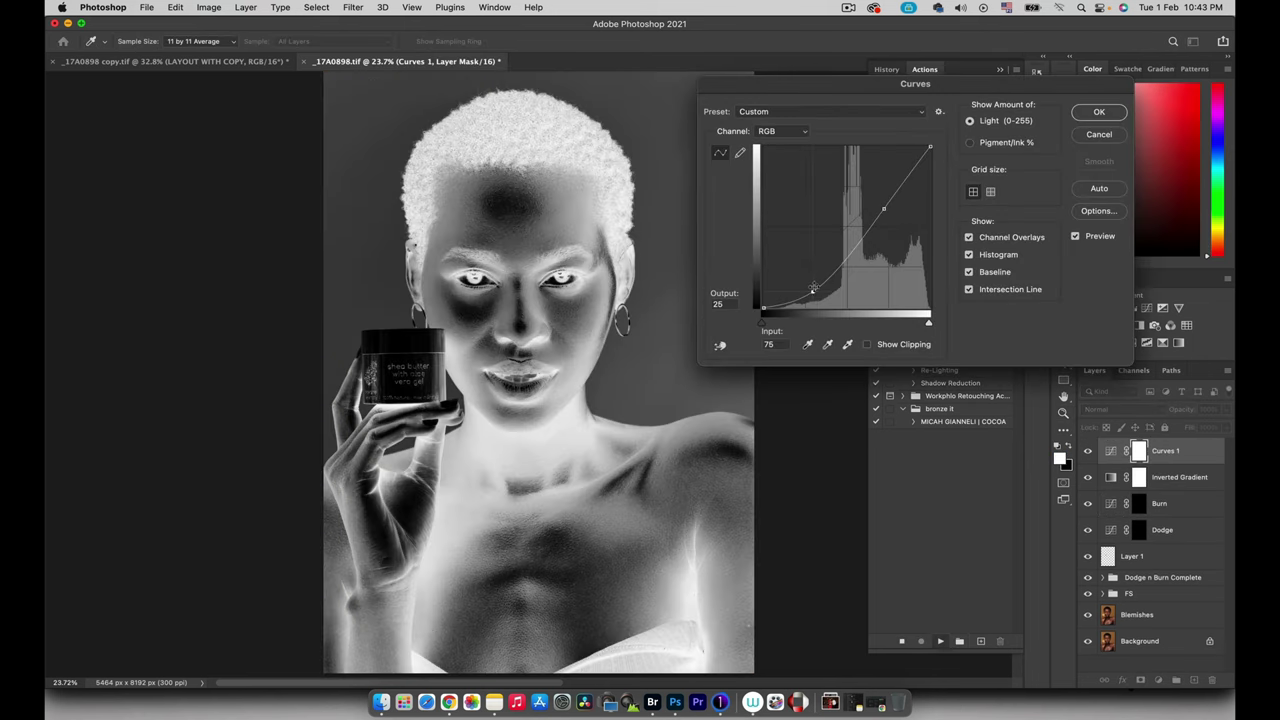
mouse_move(813, 287)
mouse_down()
mouse_move(810, 270)
mouse_move(813, 289)
mouse_up()
drag(884, 209, 891, 214)
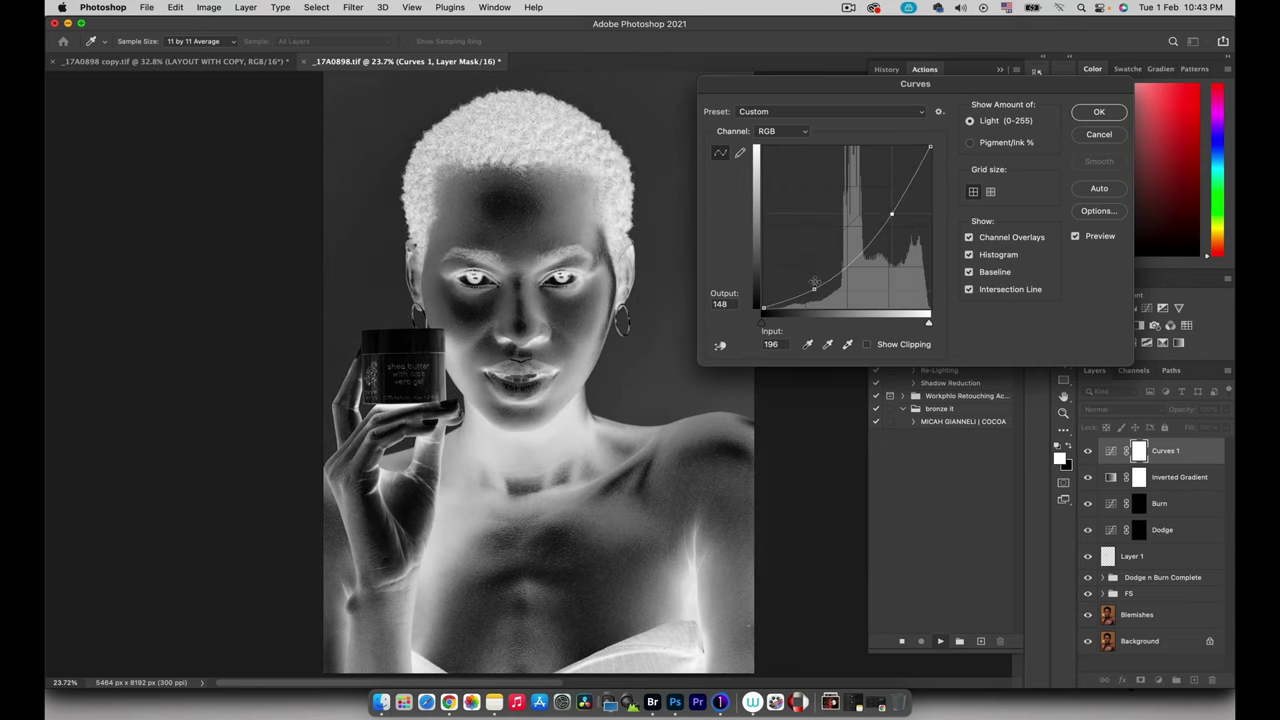
drag(815, 284, 813, 282)
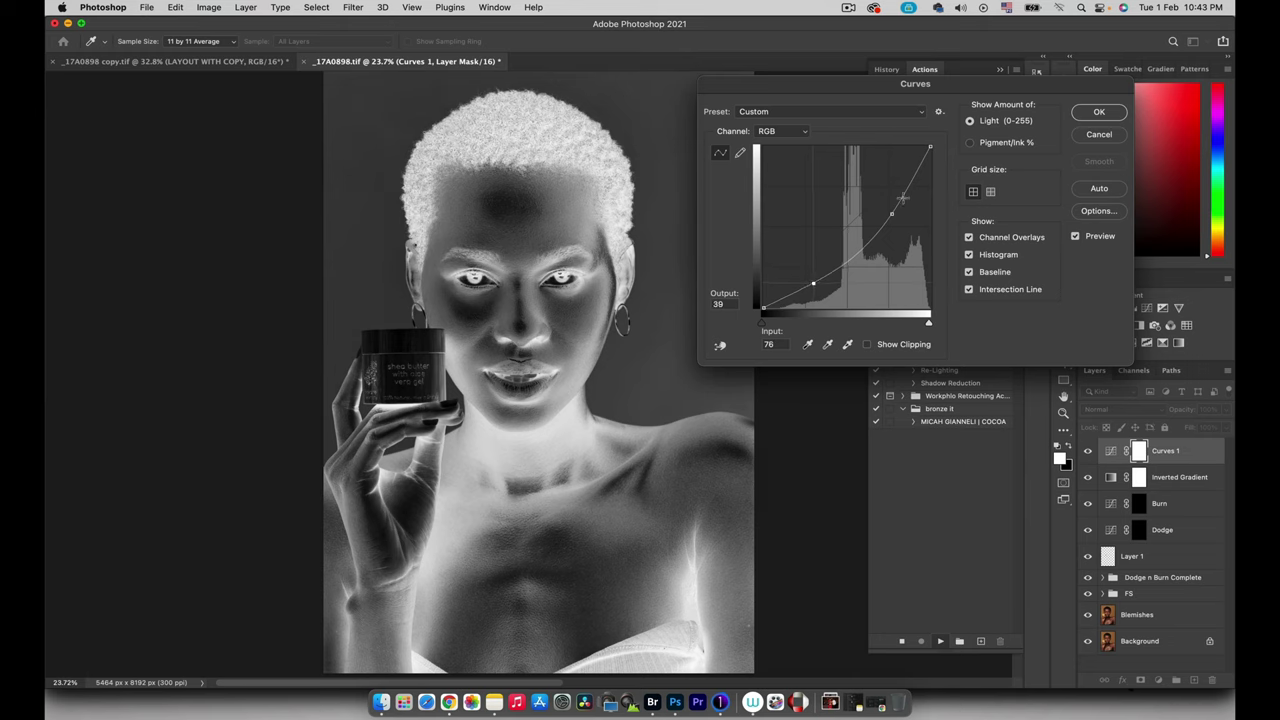
click(1096, 112)
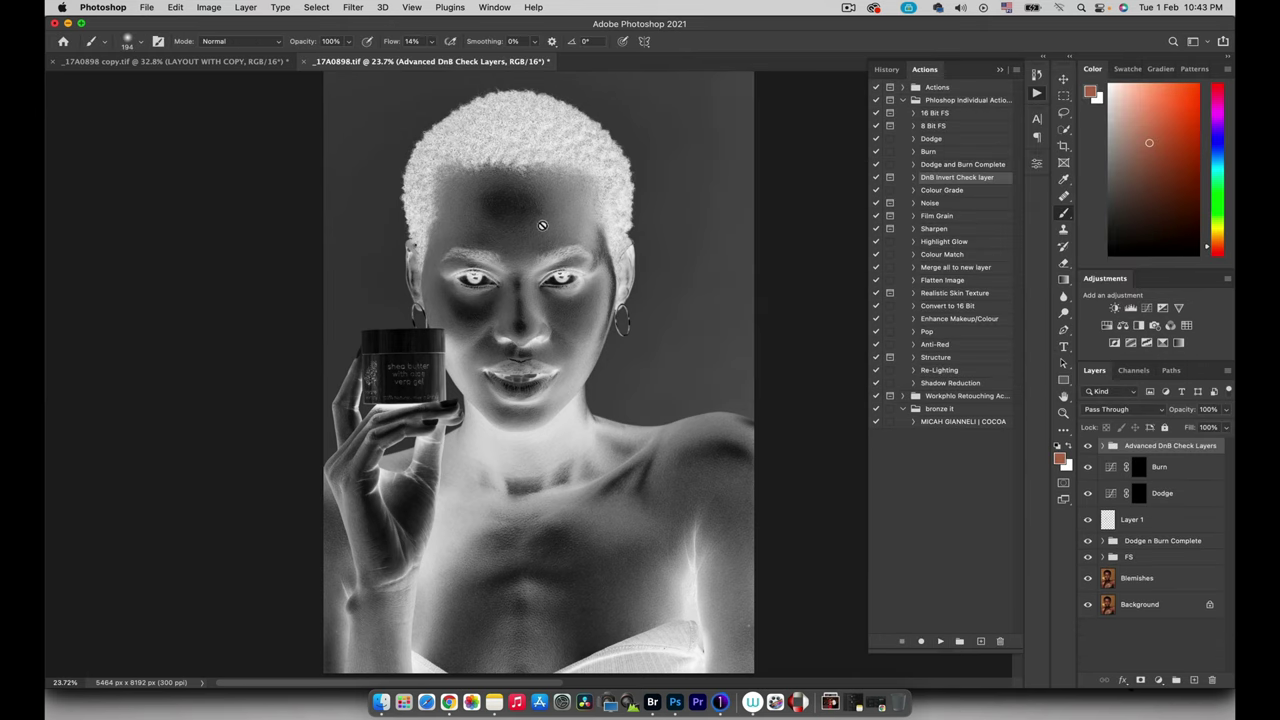
Select the Dodge layer's mask and set up the Brush with 1% flow to even out tones on the face.
key(z)
mouse_move(518, 193)
mouse_down()
mouse_move(612, 177)
mouse_move(565, 189)
mouse_move(585, 190)
mouse_move(565, 200)
mouse_move(543, 260)
mouse_move(551, 223)
mouse_up()
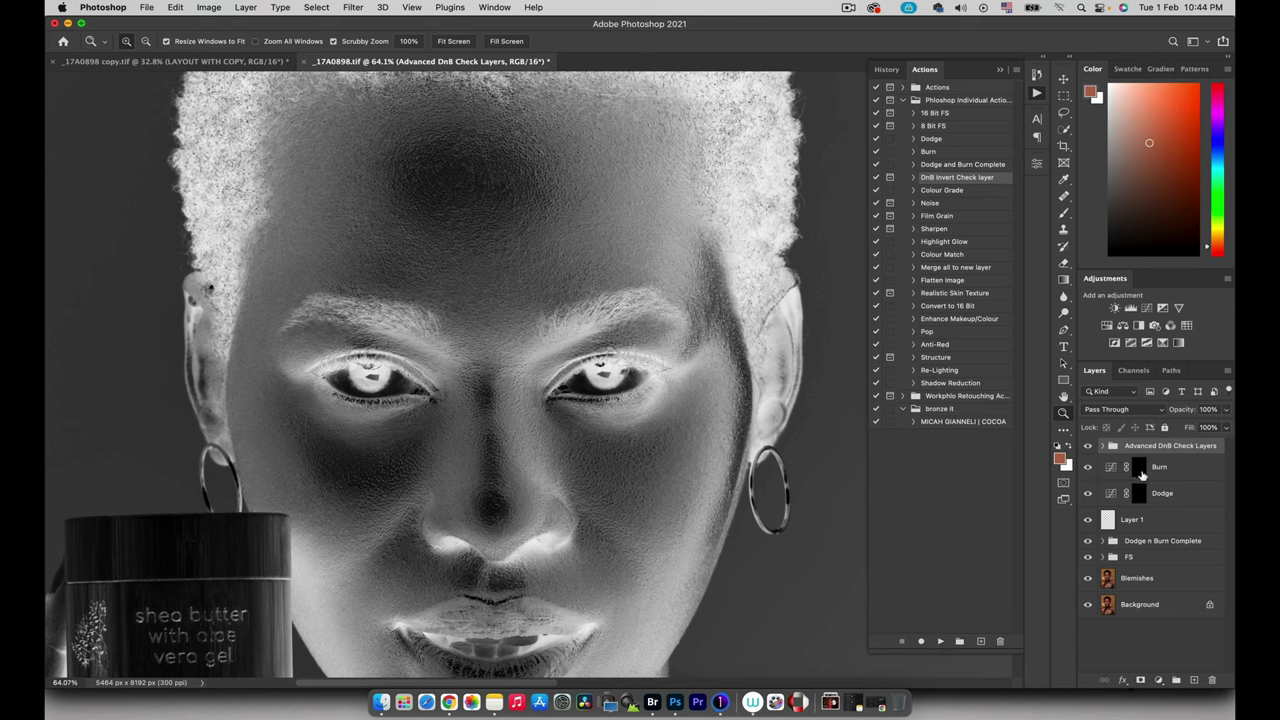
click(1139, 493)
key(b)
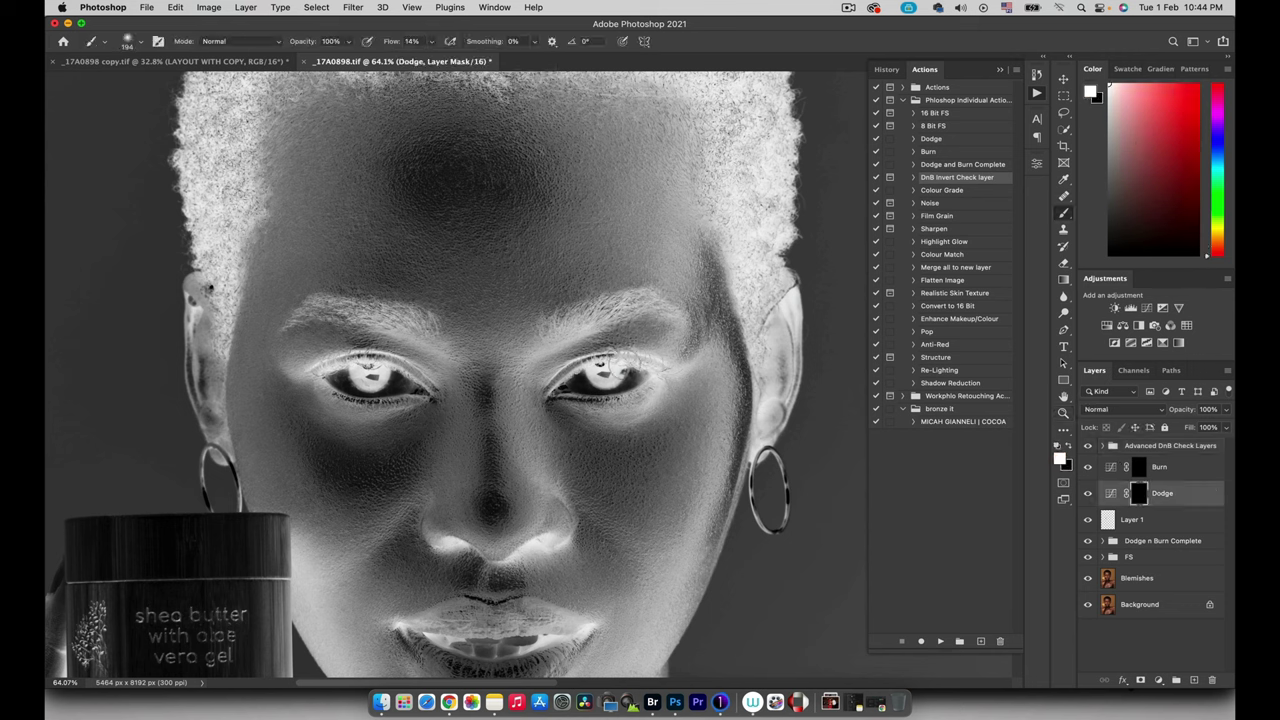
drag(449, 417, 426, 423)
drag(391, 47, 352, 52)
key(Return)
Compare the face with the Dodge layer hidden and shown, both with and without the DnB check layers.
click(1088, 493)
click(1088, 493)
click(1088, 494)
click(1089, 495)
click(1088, 494)
click(1088, 494)
click(1089, 449)
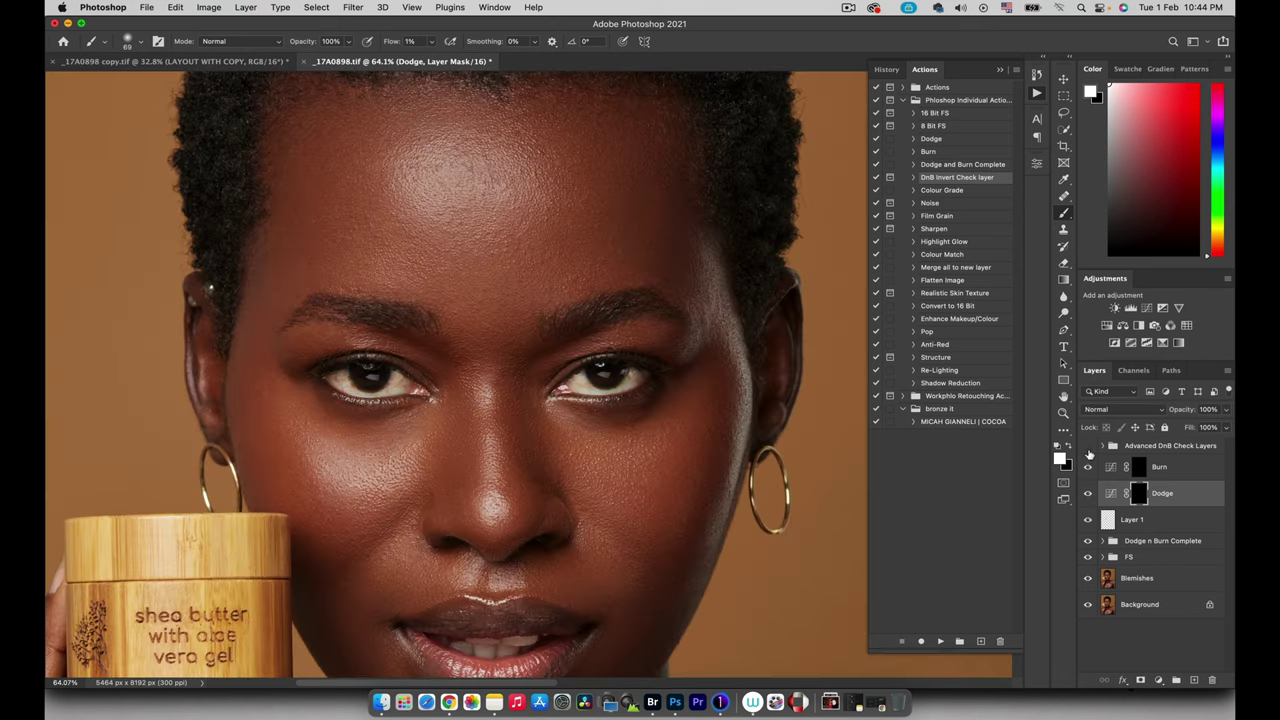
click(1089, 495)
click(1089, 495)
click(1088, 495)
click(1088, 495)
click(1088, 446)
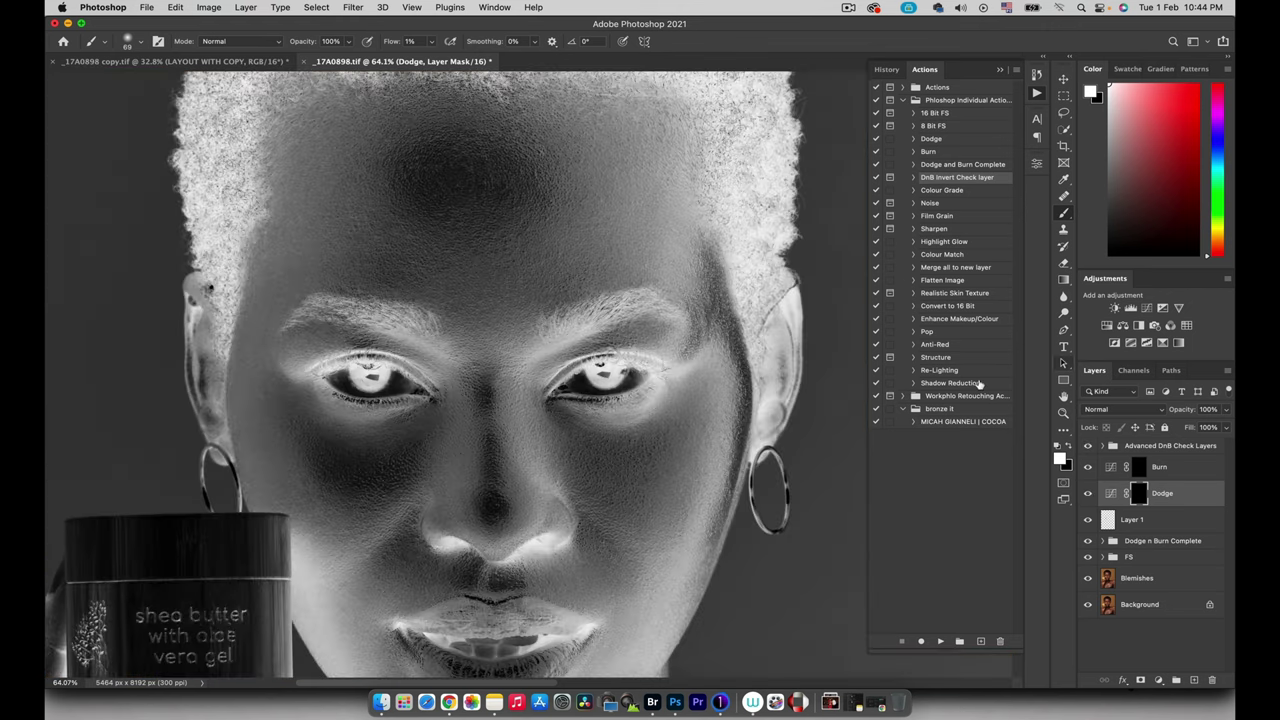
Alternate between the Burn and Dodge masks, evening out light and dark patches on the face with a small 1% flow Brush.
drag(596, 405, 627, 348)
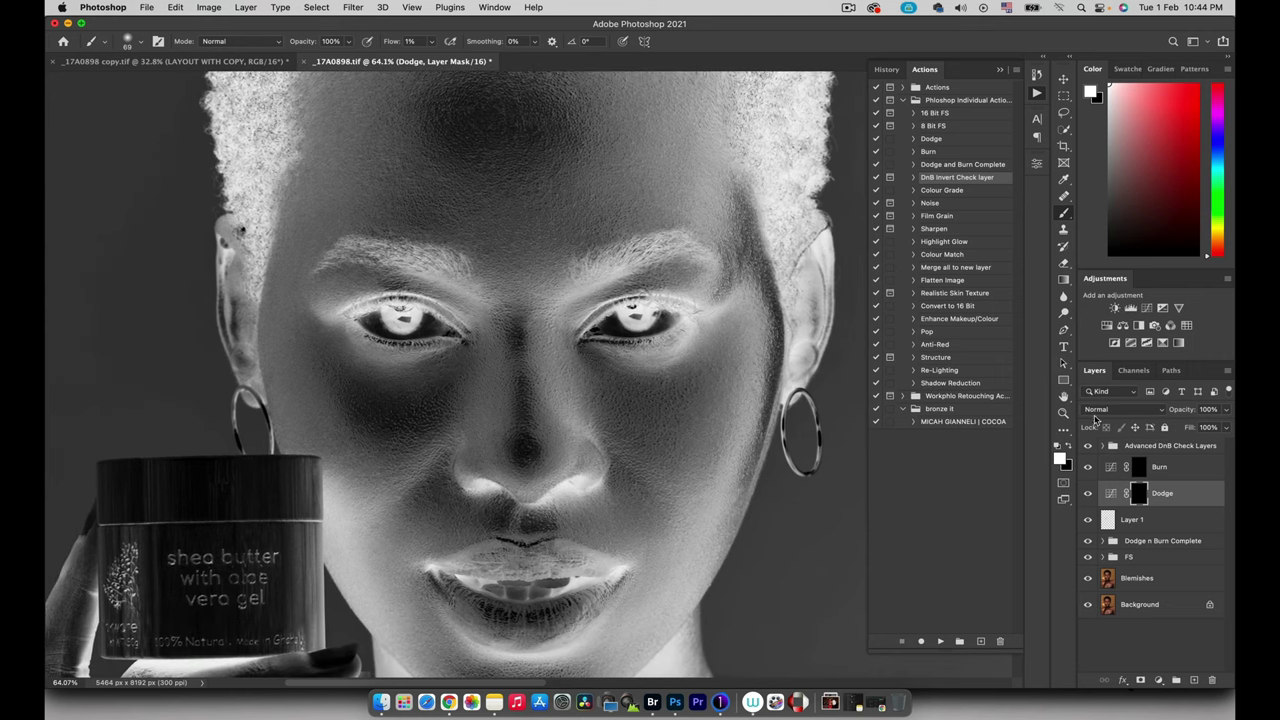
click(1155, 468)
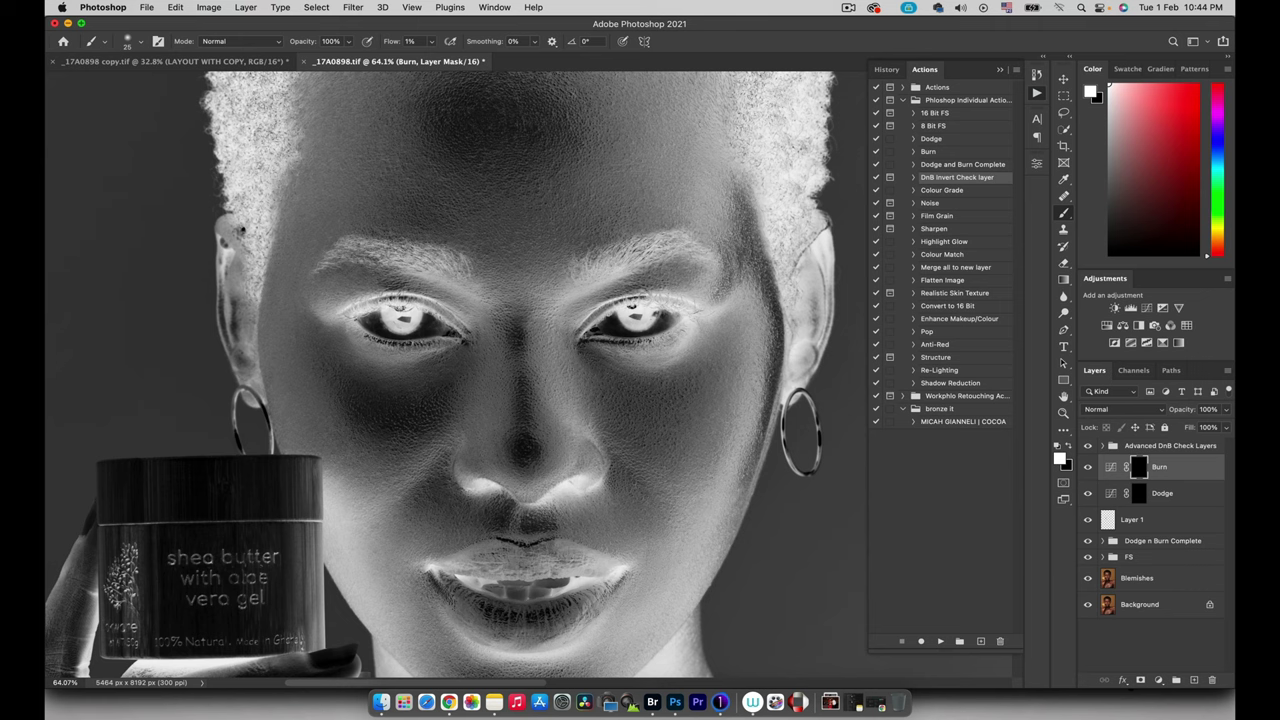
scroll(709, 251, down, 5)
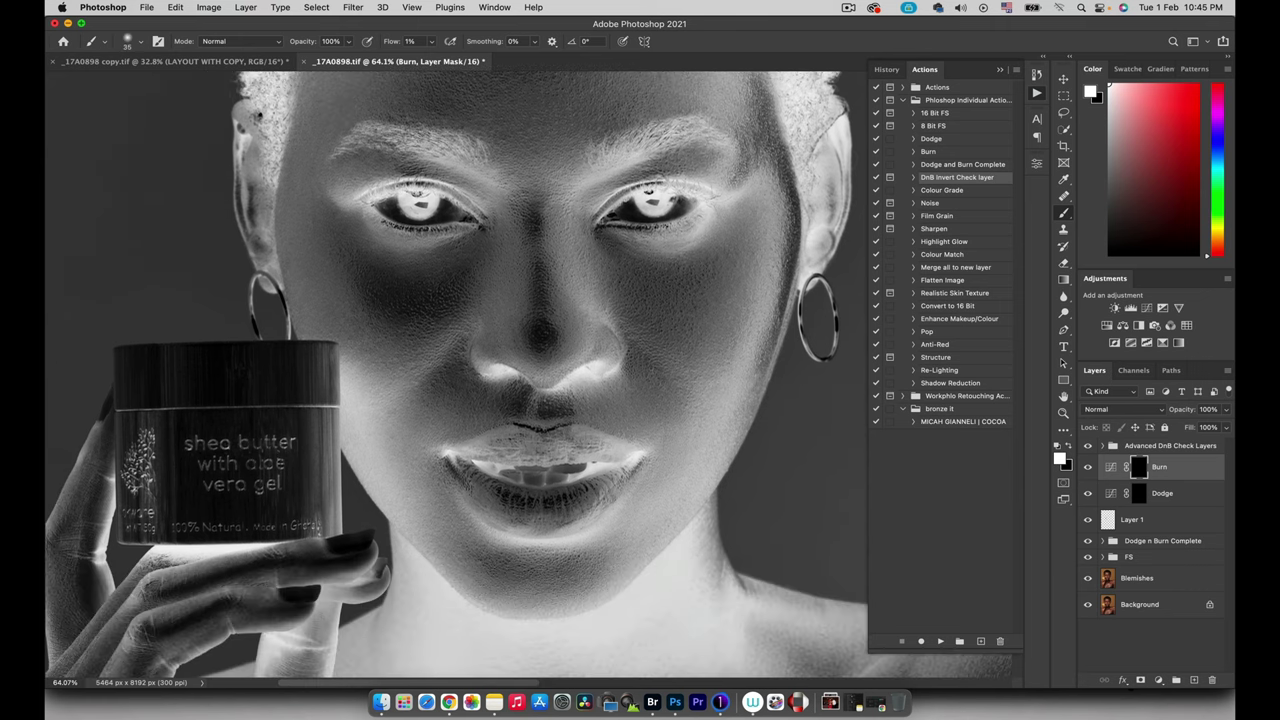
click(1140, 493)
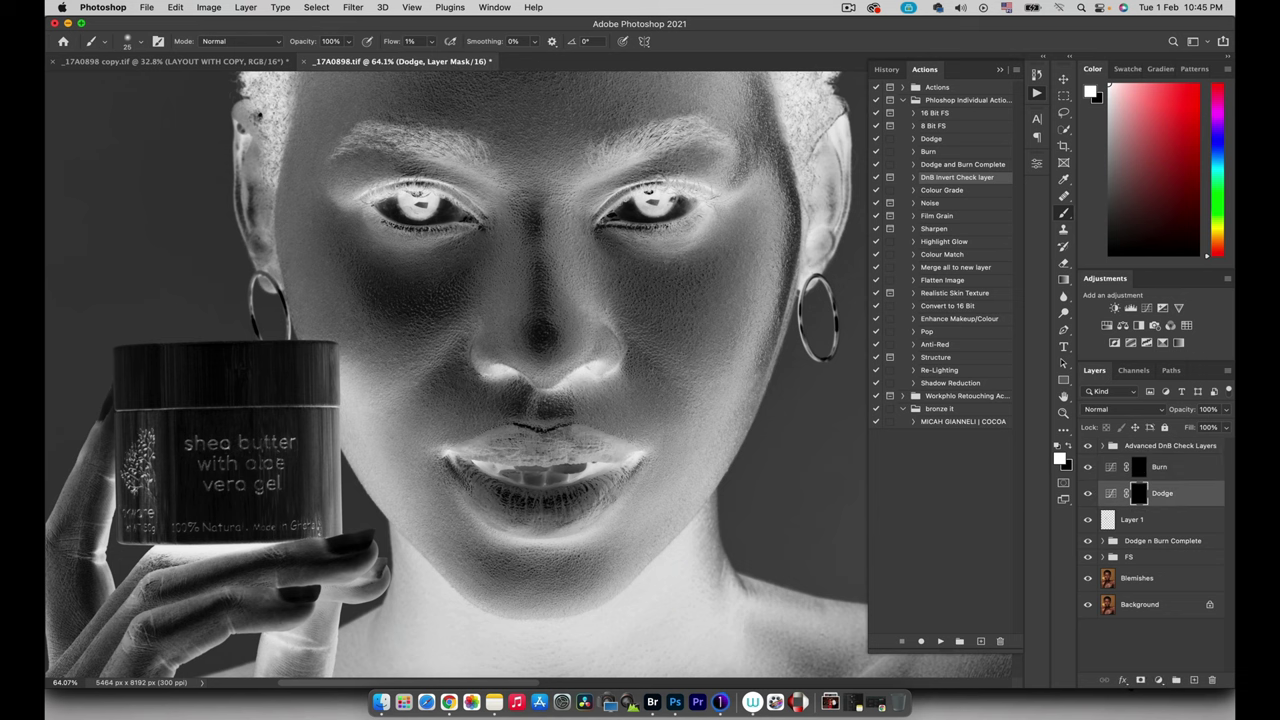
scroll(540, 350, up, 2)
click(1139, 467)
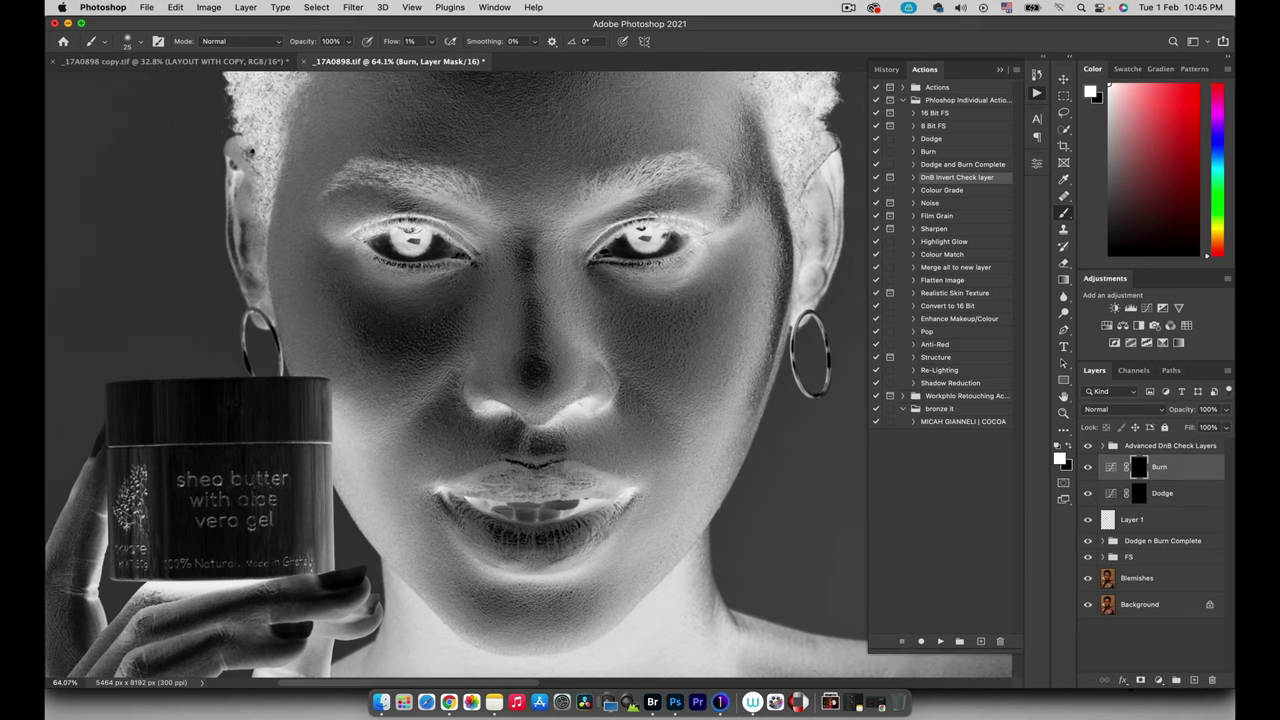
scroll(456, 375, up, 6)
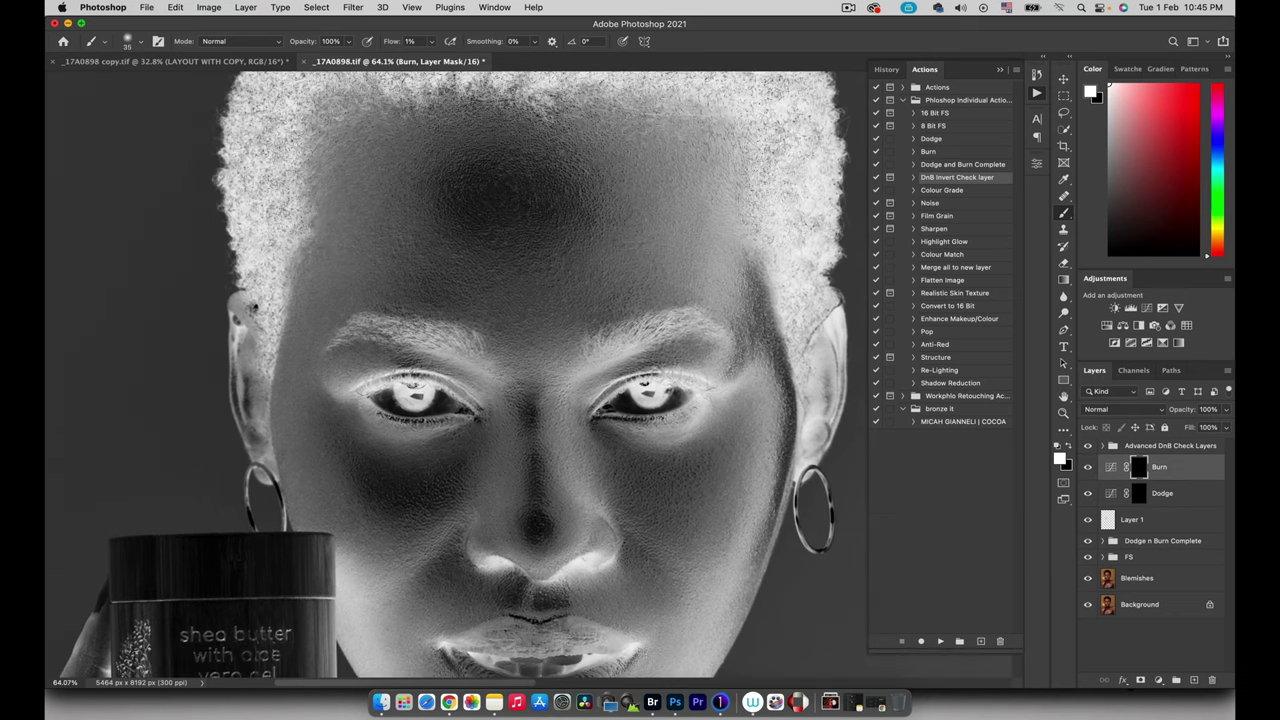
Continue evening out bright patches on the face on the Burn mask and enlarge the Brush.
drag(529, 480, 631, 331)
drag(615, 600, 597, 266)
drag(592, 520, 628, 384)
scroll(628, 384, up, 8)
scroll(628, 384, left, 9)
scroll(628, 384, down, 2)
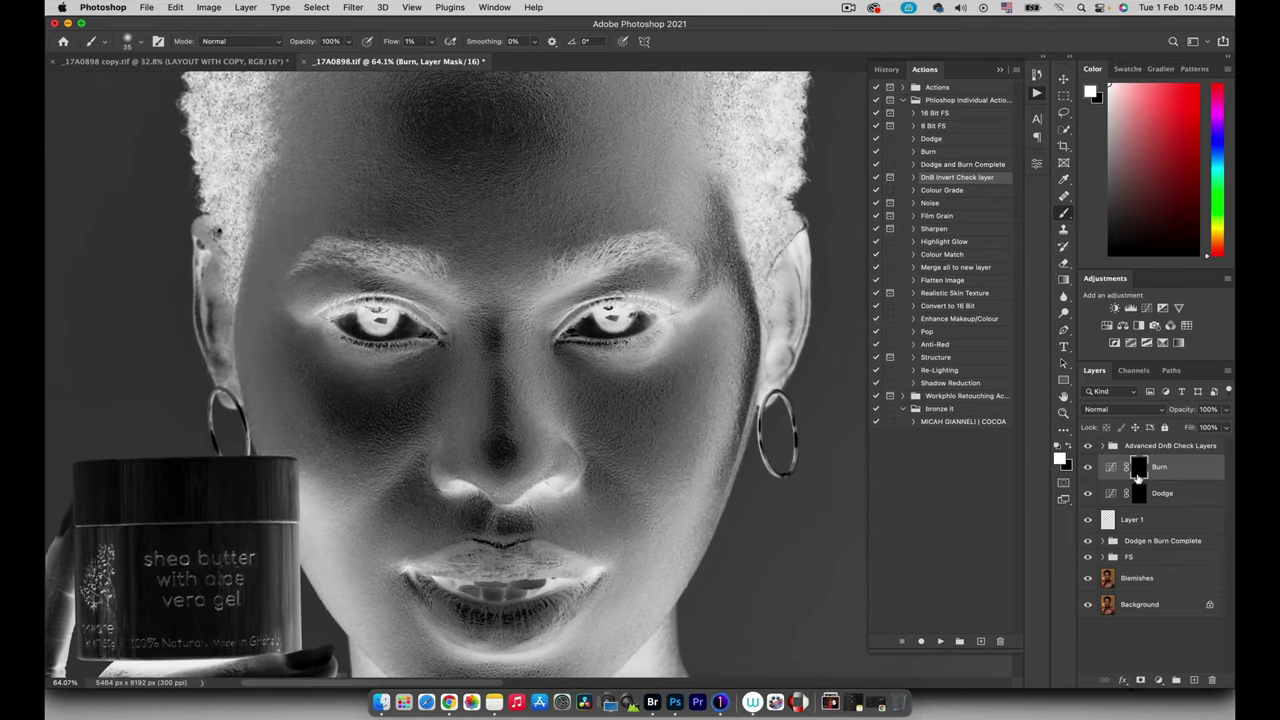
key(bracketright)
key(bracketright)
key(bracketright)
key(bracketright)
key(bracketright)
key(bracketright)
key(bracketright)
Check the natural-colour face without the Advanced DnB Check Layers group, delete that group and add a blank layer on top.
click(1088, 446)
key(z)
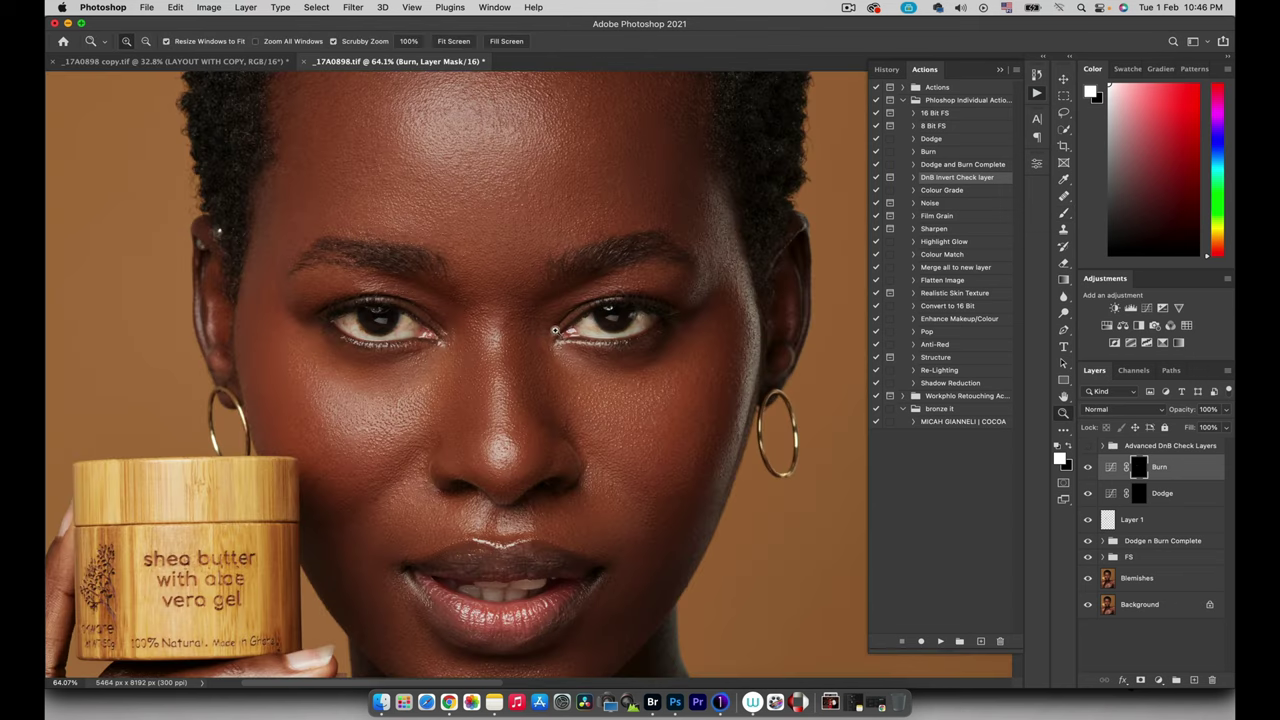
mouse_move(558, 334)
mouse_down()
mouse_move(496, 363)
mouse_move(600, 364)
mouse_move(555, 388)
mouse_move(546, 332)
mouse_move(623, 309)
mouse_move(565, 342)
mouse_move(550, 336)
mouse_move(586, 277)
mouse_move(546, 316)
mouse_up()
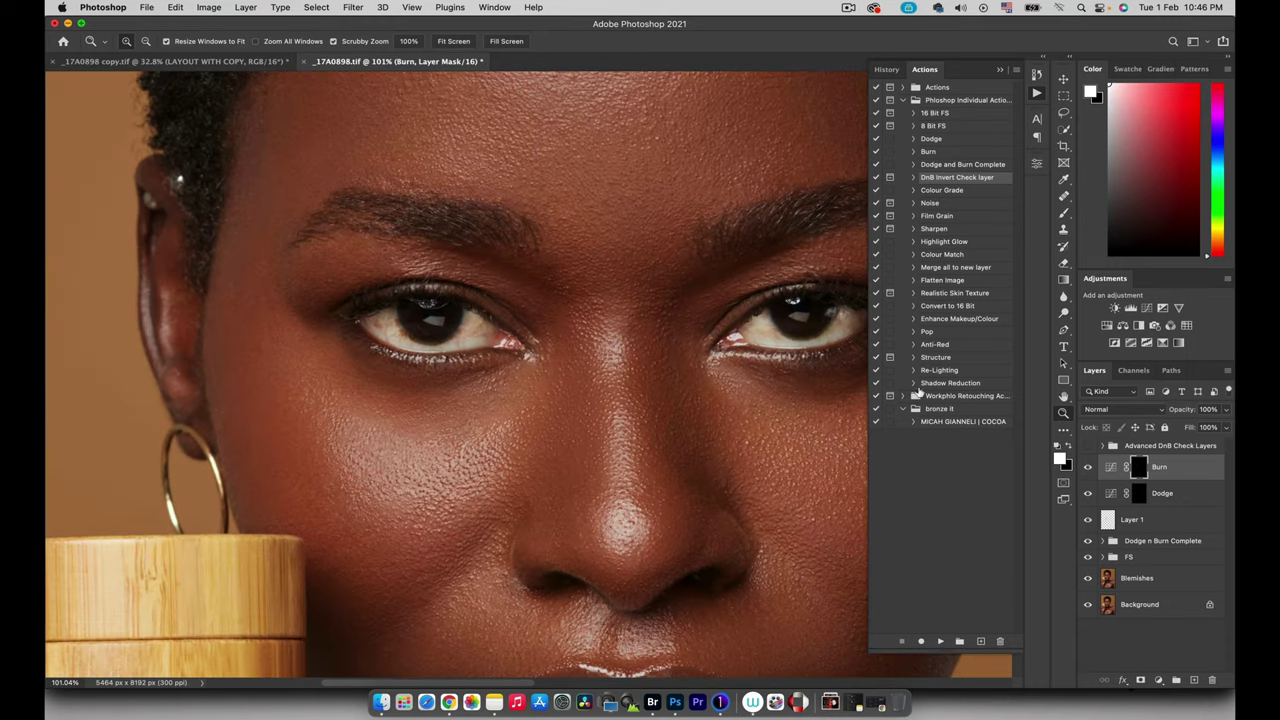
click(1128, 448)
key(Delete)
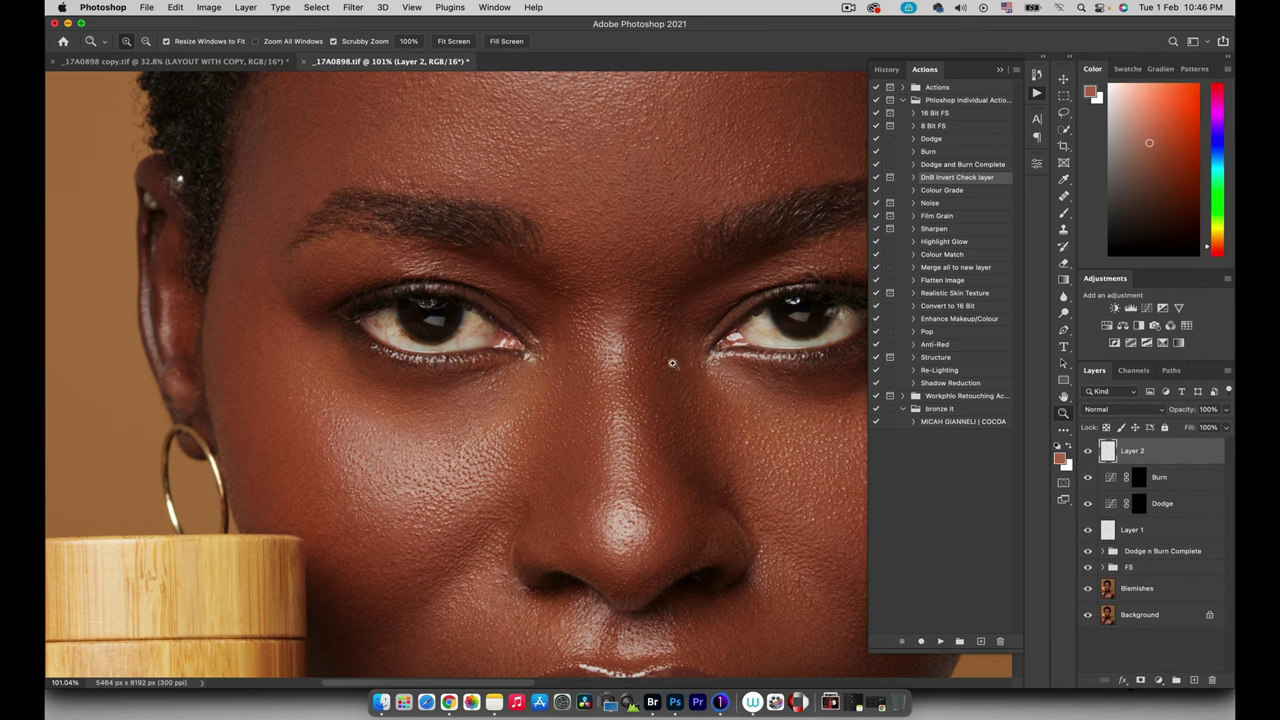
Brighten the white of the eye on the jar's side on Layer 2 with a small white Brush at 1% flow.
drag(448, 309, 472, 305)
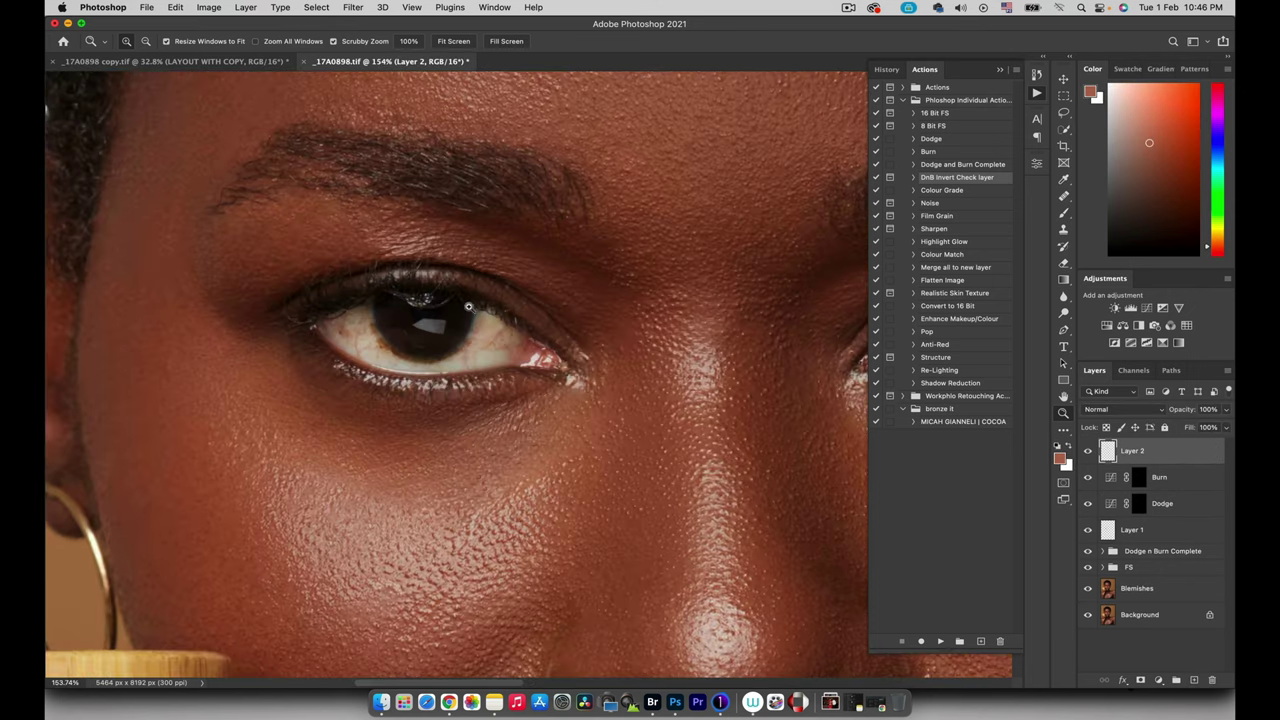
key(b)
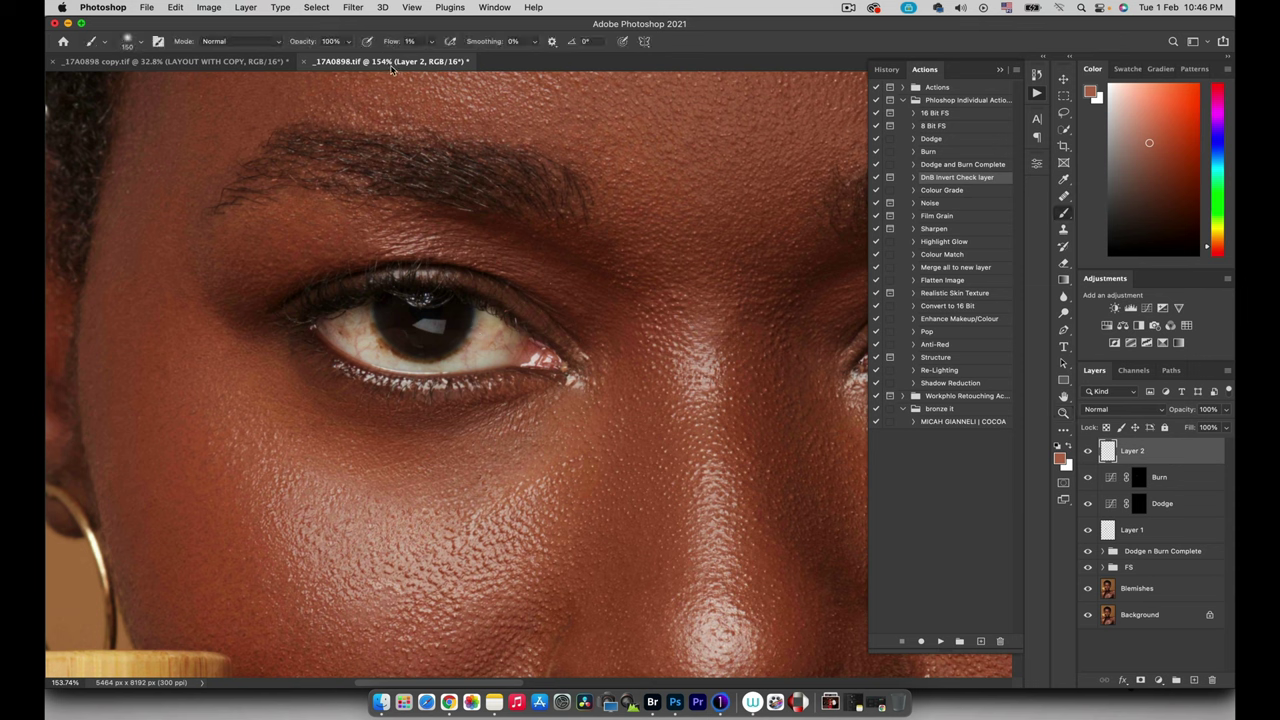
key(x)
mouse_move(485, 330)
ctrl+alt+mouse_down()
mouse_move(438, 335)
mouse_move(476, 351)
mouse_move(499, 338)
mouse_move(490, 355)
mouse_move(497, 335)
mouse_move(479, 356)
ctrl+alt+mouse_up()
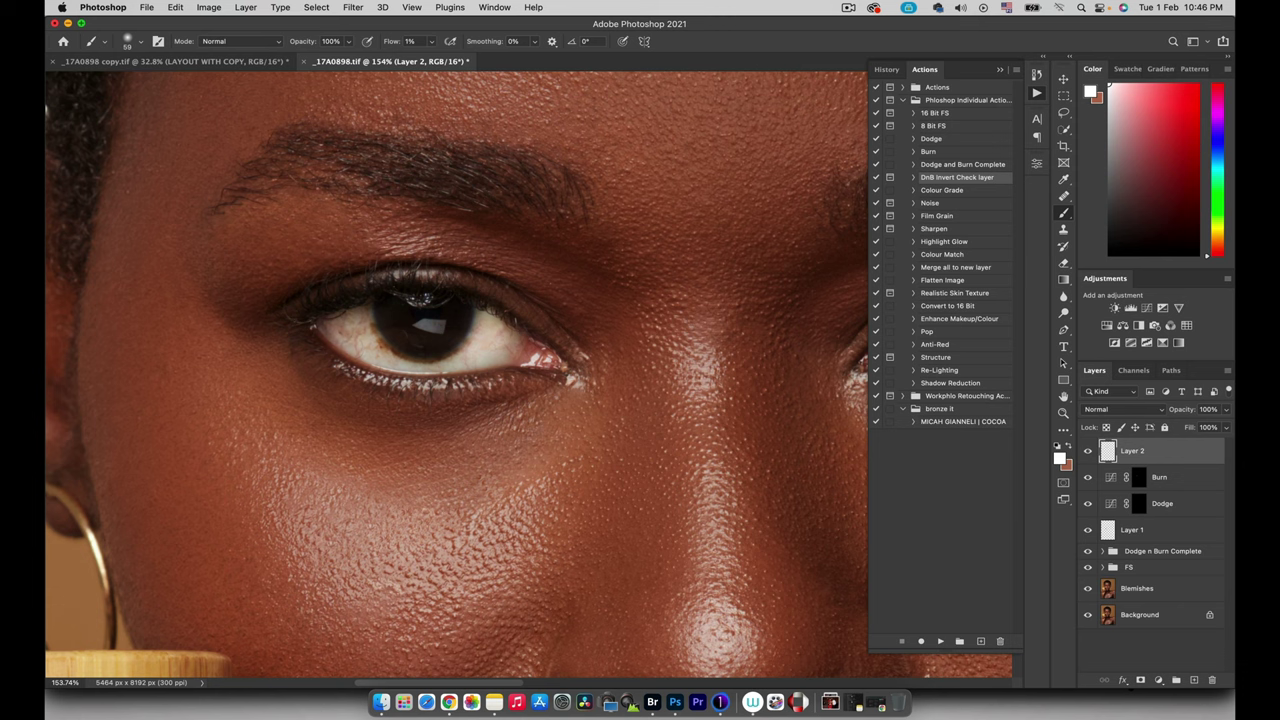
mouse_move(352, 341)
mouse_down()
mouse_move(378, 353)
mouse_move(357, 338)
mouse_up()
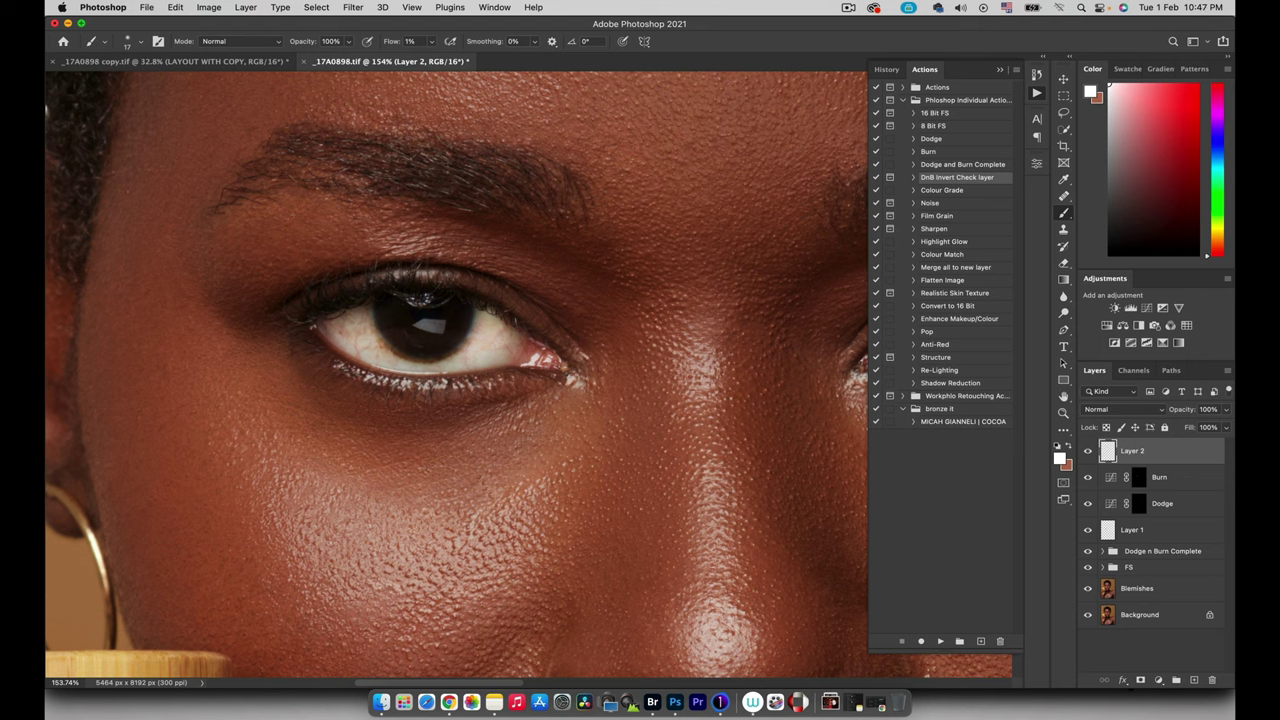
drag(359, 336, 362, 335)
Continue brightening the eye whites across to the other eye, enlarging the Brush to 35 px.
key(h)
drag(566, 298, 440, 318)
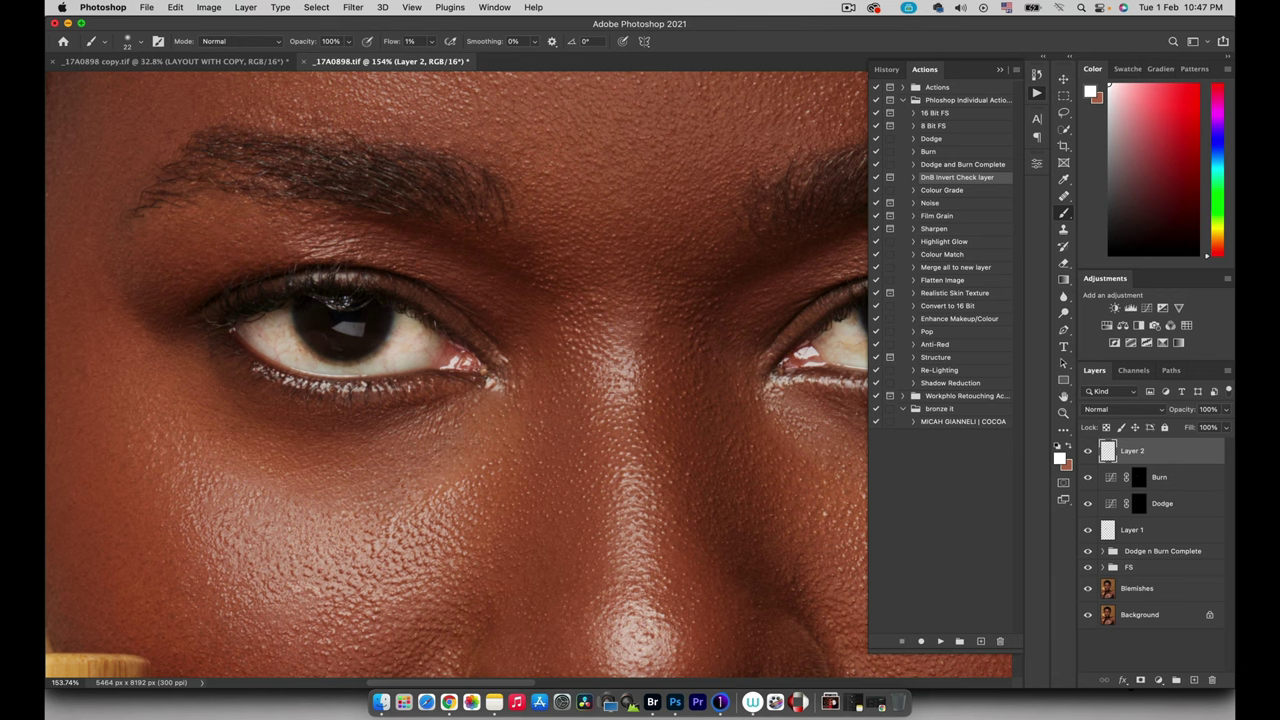
drag(547, 294, 304, 292)
key(bracketright)
key(bracketright)
key(bracketleft)
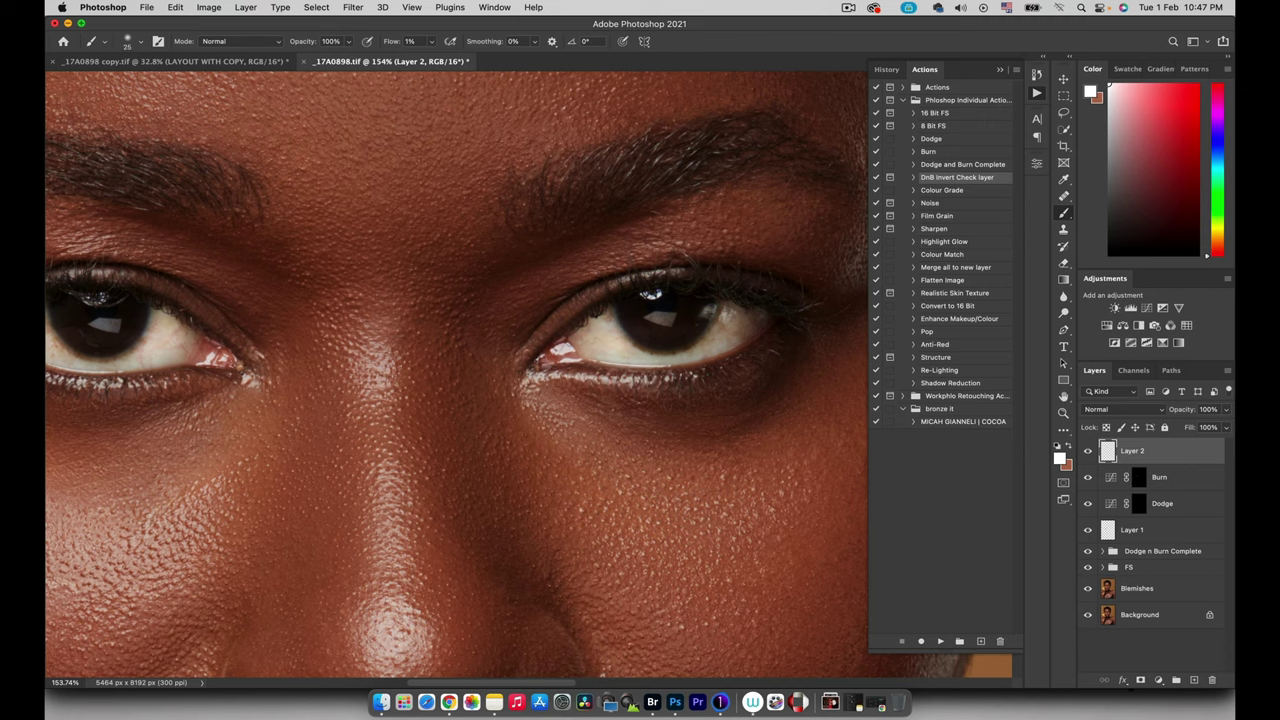
key(bracketright)
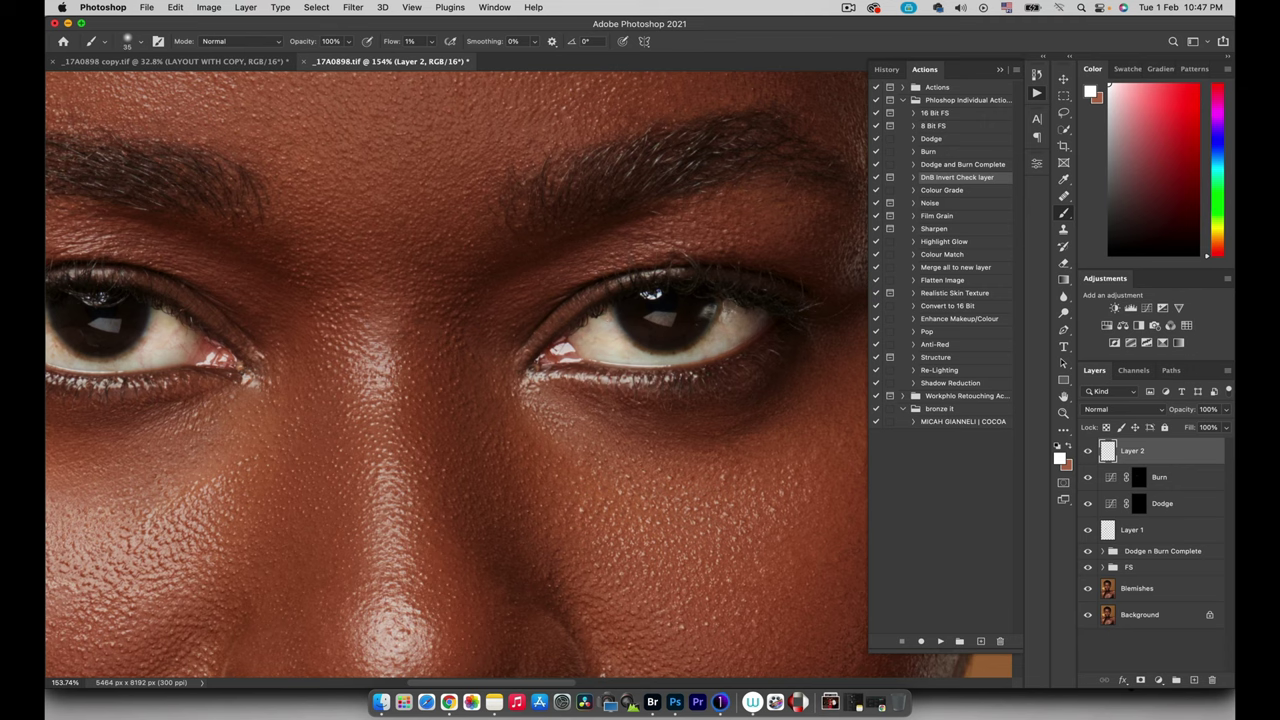
Reduce the opacity of Layer 2 to 64% and check the eyes close up and in the full portrait.
key(z)
drag(660, 350, 560, 352)
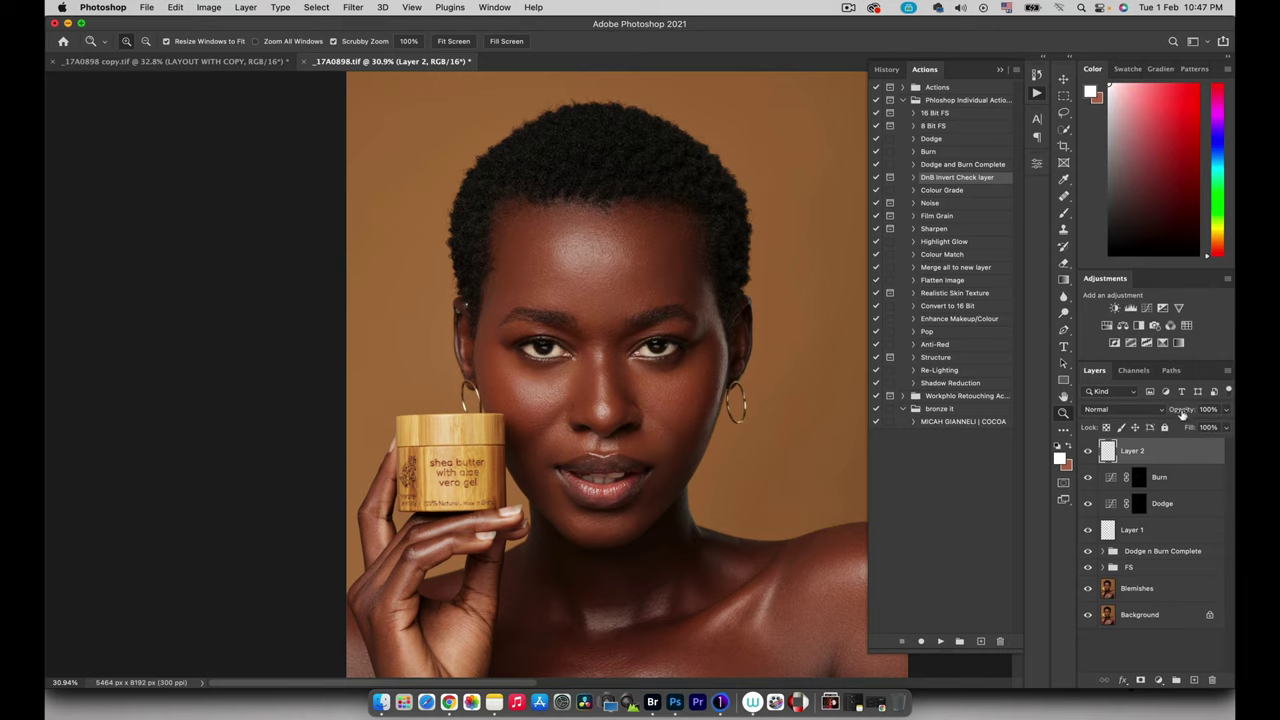
drag(1182, 413, 1160, 418)
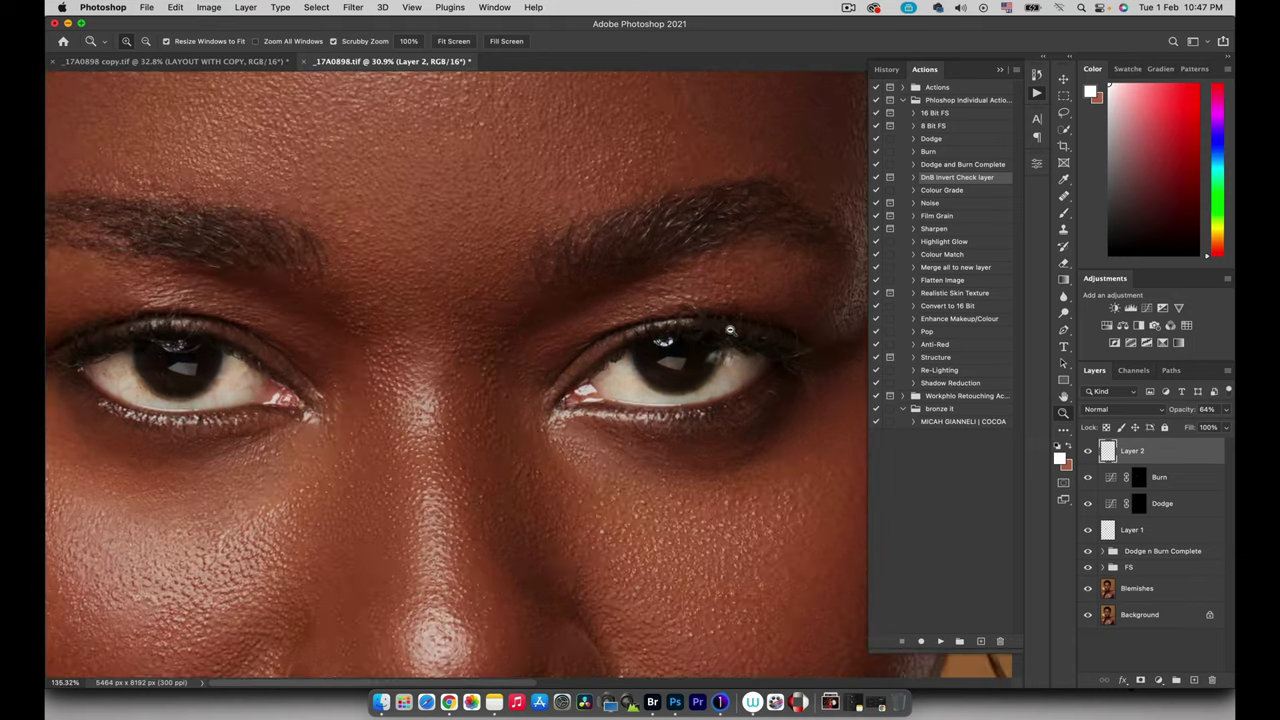
drag(670, 342, 617, 356)
drag(766, 390, 609, 346)
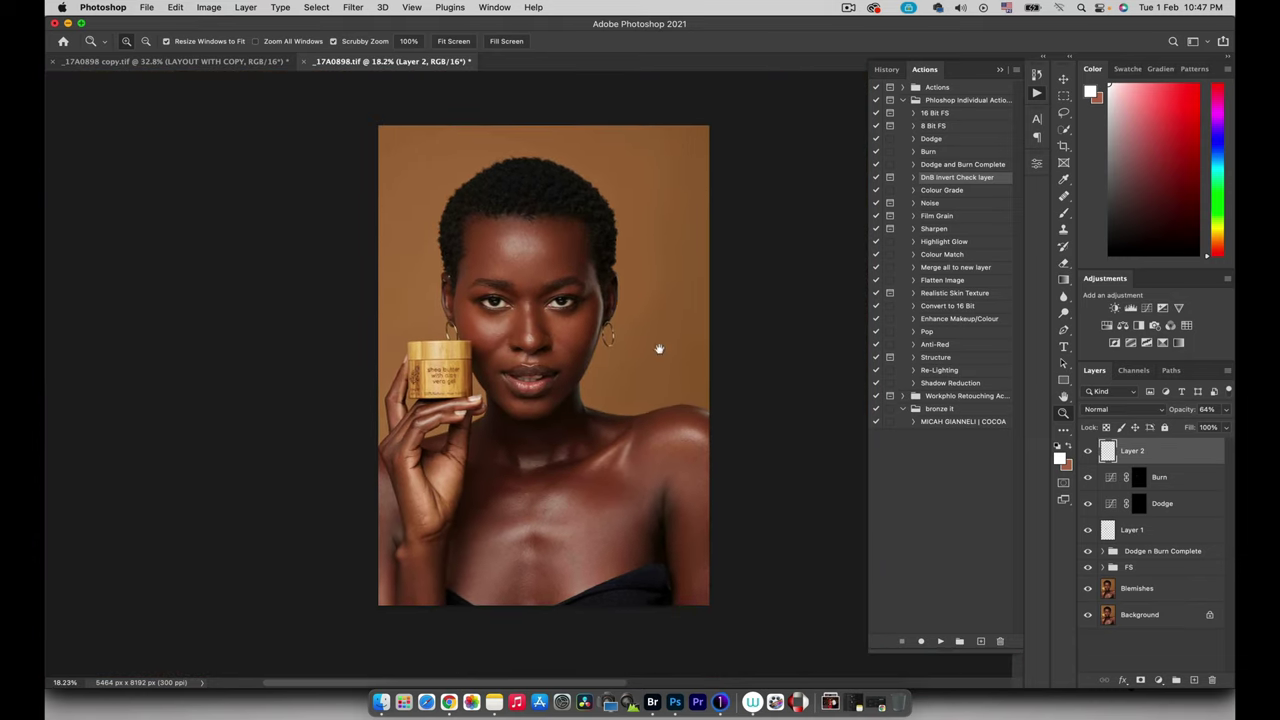
Run the Colour Grade action, expand the resulting group and open the Color Lookup 1 settings.
click(944, 194)
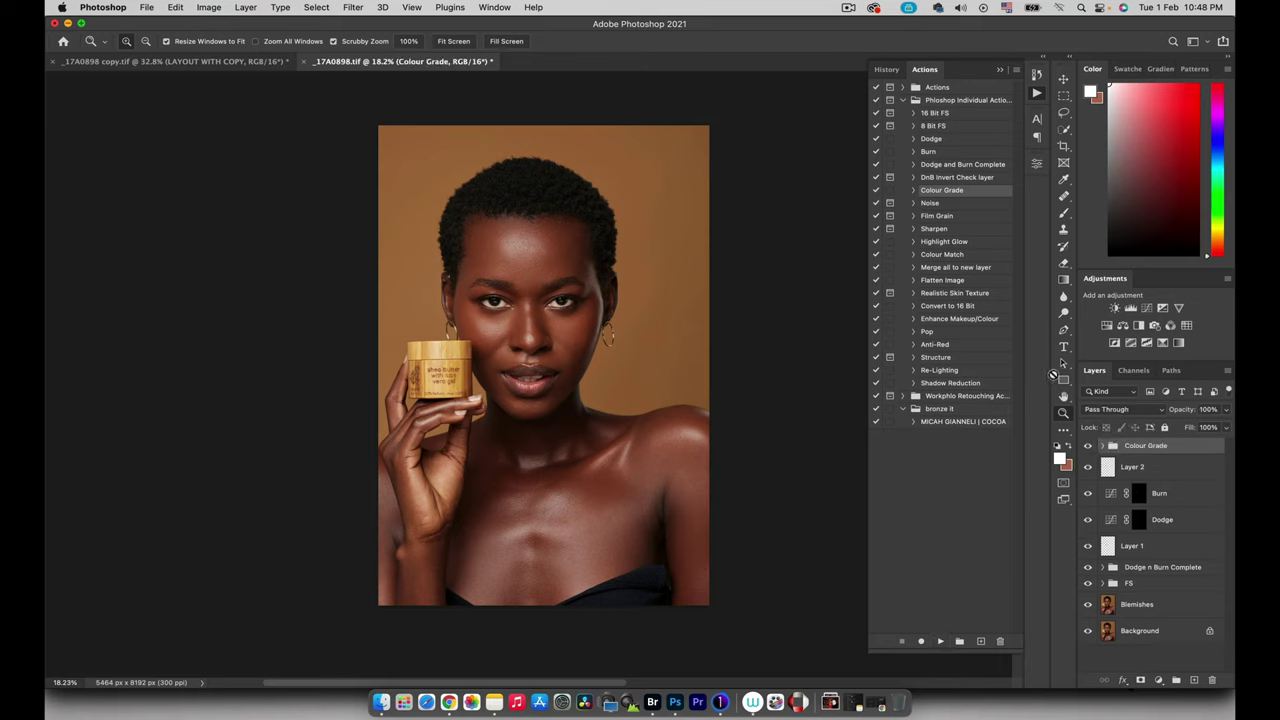
click(1103, 446)
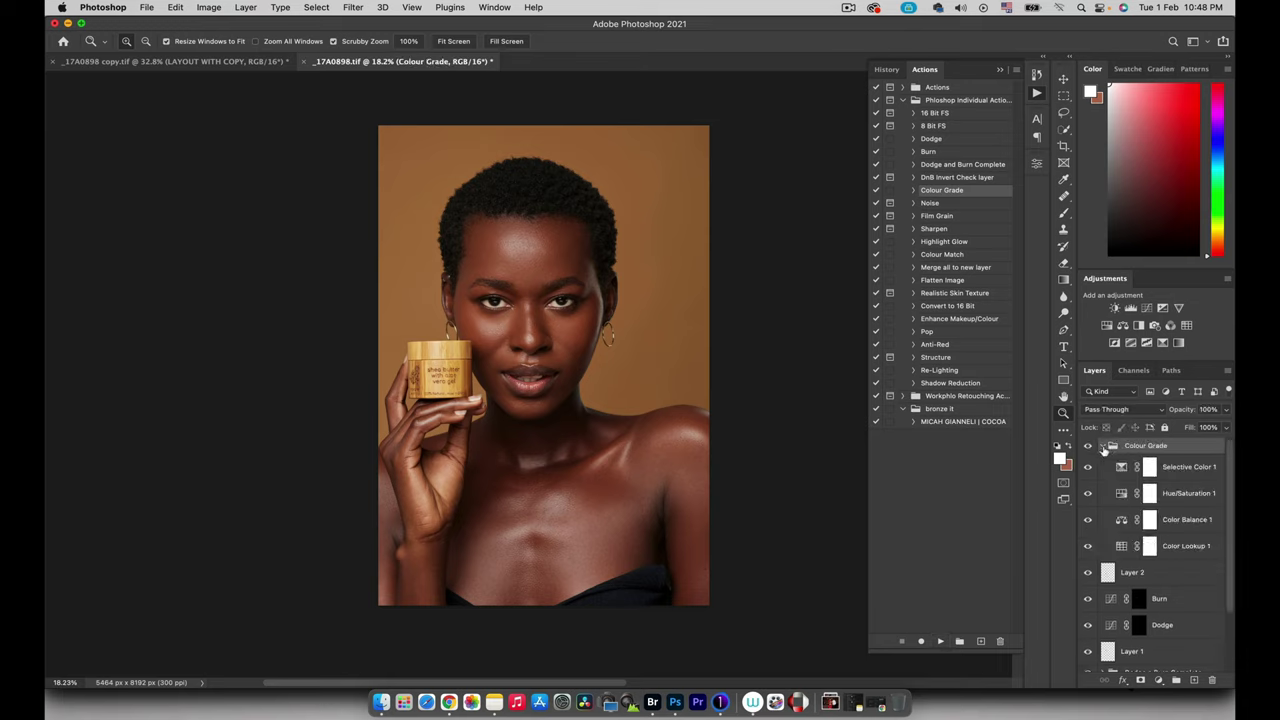
double_click(1122, 546)
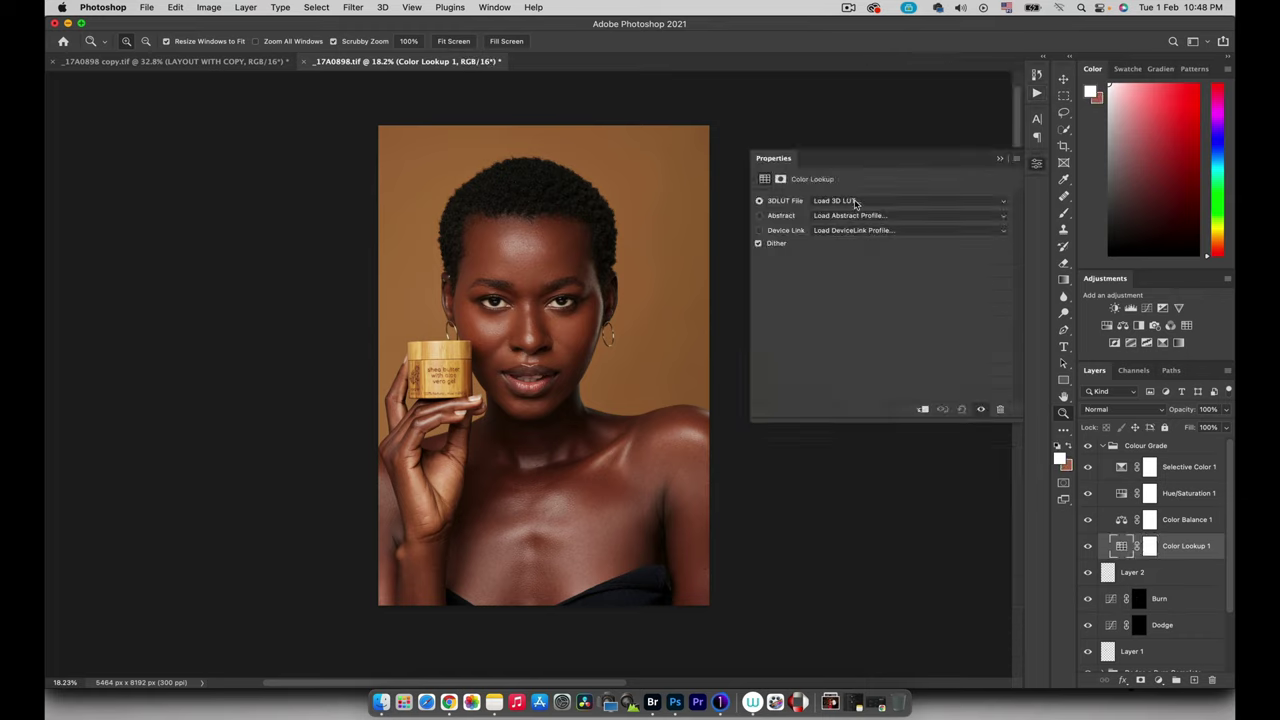
Preview the Phade Punch, Pherly Muted and Phire Gold 3D LUTs on the Color Lookup 1 layer.
click(849, 204)
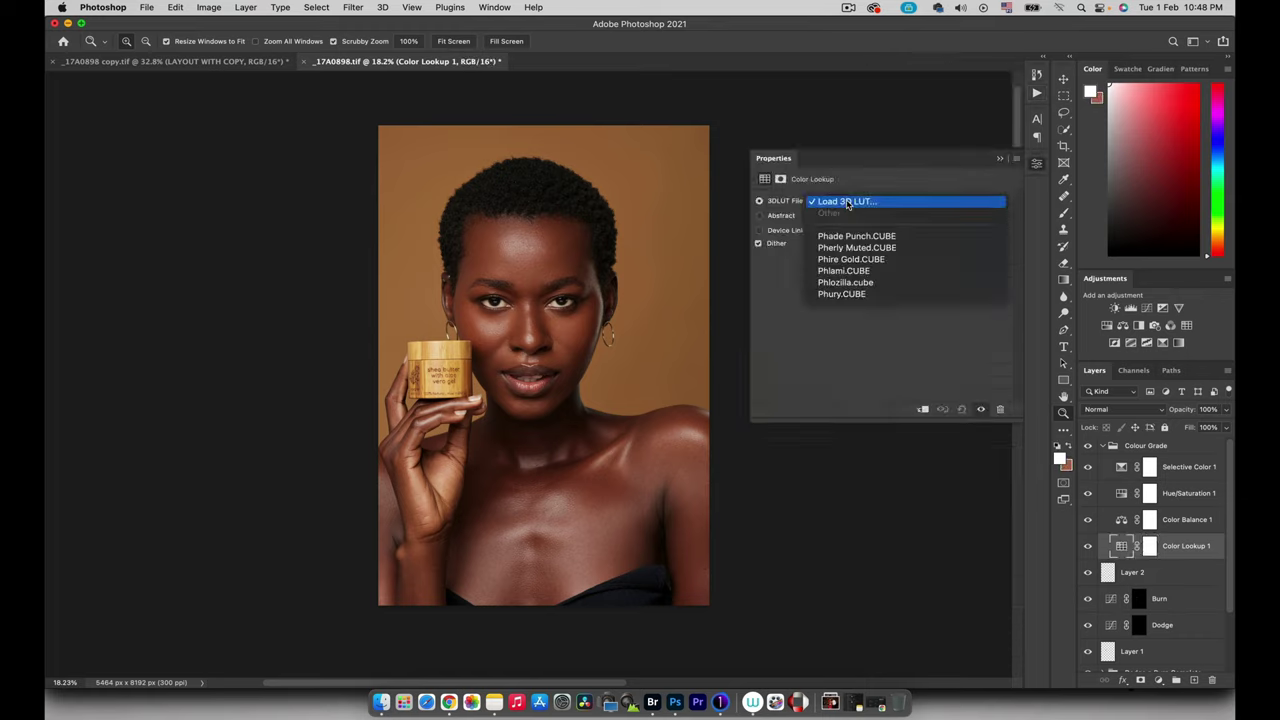
click(847, 234)
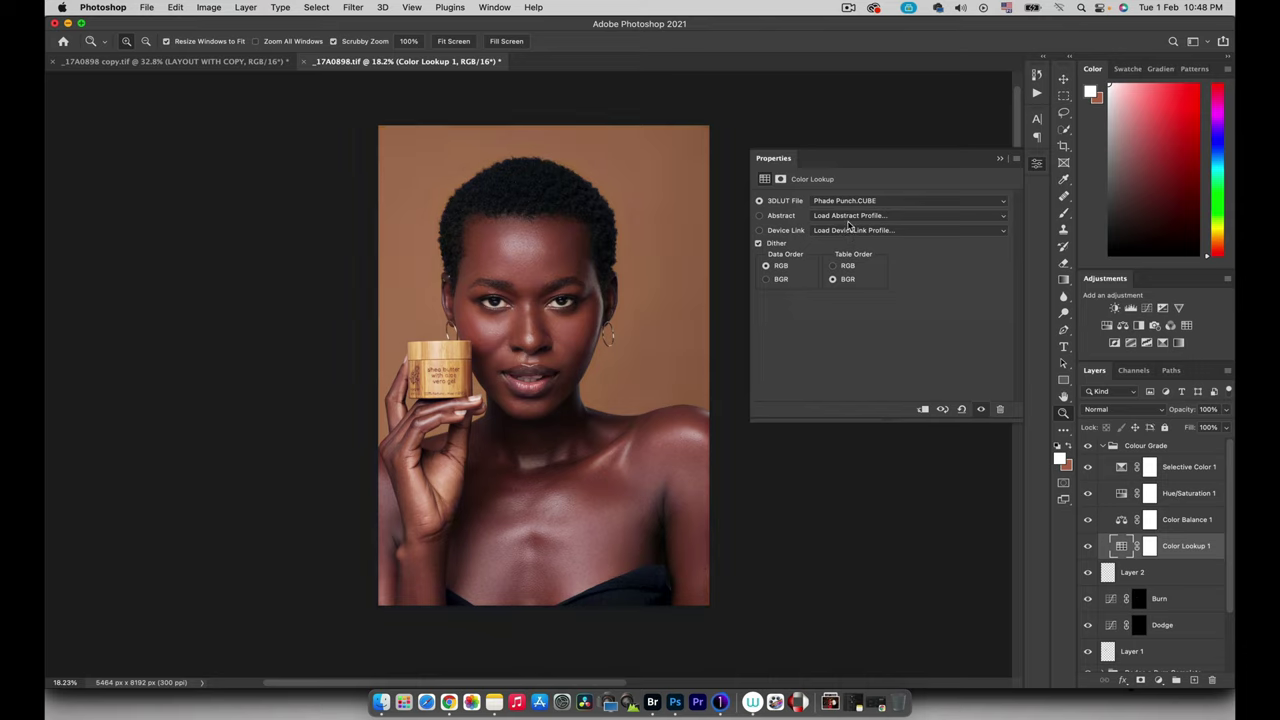
click(845, 203)
click(841, 211)
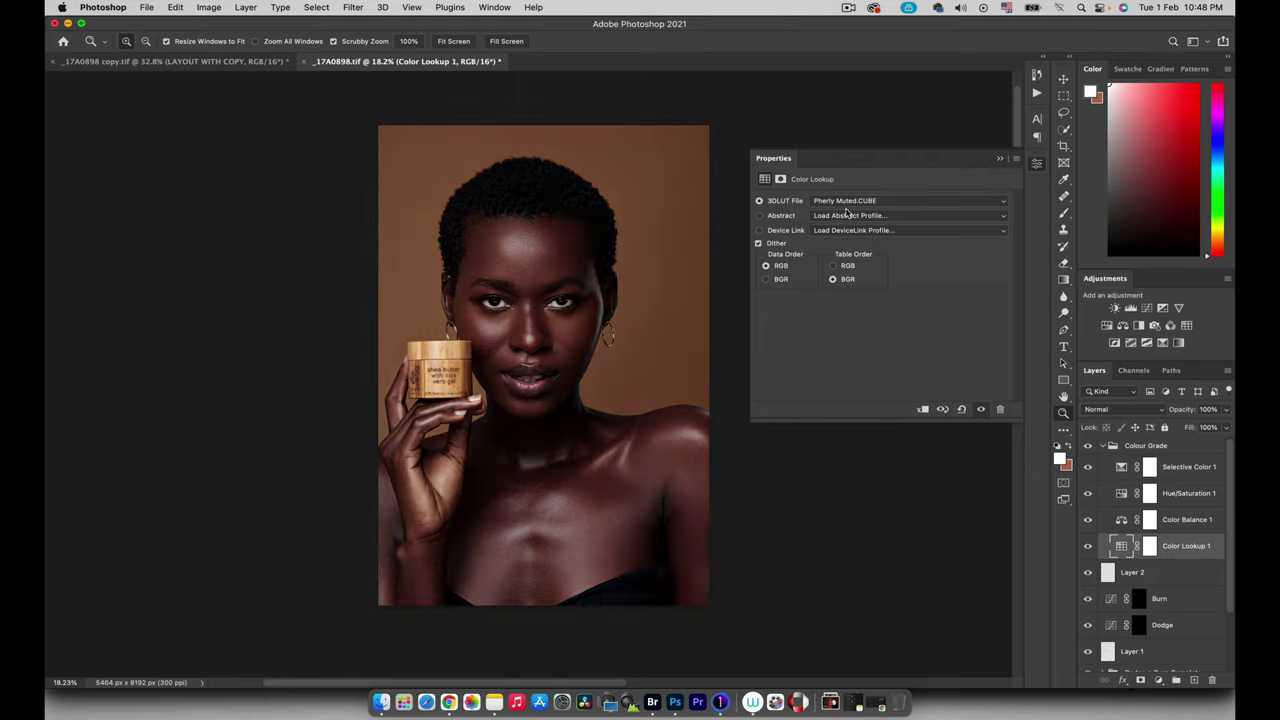
click(845, 201)
click(843, 216)
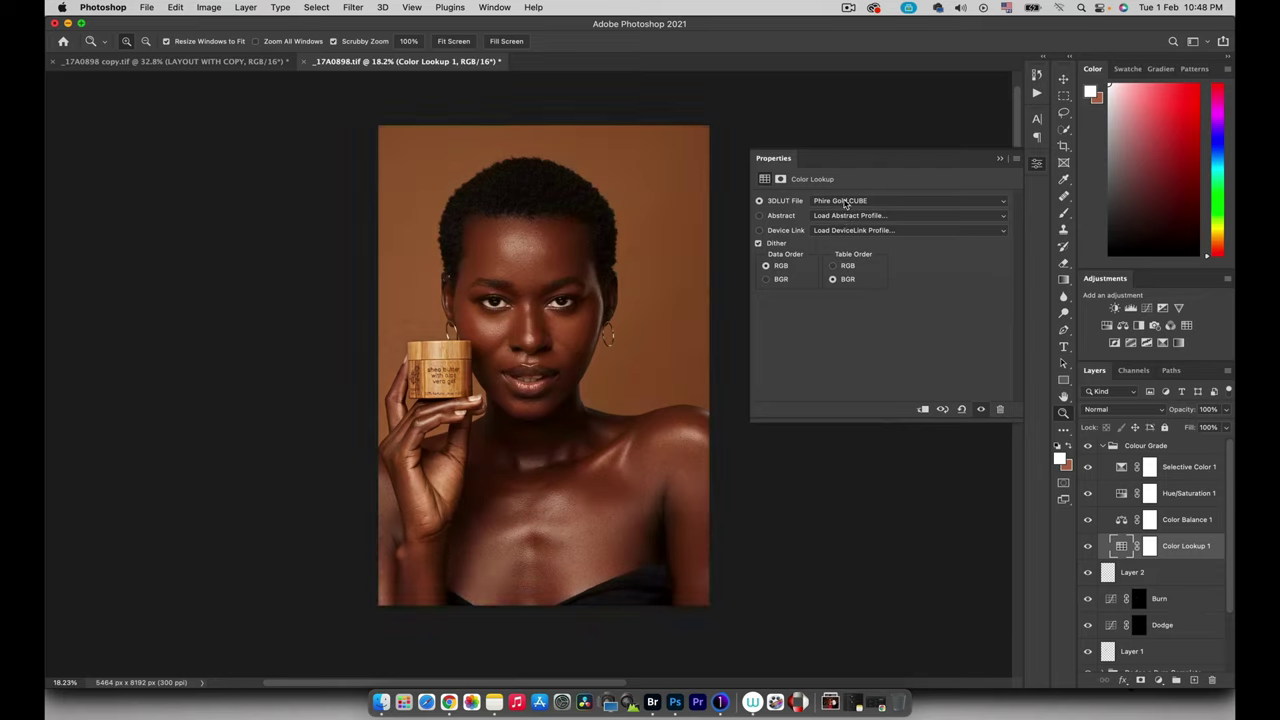
Preview the Phlami, Phlozilla and Phury 3D LUTs on the Color Lookup 1 layer.
click(845, 203)
click(841, 217)
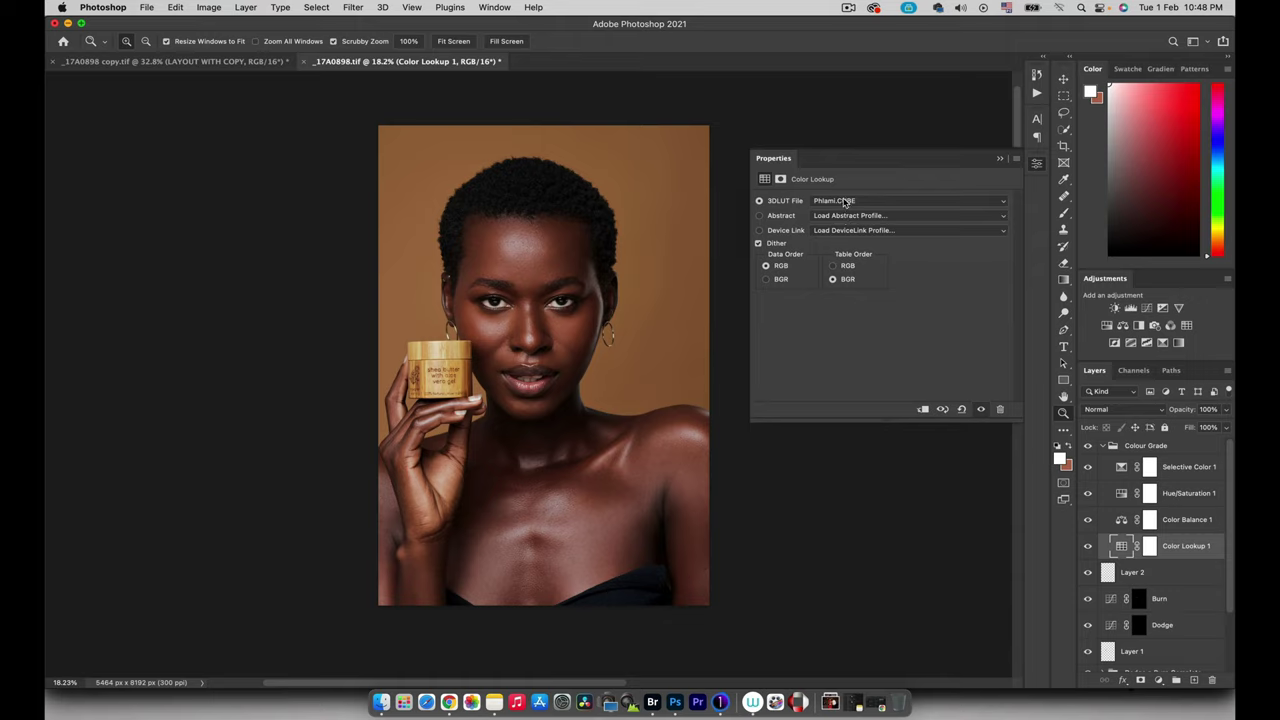
click(841, 204)
click(841, 217)
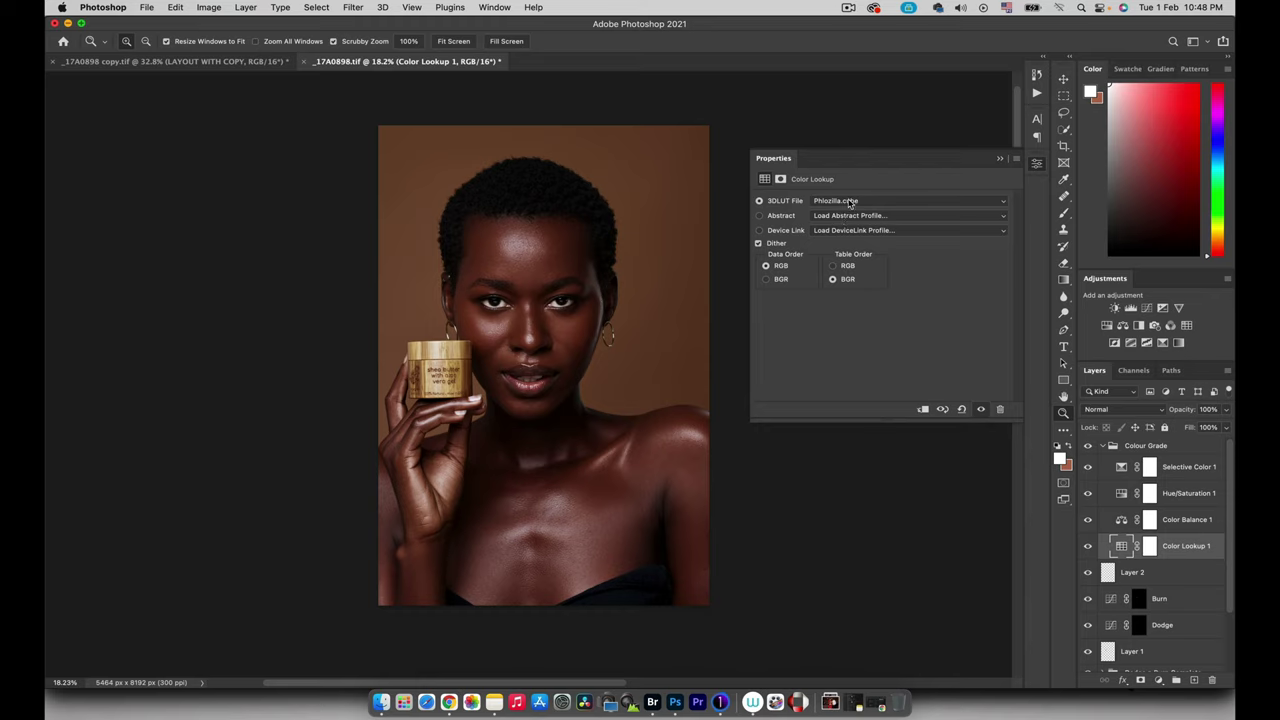
click(849, 203)
click(842, 215)
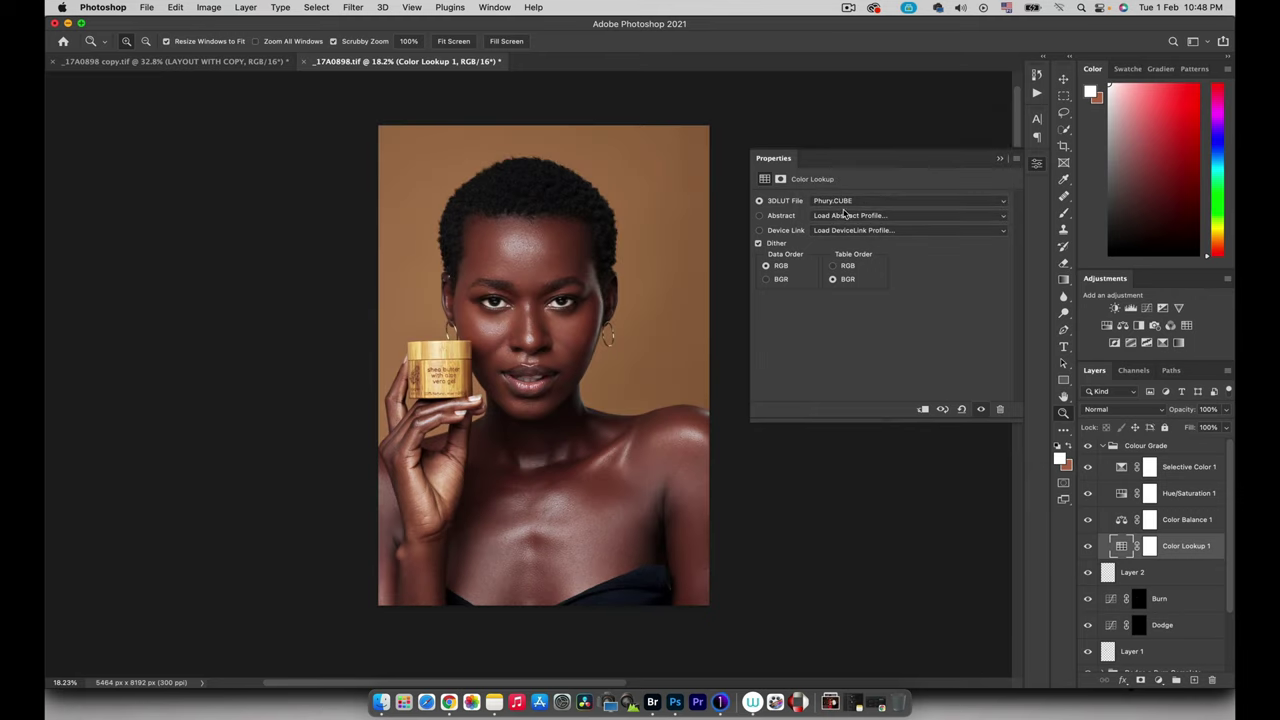
Compare the Phlozilla and Pherly Muted LUTs on the portrait, inspecting the Pherly Muted look closer.
click(841, 204)
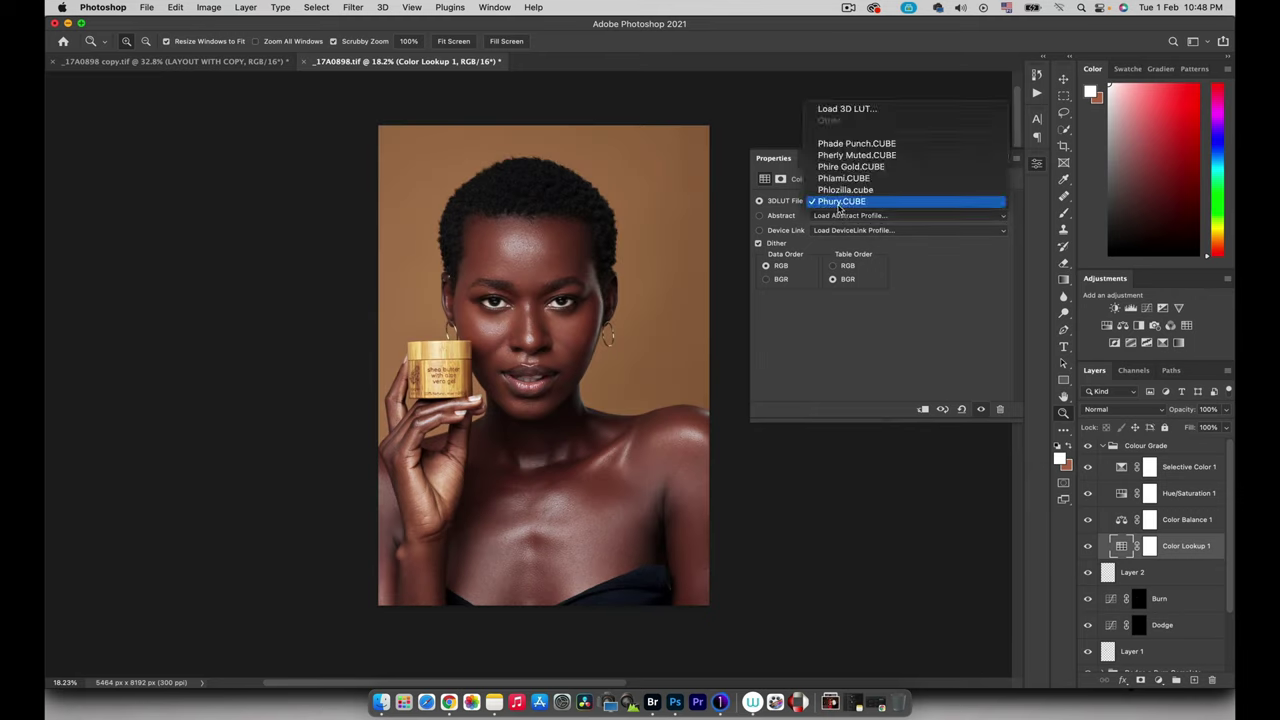
click(843, 190)
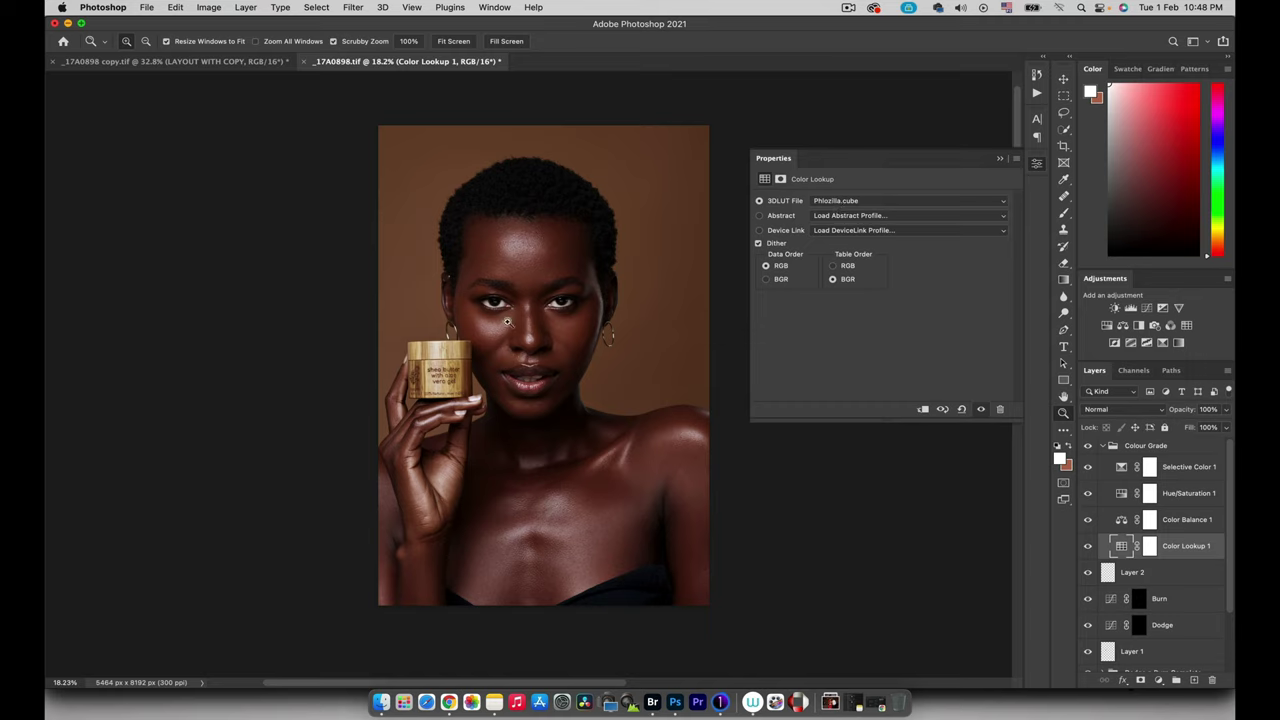
click(832, 202)
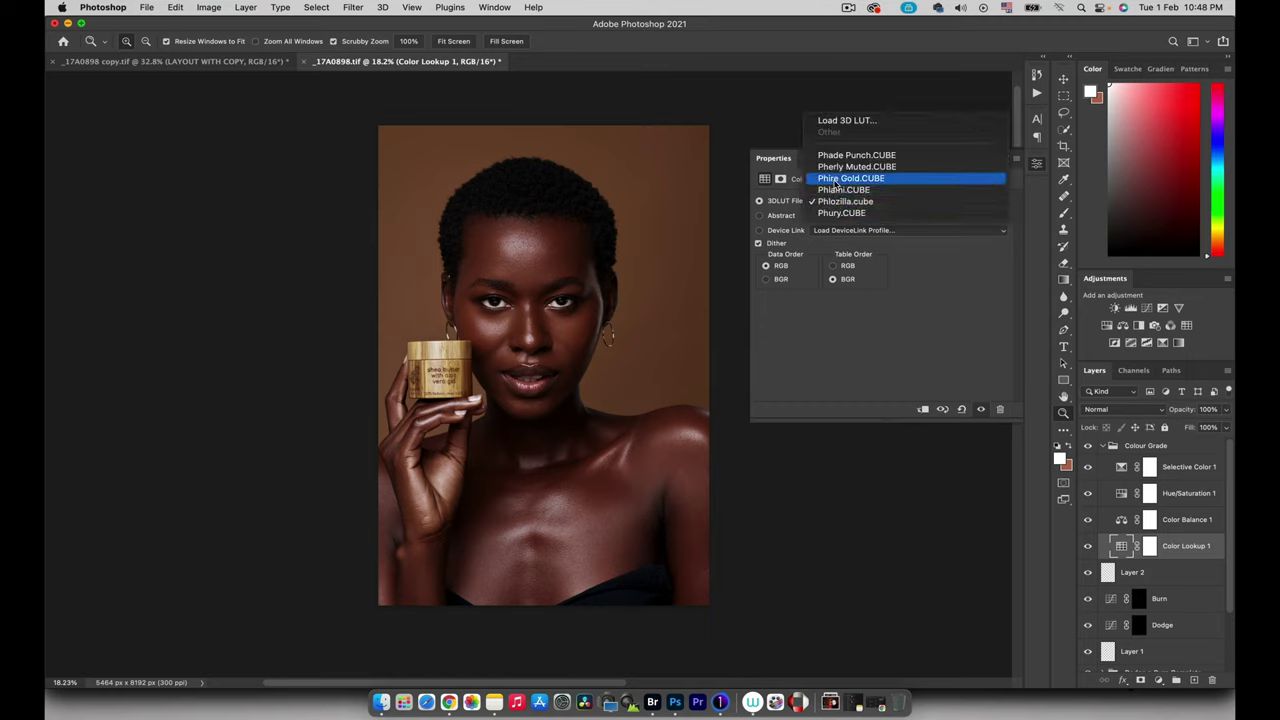
click(838, 167)
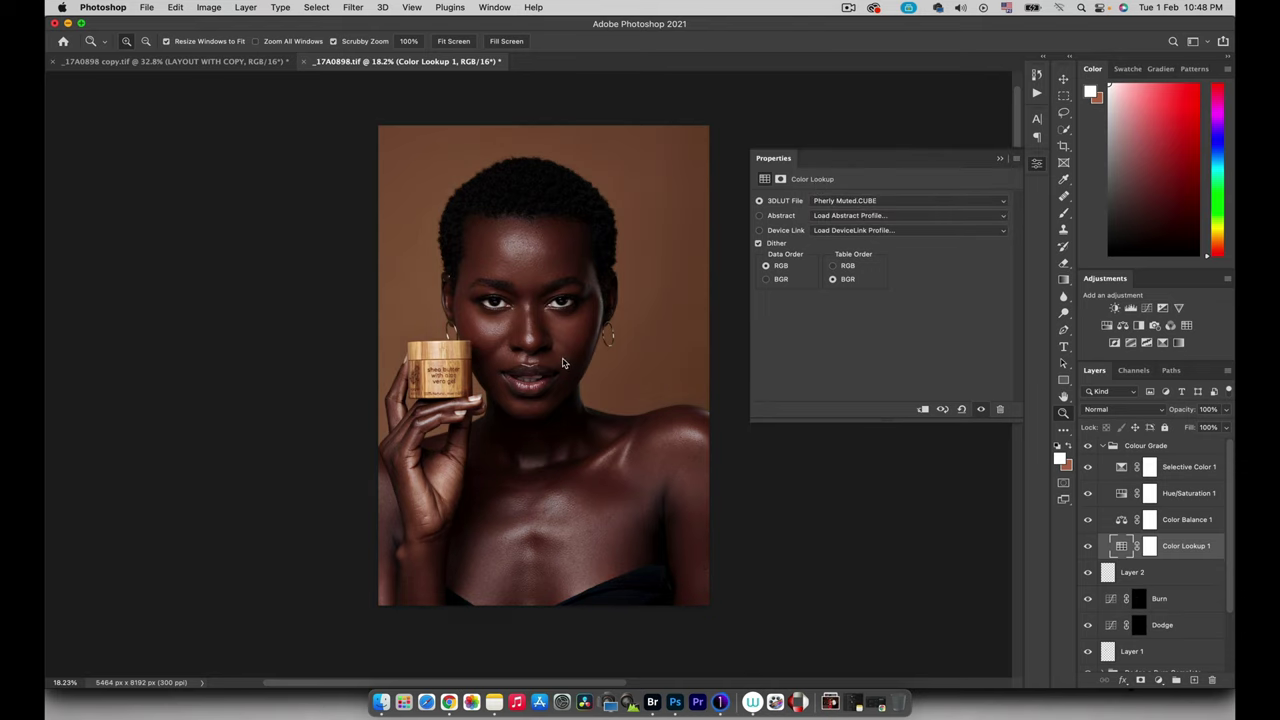
mouse_move(546, 362)
mouse_down()
mouse_move(605, 346)
mouse_move(545, 384)
mouse_move(557, 380)
mouse_up()
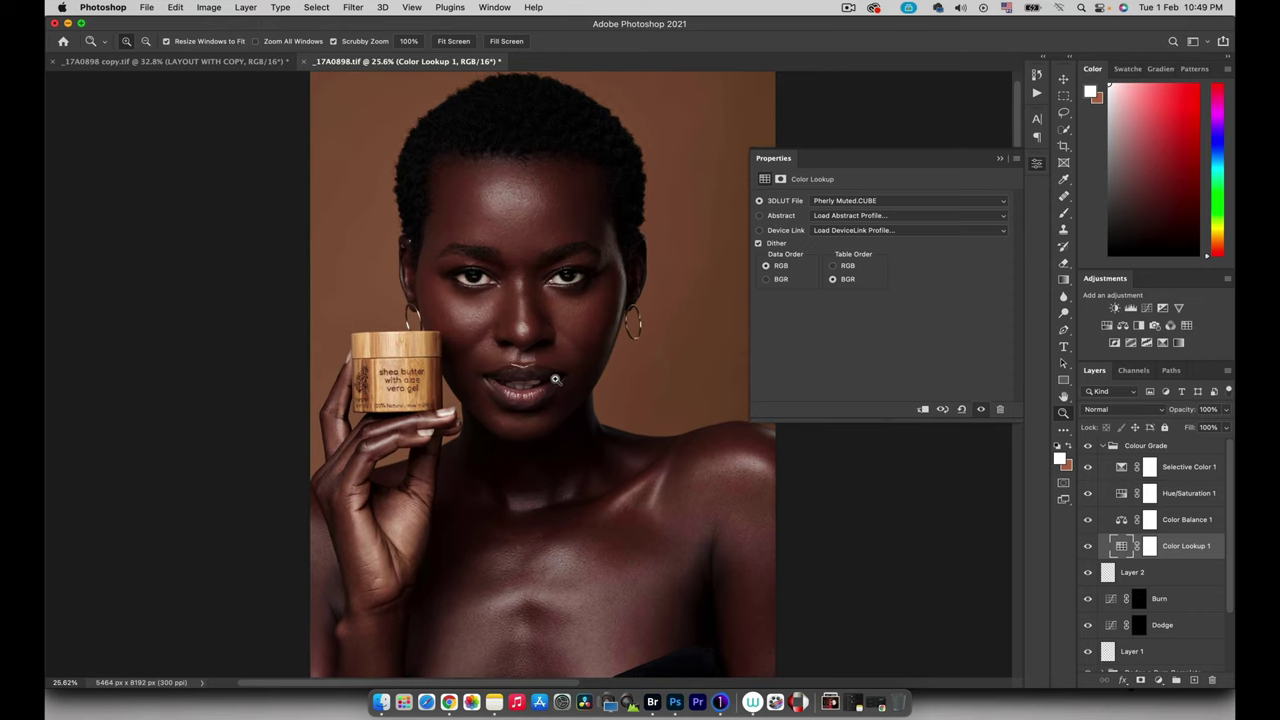
Switch the LUT back to Phlozilla, inspect the portrait and lower Color Lookup 1's opacity to 50%.
click(840, 203)
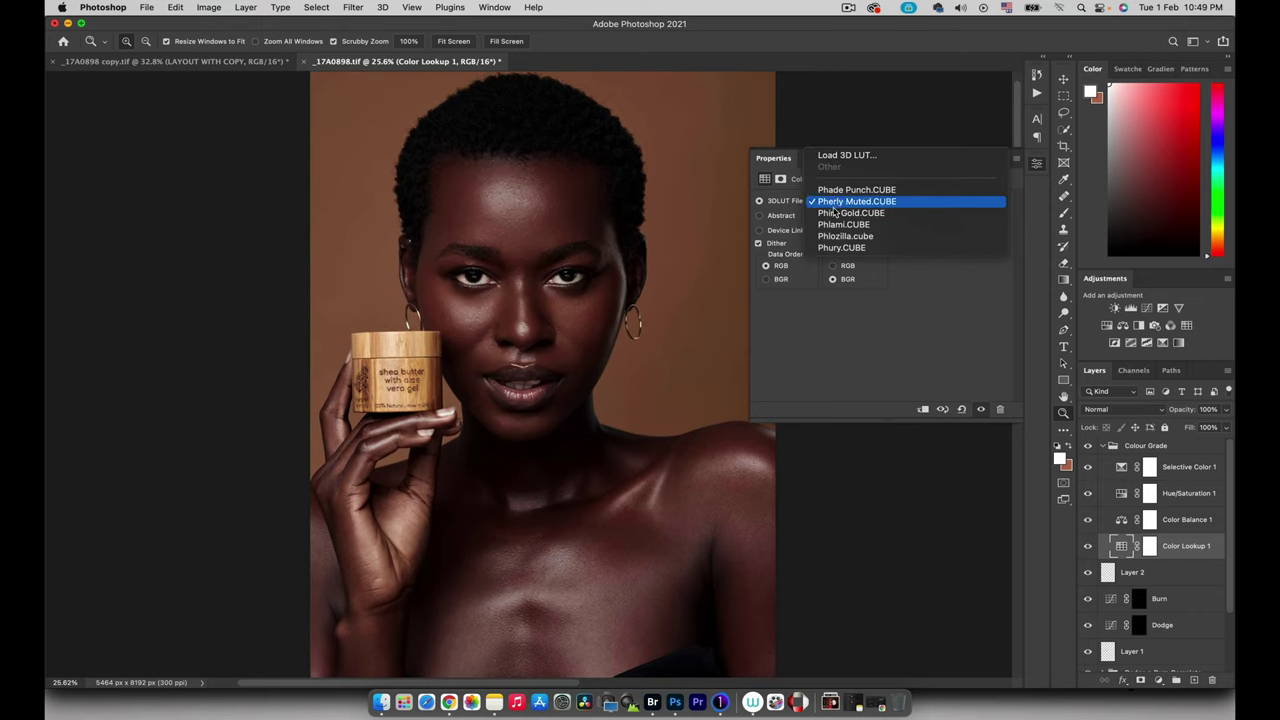
click(840, 236)
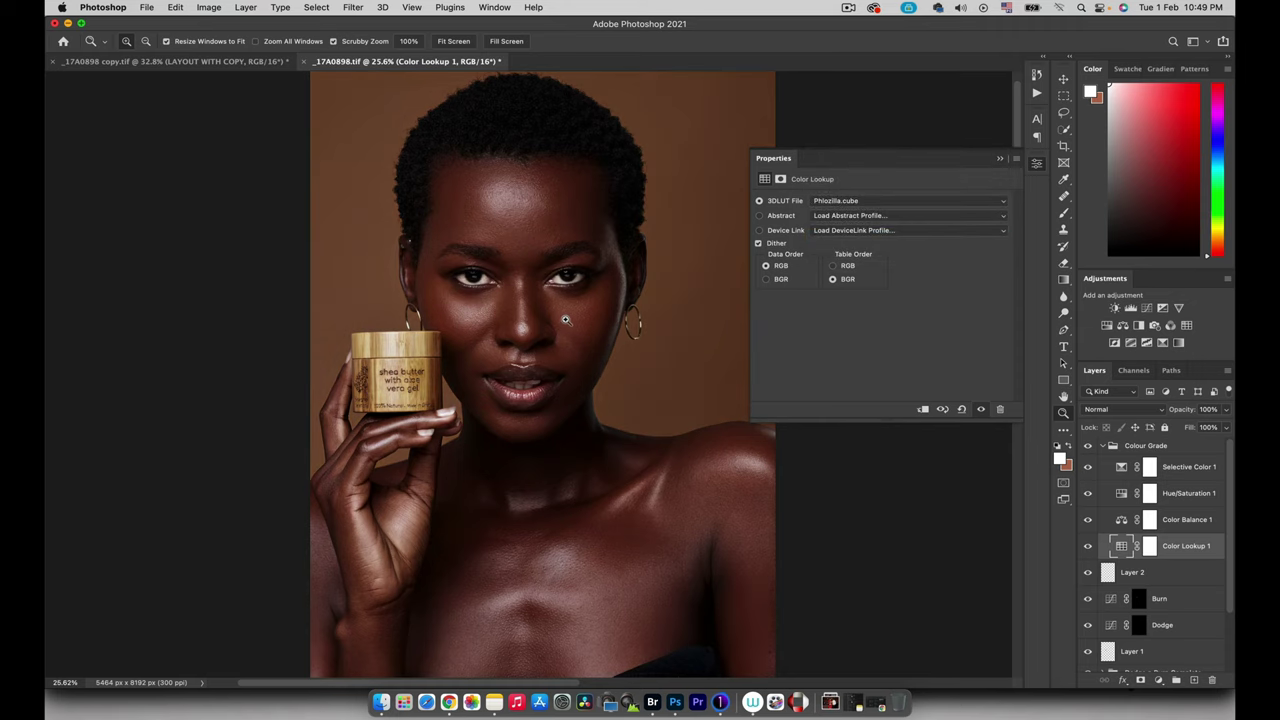
mouse_move(580, 324)
mouse_down()
mouse_move(598, 318)
mouse_move(559, 332)
mouse_up()
scroll(560, 332, up, 3)
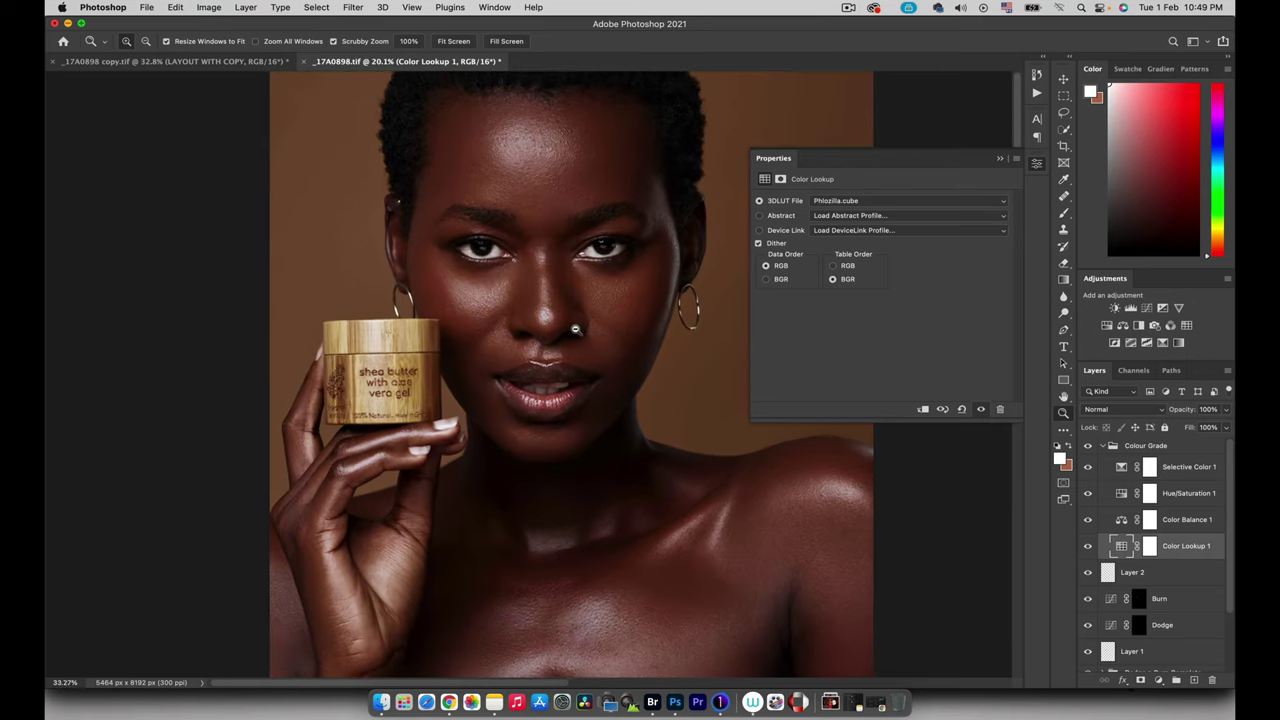
scroll(563, 335, down, 2)
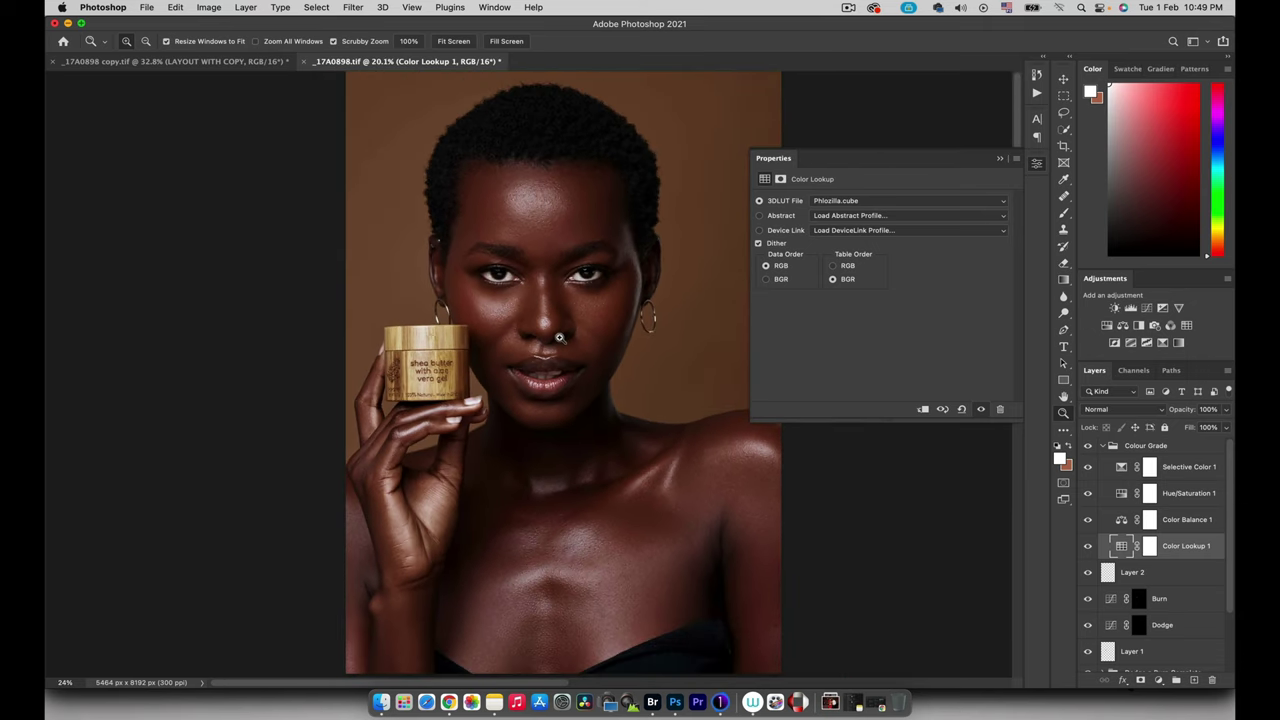
scroll(560, 337, up, 2)
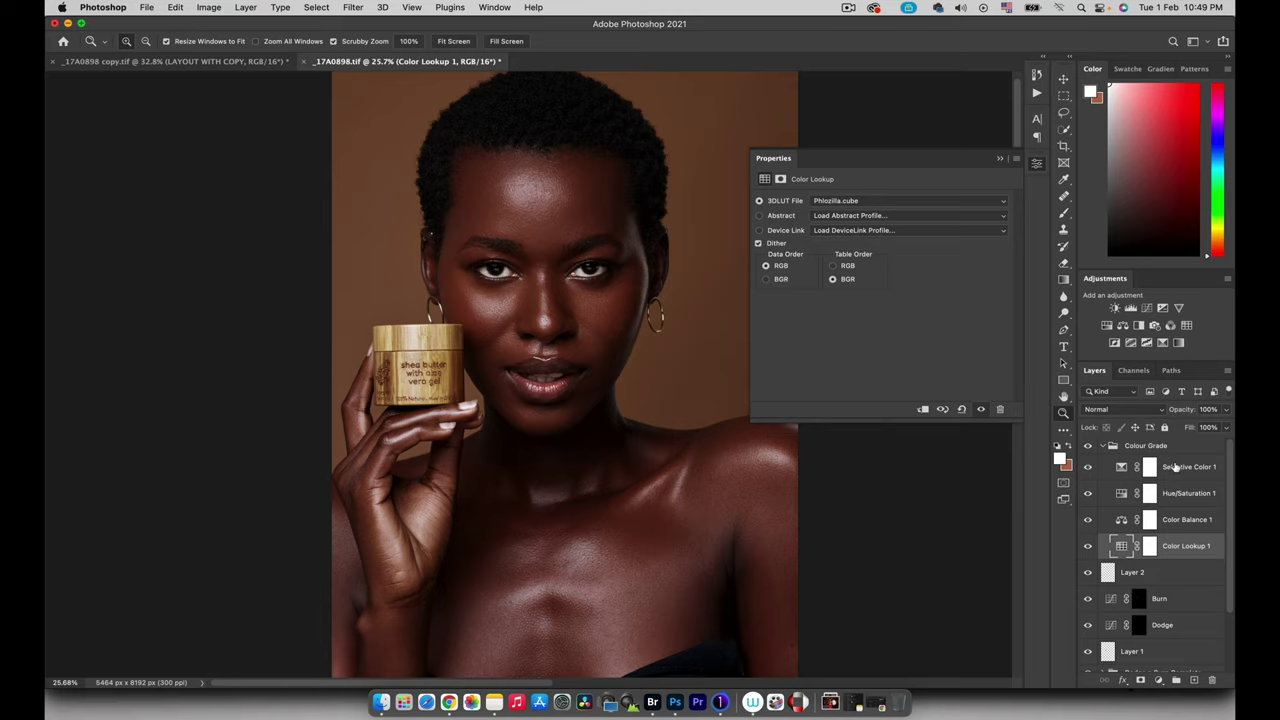
drag(1180, 410, 1149, 424)
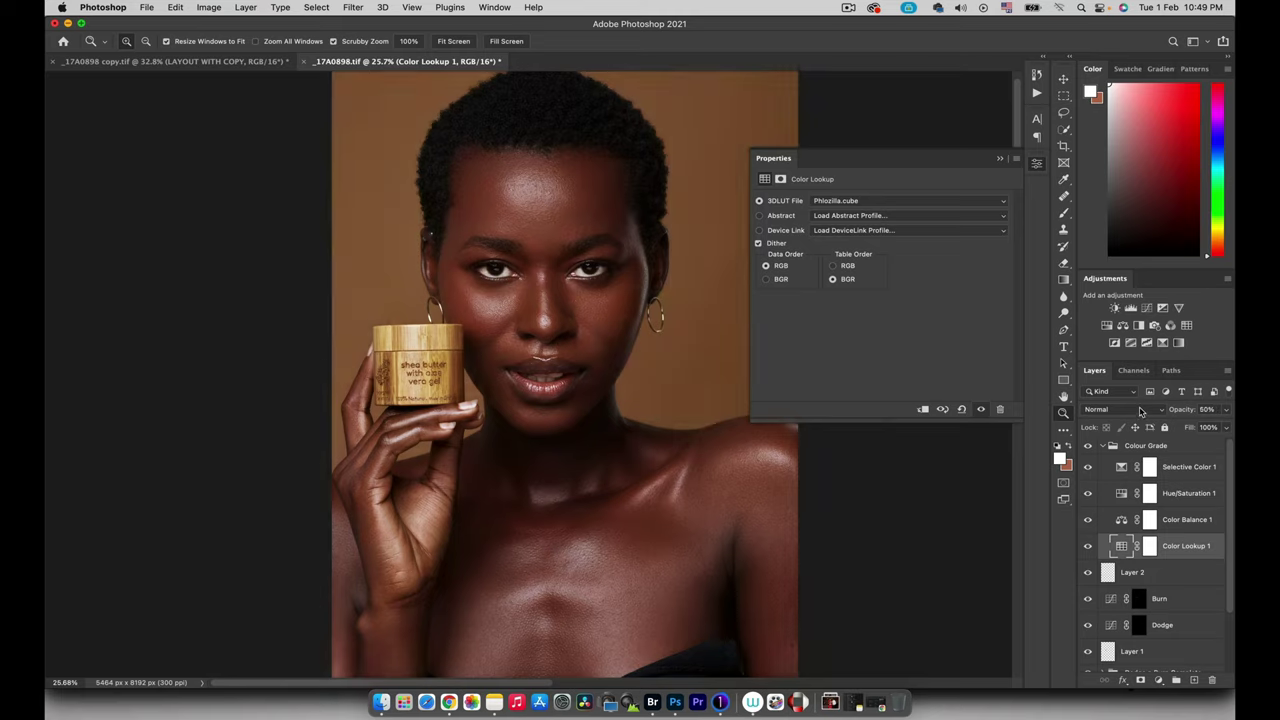
Set the 3D LUT to Pherly Muted.CUBE and hide Color Lookup 1 to compare the portrait without it.
click(851, 203)
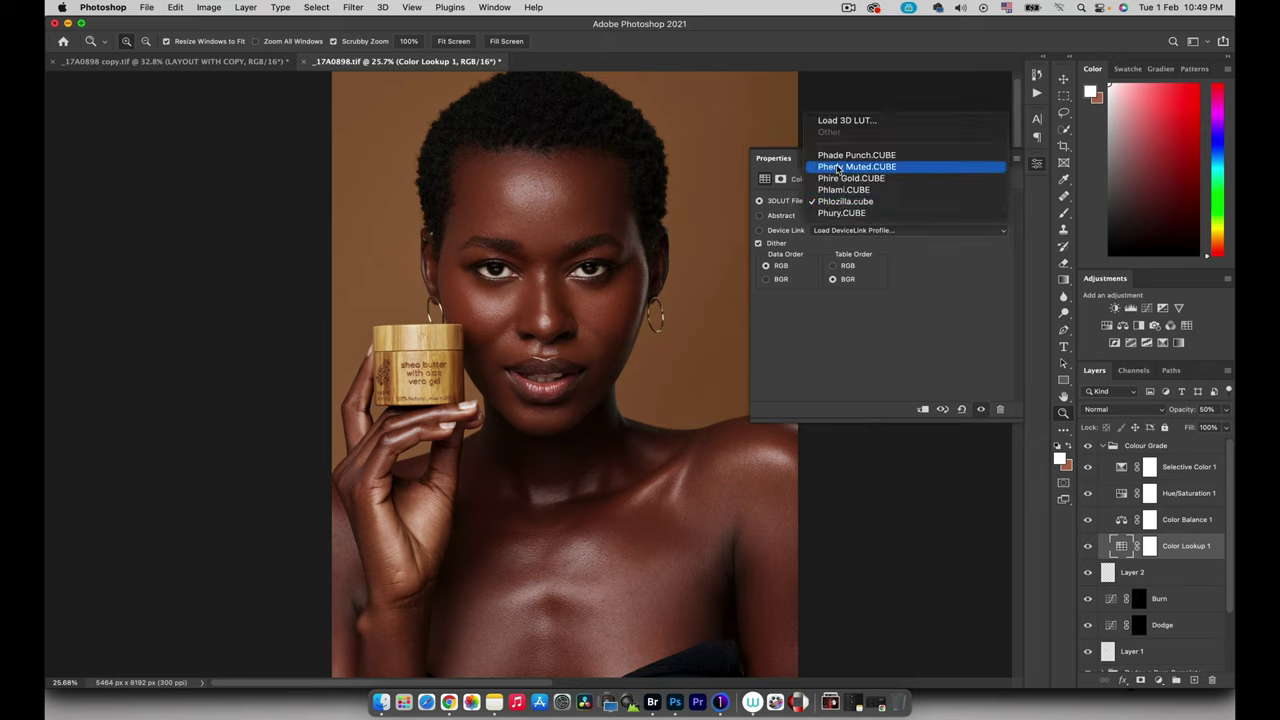
click(840, 166)
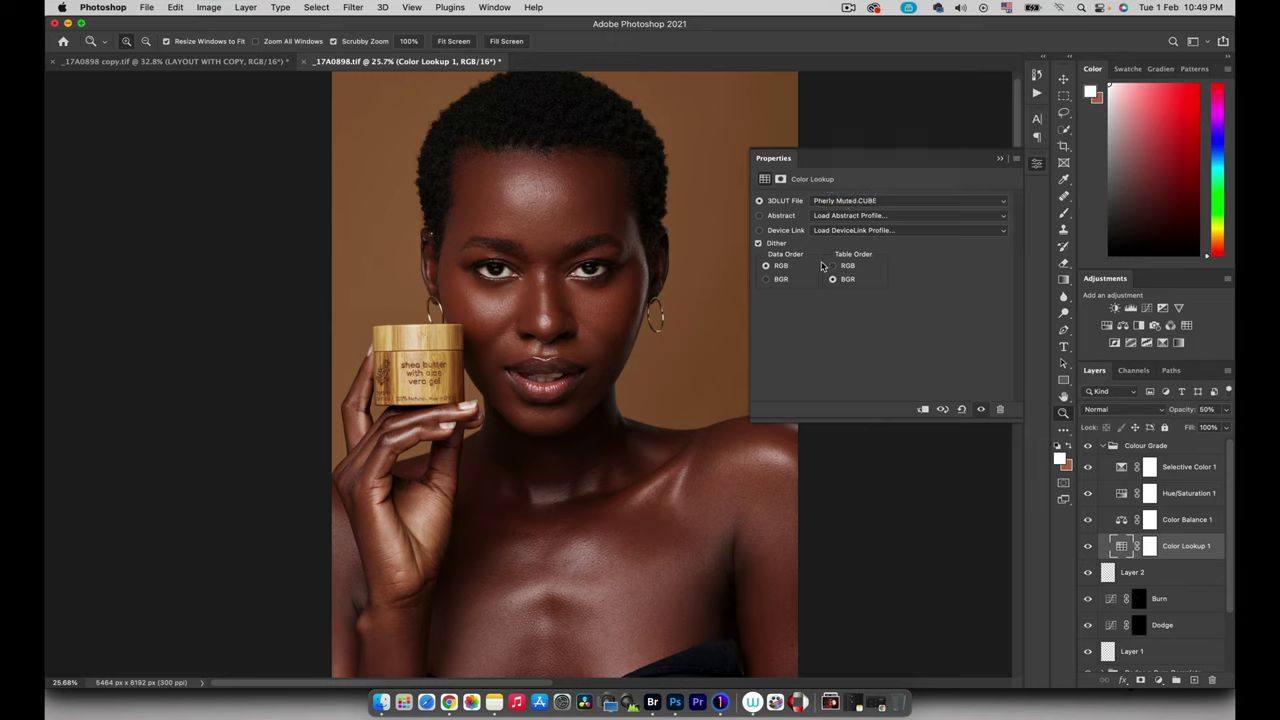
mouse_move(573, 362)
mouse_down()
mouse_move(560, 363)
mouse_move(594, 363)
mouse_up()
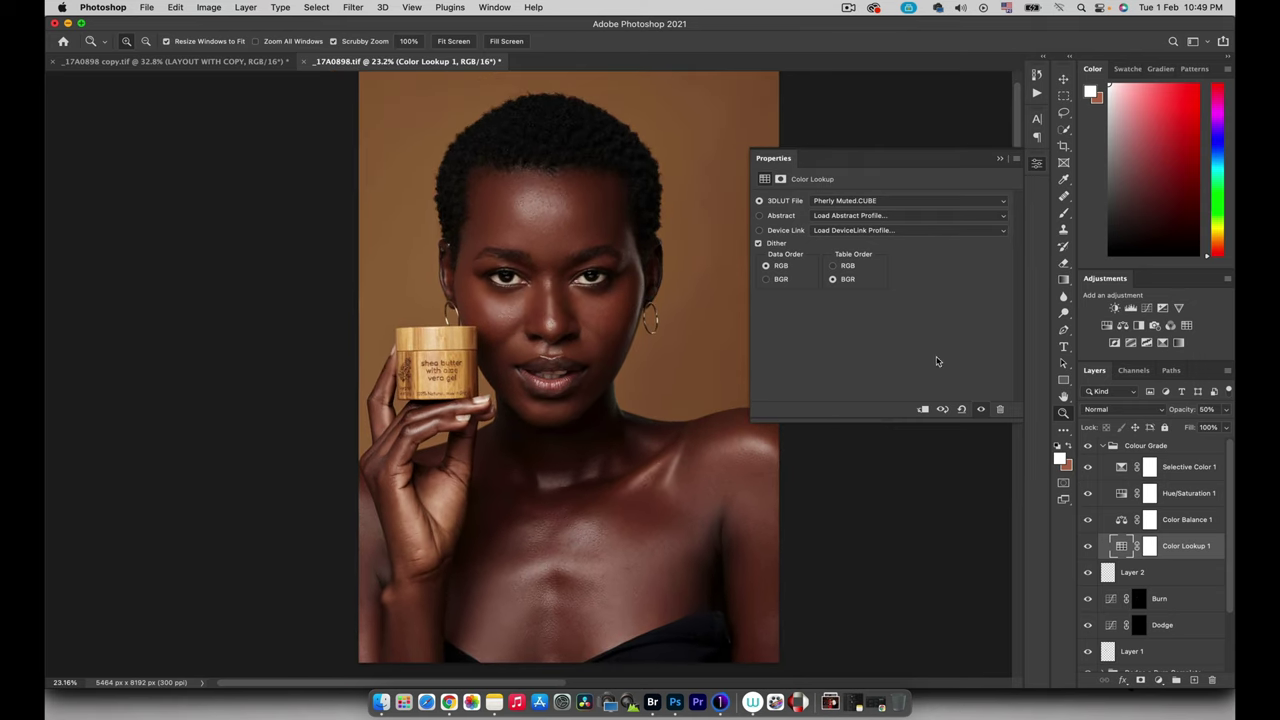
click(1088, 547)
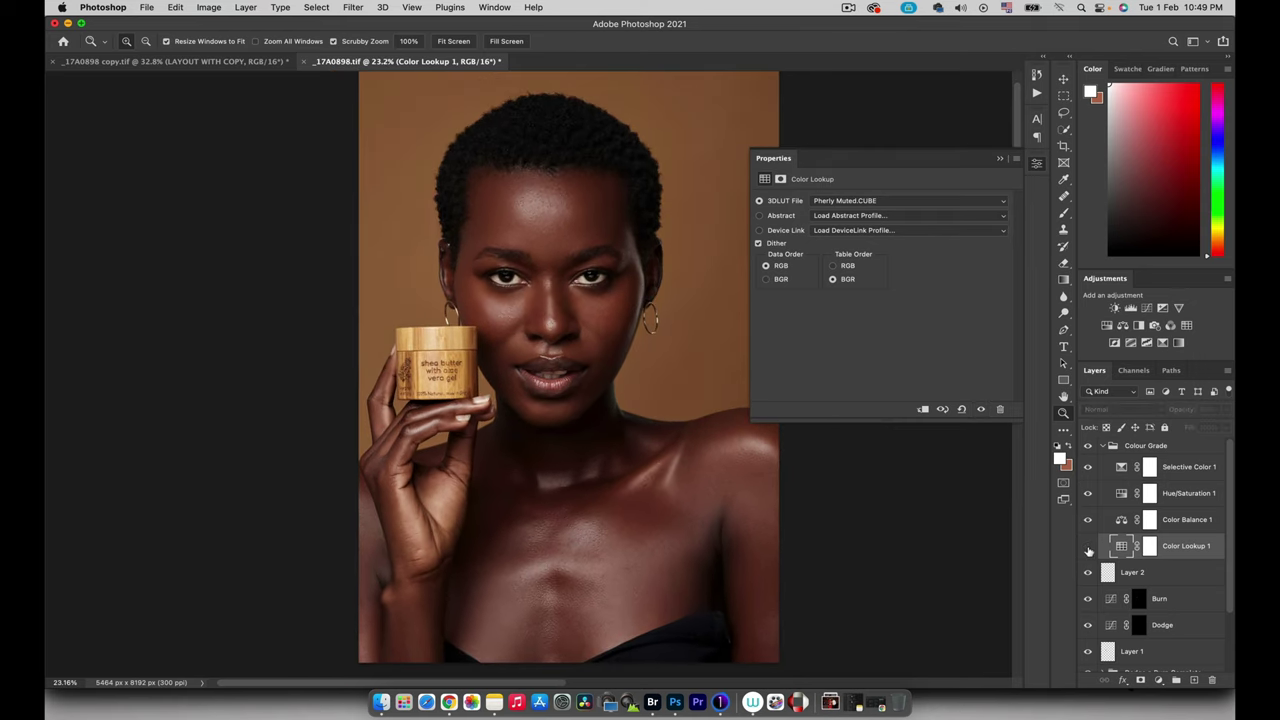
Compare the portrait with and without Color Lookup 1, leaving the layer shown.
click(1088, 547)
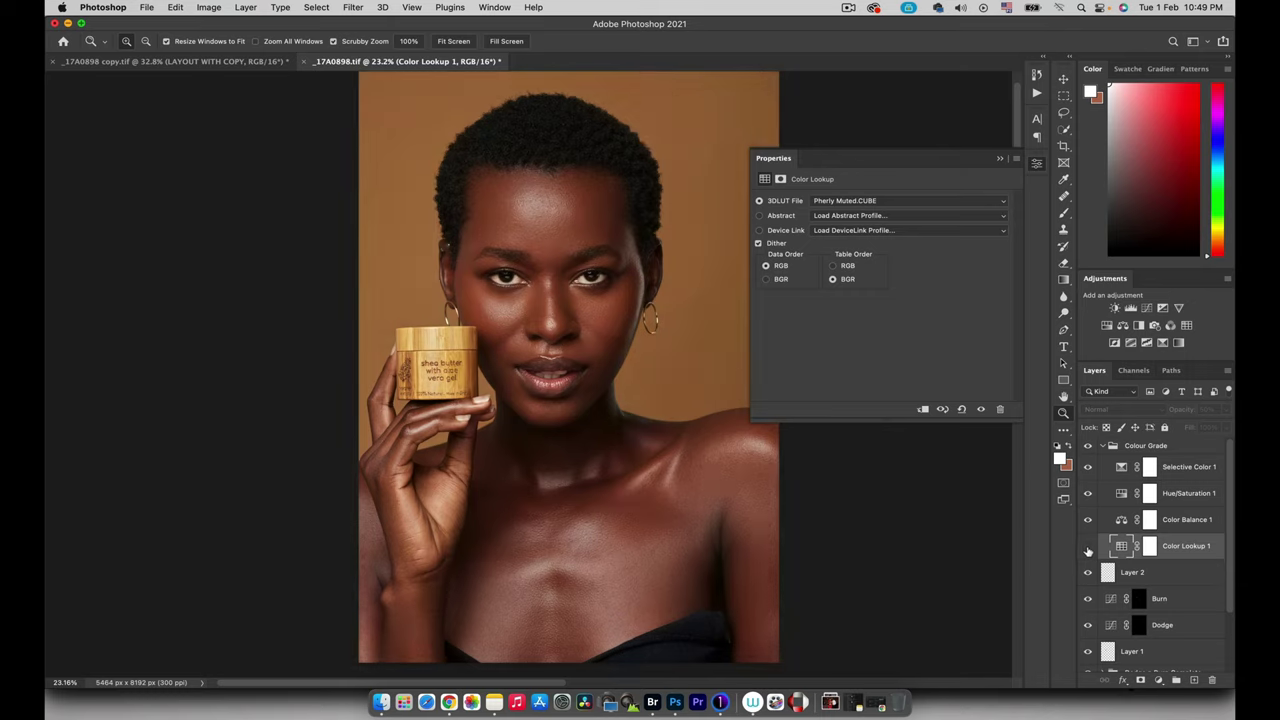
click(1088, 547)
click(1088, 547)
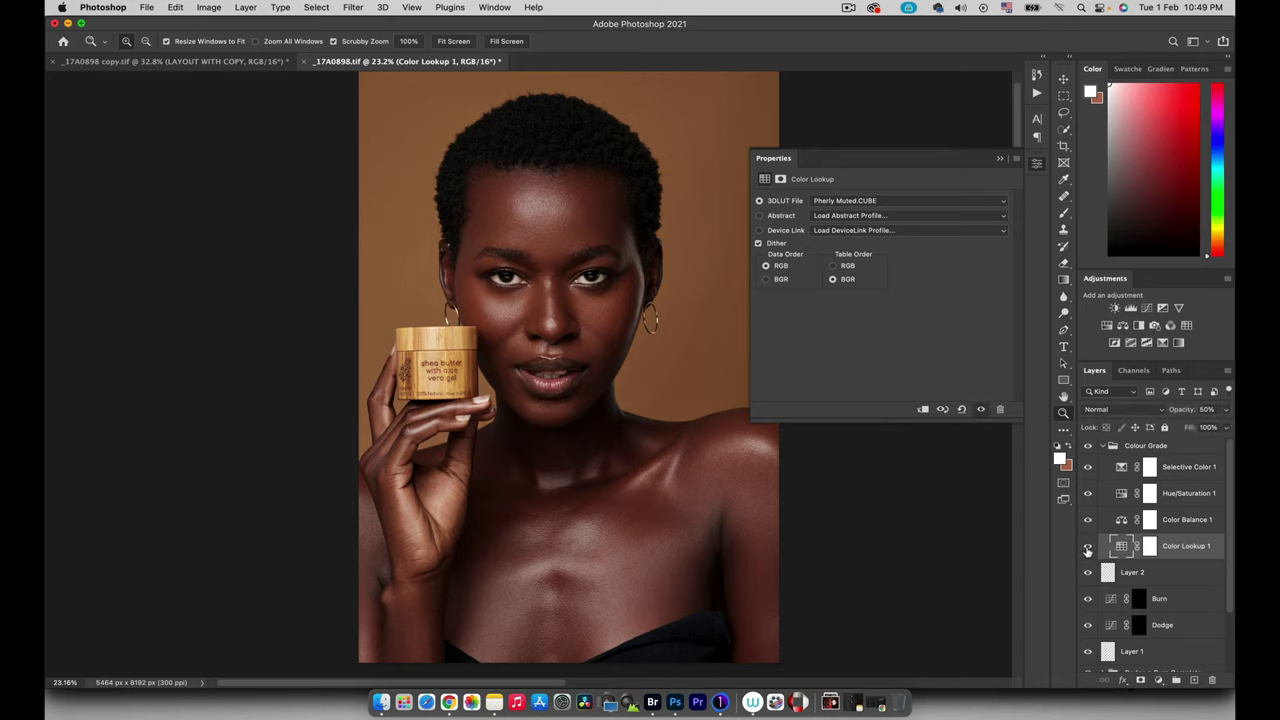
click(999, 158)
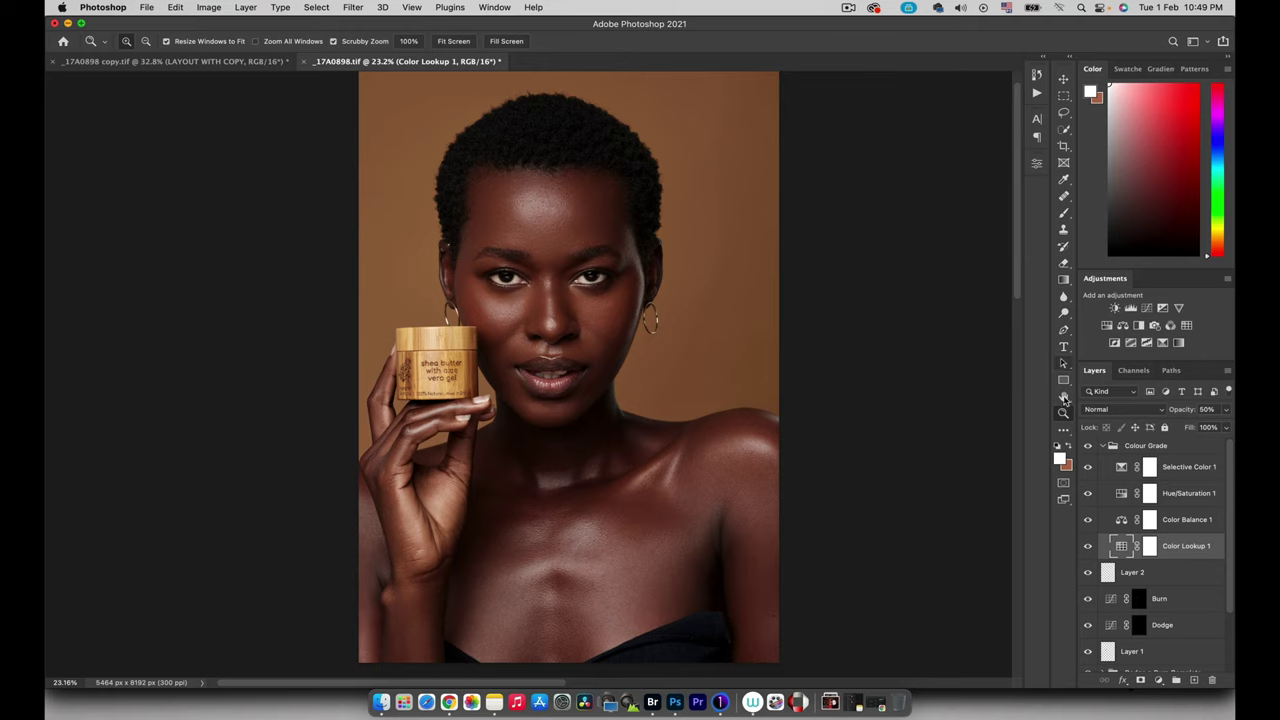
Shift Color Balance 1's midtones slightly towards red and fine-tune their magenta–green and yellow–blue balance.
double_click(1121, 521)
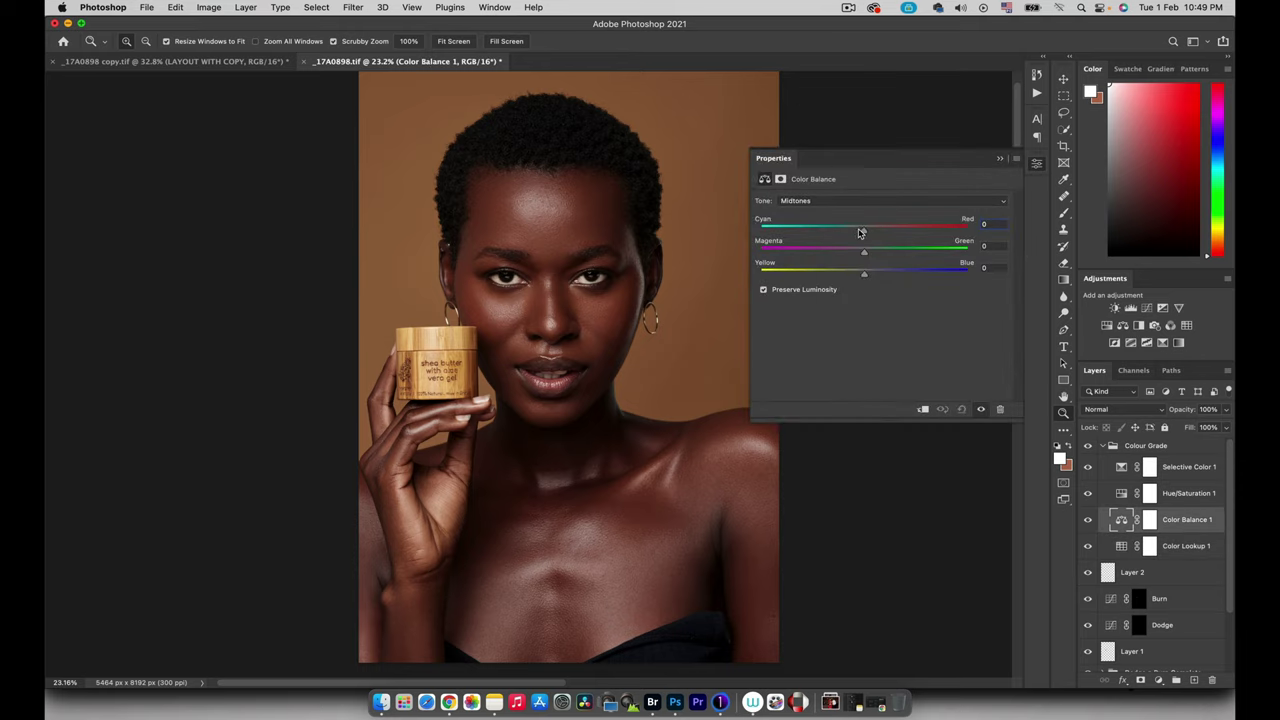
drag(864, 231, 868, 232)
drag(867, 253, 871, 275)
In Hue/Saturation 1, set the Reds' saturation to -7 and slightly reduce their lightness and hue.
click(1121, 493)
click(843, 218)
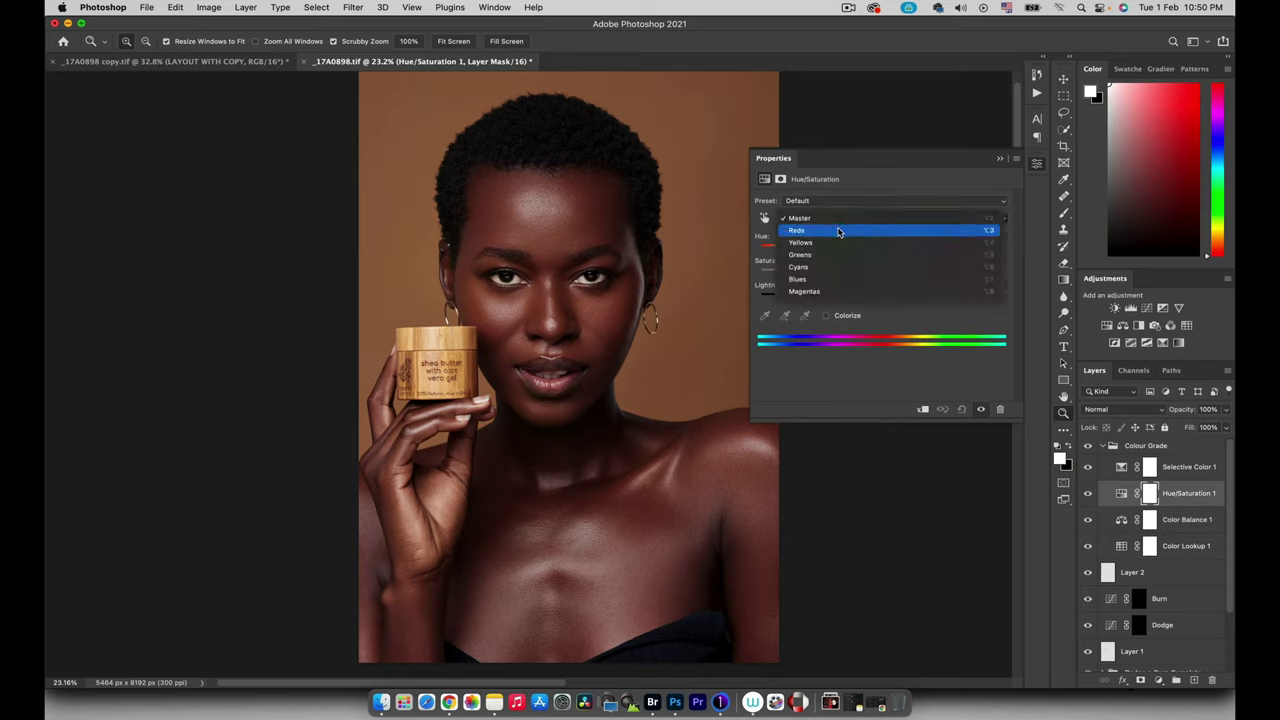
click(837, 229)
drag(881, 274, 872, 275)
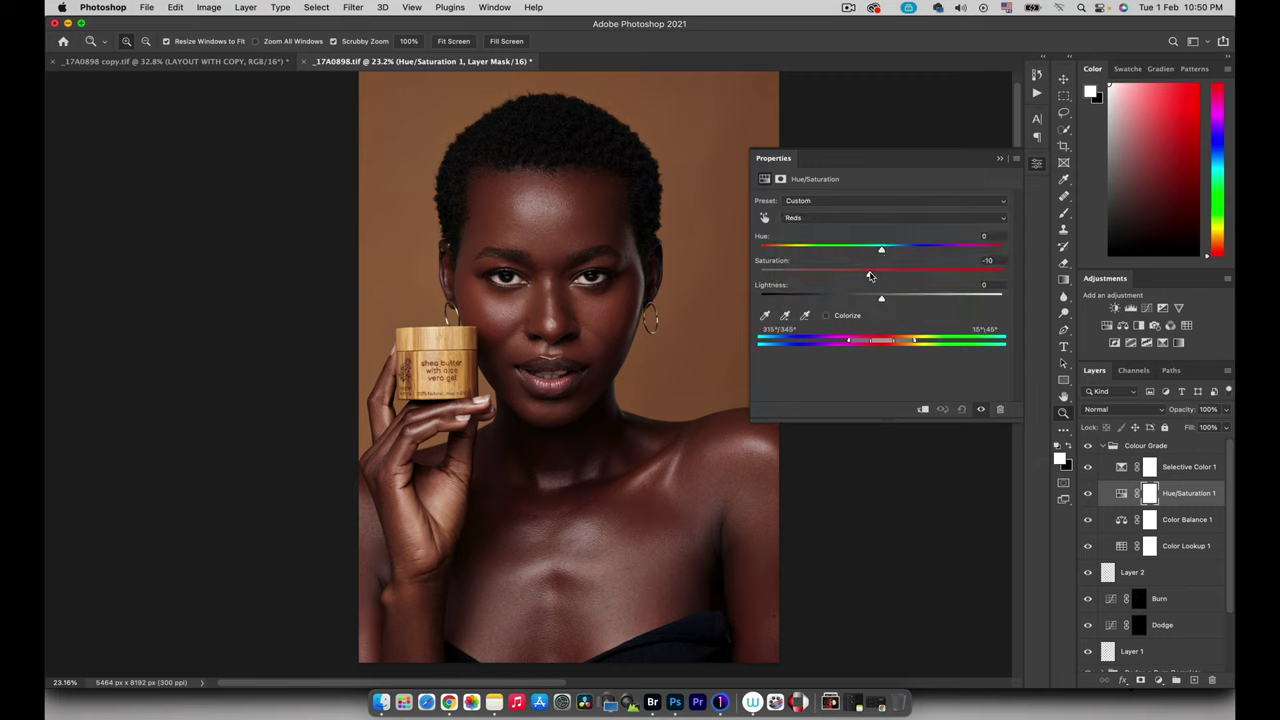
drag(873, 276, 874, 275)
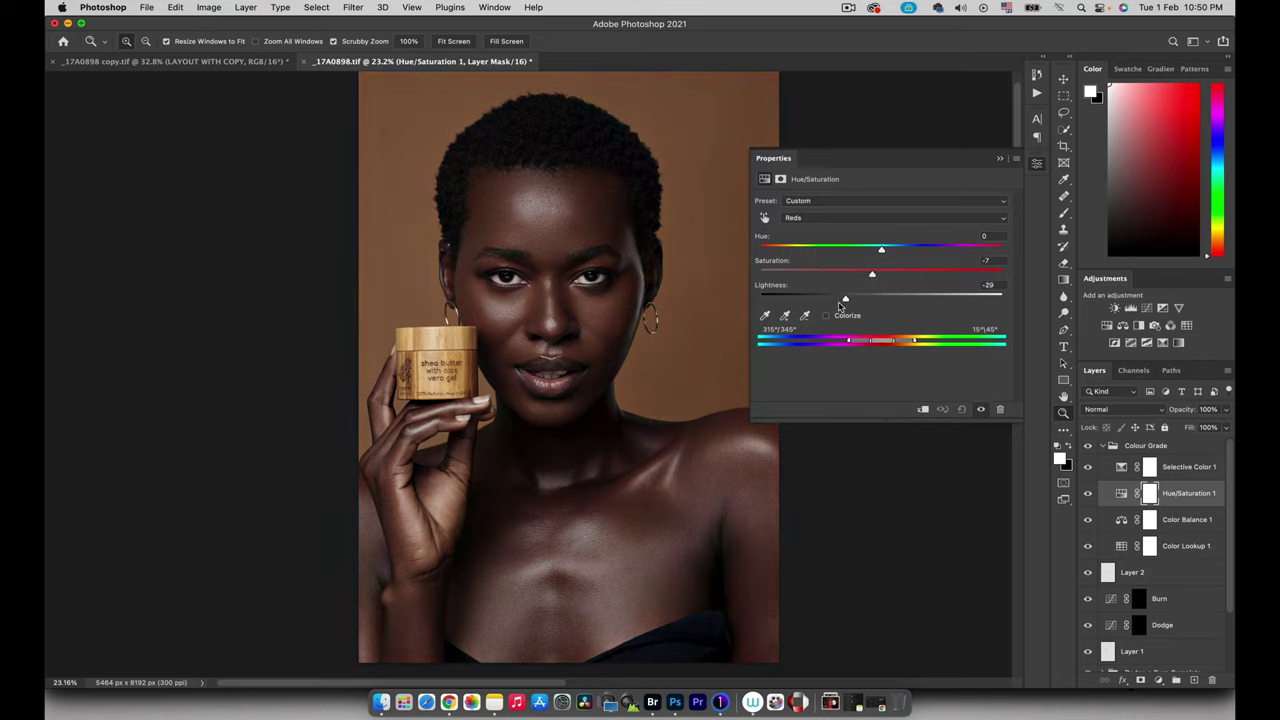
drag(880, 300, 872, 310)
drag(880, 250, 879, 250)
Slightly lower the saturation, lightness and hue of the Yellows in Hue/Saturation 1.
click(840, 218)
click(838, 230)
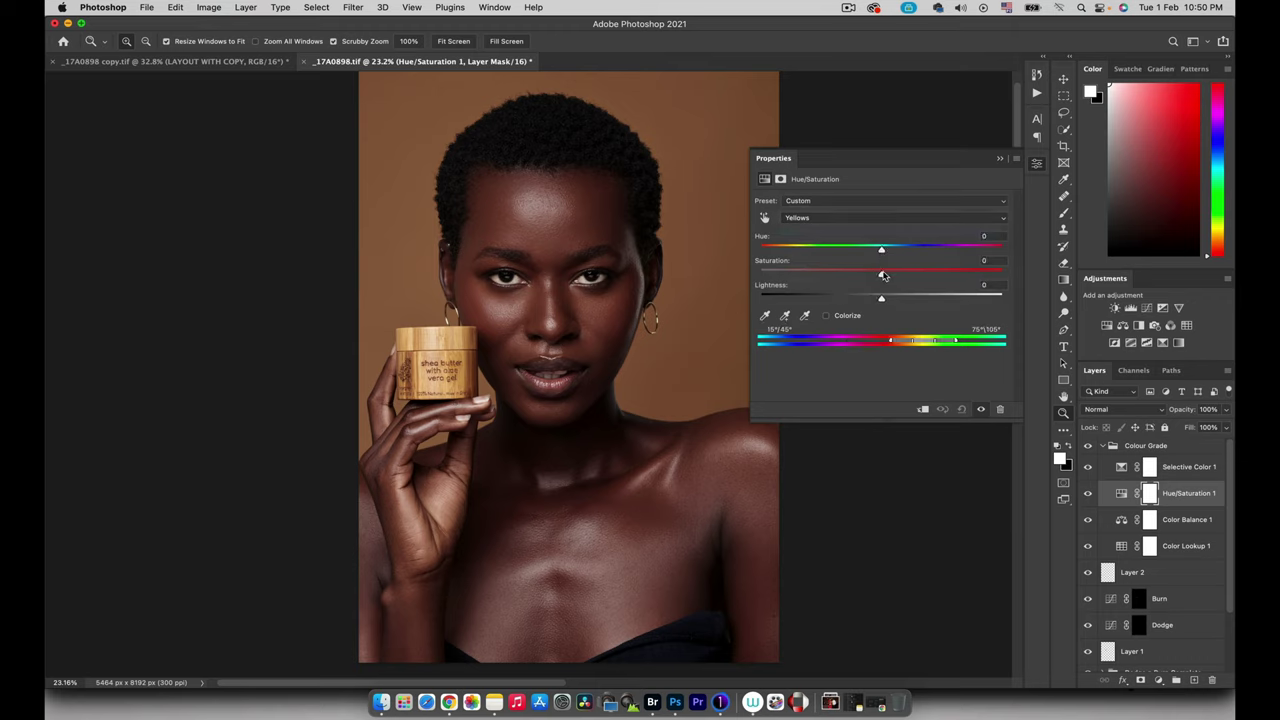
drag(879, 276, 878, 298)
drag(880, 250, 876, 253)
Adjust the cyan, magenta and yellow amounts of the Yellows in Selective Color 1.
click(1121, 467)
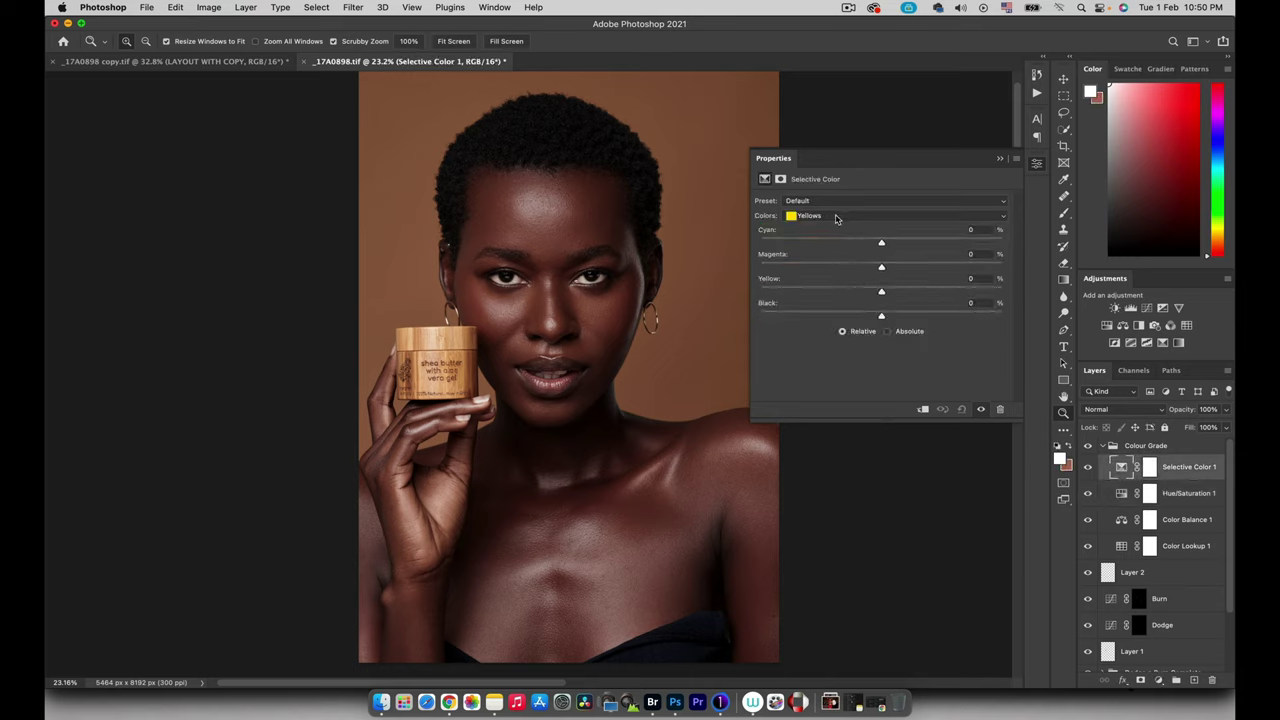
drag(881, 247, 846, 247)
click(967, 237)
drag(967, 237, 883, 272)
drag(862, 295, 894, 294)
Set Selective Color 1's Neutrals to Cyan +2%, Yellow +1% and Black +3%.
click(843, 215)
click(843, 205)
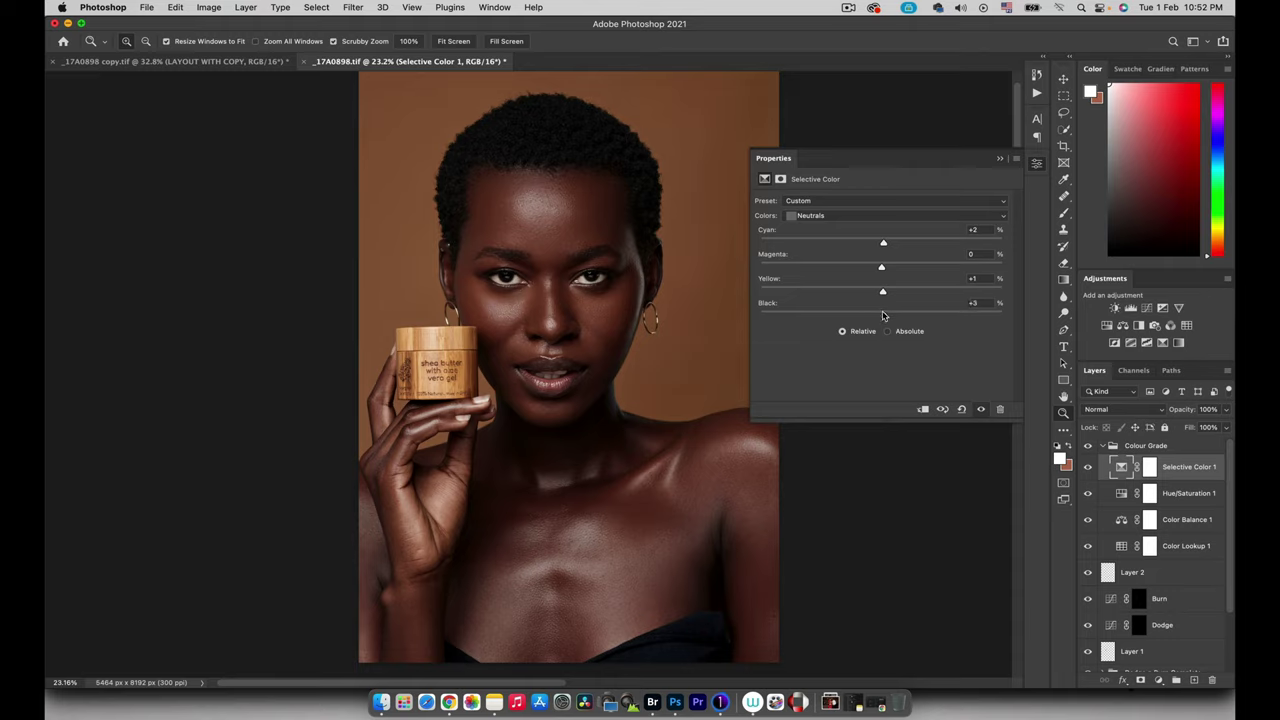
drag(883, 316, 882, 316)
click(997, 160)
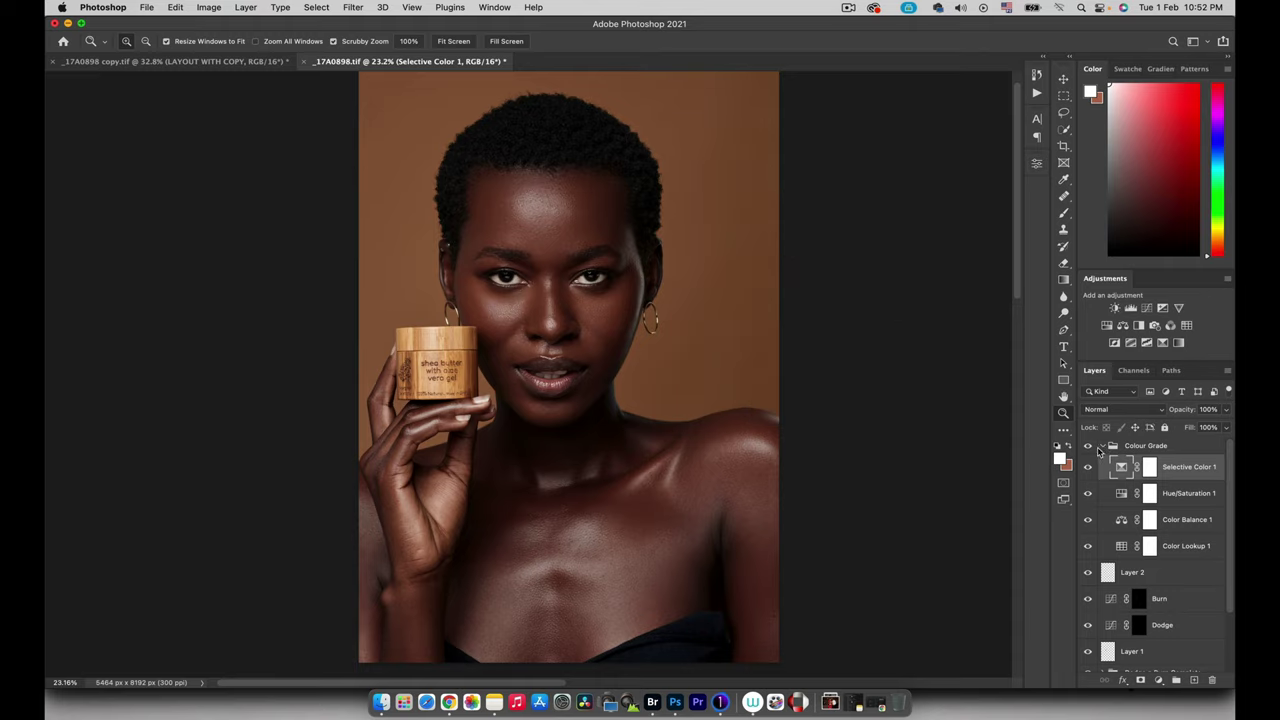
Collapse the Colour Grade group and compare the portrait with and without the grade.
click(1100, 447)
click(1088, 447)
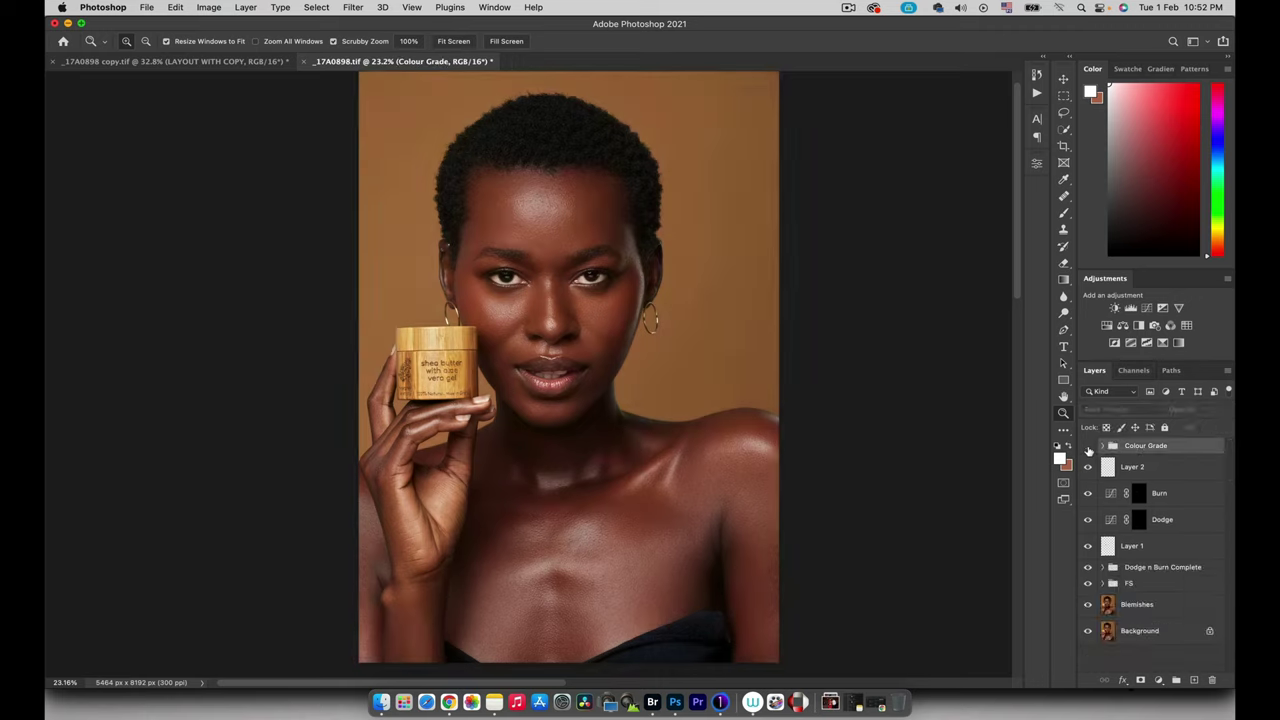
click(1088, 449)
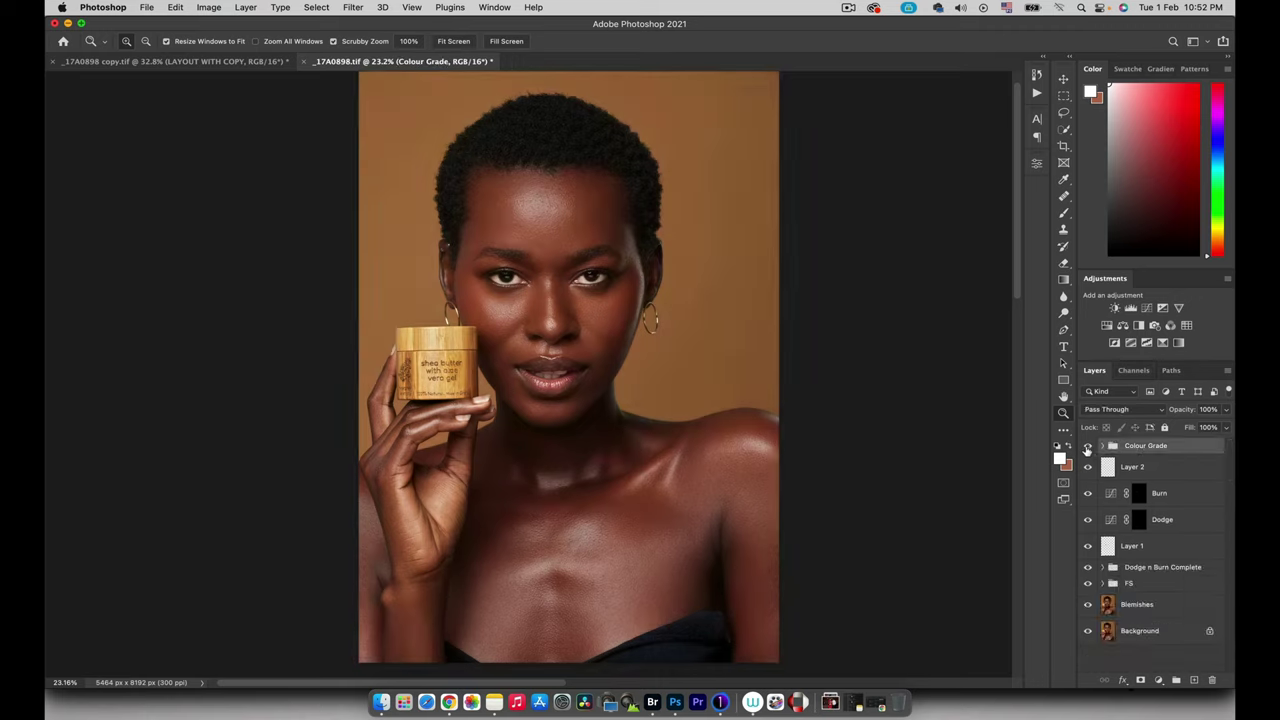
click(1088, 447)
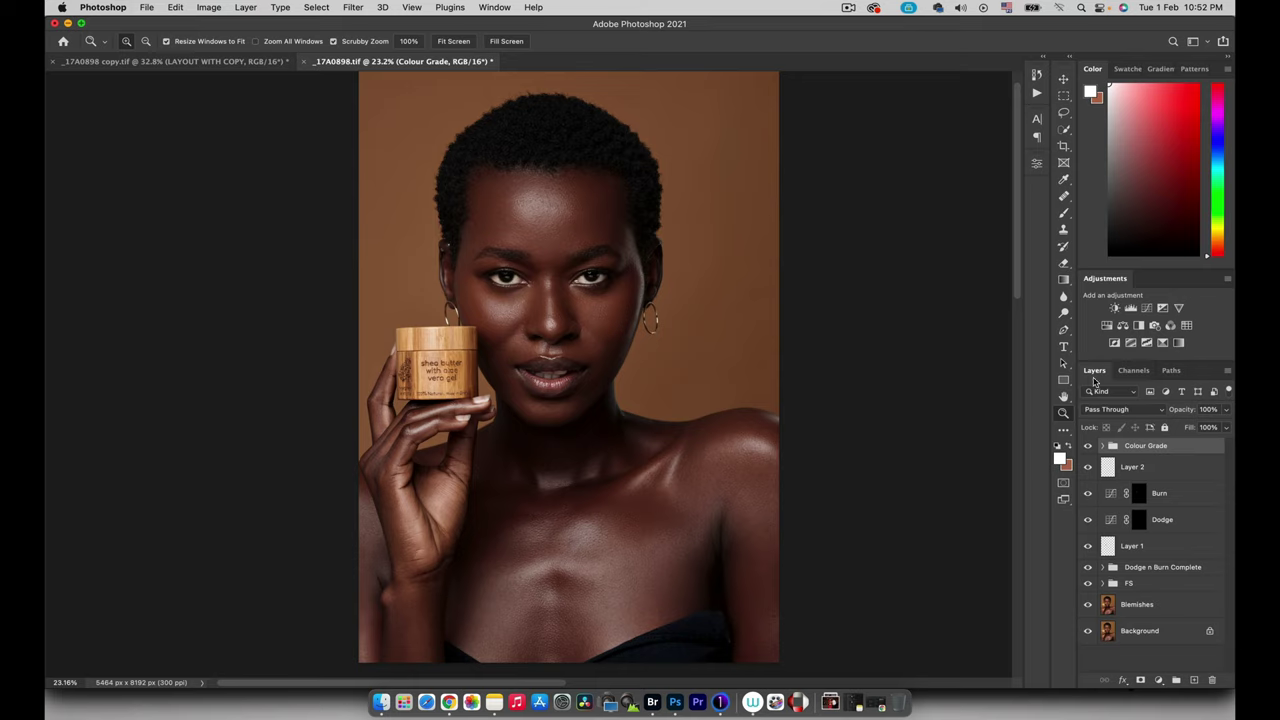
Add a new layer above Selective Color 1 inside the Colour Grade group and set its blend mode to Color.
click(1103, 446)
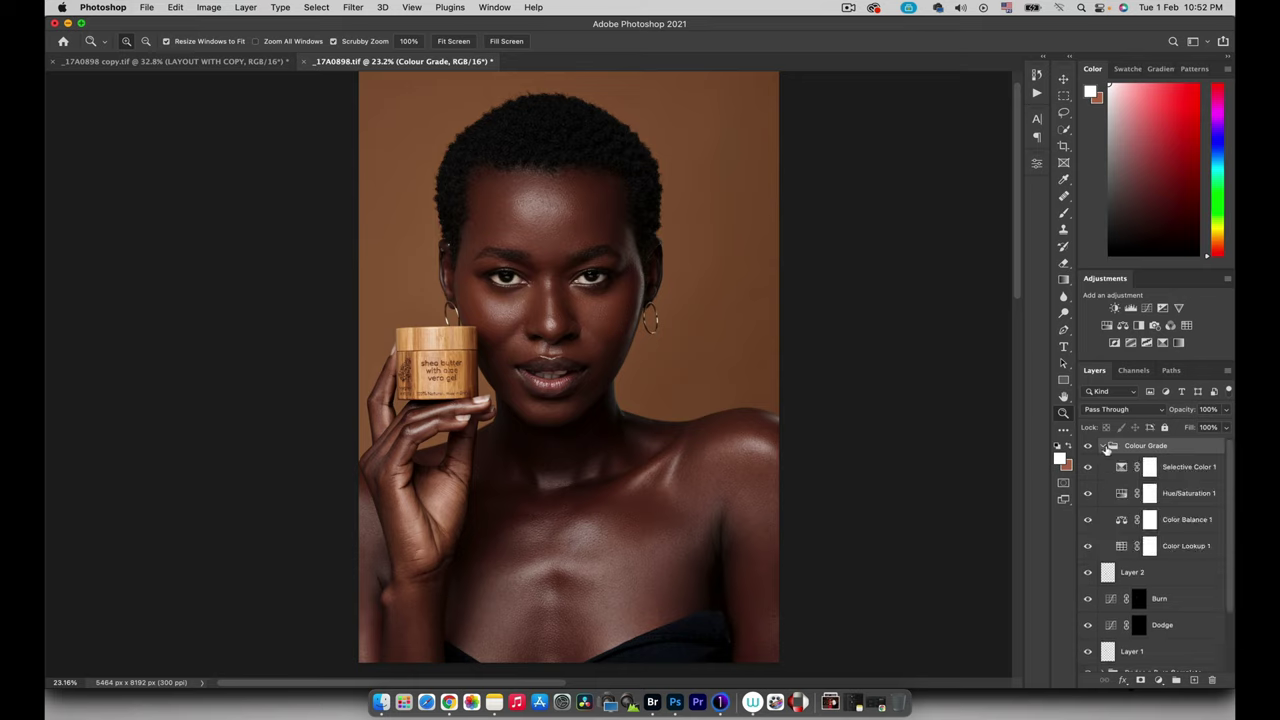
click(1194, 680)
click(1108, 410)
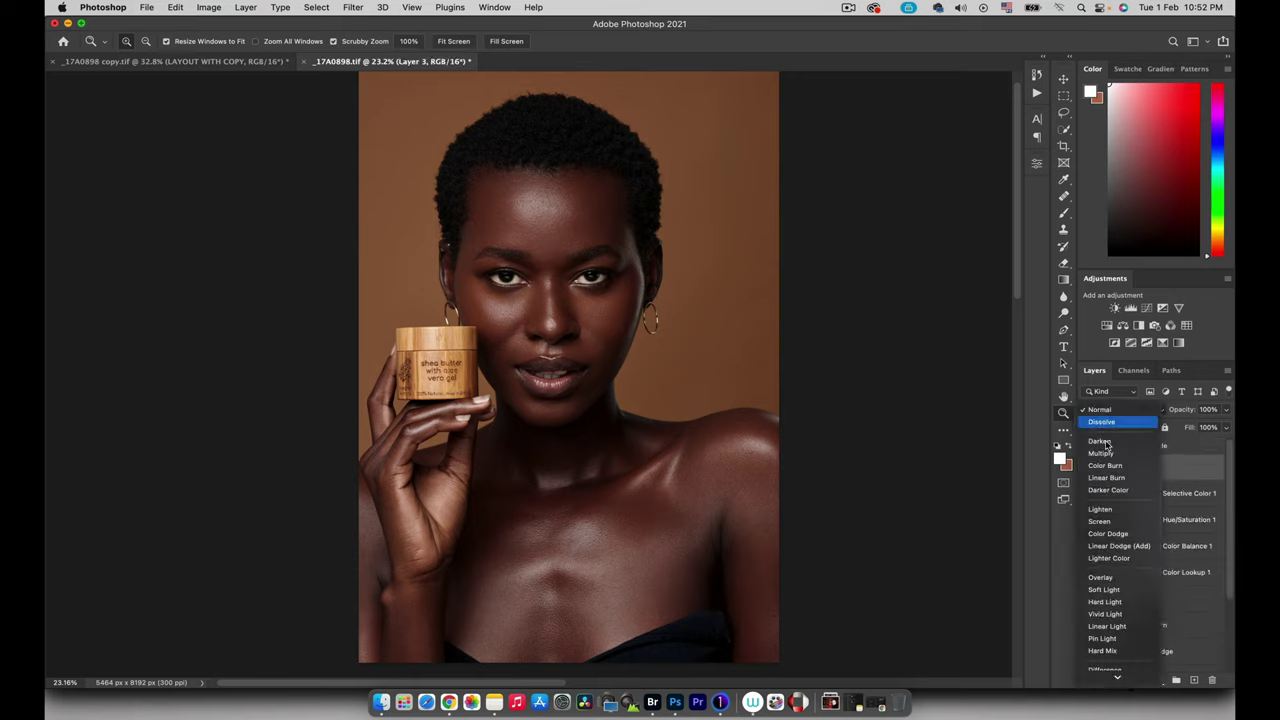
click(1097, 662)
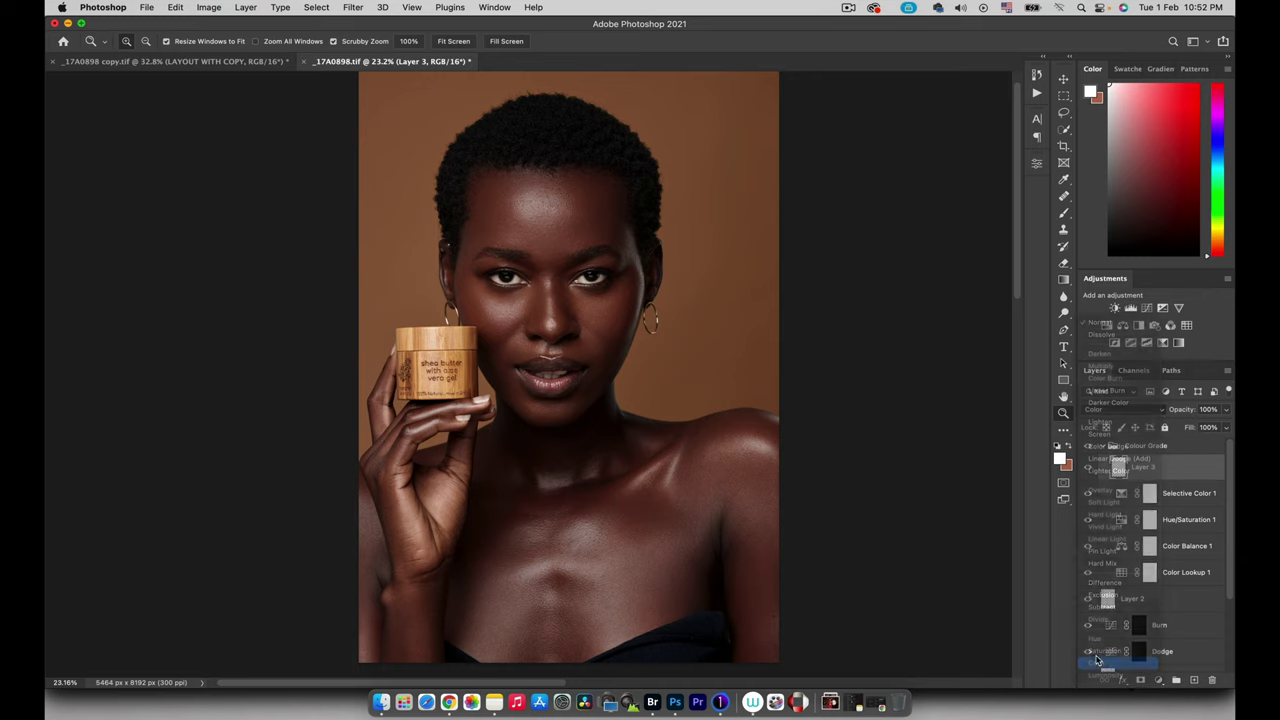
Paint skin tones sampled from the shoulder and arm over the arm behind the hand with a soft brush, raising the flow to 26%.
key(b)
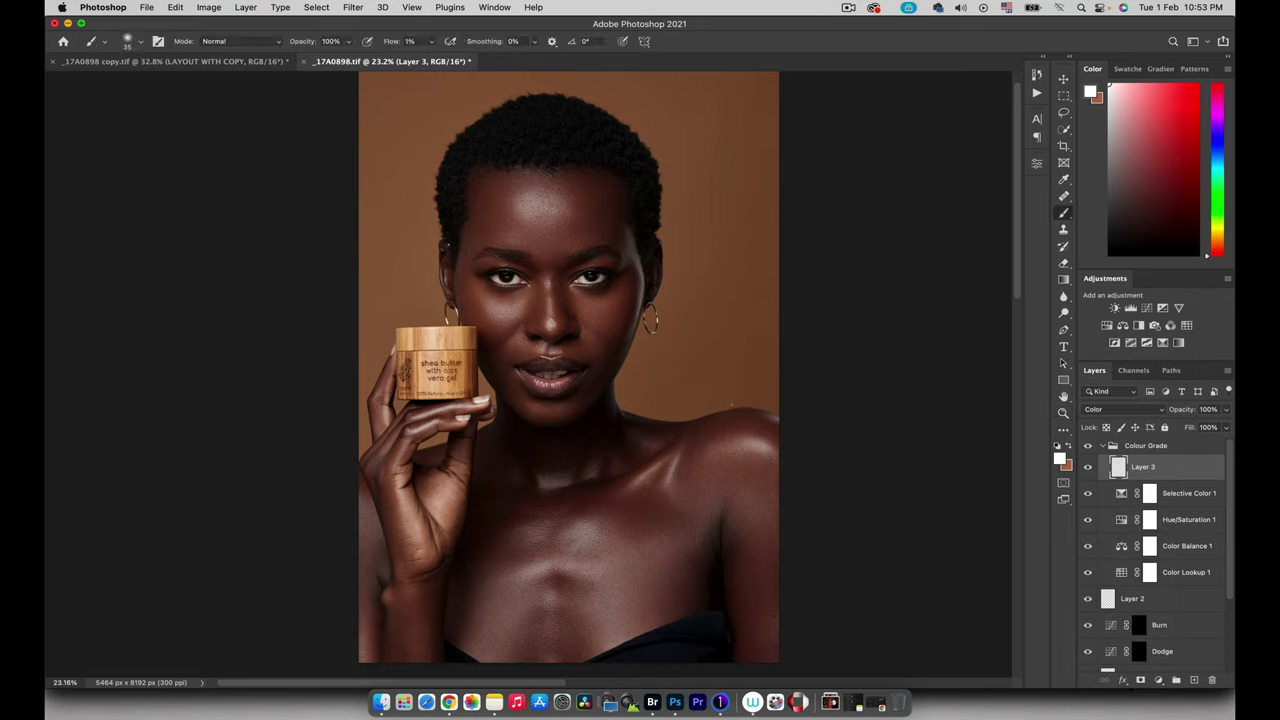
drag(741, 466, 743, 463)
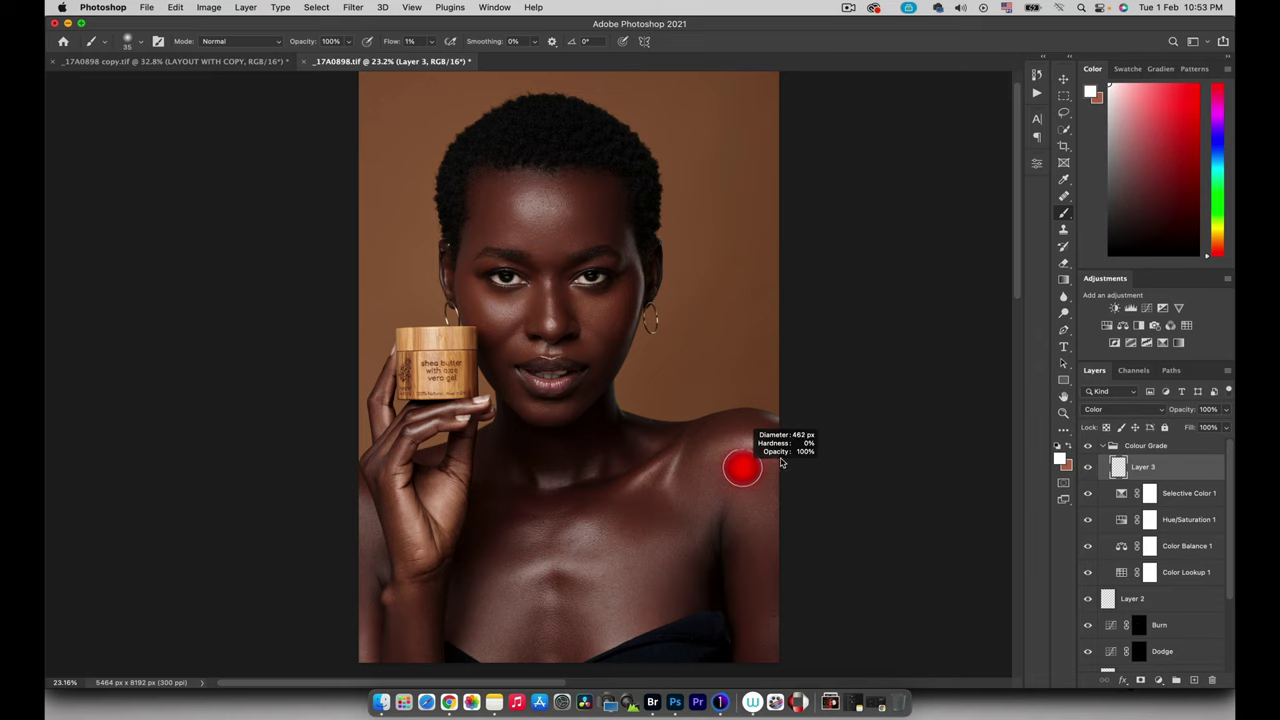
alt+click(754, 471)
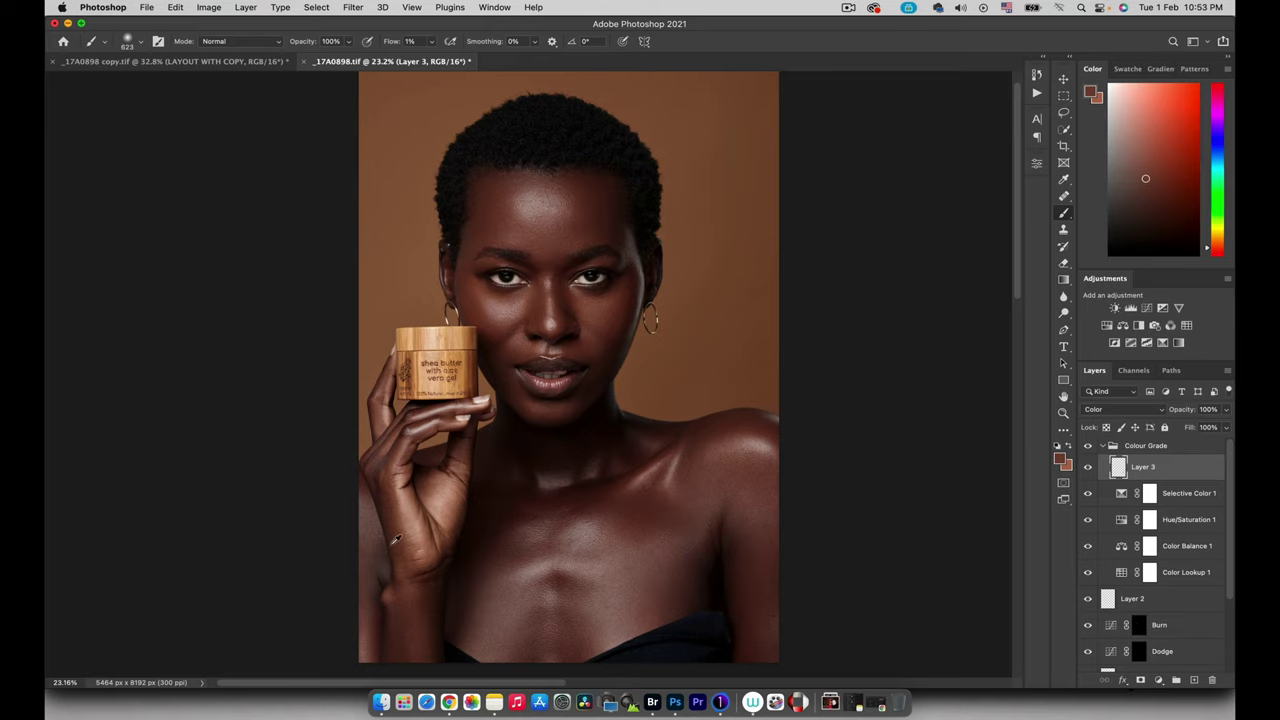
alt+click(374, 614)
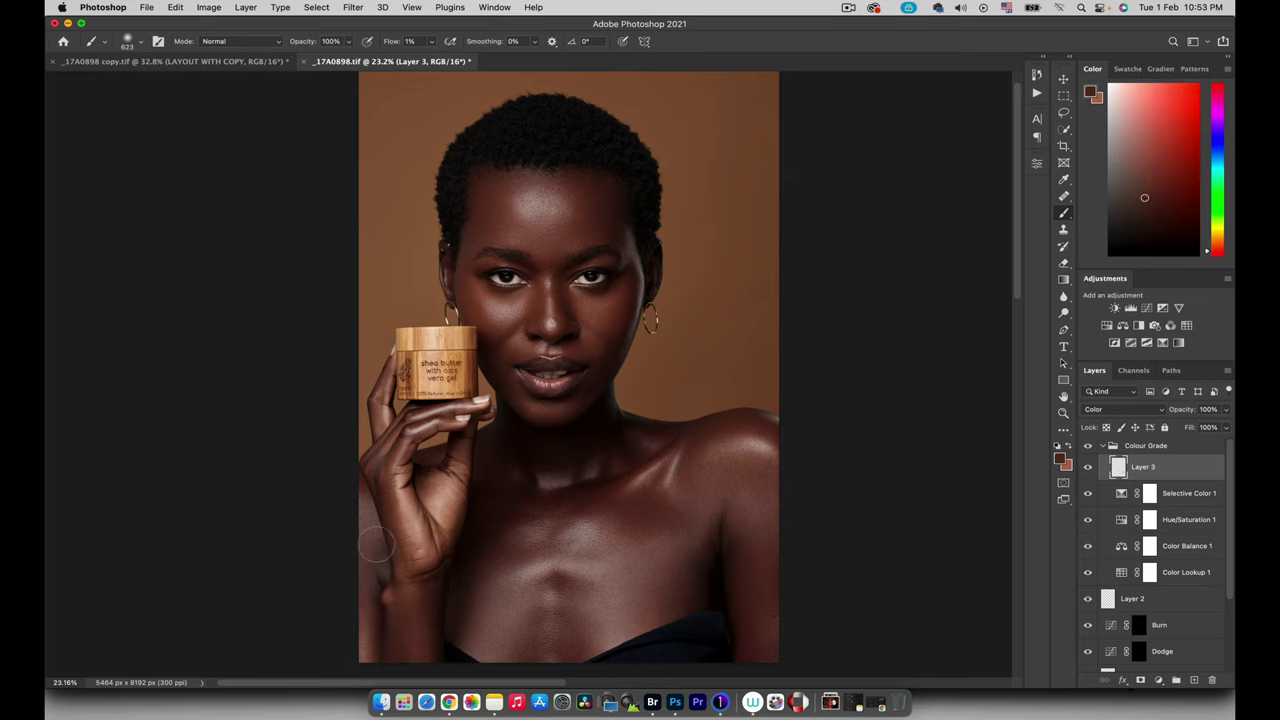
drag(380, 556, 371, 556)
drag(383, 46, 434, 42)
alt+click(380, 607)
drag(381, 44, 378, 47)
Even out the colour of the hand and fingers holding the jar by painting with nearby sampled skin tones on Layer 3.
alt+click(392, 503)
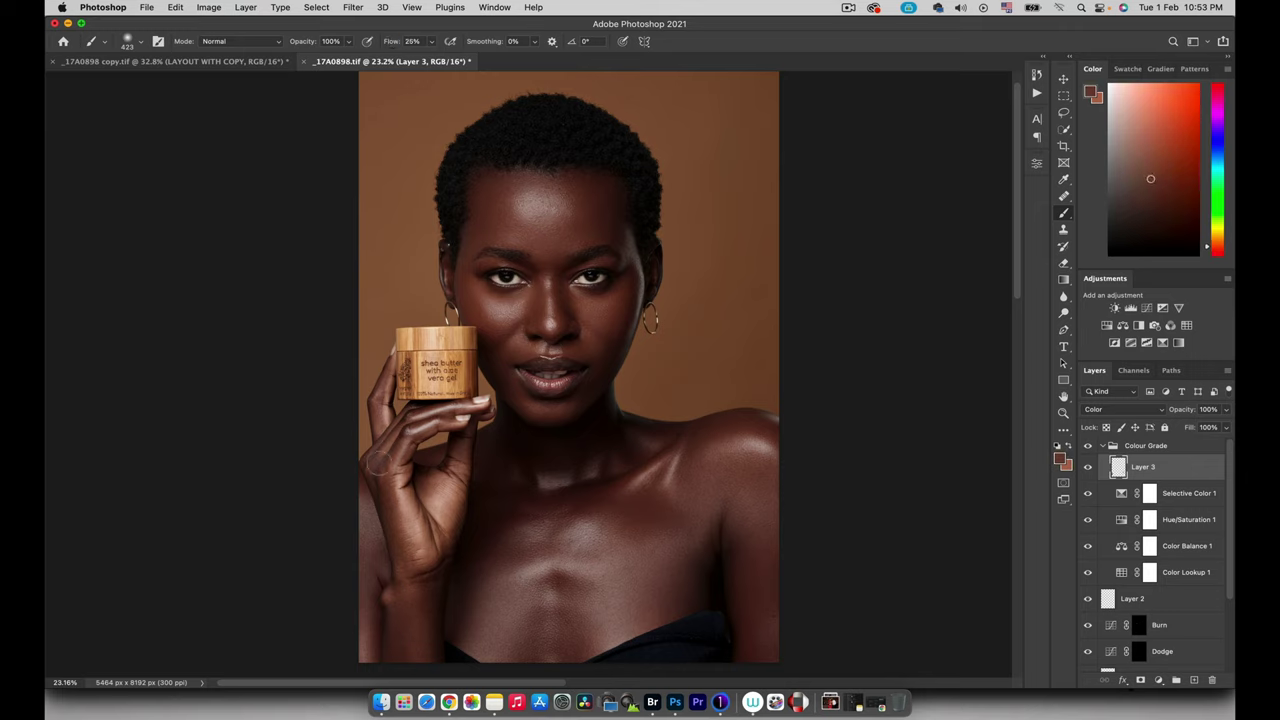
mouse_move(389, 476)
mouse_down()
mouse_move(388, 438)
mouse_move(378, 458)
mouse_up()
alt+click(400, 453)
drag(388, 506, 400, 498)
alt+click(376, 496)
drag(425, 432, 402, 432)
alt+click(400, 437)
Collapse the Colour Grade group and lower its opacity to 65%.
mouse_move(597, 304)
mouse_down()
mouse_move(635, 301)
mouse_move(588, 308)
mouse_move(606, 308)
mouse_up()
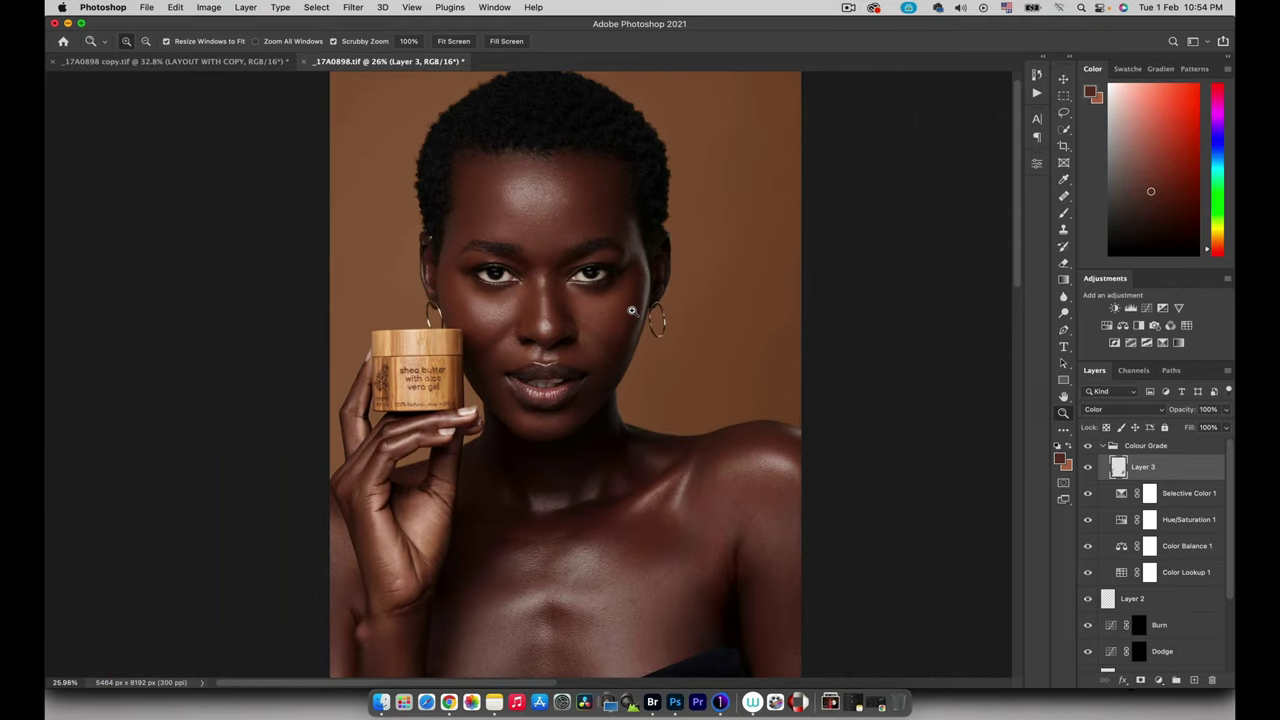
click(1102, 447)
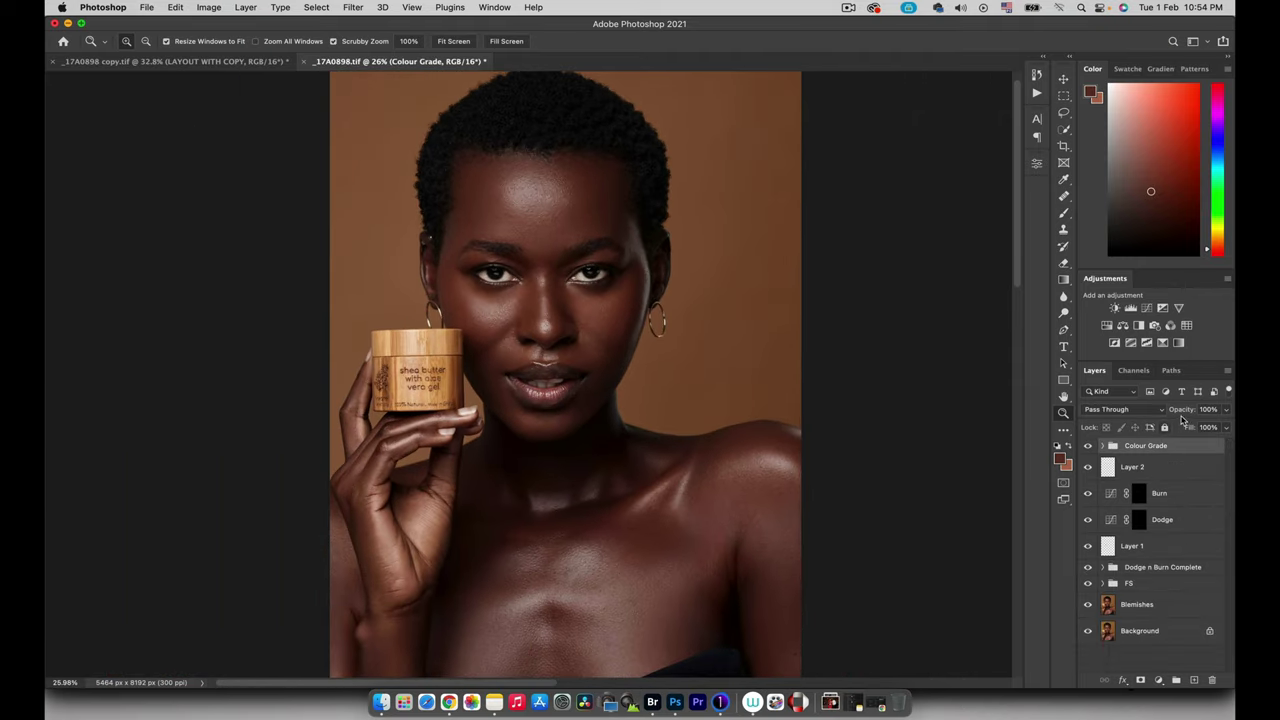
drag(1188, 413, 1163, 415)
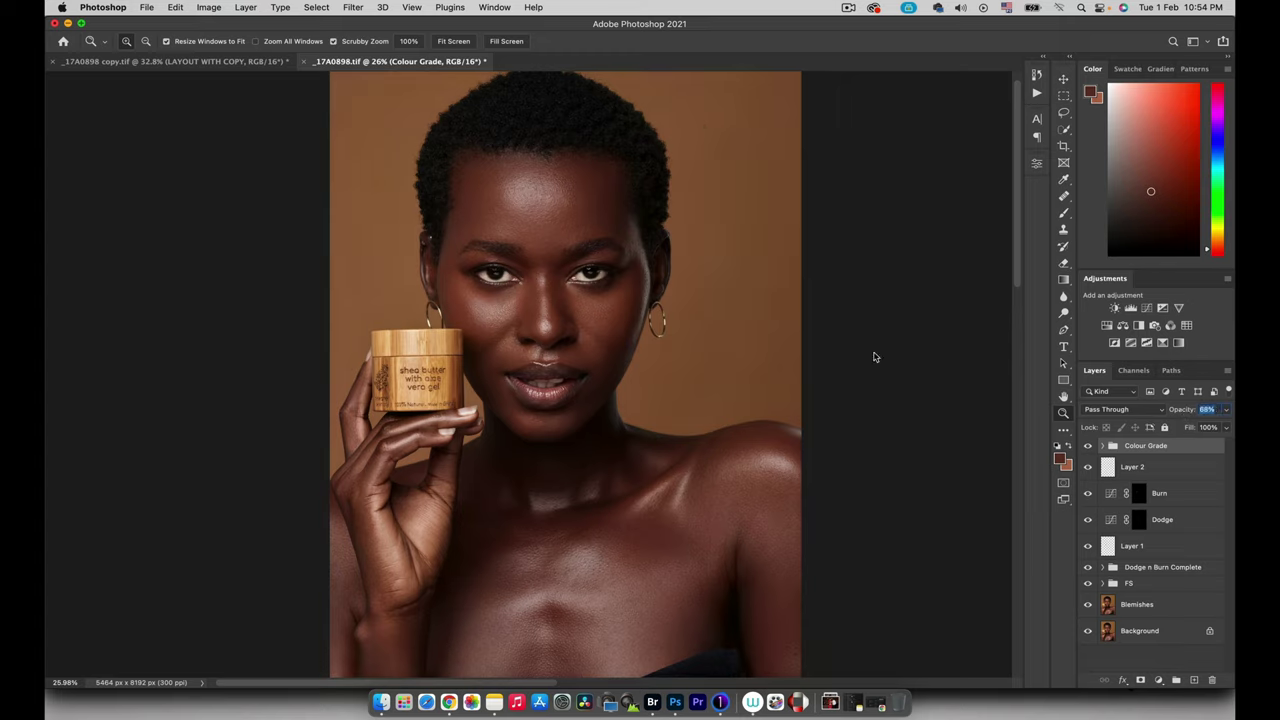
text(65)
key(Return)
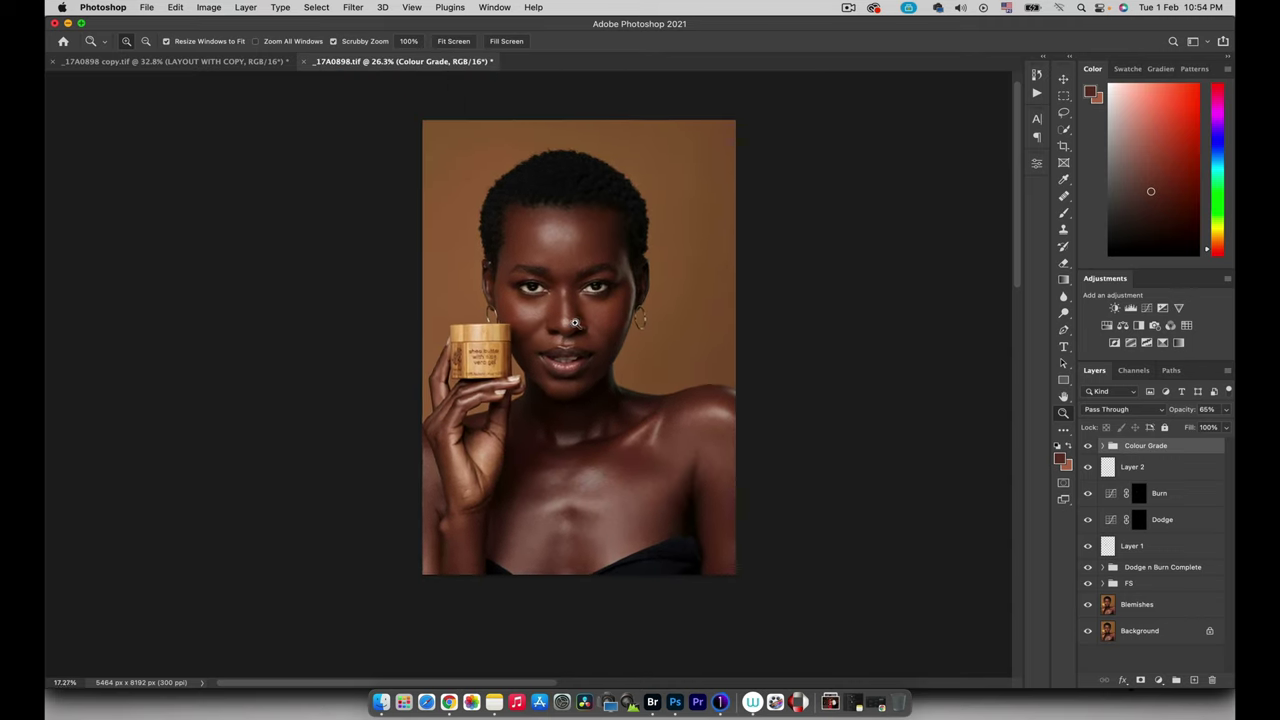
Raise the Colour Grade group's opacity to 71% and compare the portrait with and without it.
alt+click(600, 315)
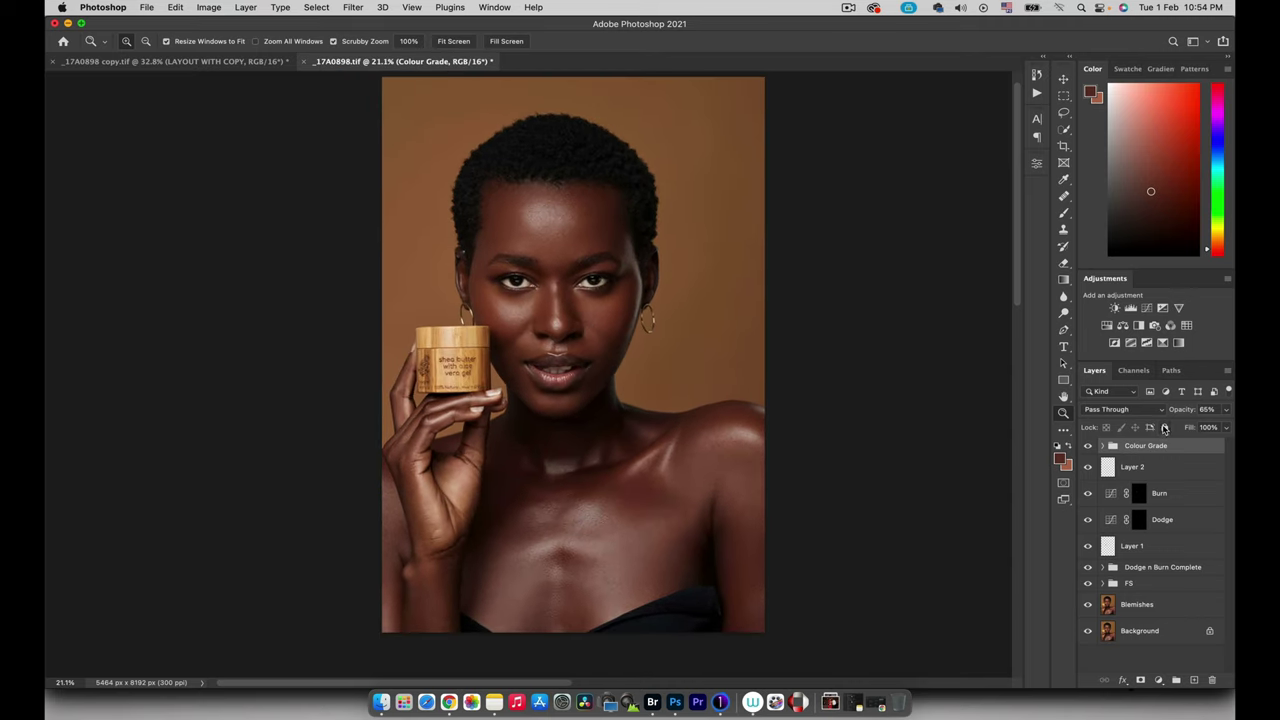
drag(1180, 412, 1186, 411)
click(1088, 447)
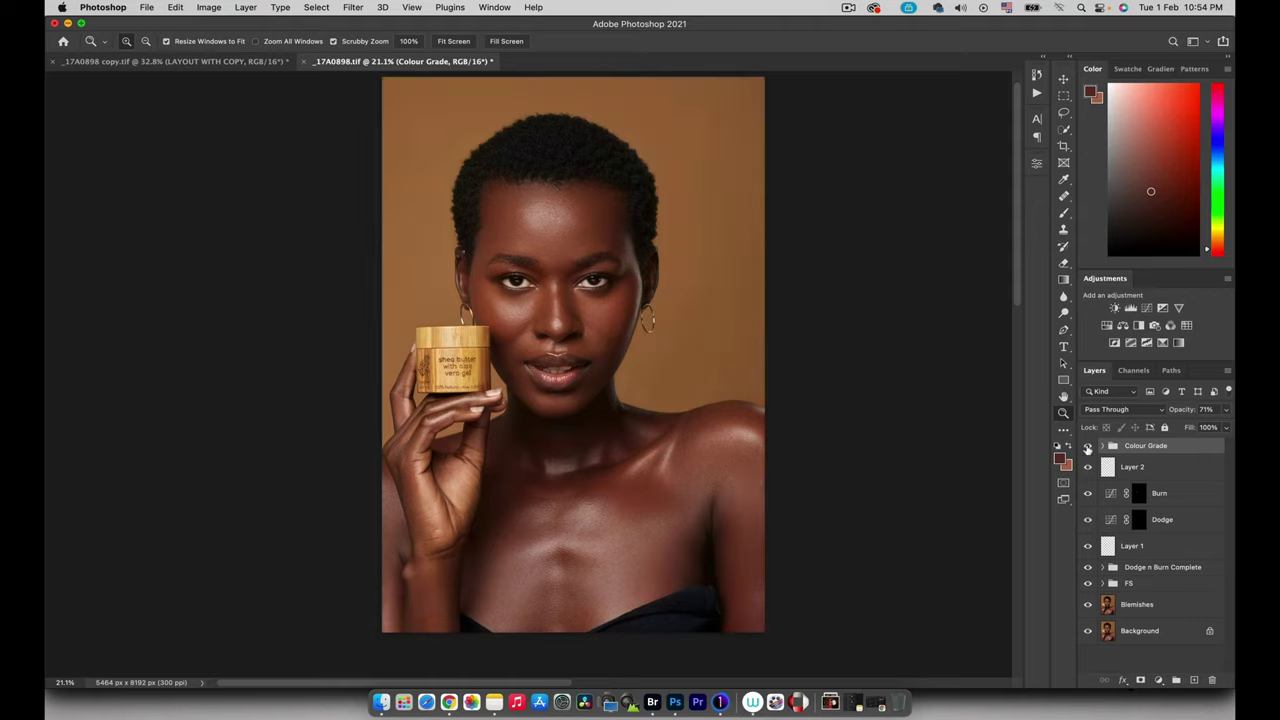
click(1088, 447)
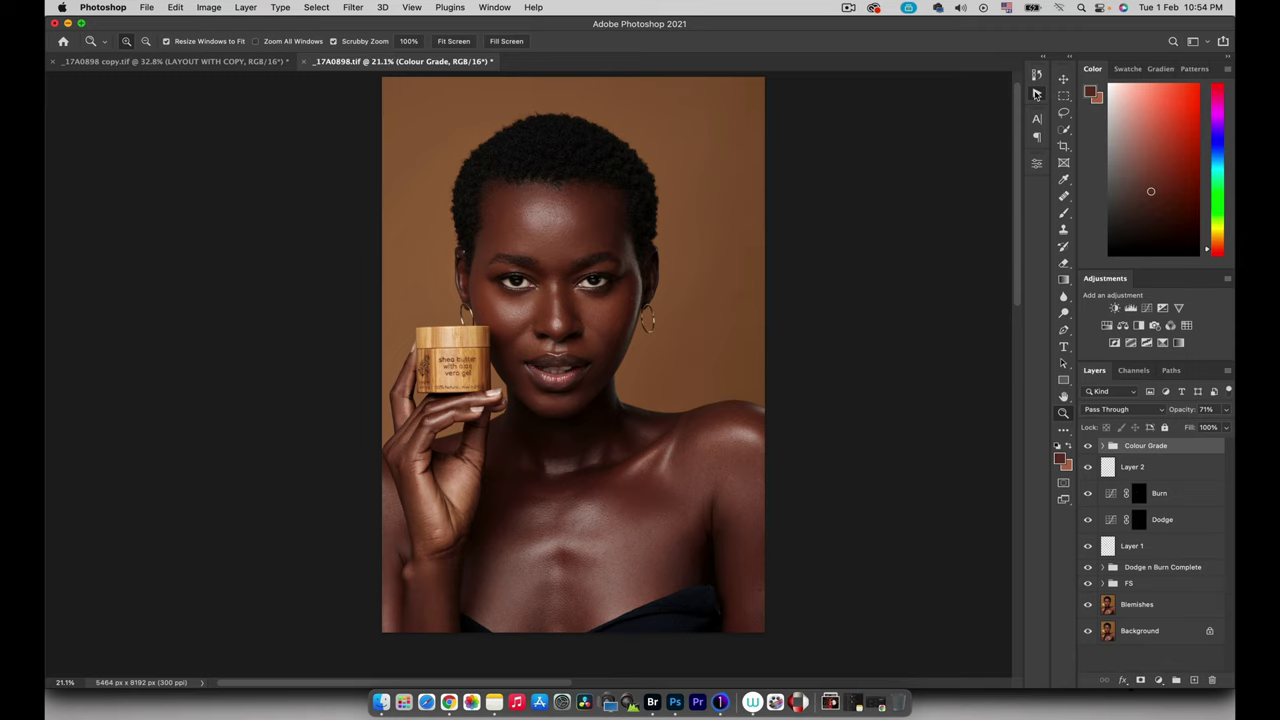
Run the Noise action above the Colour Grade group, accepting 35.39% monochromatic Gaussian noise.
click(1038, 94)
click(937, 216)
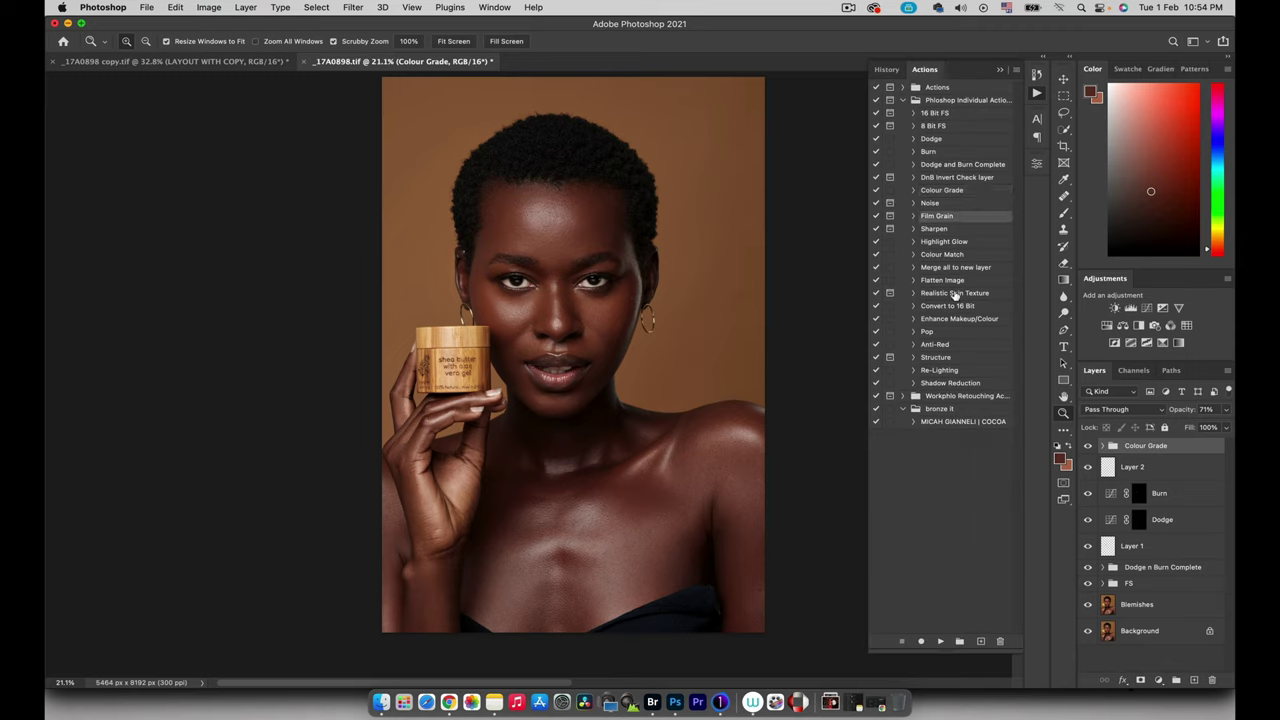
click(930, 203)
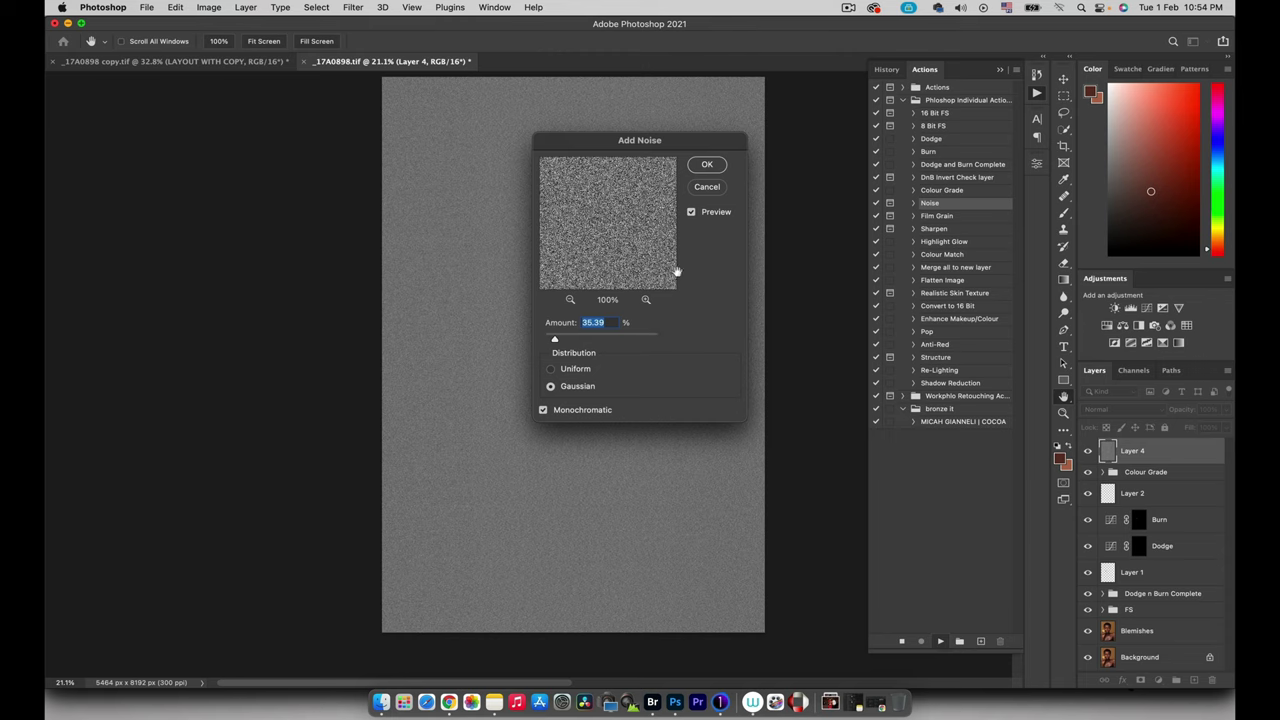
click(706, 164)
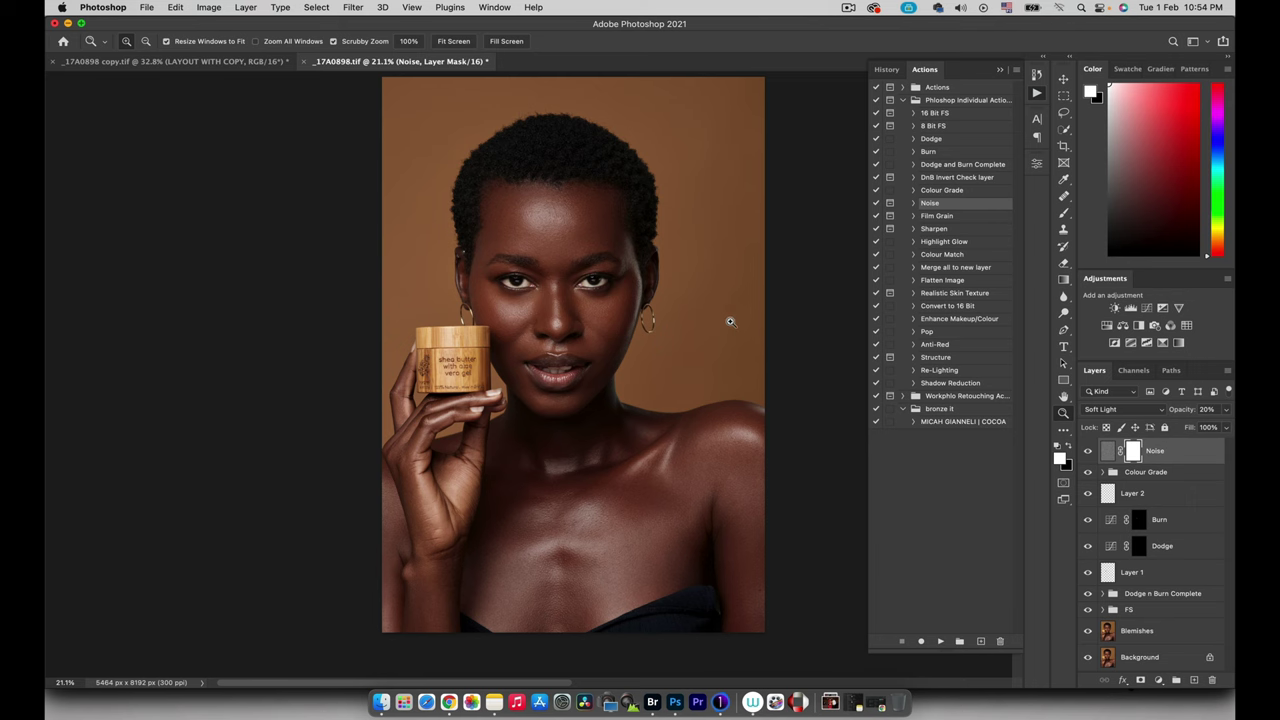
Inspect the skin texture around the nose and lips up close with and without the Noise layer.
drag(728, 314, 828, 300)
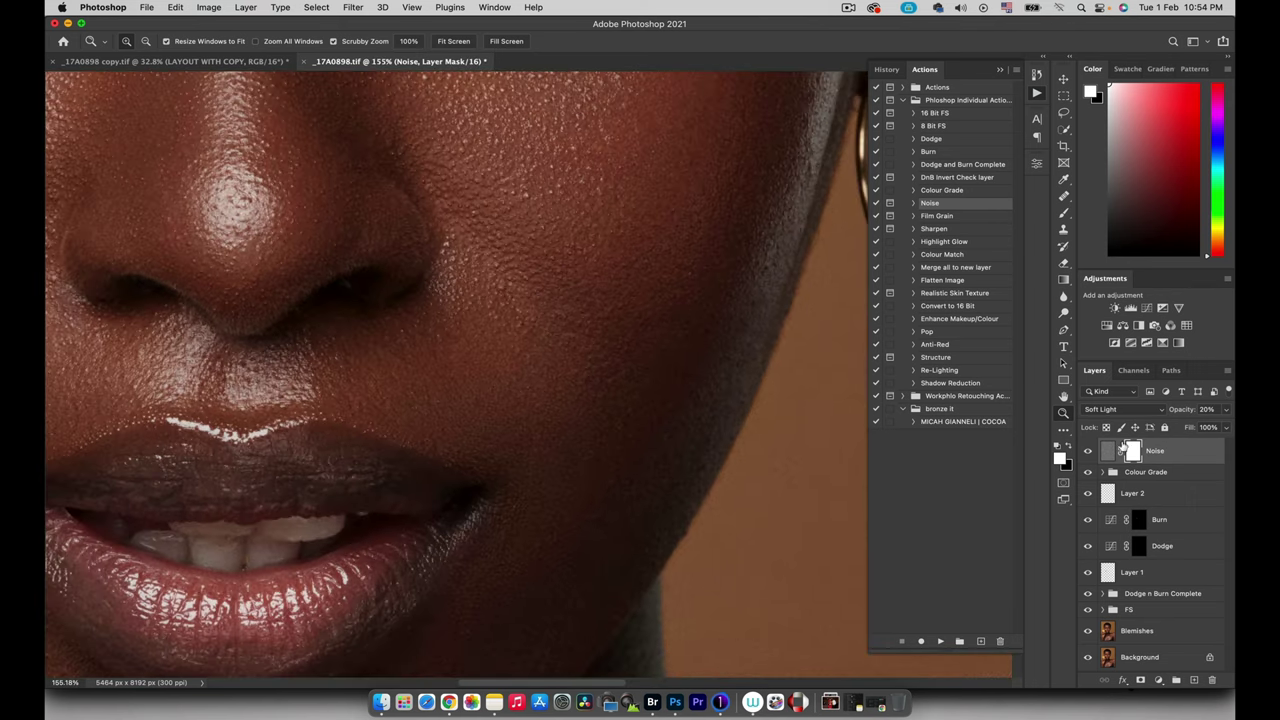
click(1088, 452)
click(1088, 452)
Add a Hue/Saturation adjustment above the Noise layer, sample the lips, boost the Reds saturation and narrow the affected colour range.
drag(633, 383, 612, 398)
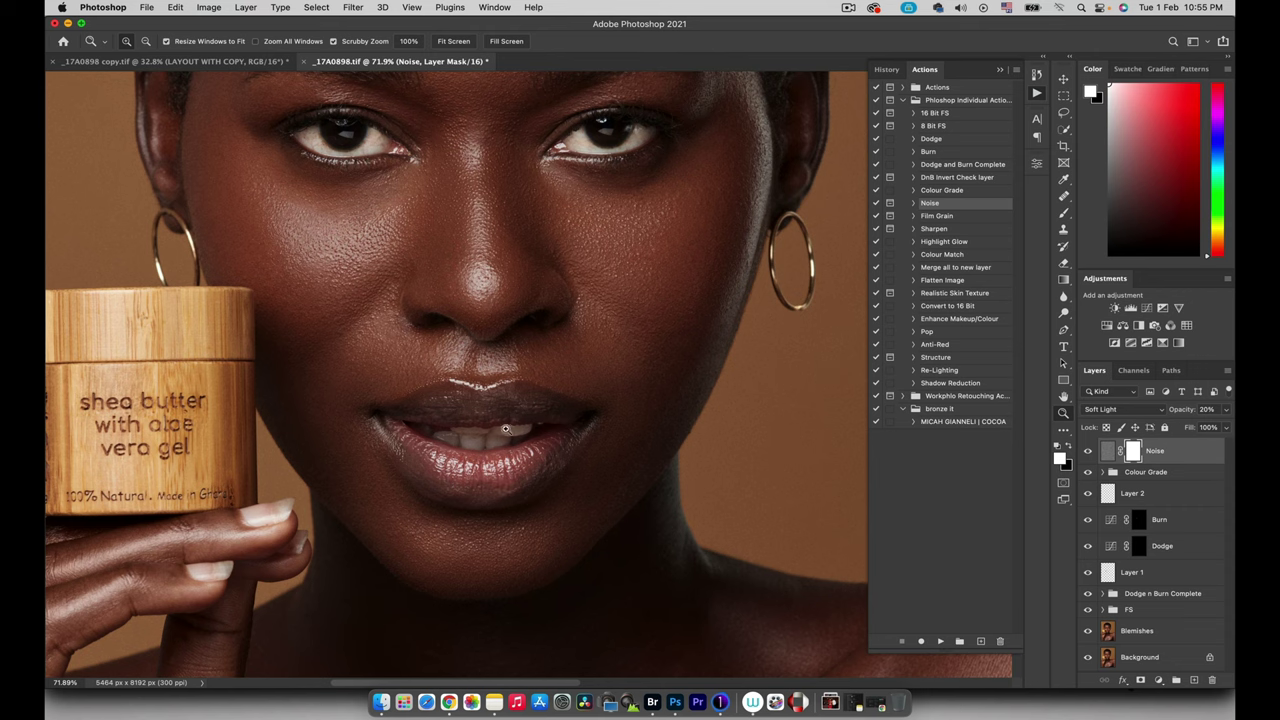
click(1106, 325)
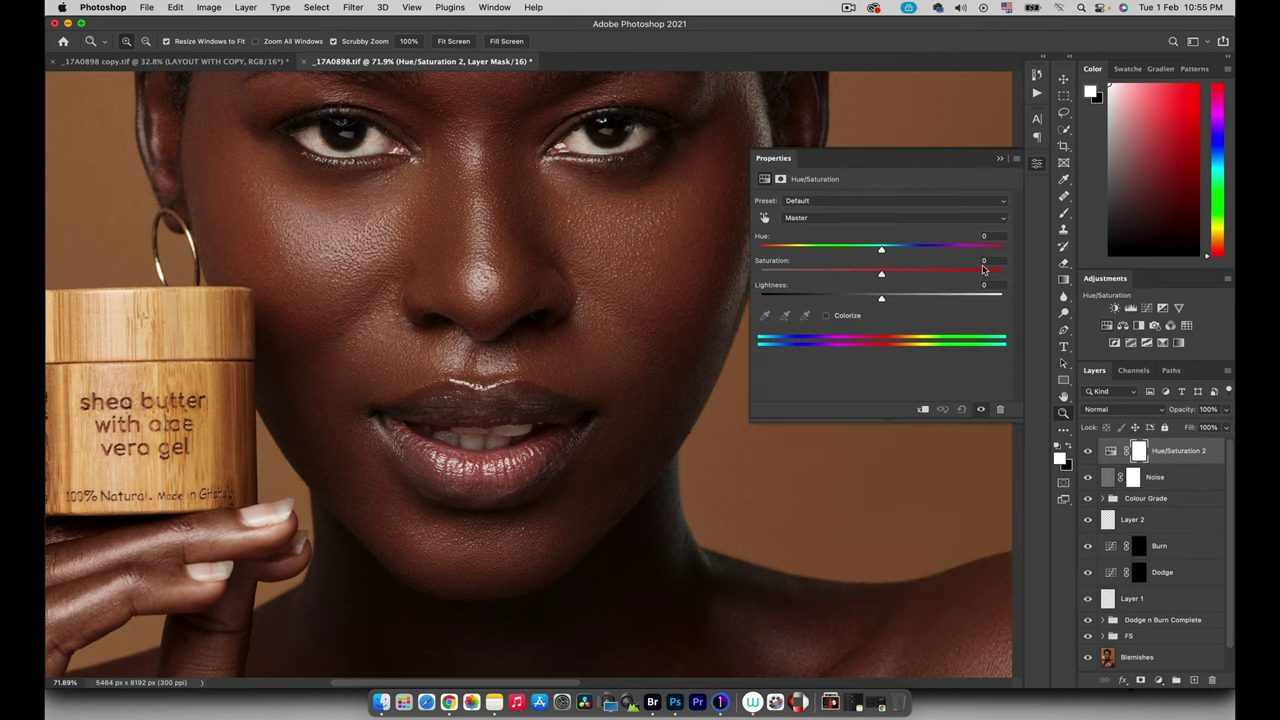
click(765, 219)
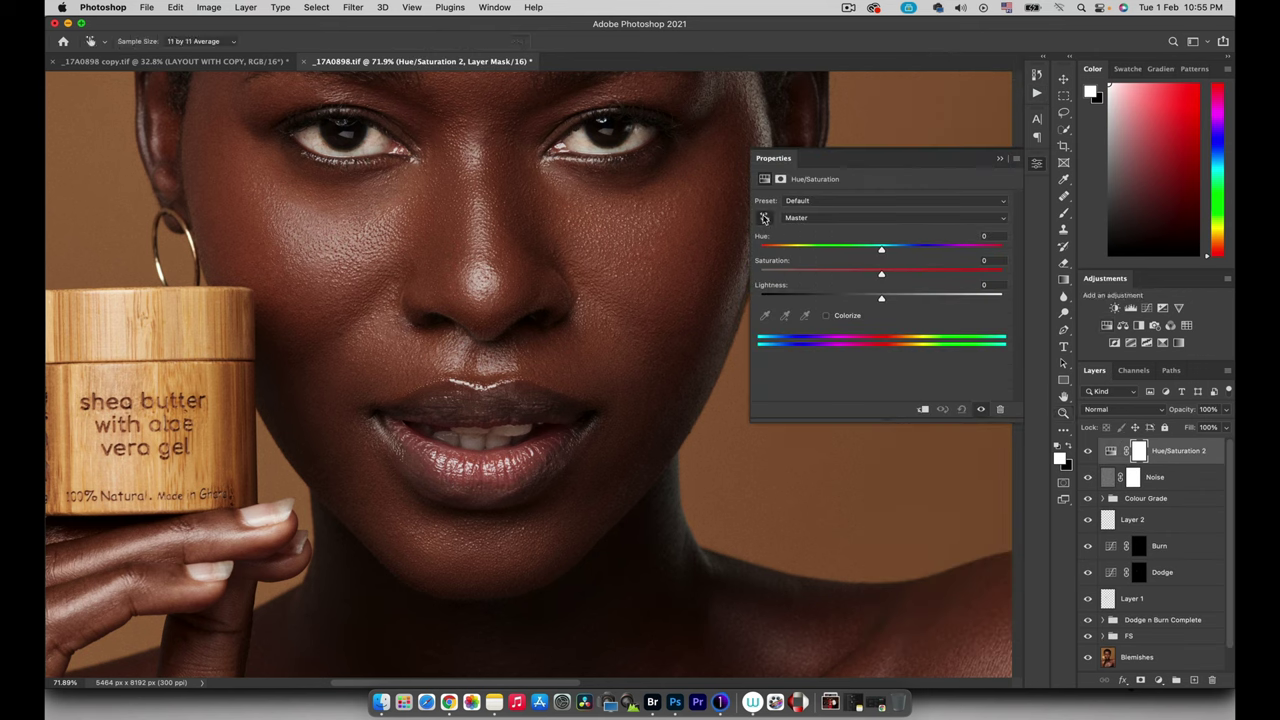
click(488, 484)
drag(488, 484, 507, 466)
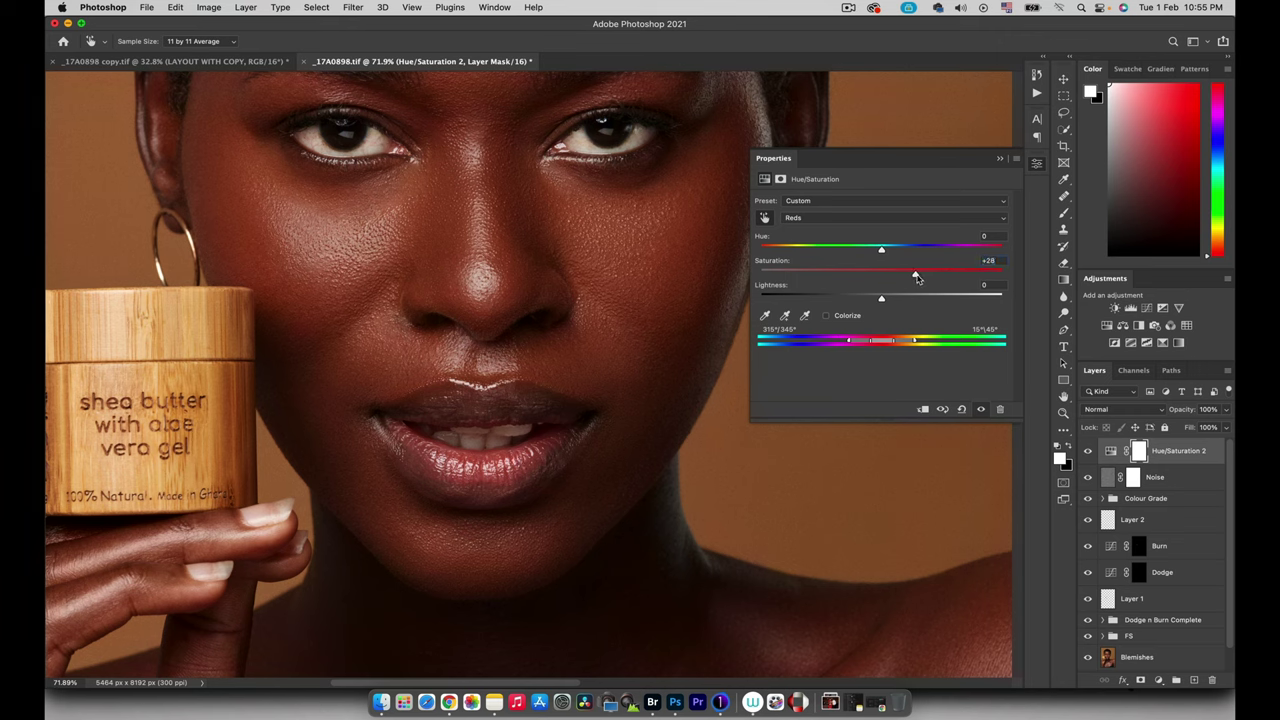
drag(917, 279, 923, 274)
drag(906, 344, 899, 344)
click(999, 158)
Invert the Hue/Saturation layer's mask and brush the saturation boost back in over the lips only.
key(z)
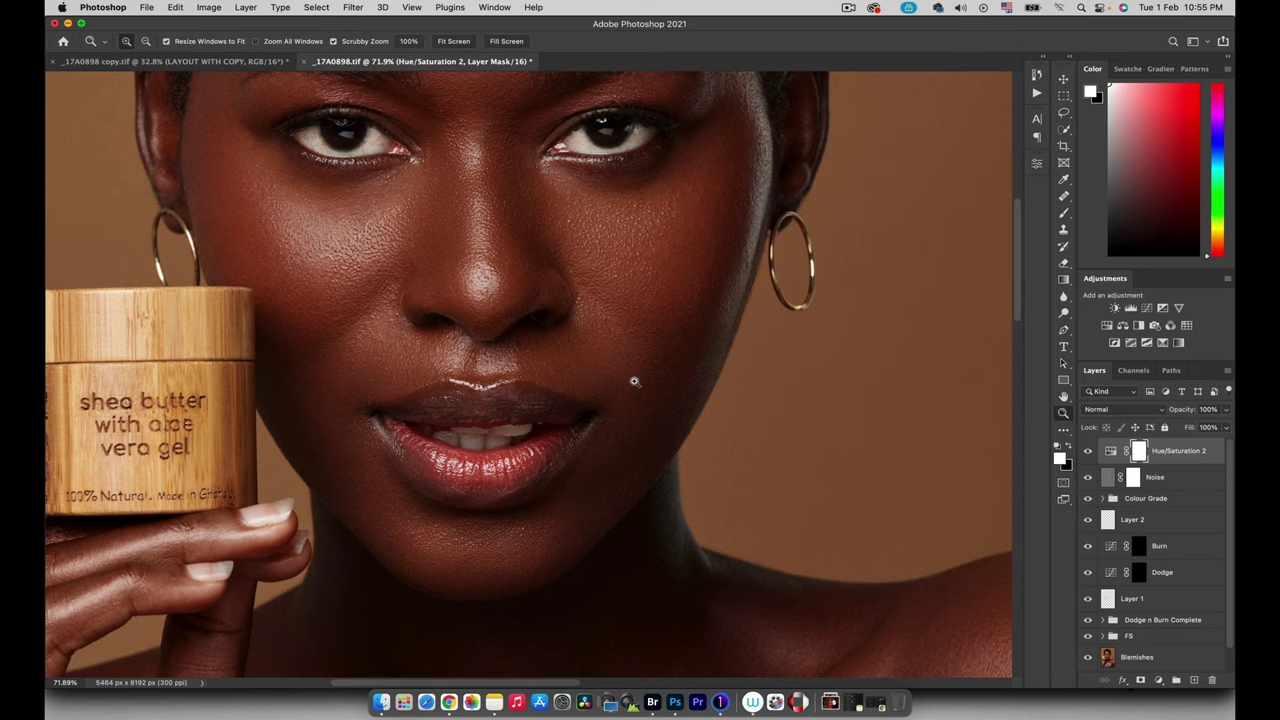
drag(731, 364, 680, 378)
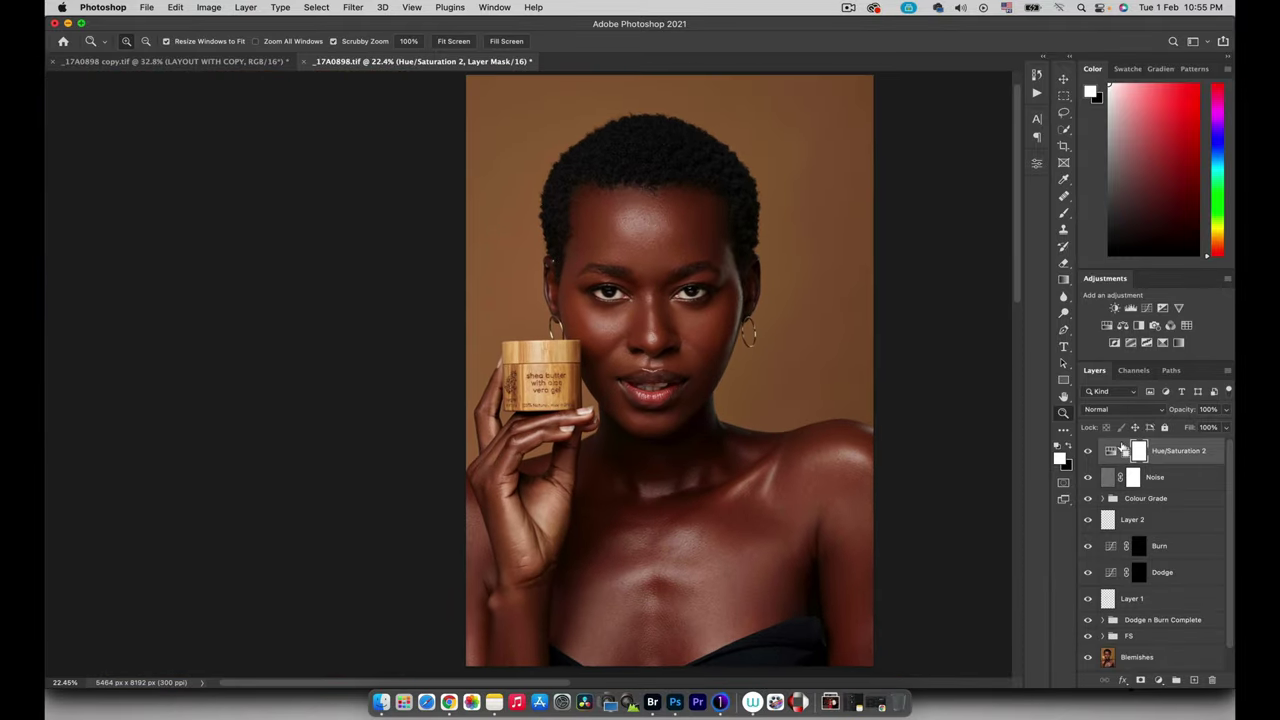
key(super+i)
mouse_move(670, 388)
mouse_down()
mouse_move(701, 378)
mouse_move(592, 358)
mouse_up()
key(b)
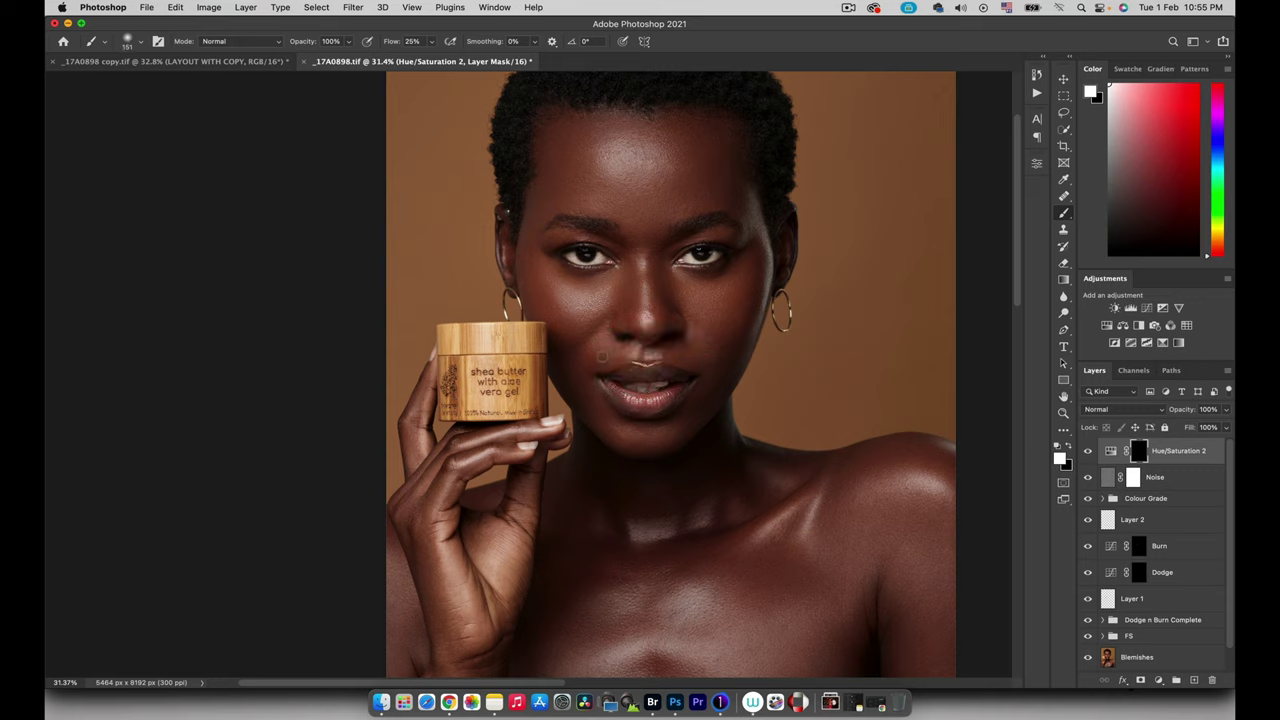
key(x)
key(x)
key(z)
drag(671, 312, 655, 322)
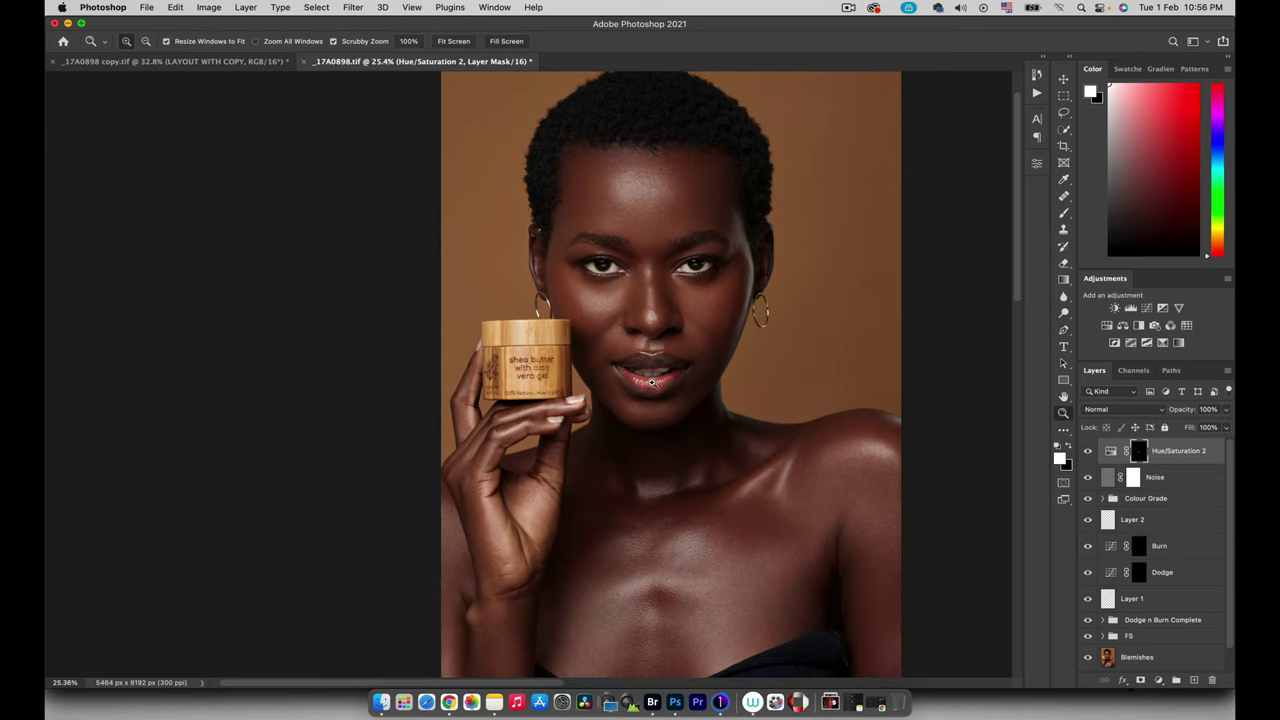
Lower the opacity of the lip Hue/Saturation layer to 68%.
drag(1187, 411, 1168, 415)
drag(1164, 414, 1162, 418)
alt+click(762, 381)
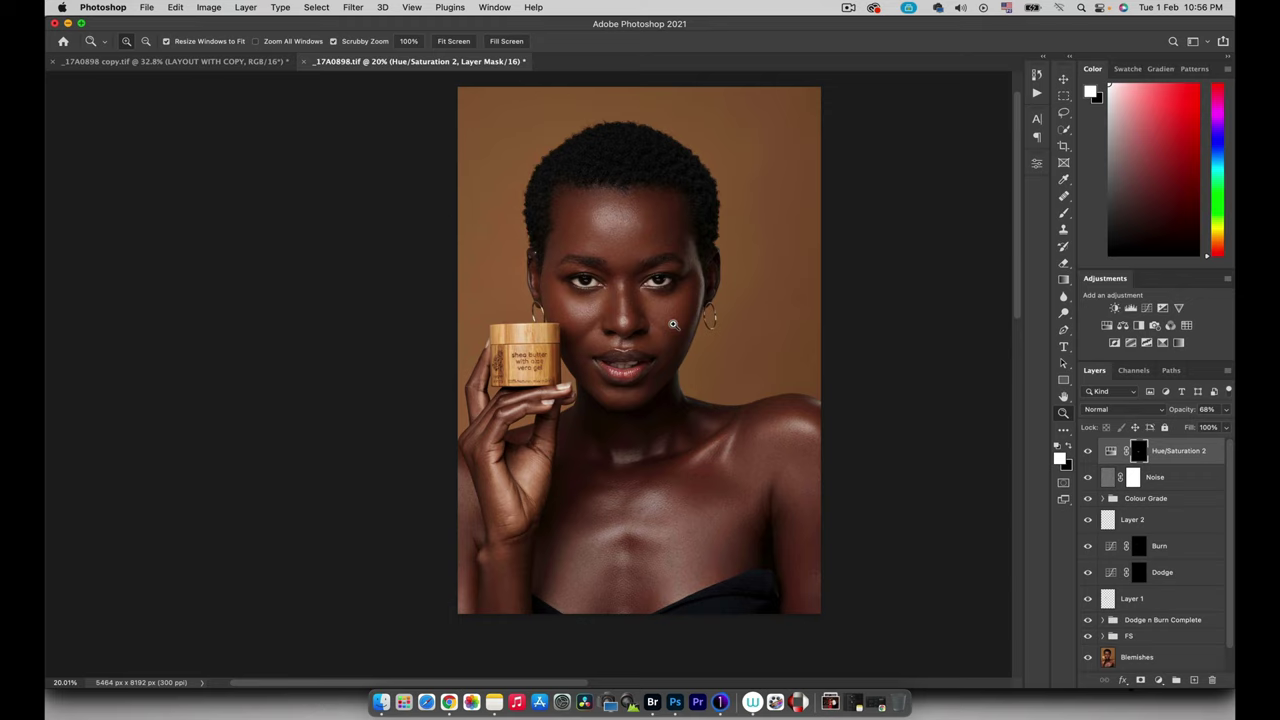
Add a Curves adjustment layer on top and pull the RGB midpoint slightly down to darken the portrait.
click(1144, 307)
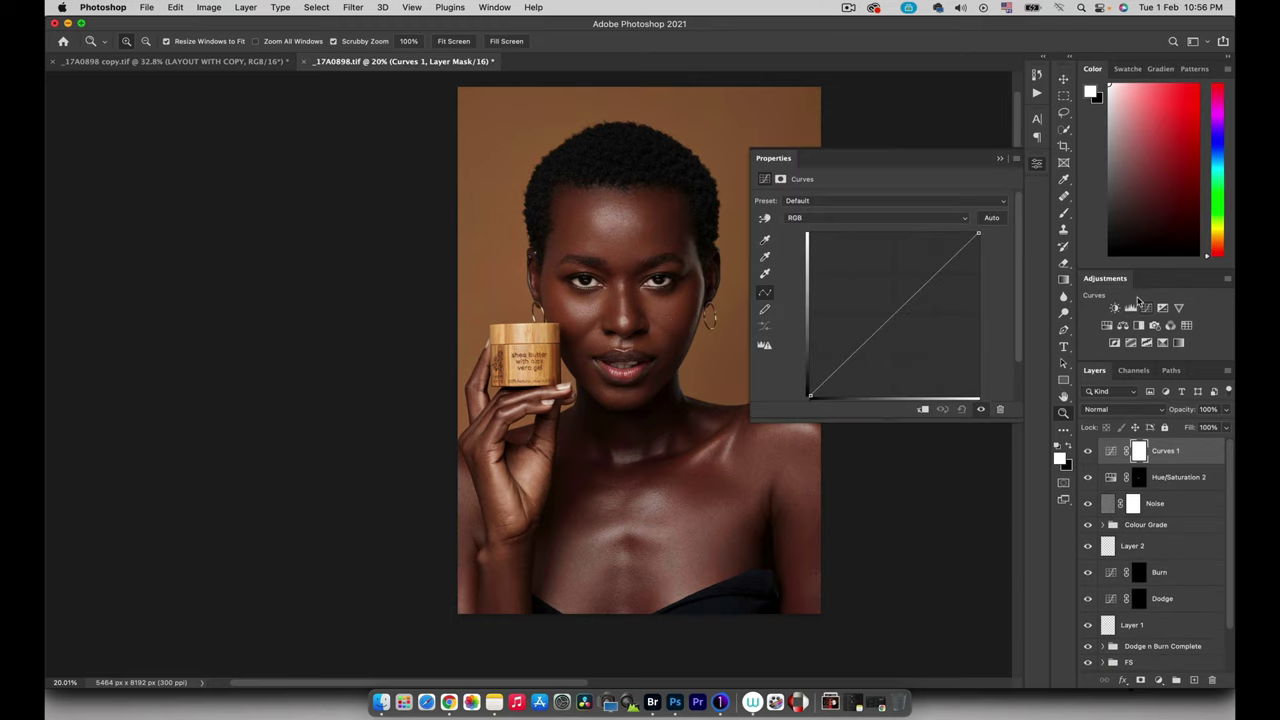
click(897, 312)
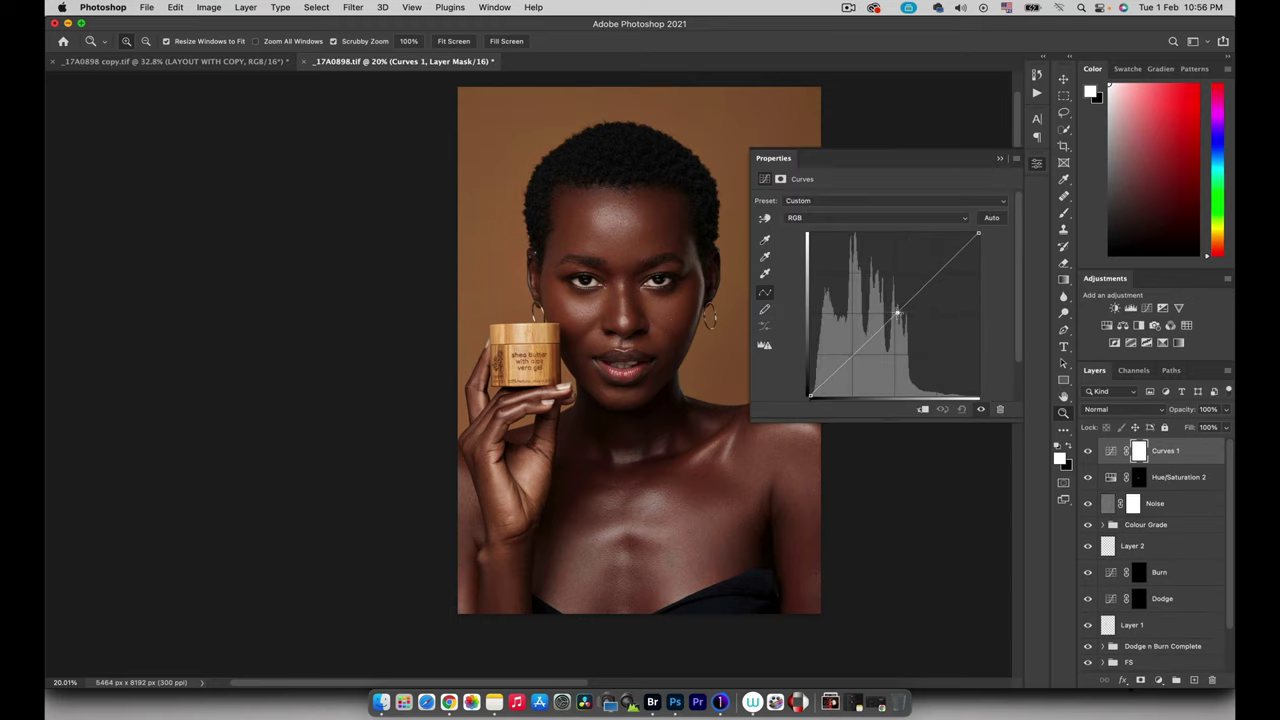
drag(897, 313, 898, 316)
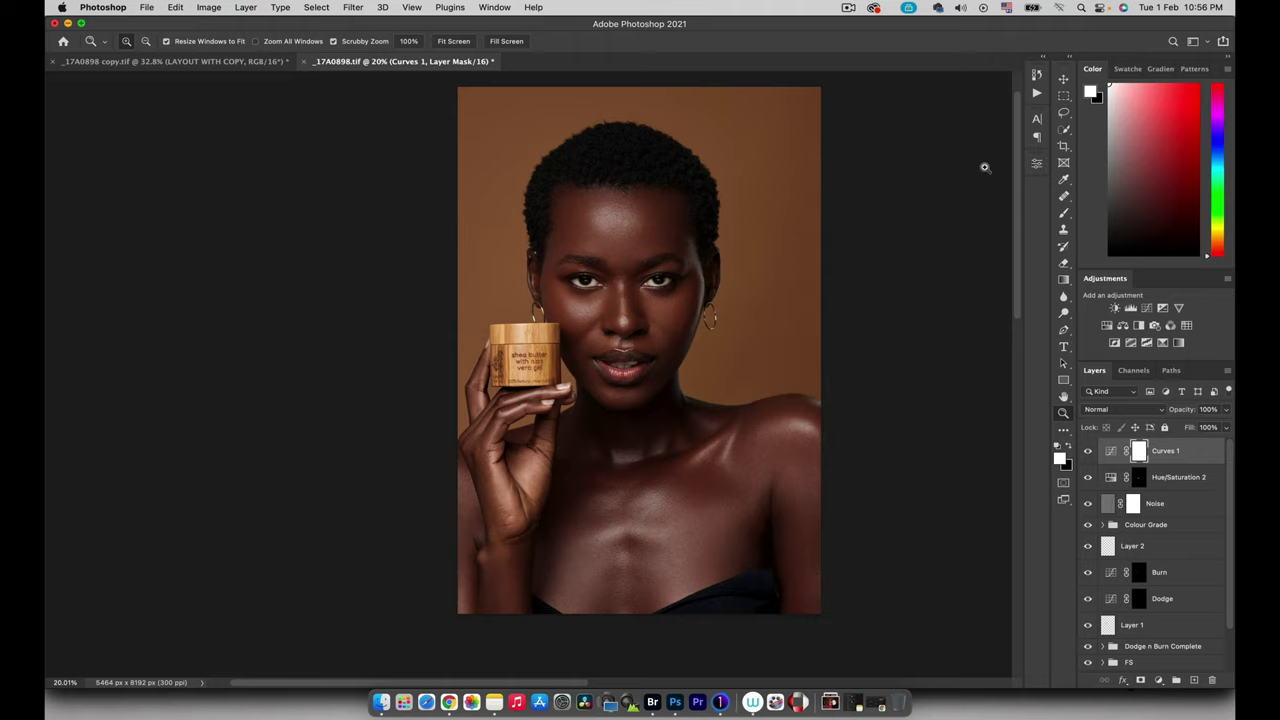
Invert the Curves layer's mask and paint the darkening in over the face with a large brush at 100% flow.
key(super+i)
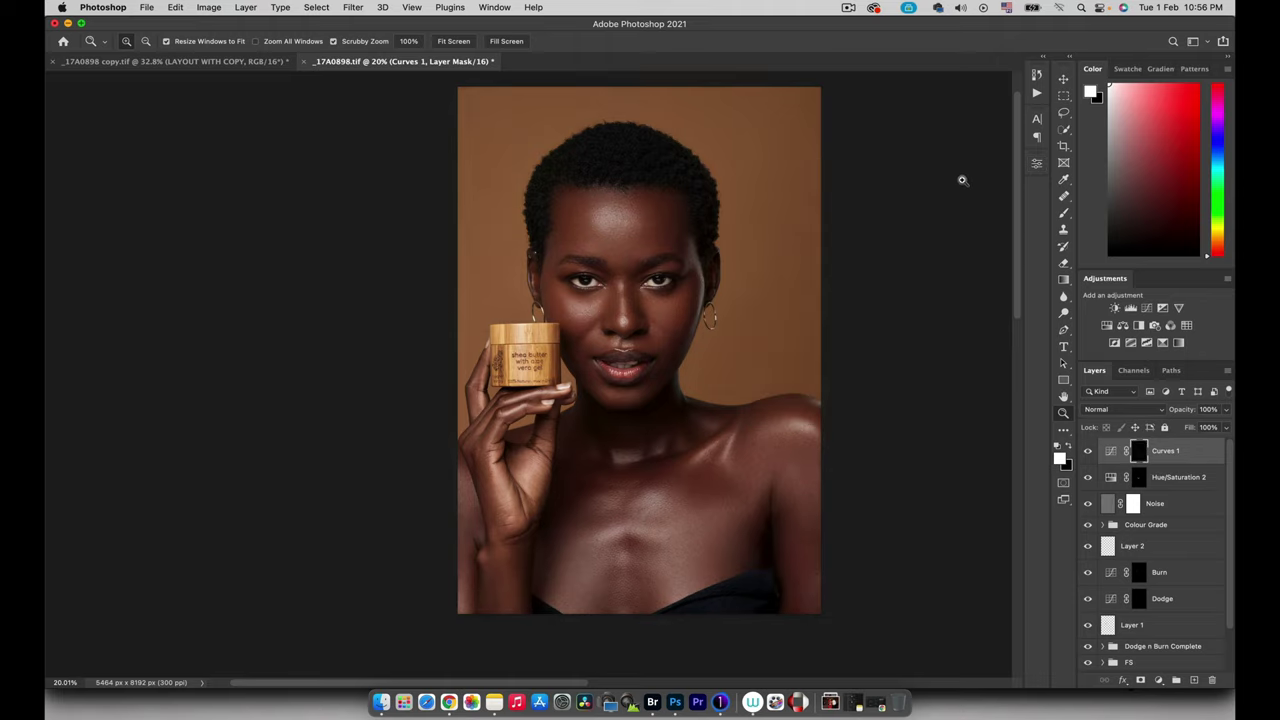
key(b)
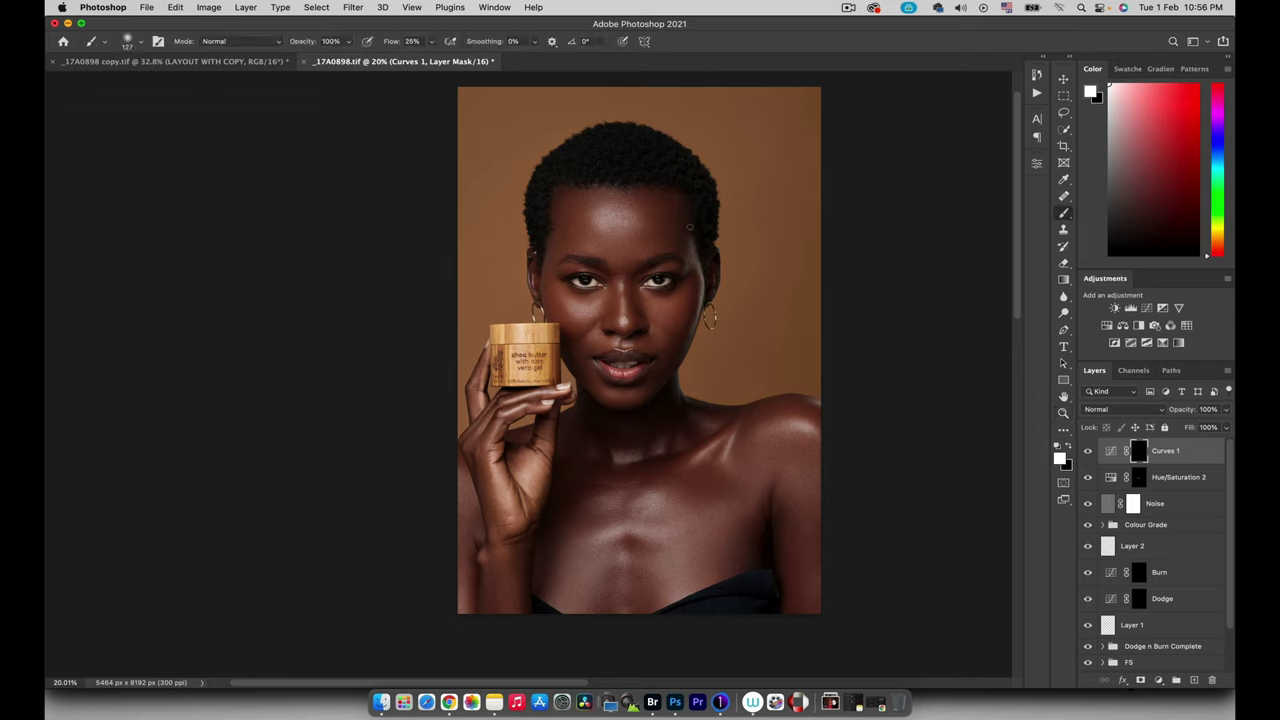
drag(651, 227, 704, 226)
drag(394, 43, 455, 41)
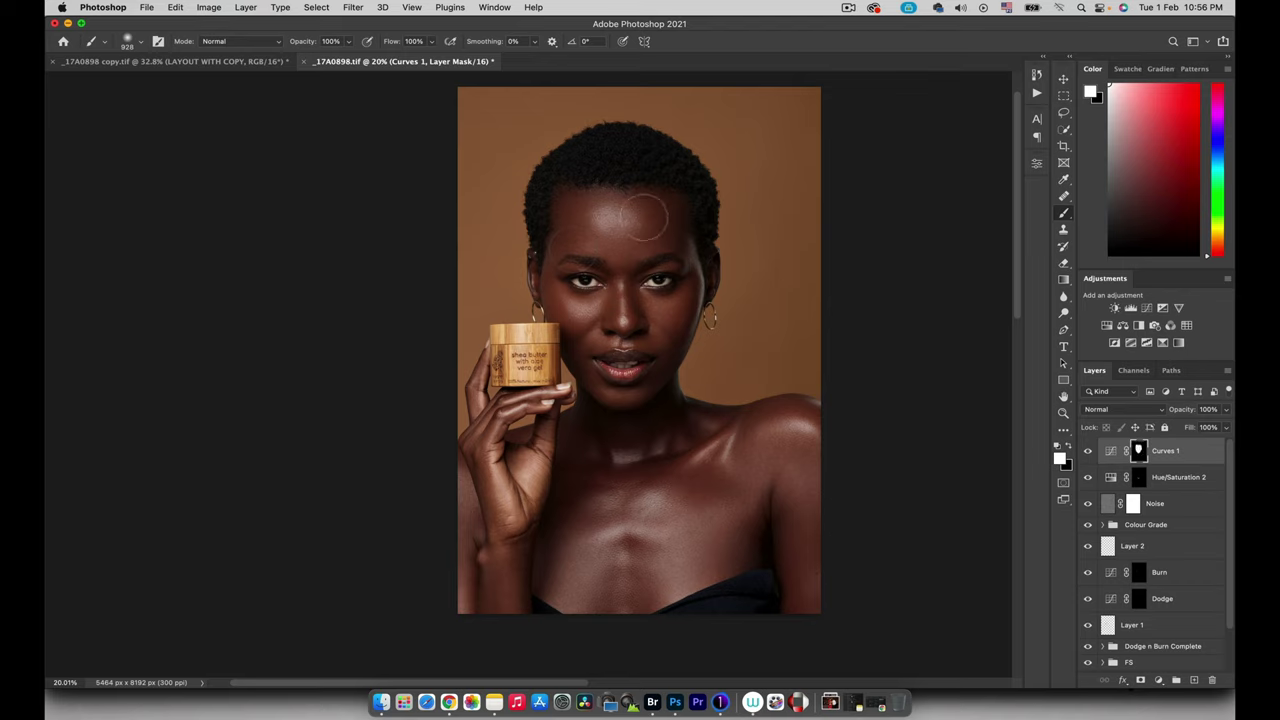
Compare the face with and without the Curves darkening.
click(1088, 452)
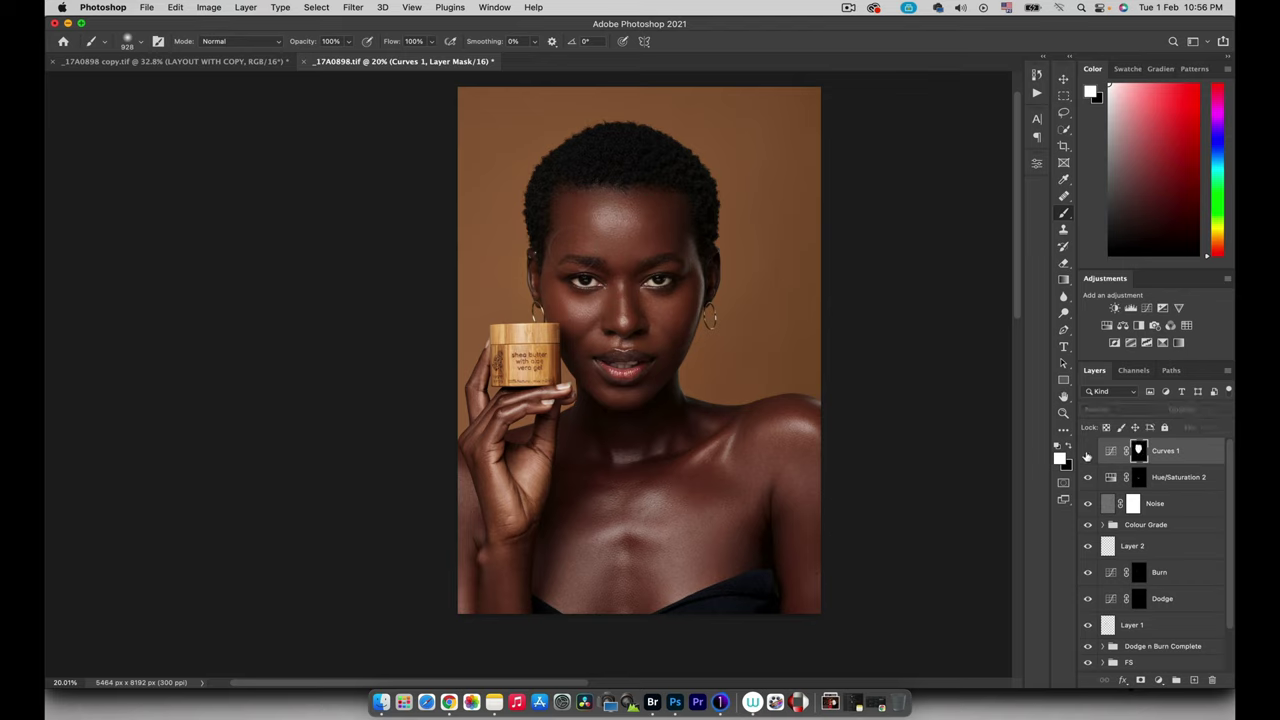
click(1088, 452)
click(1088, 452)
click(1088, 452)
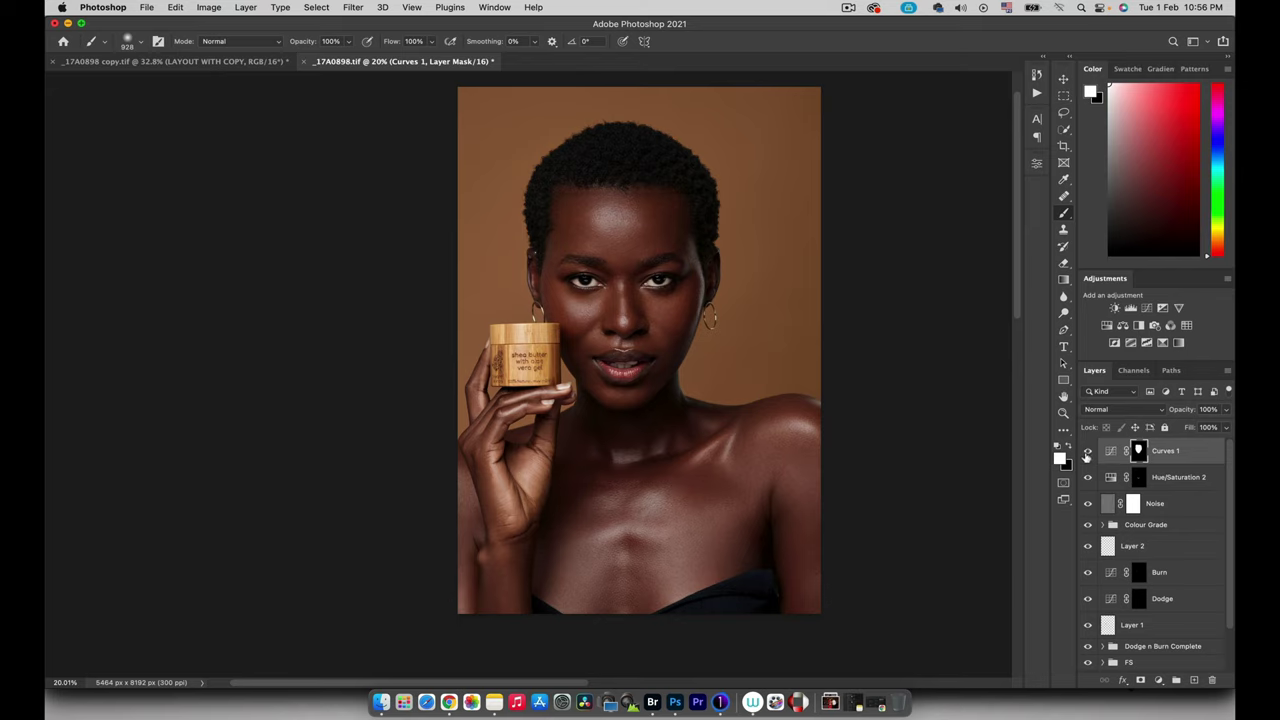
click(1088, 452)
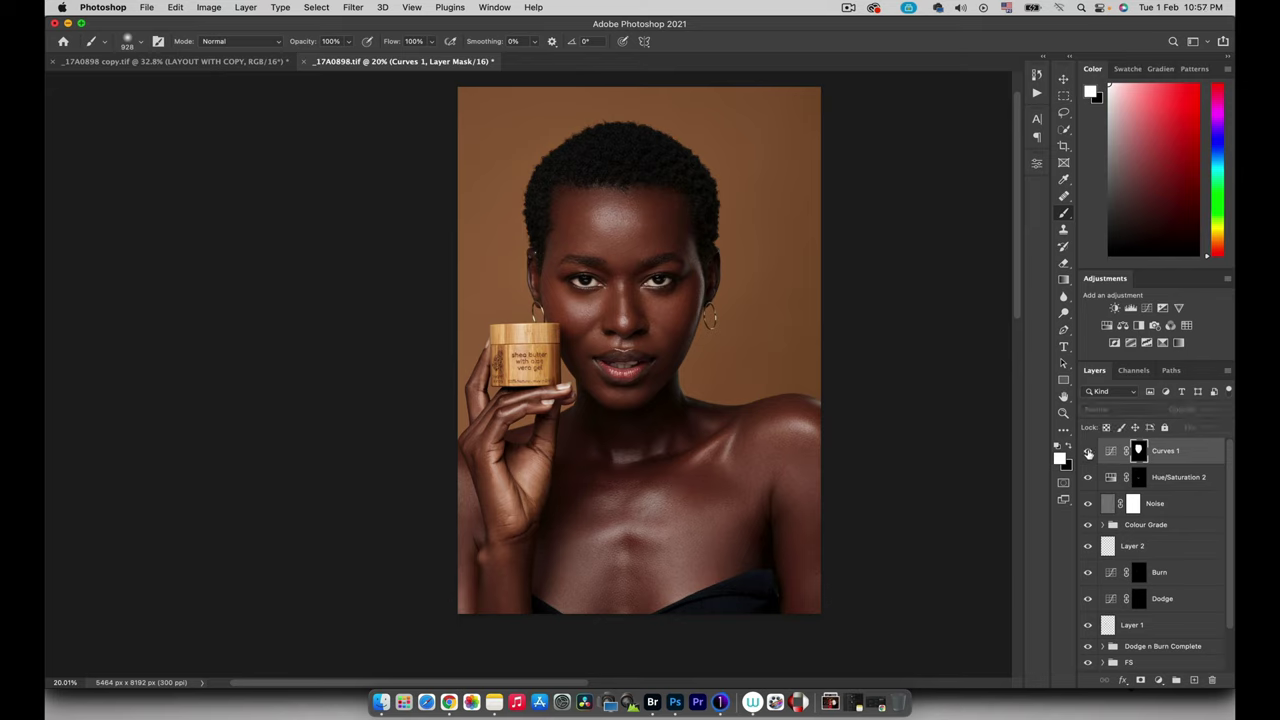
click(1088, 452)
Touch up the Curves mask around the edges of the face with a smaller brush.
drag(565, 285, 514, 290)
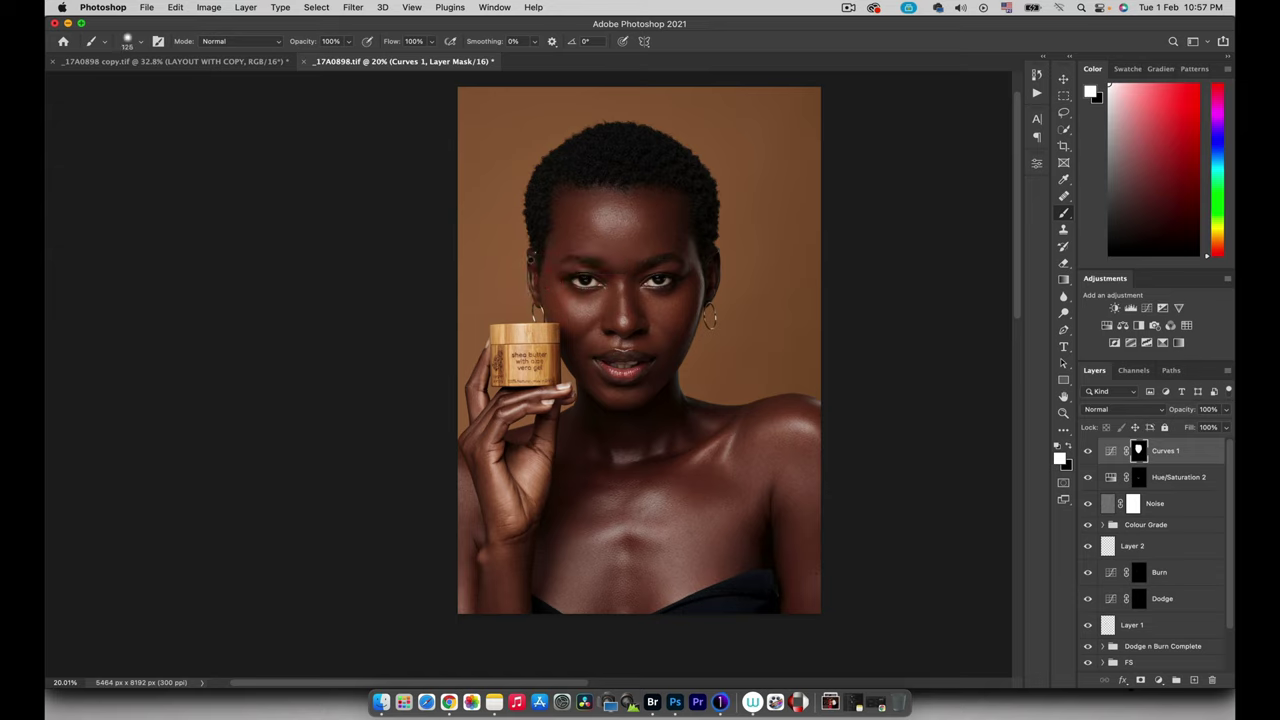
drag(674, 260, 680, 260)
key(z)
mouse_move(655, 321)
mouse_down()
mouse_move(626, 322)
mouse_move(653, 323)
mouse_up()
Lower the Curves layer's opacity to 79% and compare the portrait with and without it.
click(1088, 451)
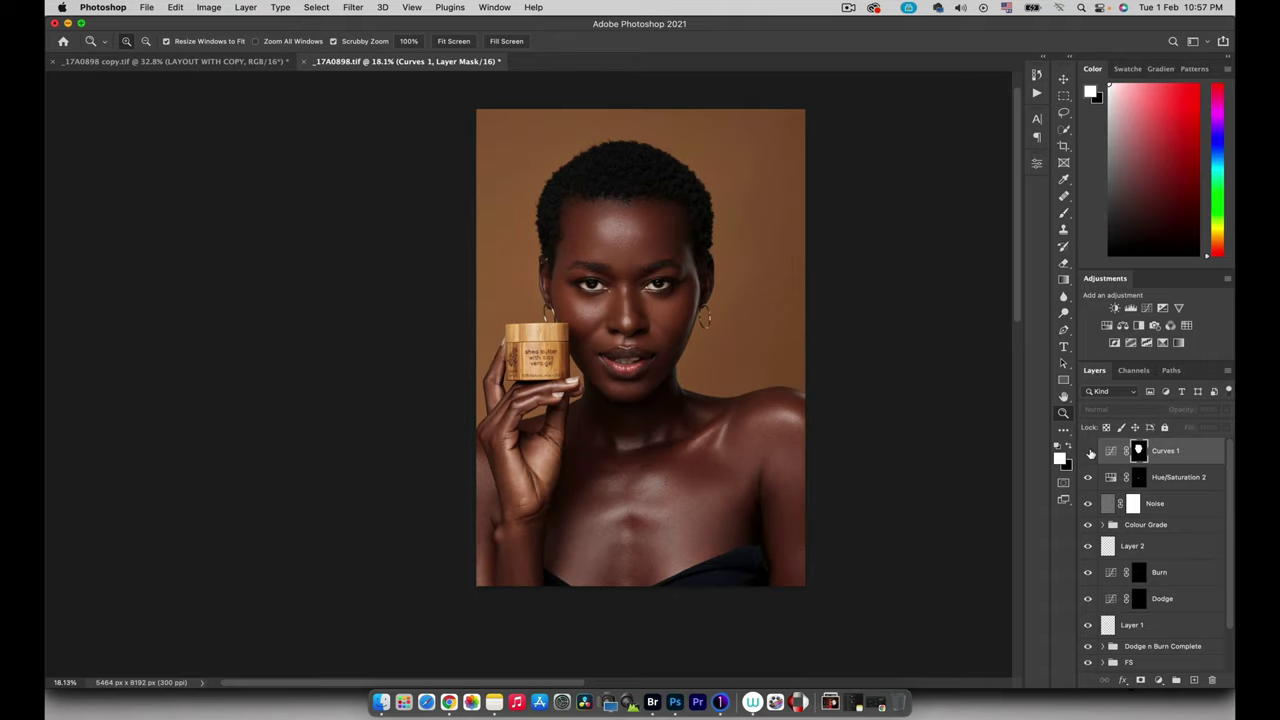
click(1088, 451)
drag(1178, 418, 1166, 418)
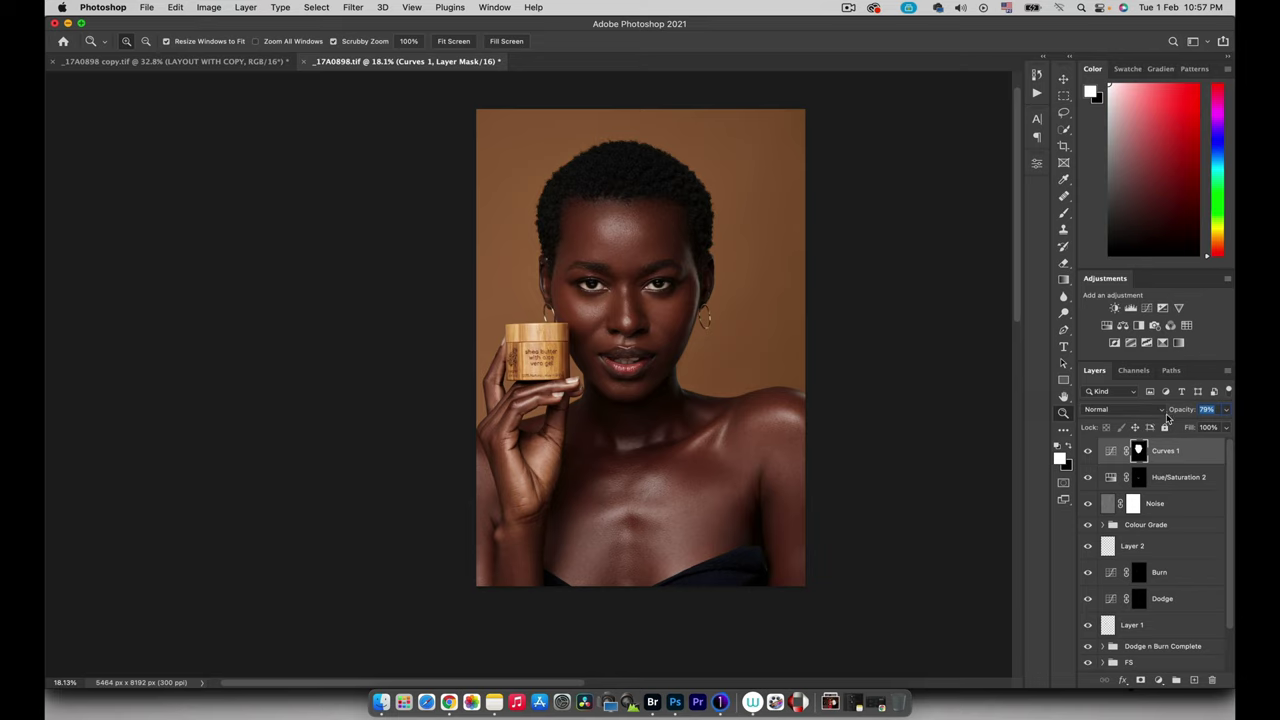
click(1088, 451)
click(1088, 451)
click(1088, 451)
click(1088, 451)
drag(645, 286, 648, 414)
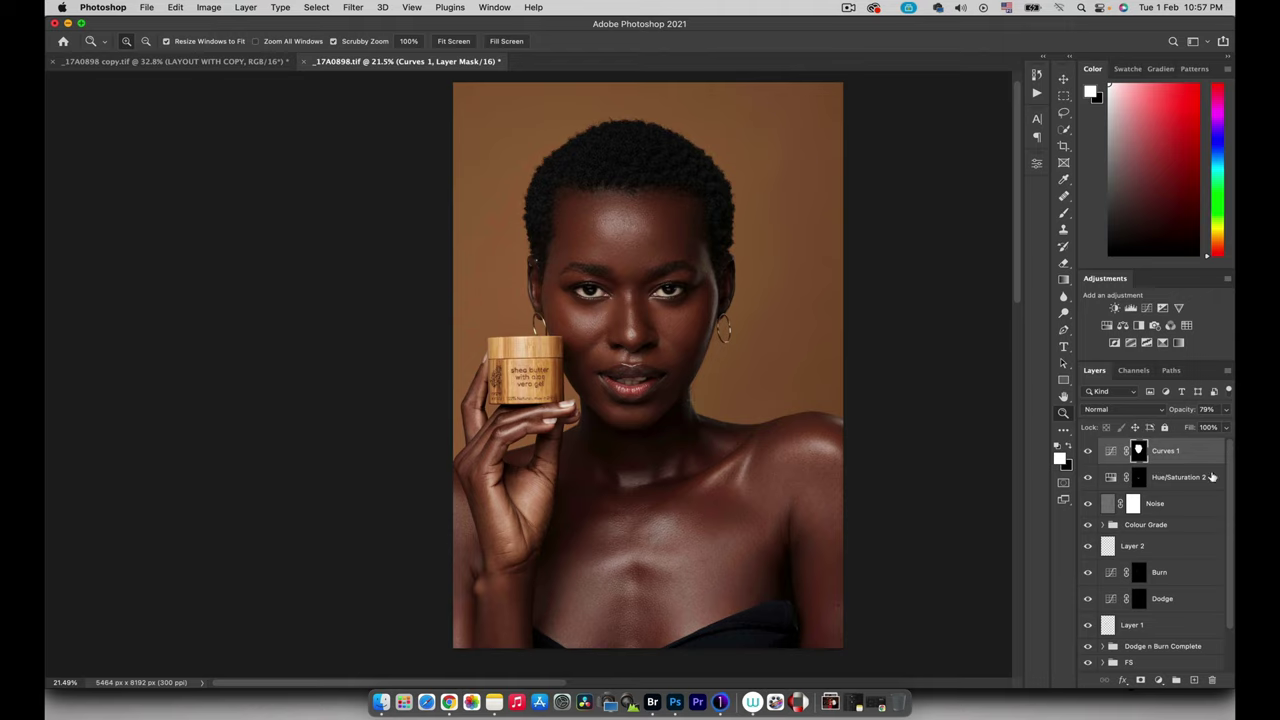
Group every layer above the Background and name the group Retouch.
scroll(1229, 490, down, 2)
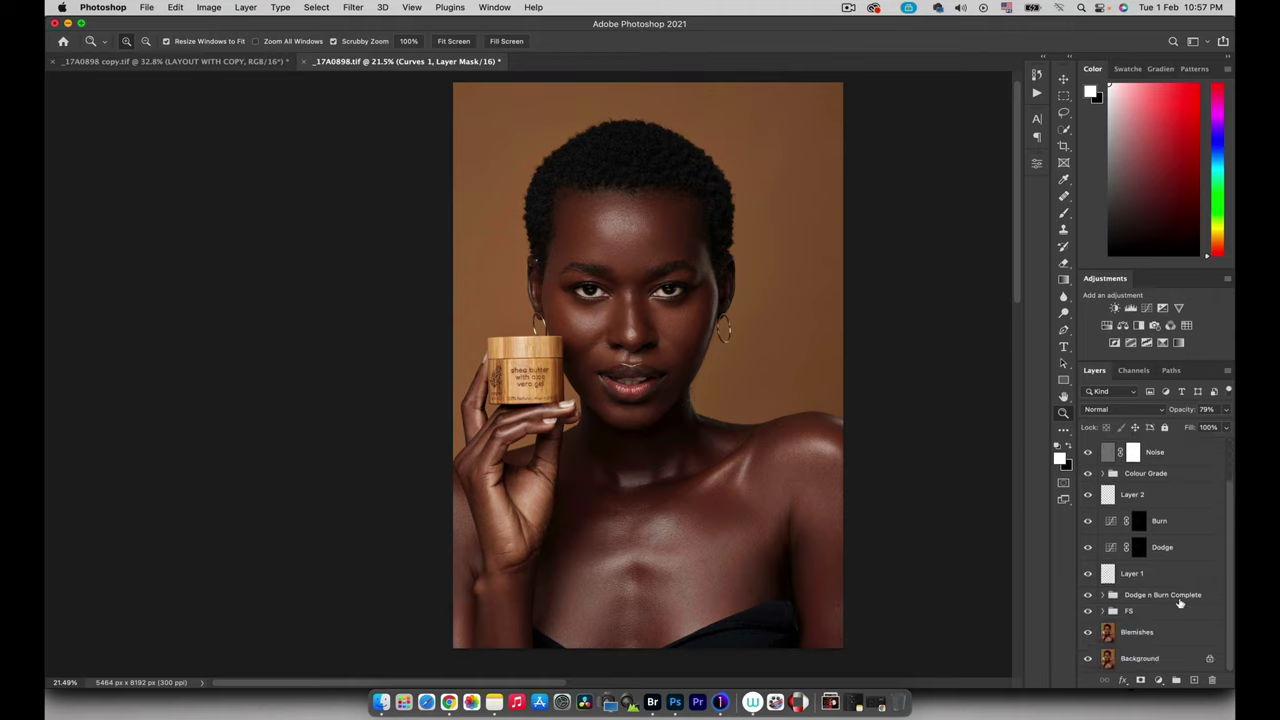
shift+click(1179, 625)
key(super+g)
double_click(1136, 446)
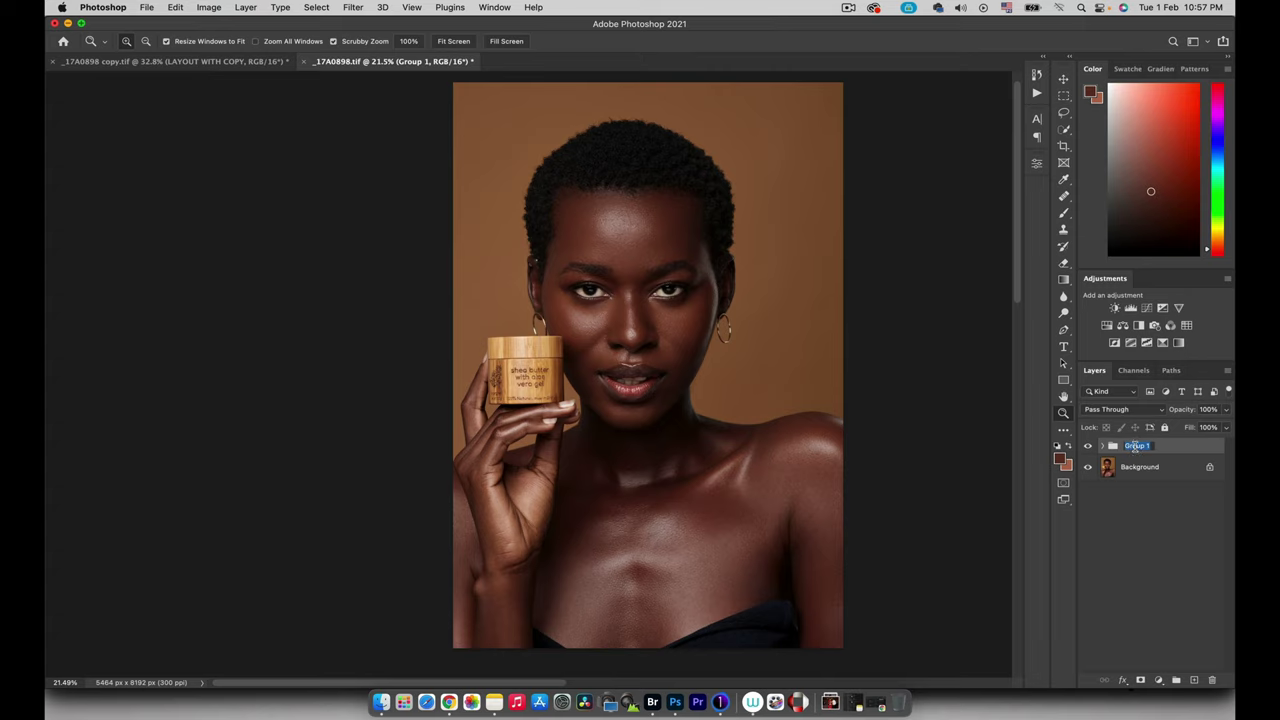
drag(1082, 432, 1084, 437)
text(Retouch)
key(Return)
Compare the original portrait with the finished version using the Retouch group's visibility.
click(1088, 447)
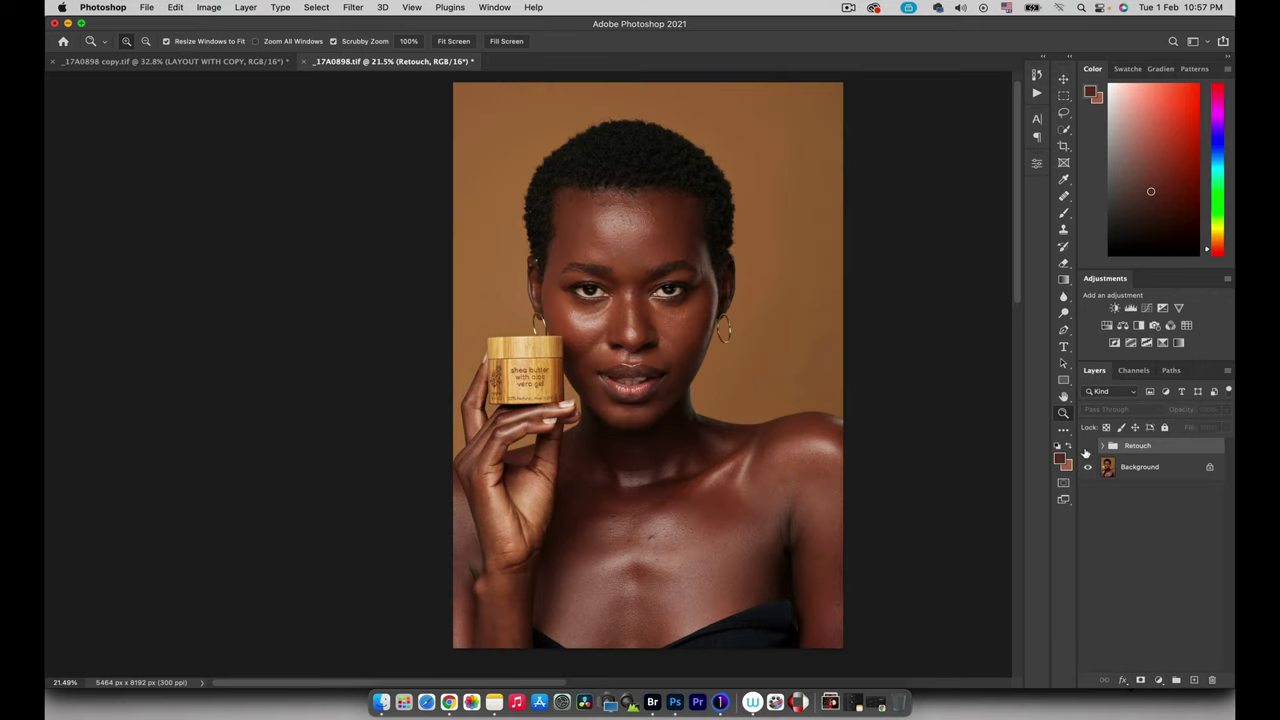
click(1088, 447)
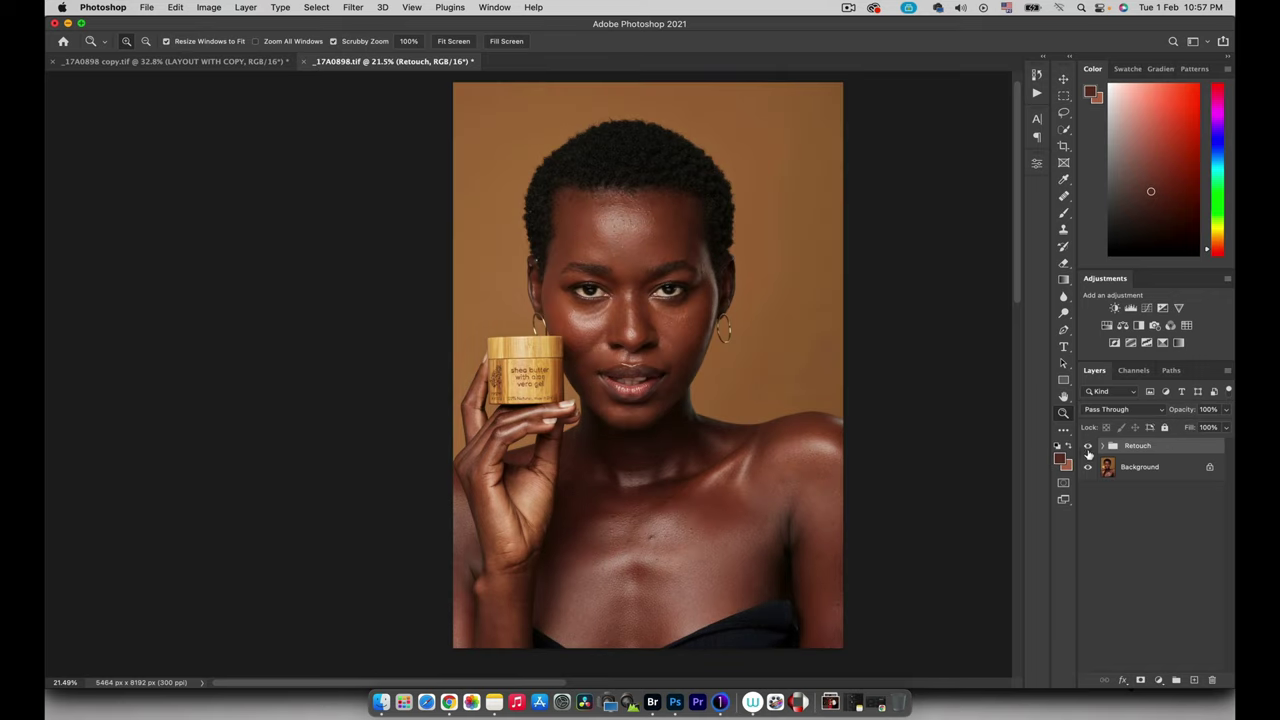
click(1089, 450)
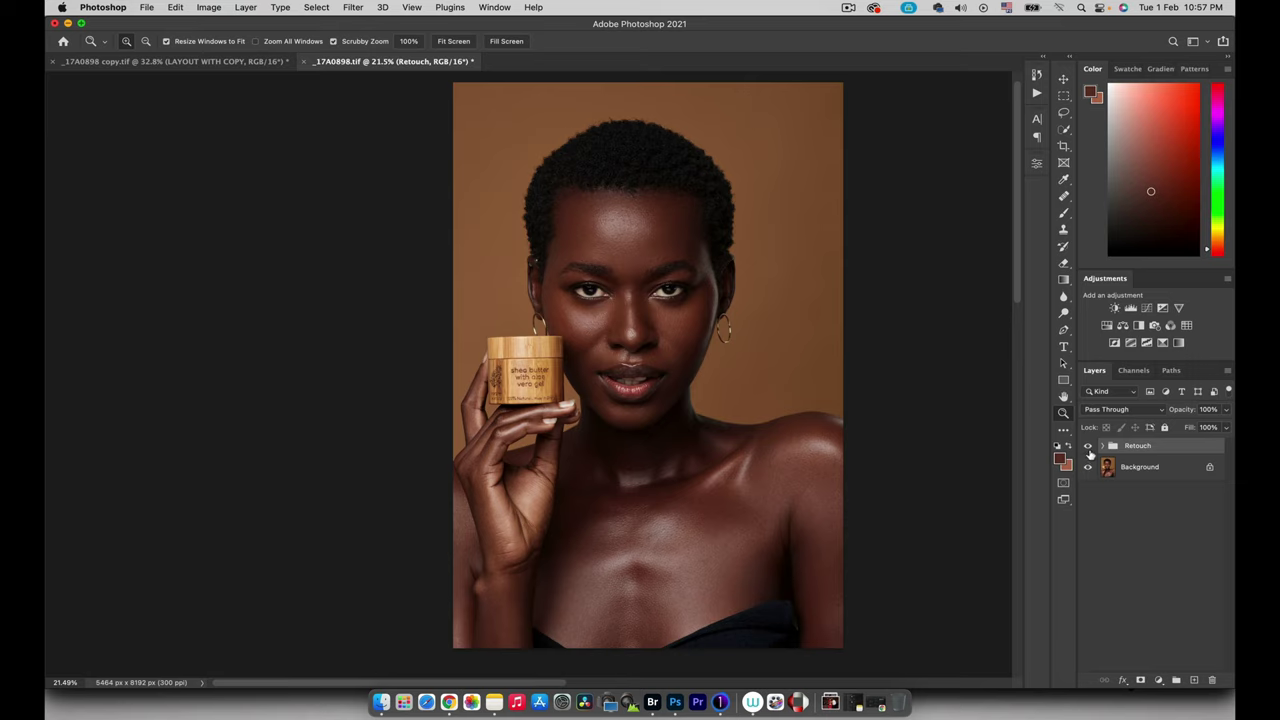
click(1088, 447)
click(1089, 450)
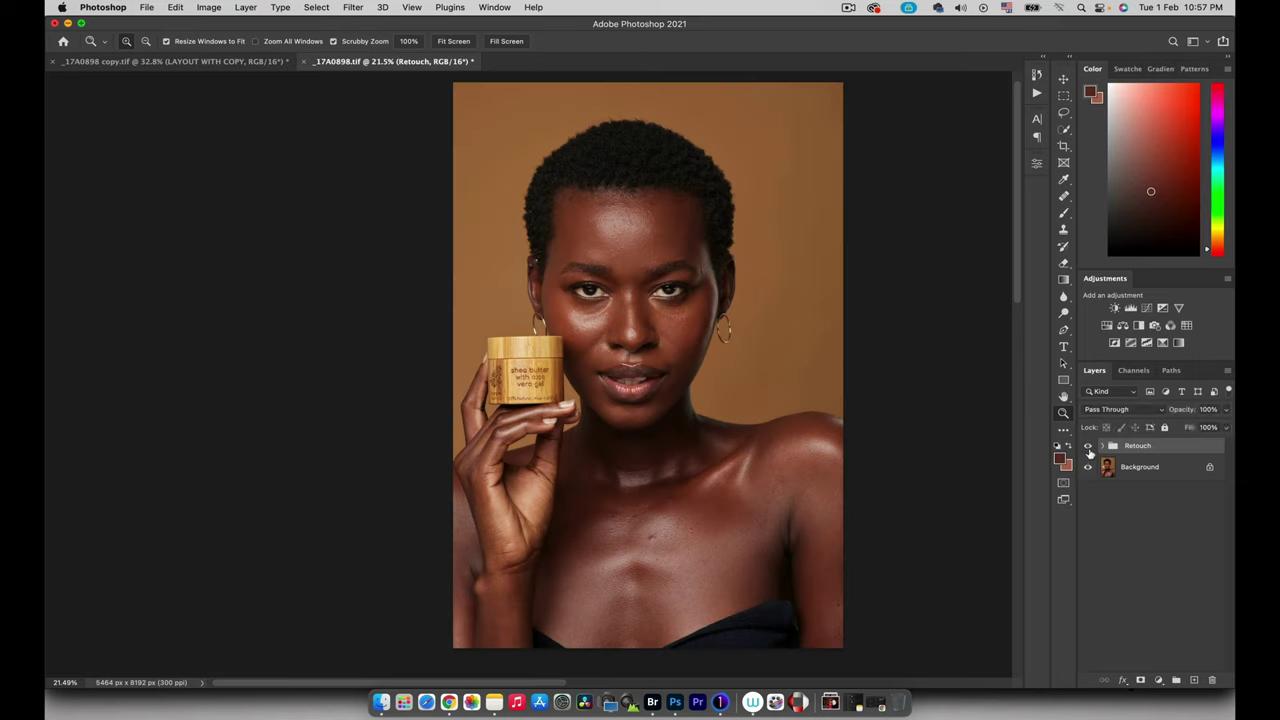
click(1089, 447)
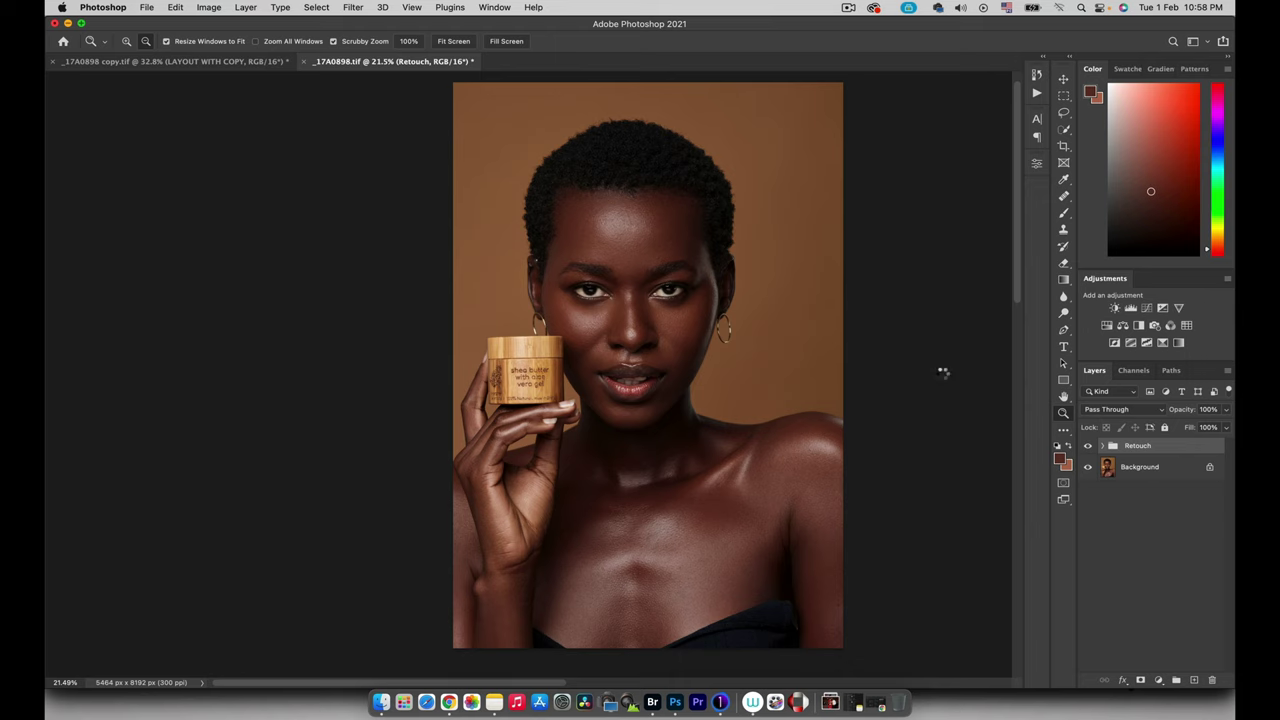
Stamp the visible result onto a new layer above the Retouch group and save the file.
key(super+s)
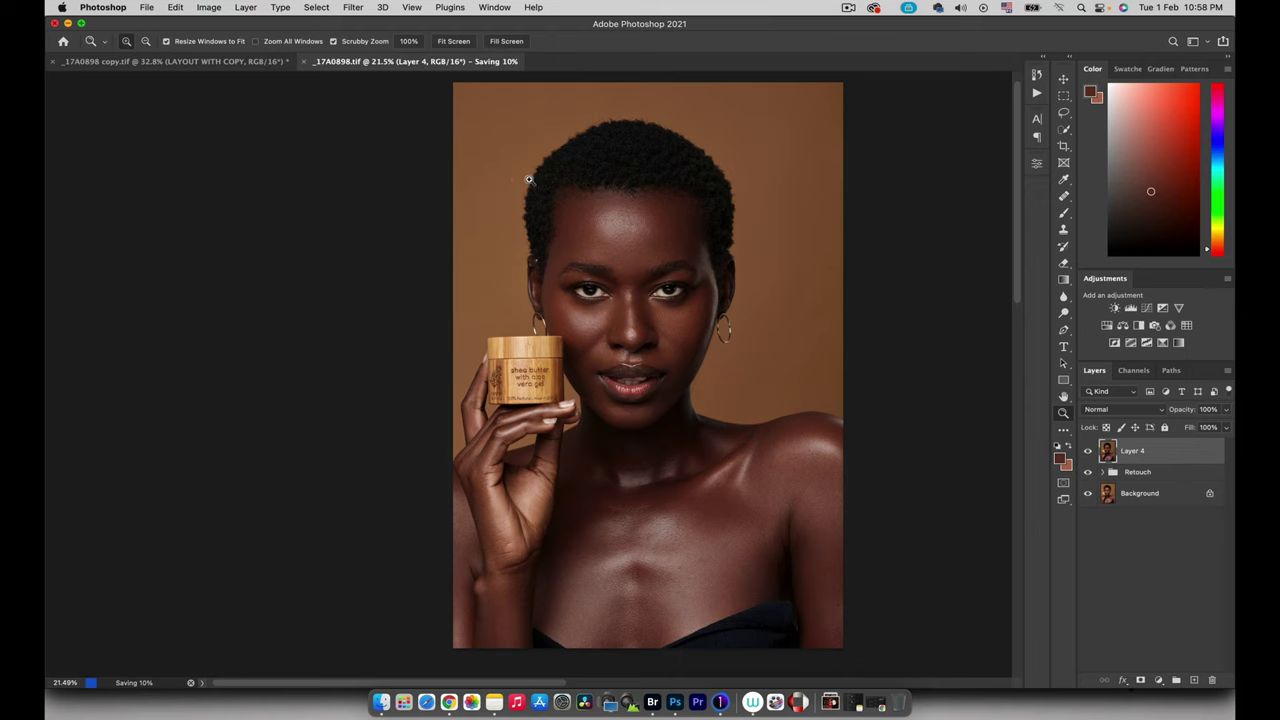
Open the Layer 0 smart object from the advertising layout and return to the retouched portrait document.
click(232, 62)
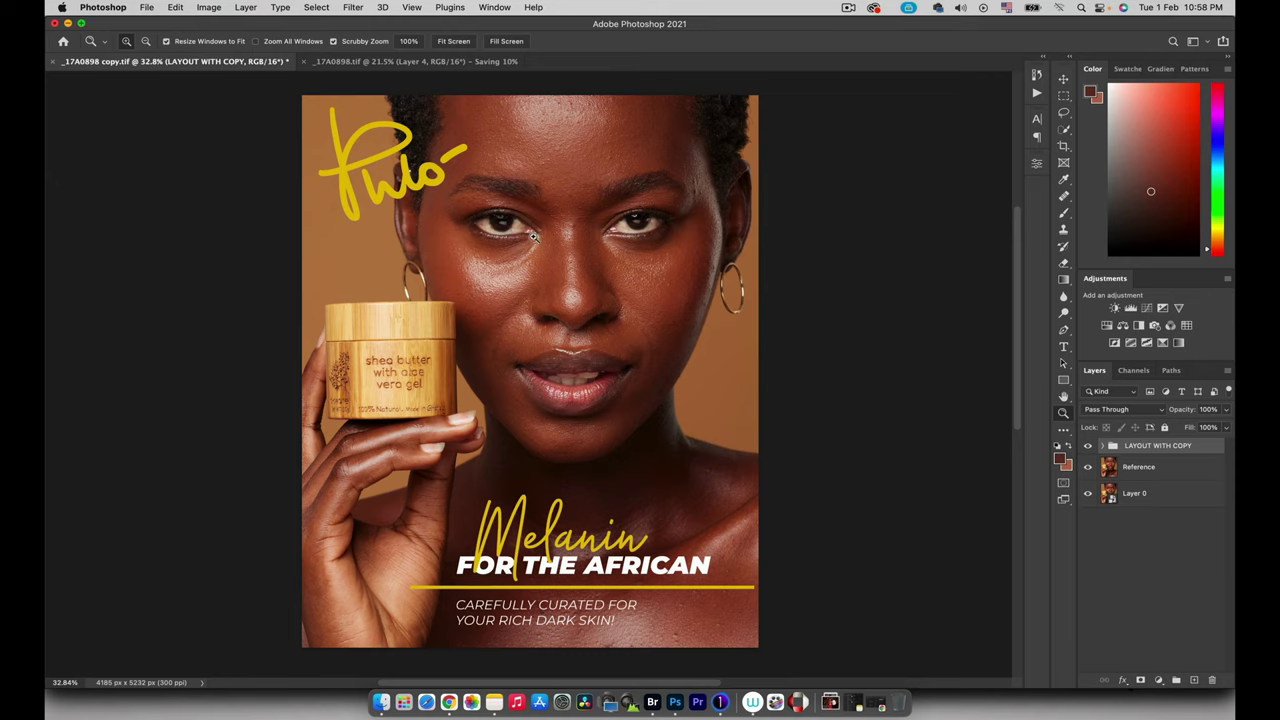
click(1110, 500)
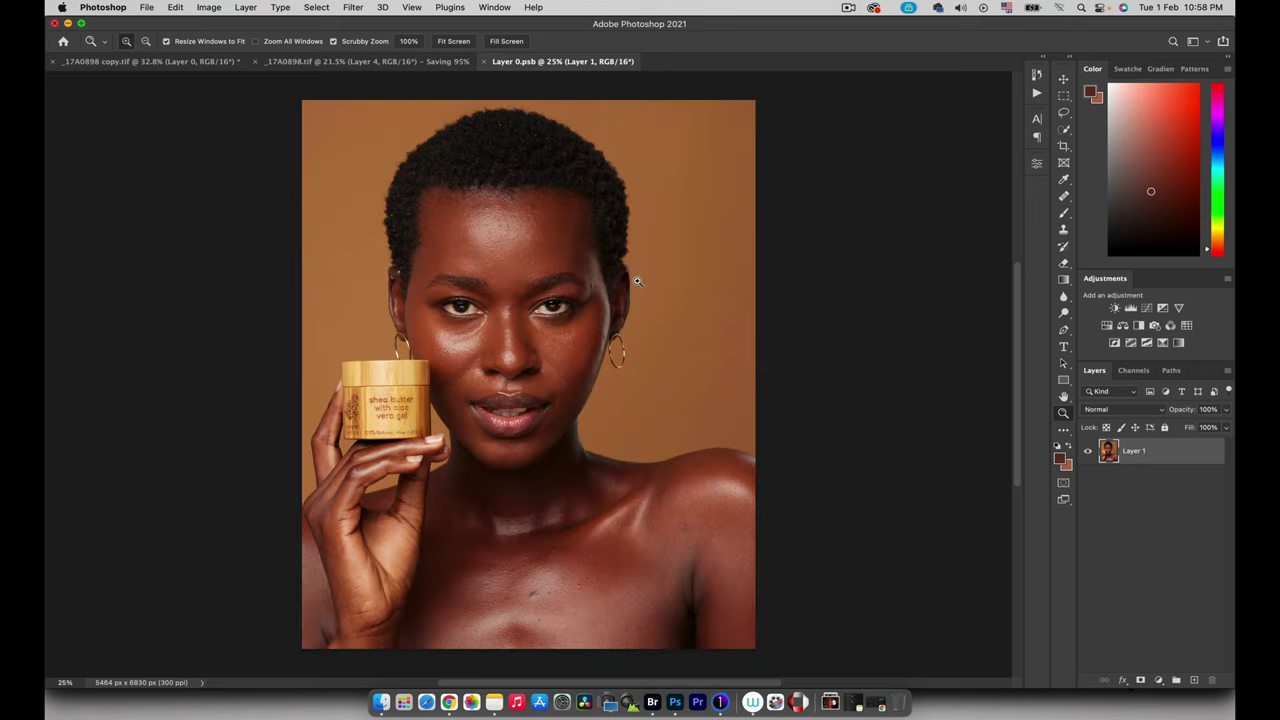
click(407, 62)
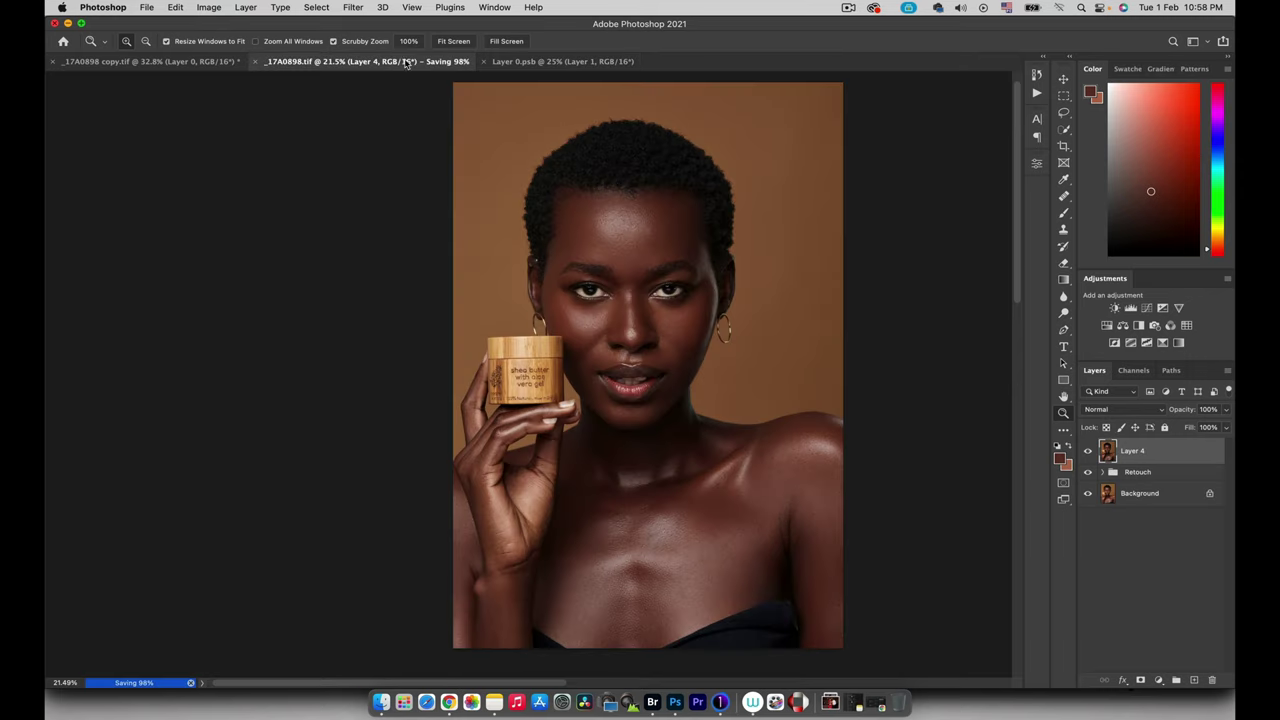
click(536, 64)
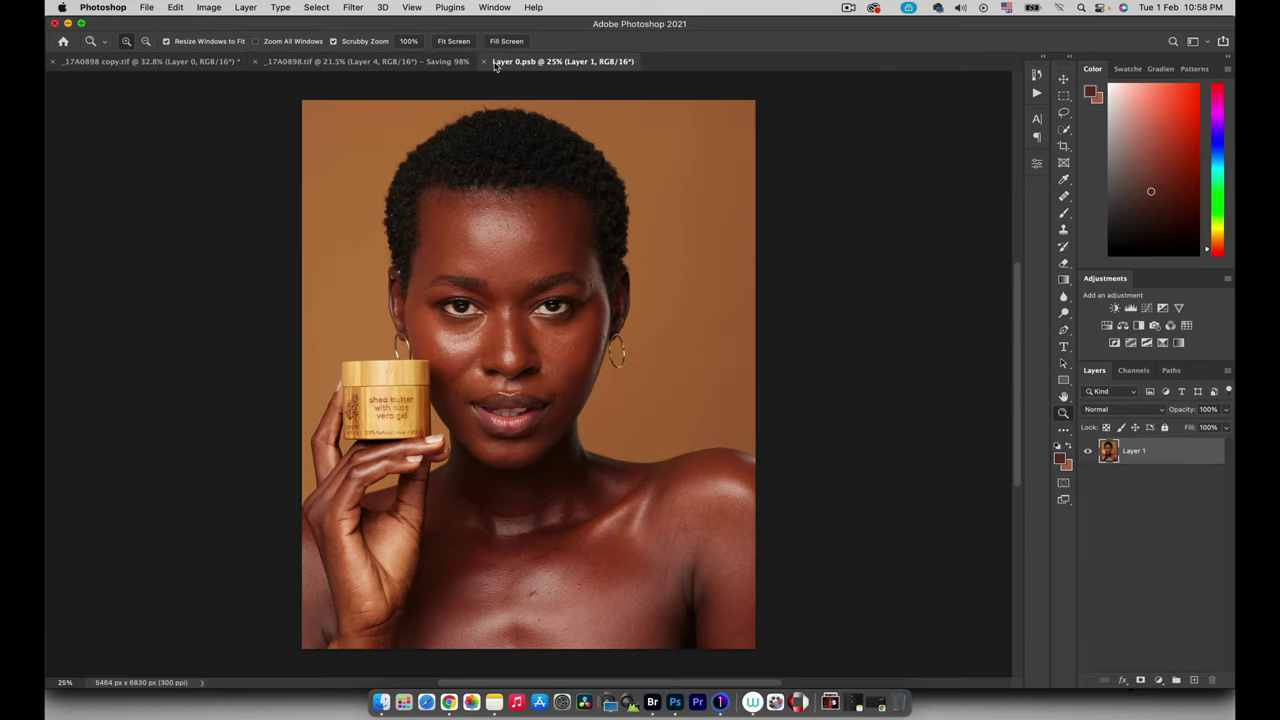
click(407, 63)
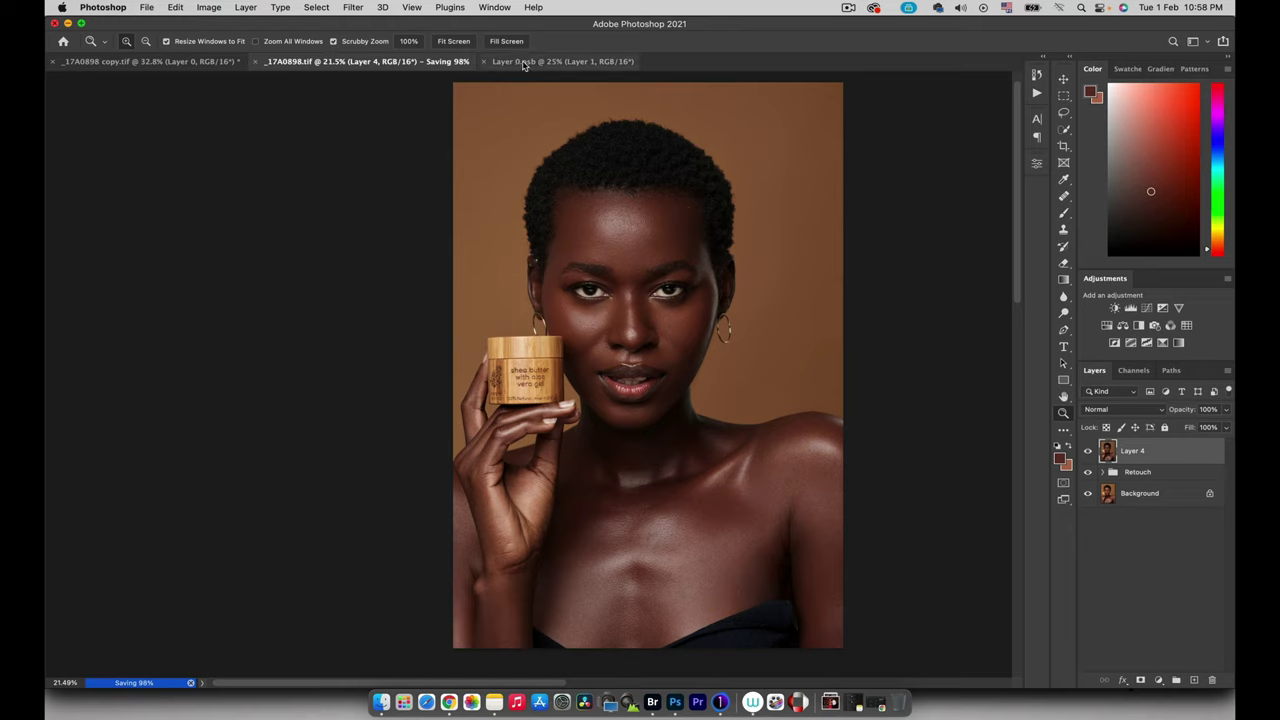
Duplicate the stamped retouch layer, Layer 4, into the Layer 0.psb document and switch to that document.
right_click(1158, 456)
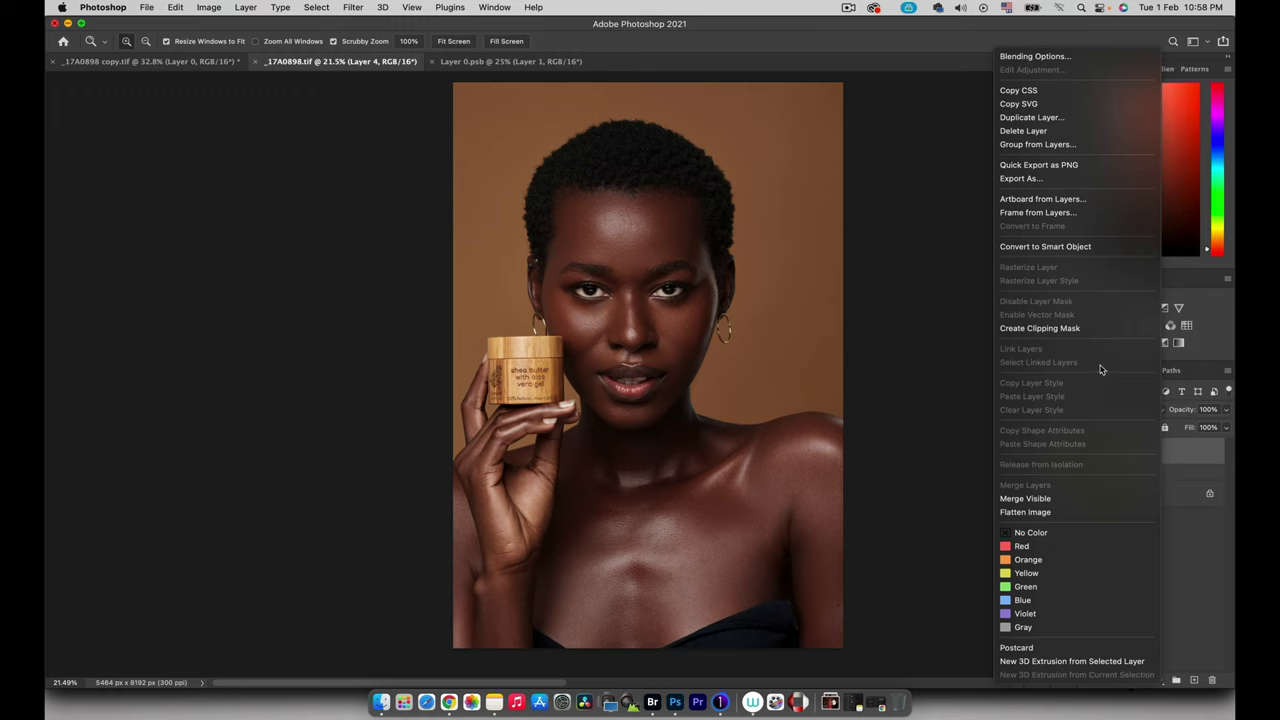
click(1030, 117)
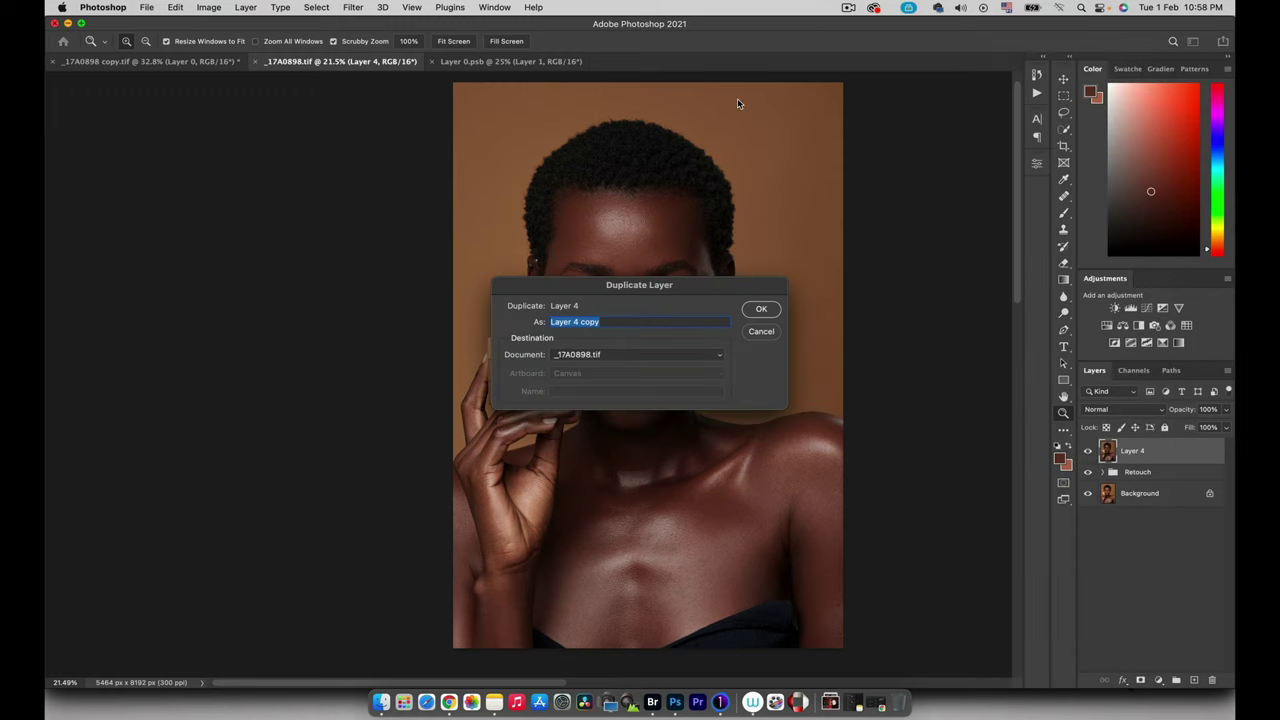
click(583, 356)
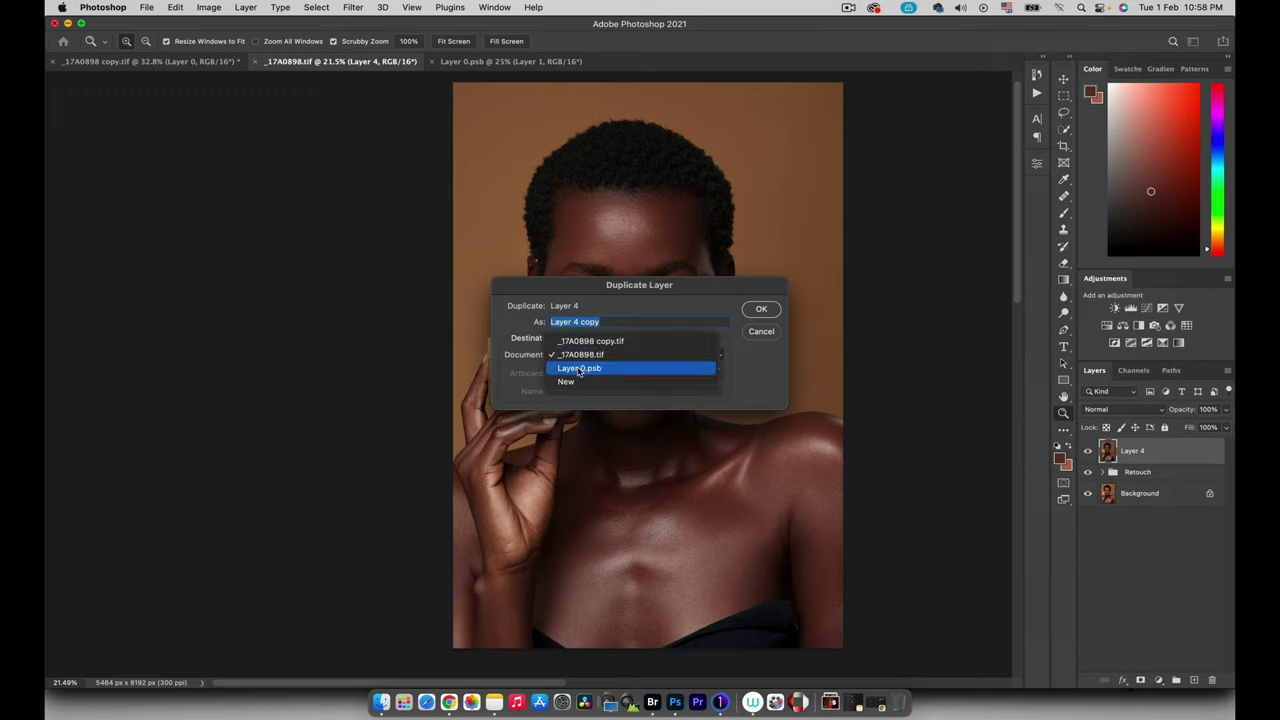
click(578, 368)
click(761, 309)
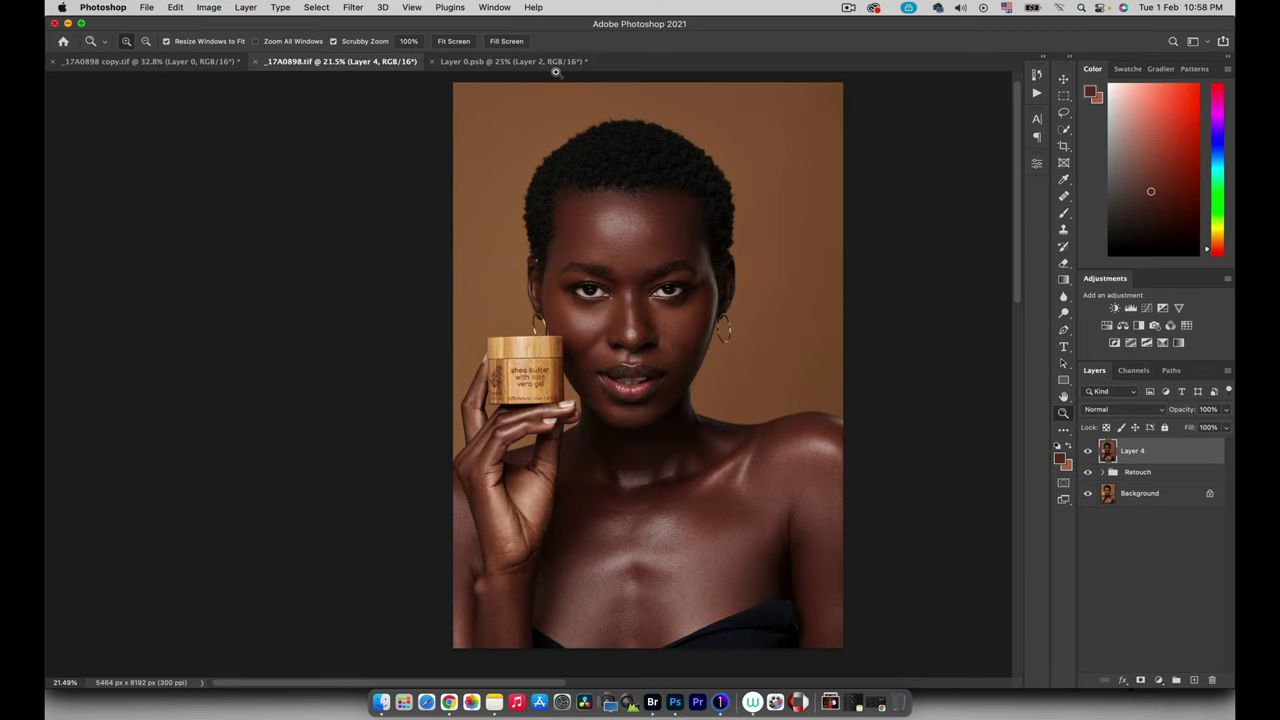
click(495, 62)
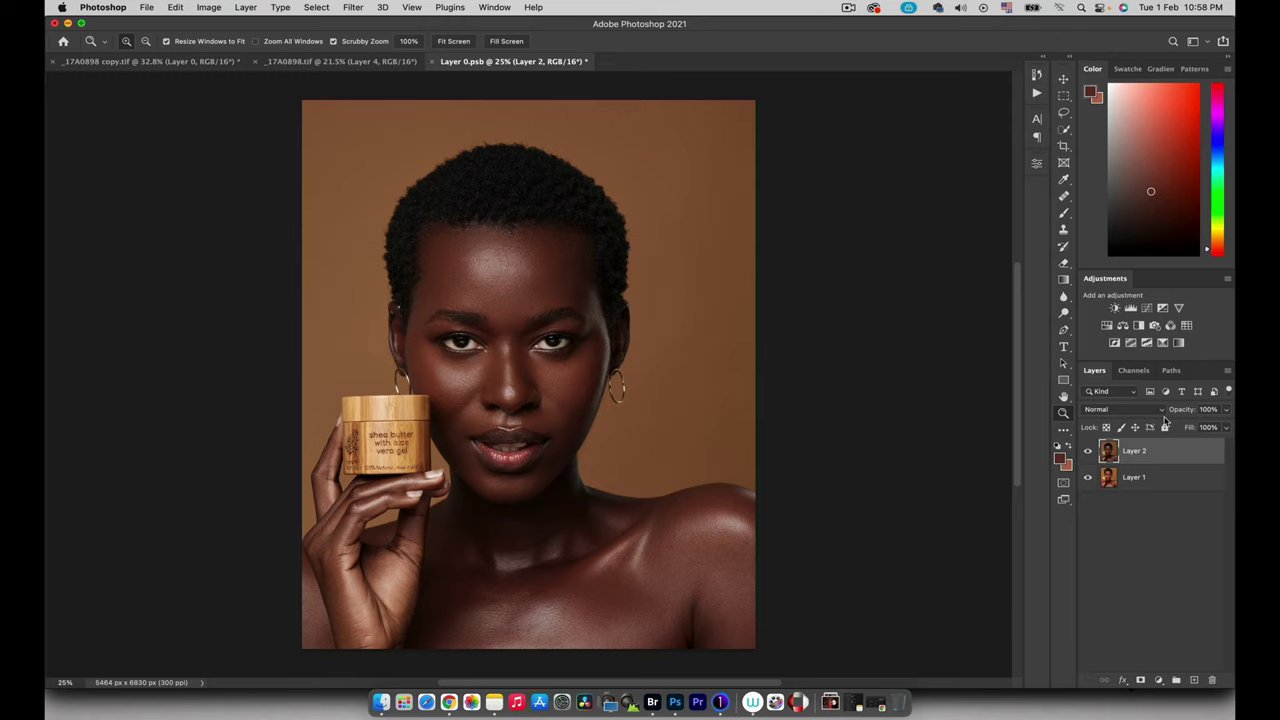
Set the duplicated layer's opacity to 73% and move it up to line up with the original portrait on Layer 1, comparing both.
drag(1177, 413, 1163, 413)
key(v)
drag(487, 385, 488, 343)
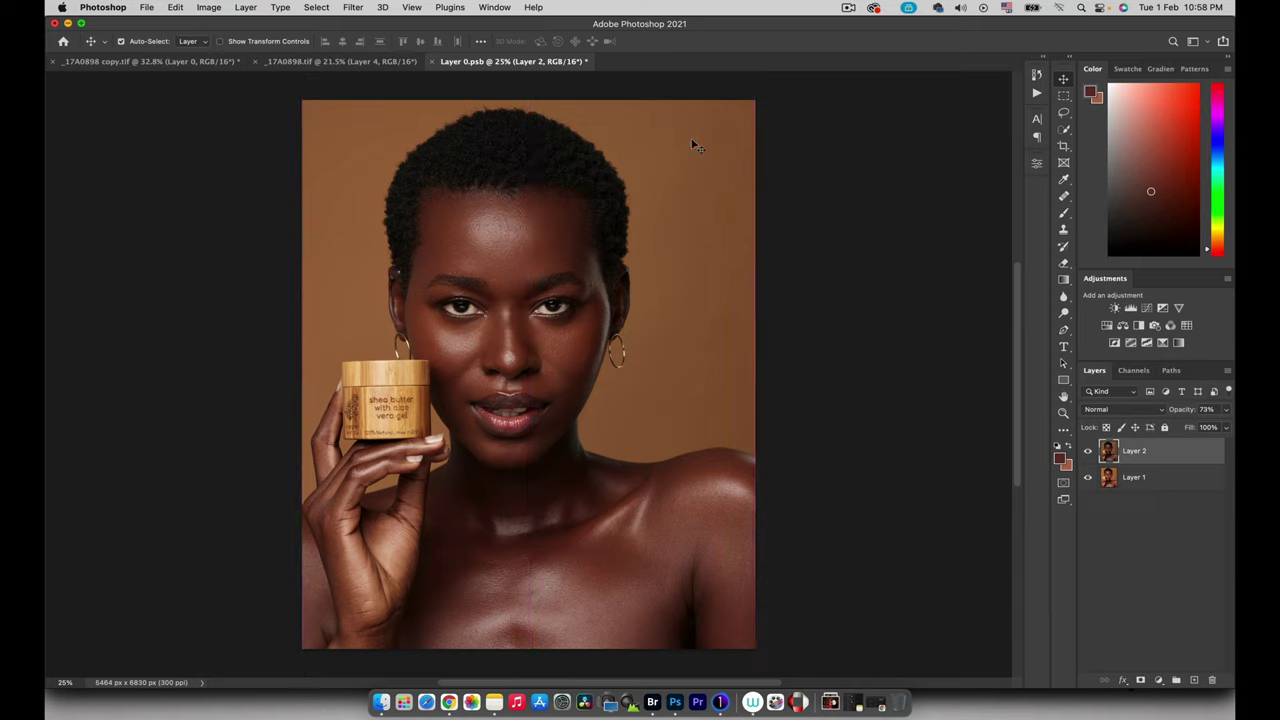
click(1088, 451)
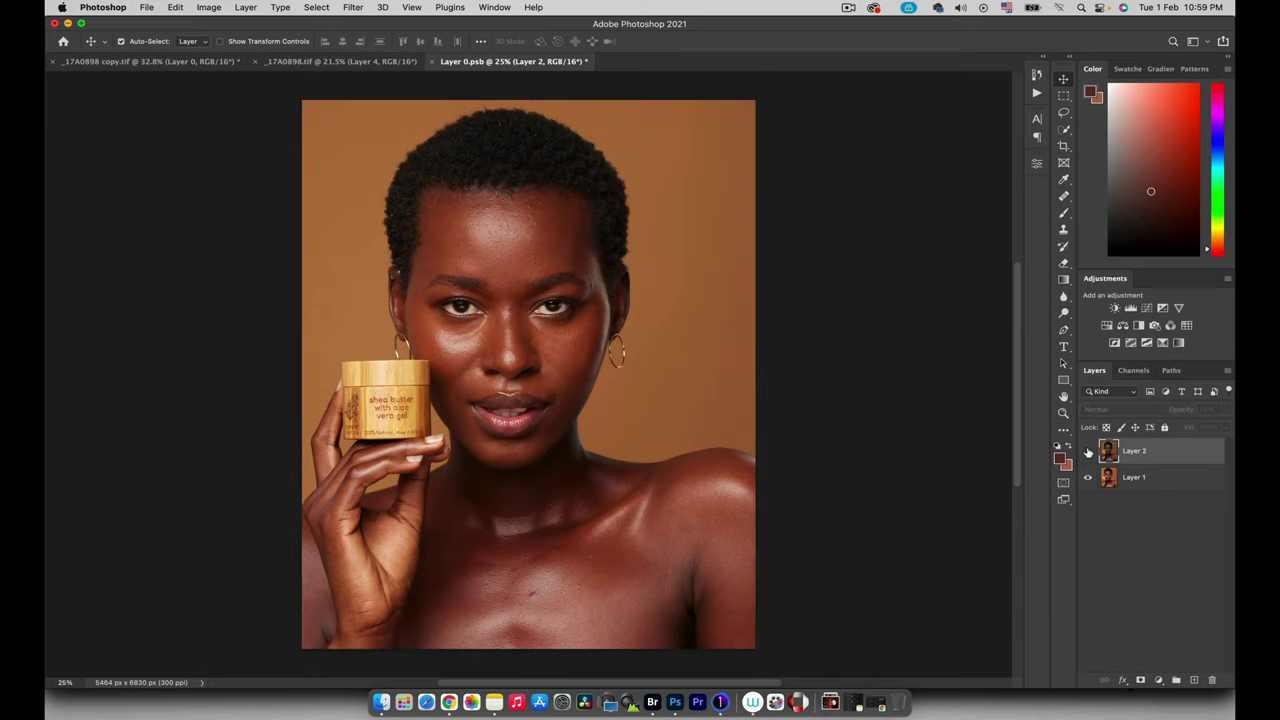
click(1088, 451)
click(1088, 451)
click(1088, 451)
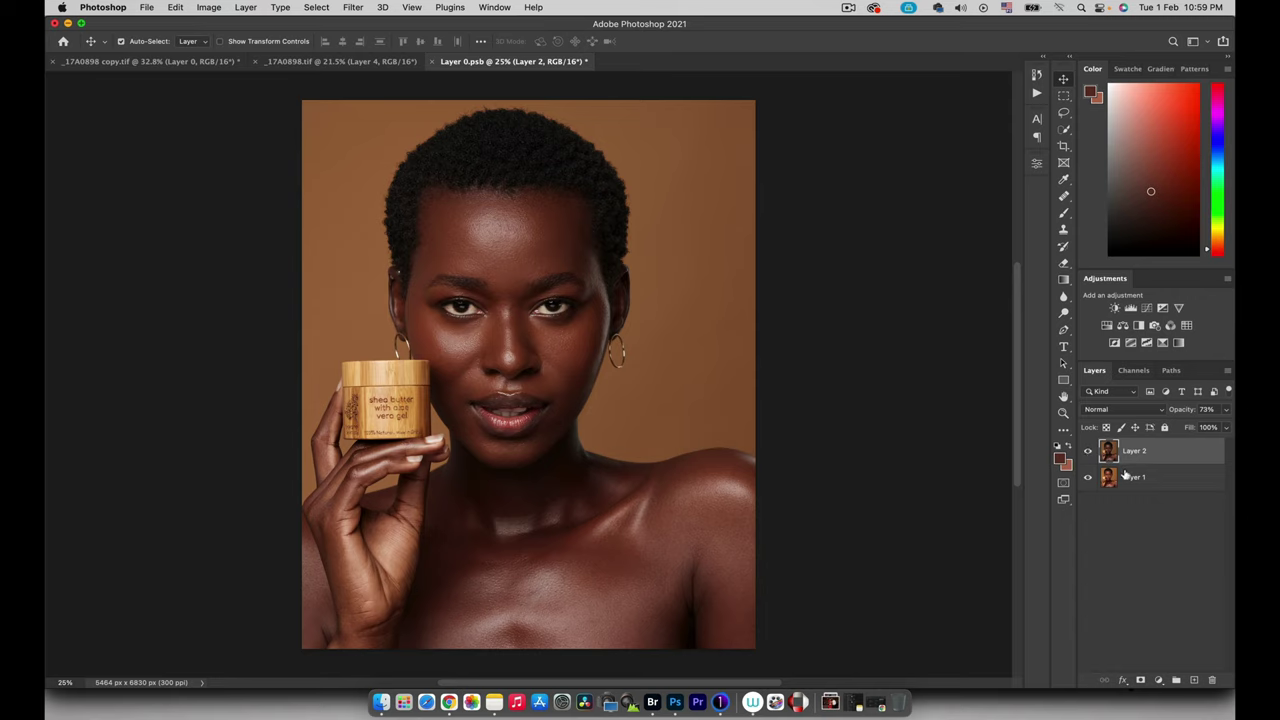
Save the Layer 0.psb smart object and hide the Reference layer in the _17A0898 copy.tif layout.
key(super+s)
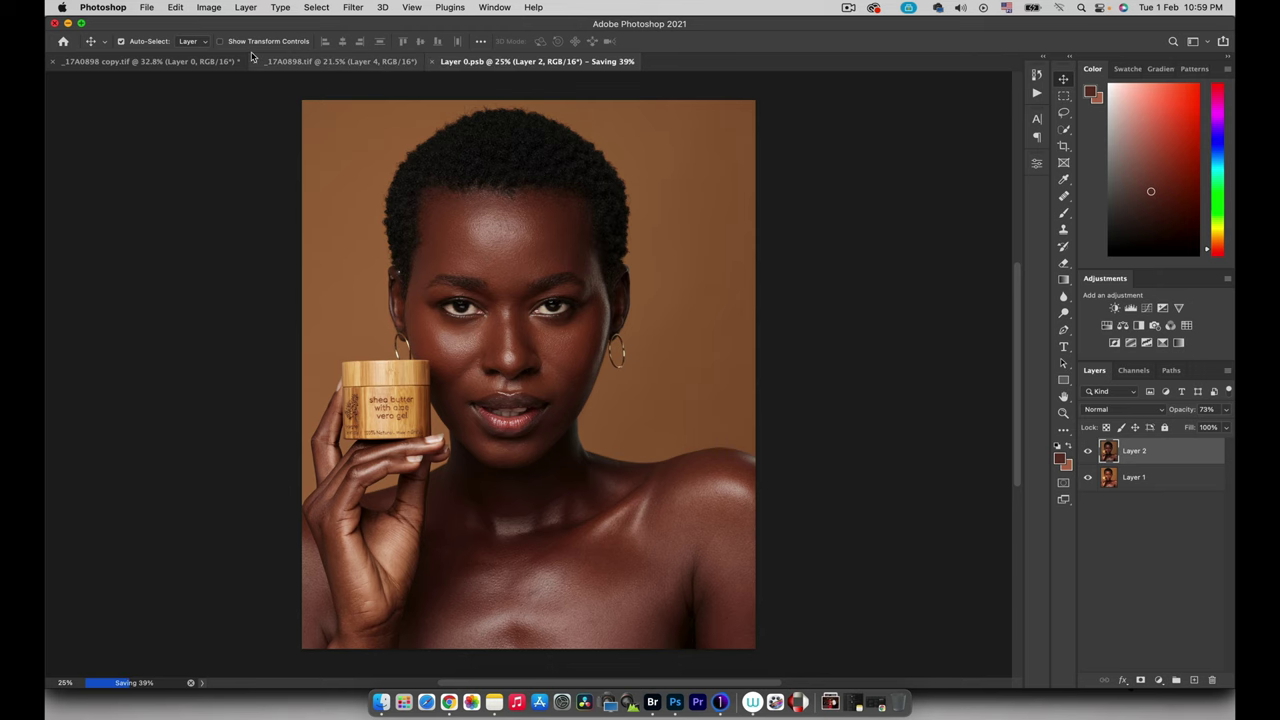
click(200, 63)
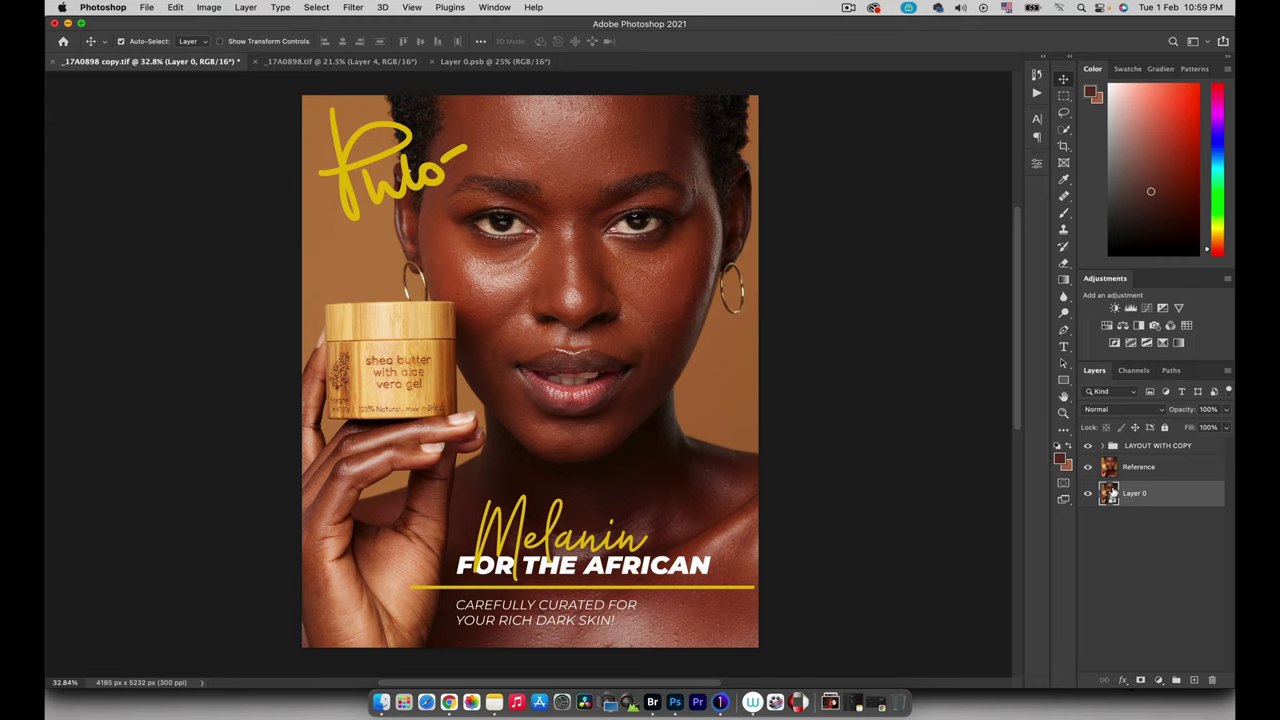
click(1090, 470)
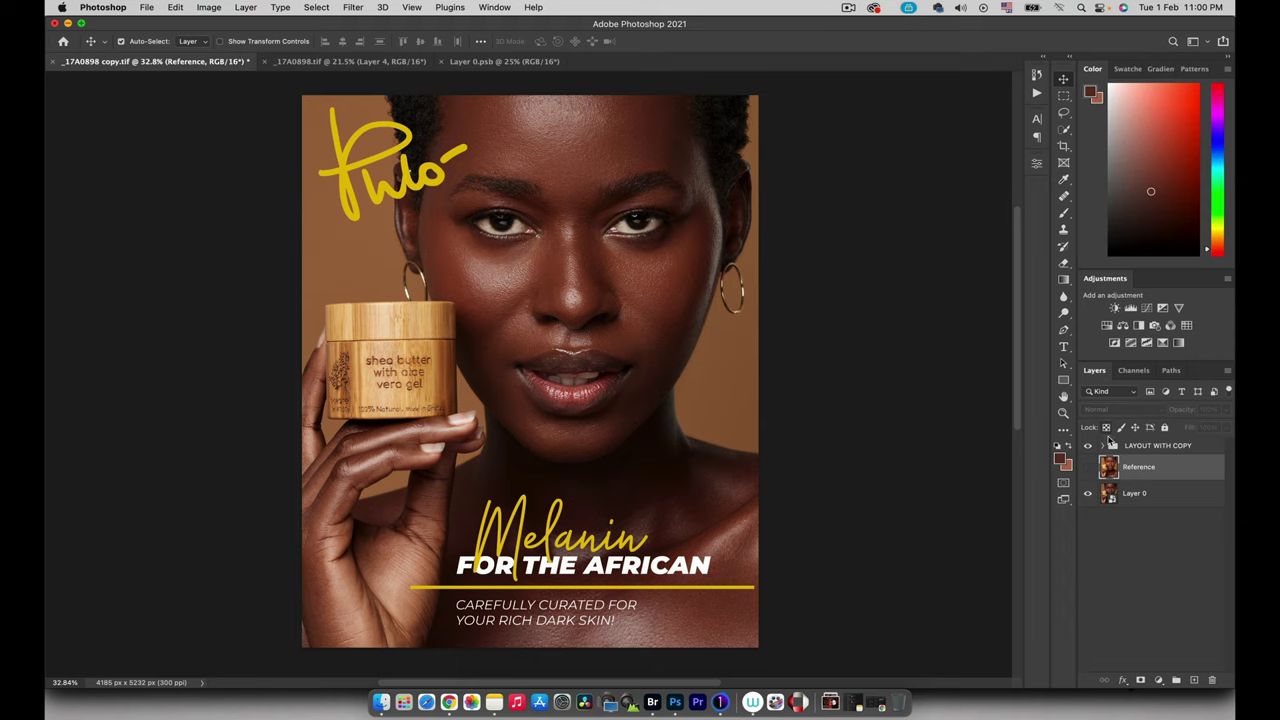
Compare the layout before and after retouching, in full and close up on the face, using the Reference layer's visibility.
click(1088, 468)
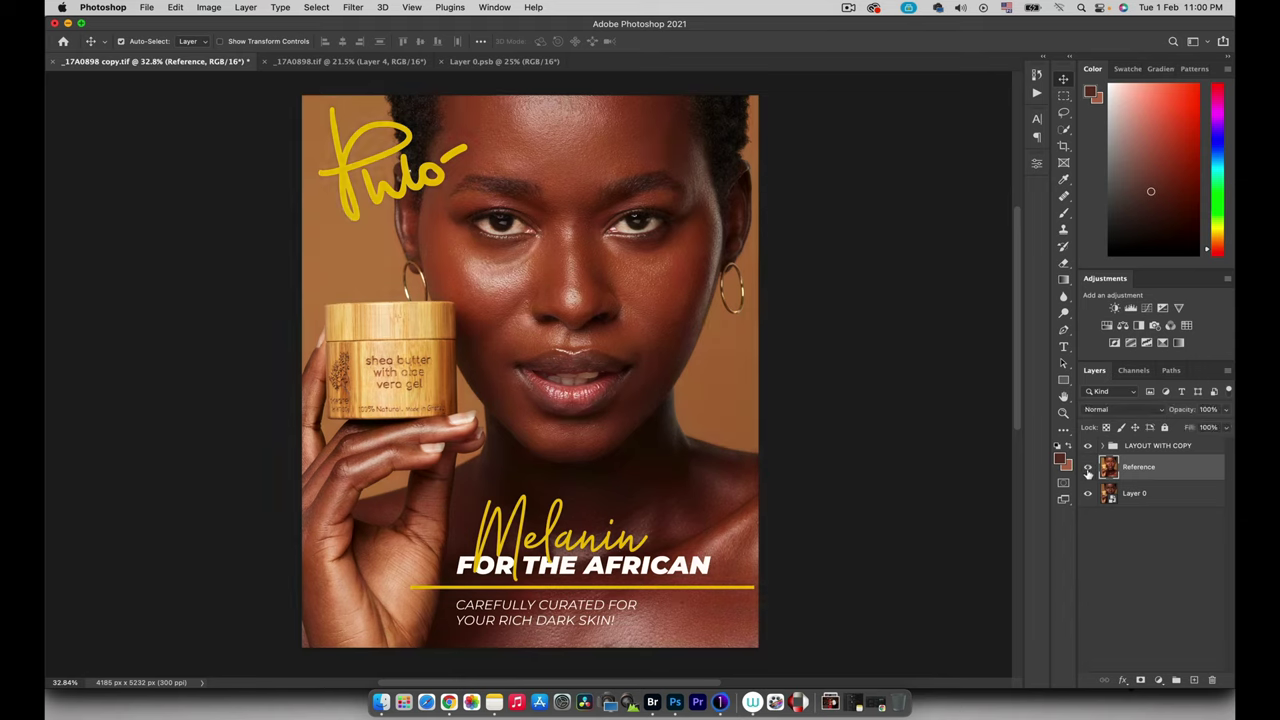
click(1088, 468)
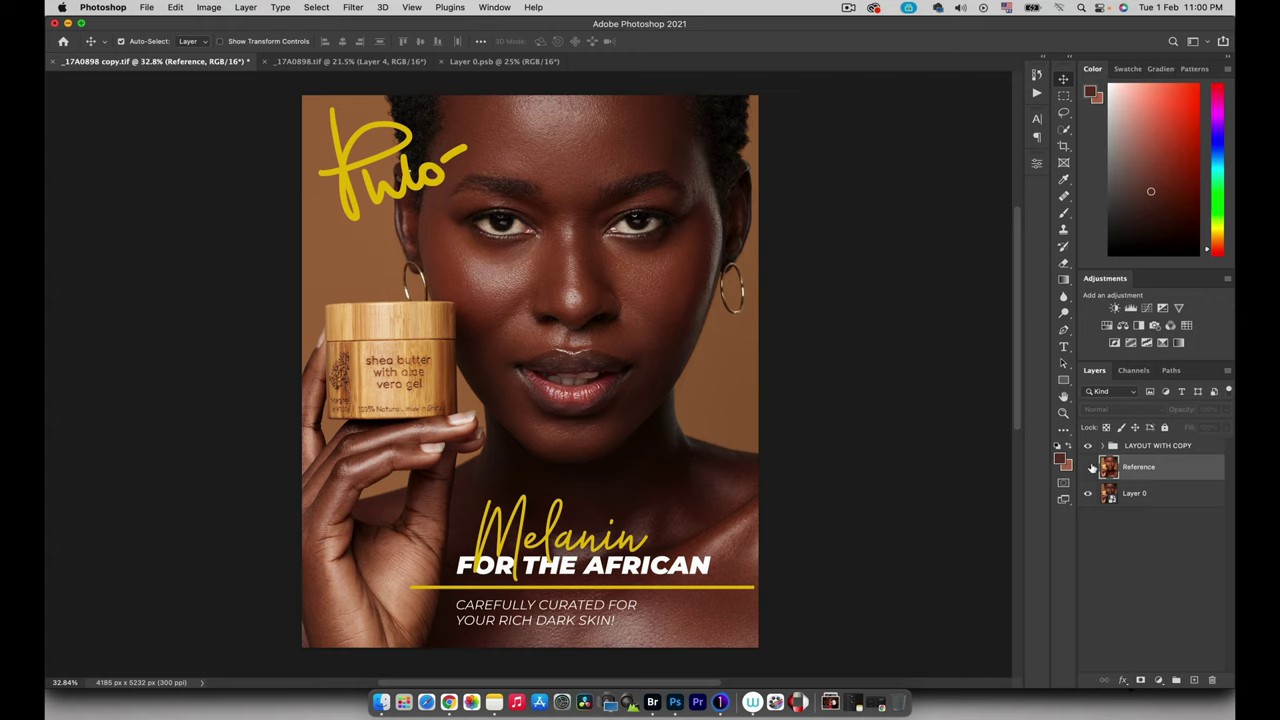
key(z)
drag(630, 305, 664, 309)
click(1088, 468)
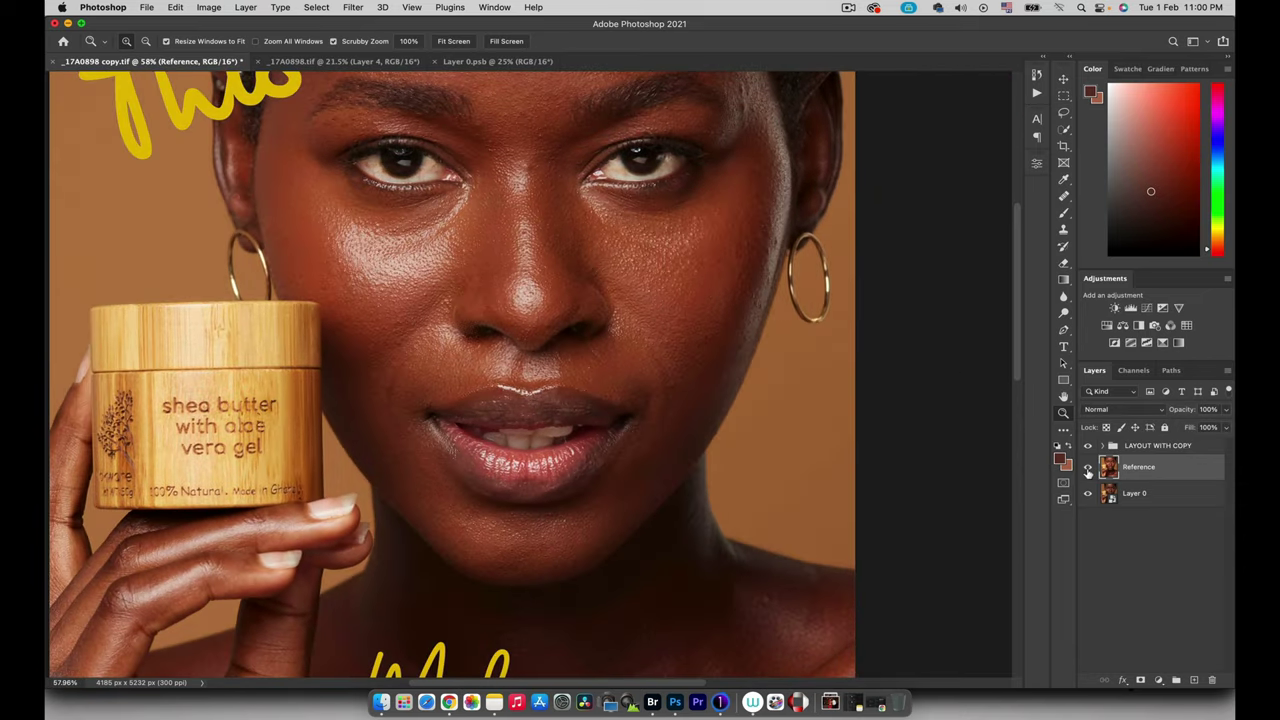
click(1088, 468)
key(super+0)
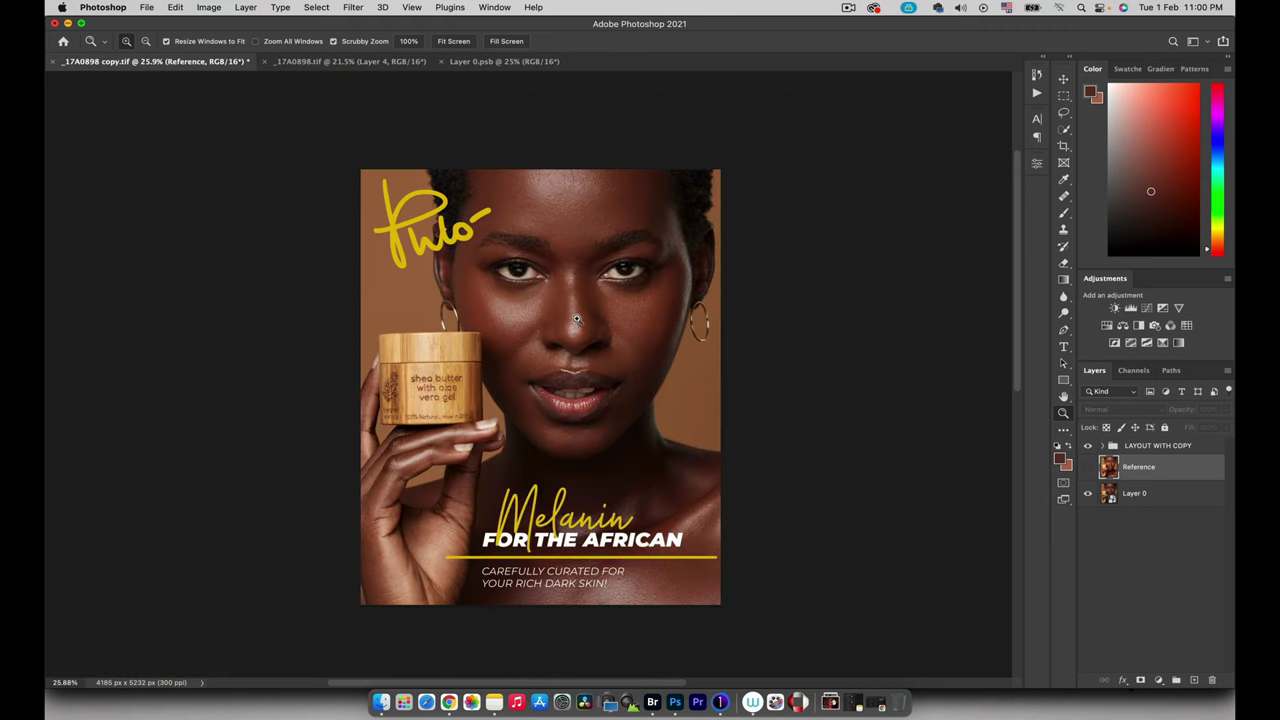
Examine the finished advertising layout as a whole and close up around the jar, fingers and nails.
mouse_move(573, 326)
mouse_down()
mouse_move(626, 327)
mouse_move(596, 328)
mouse_up()
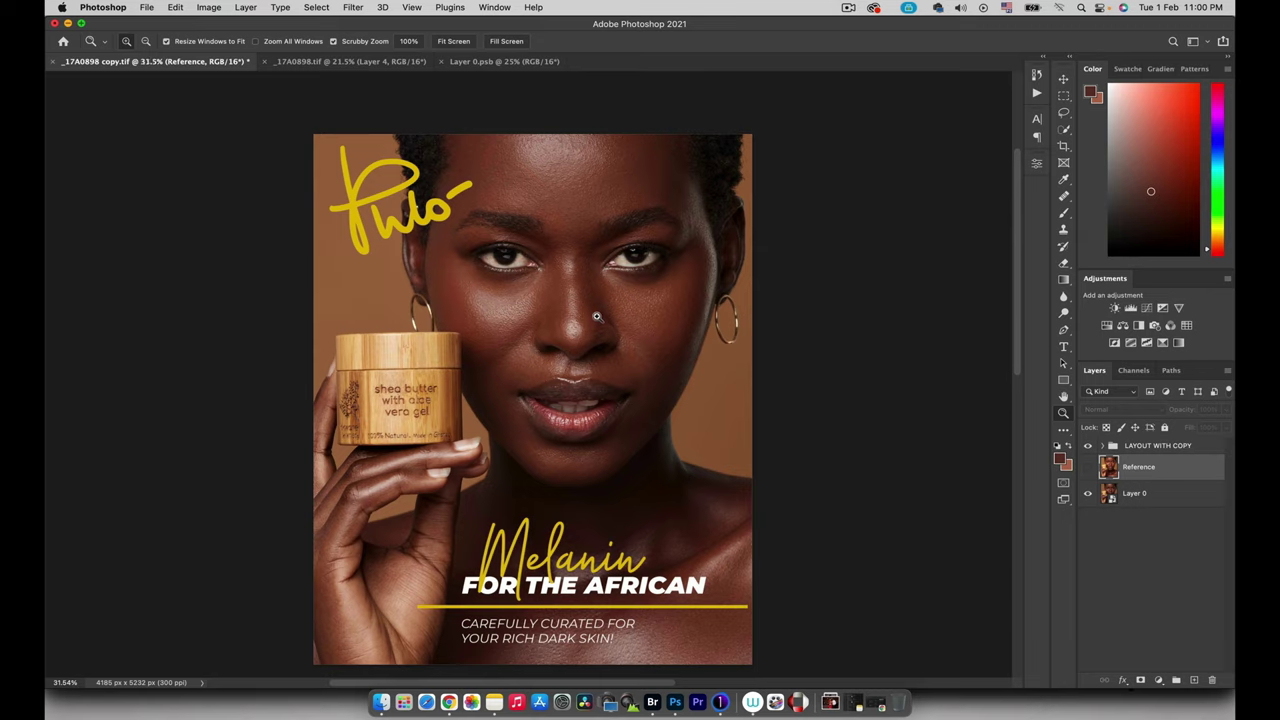
scroll(597, 317, down, 3)
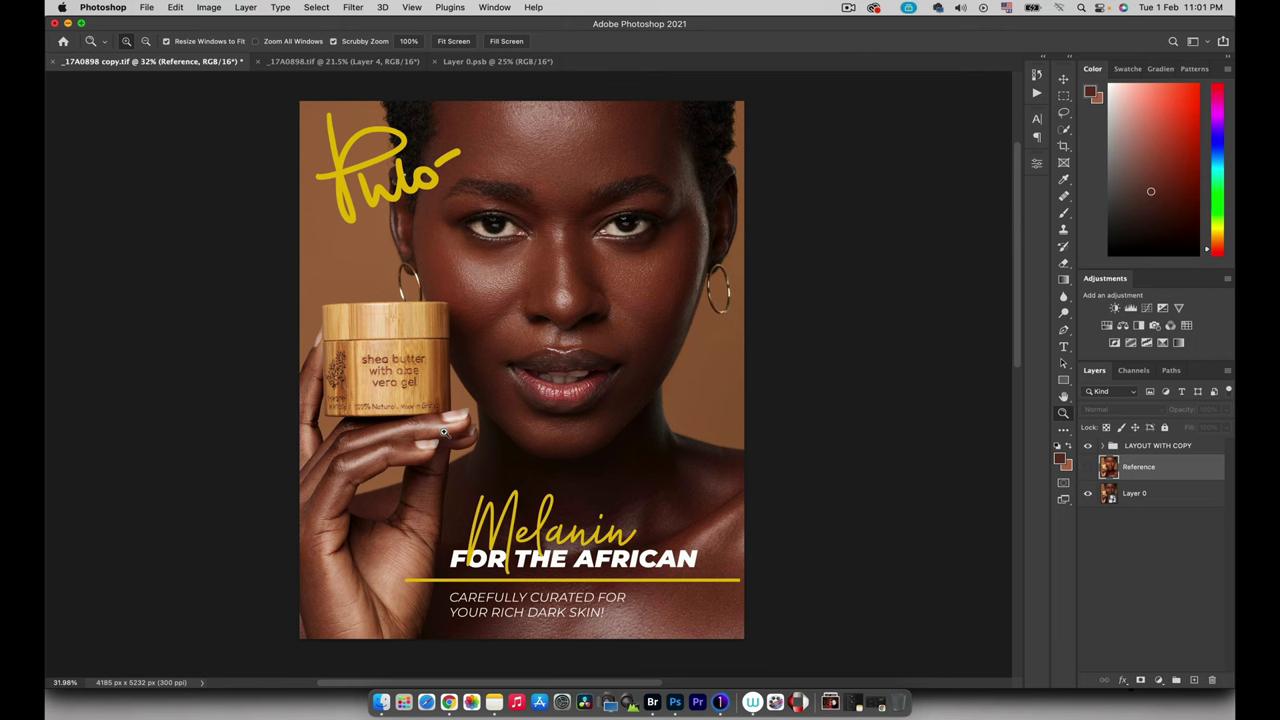
drag(443, 431, 482, 434)
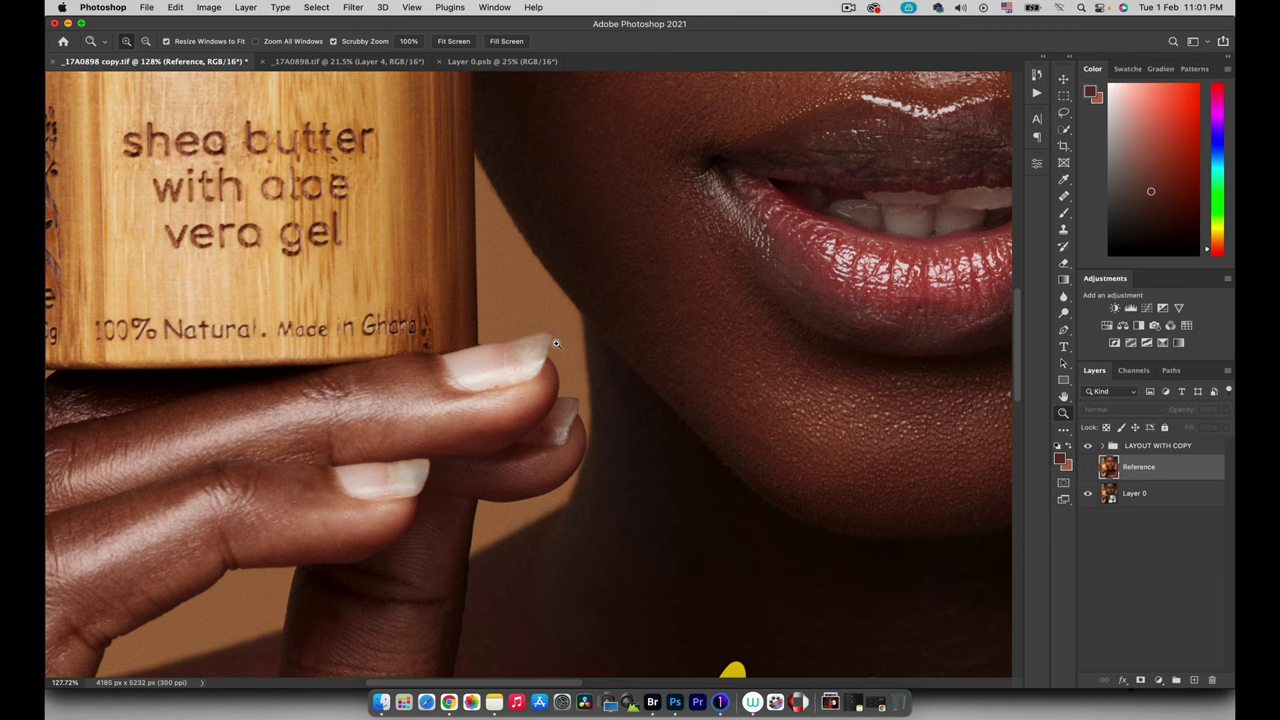
alt+click(494, 364)
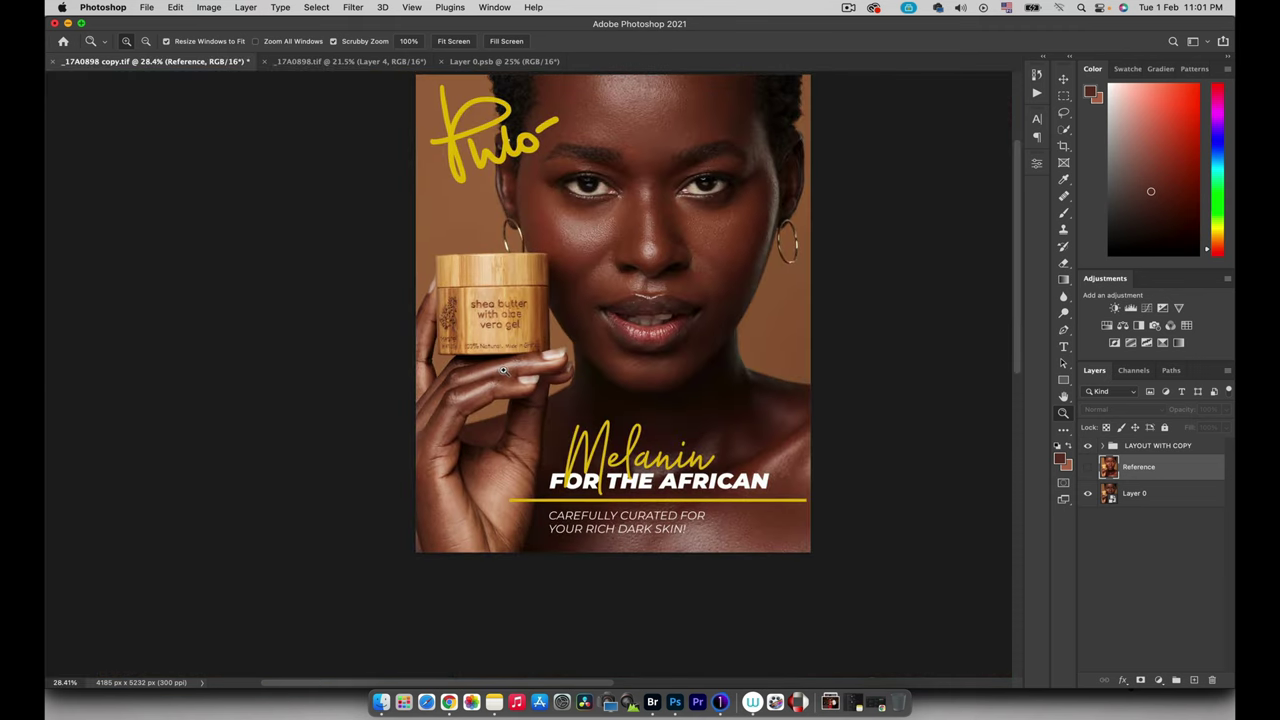
drag(500, 374, 497, 372)
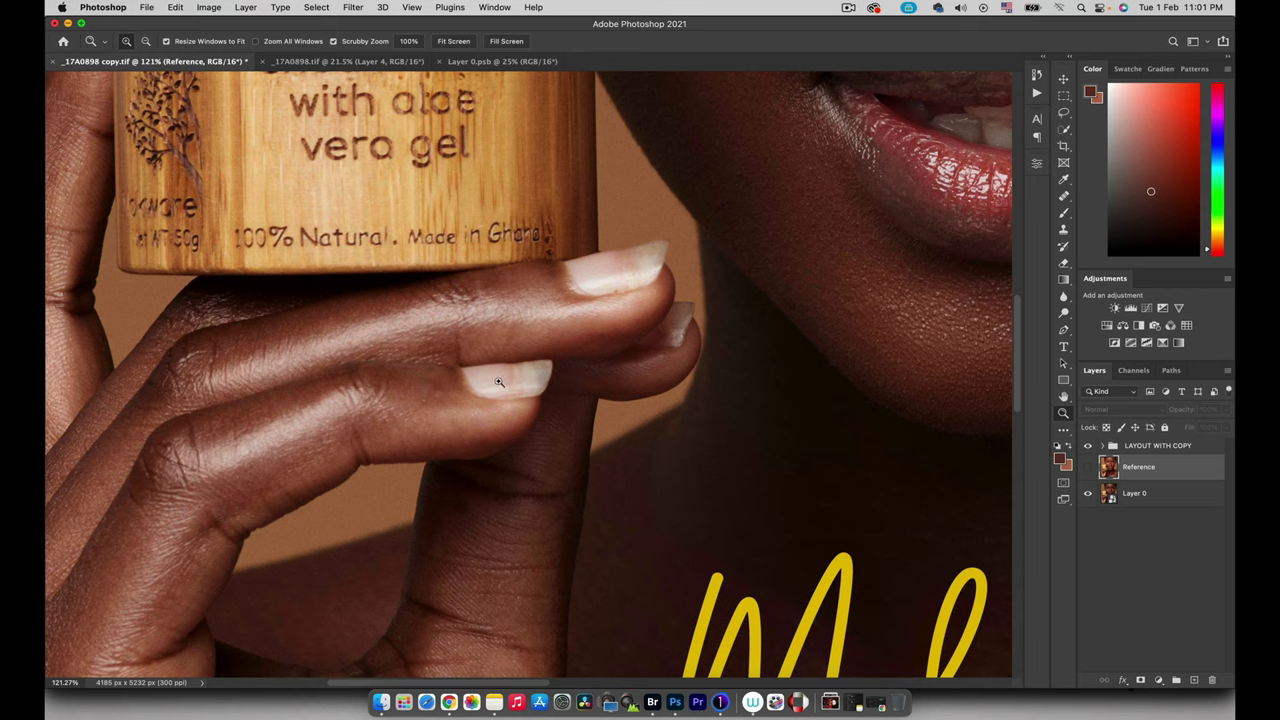
drag(555, 354, 471, 385)
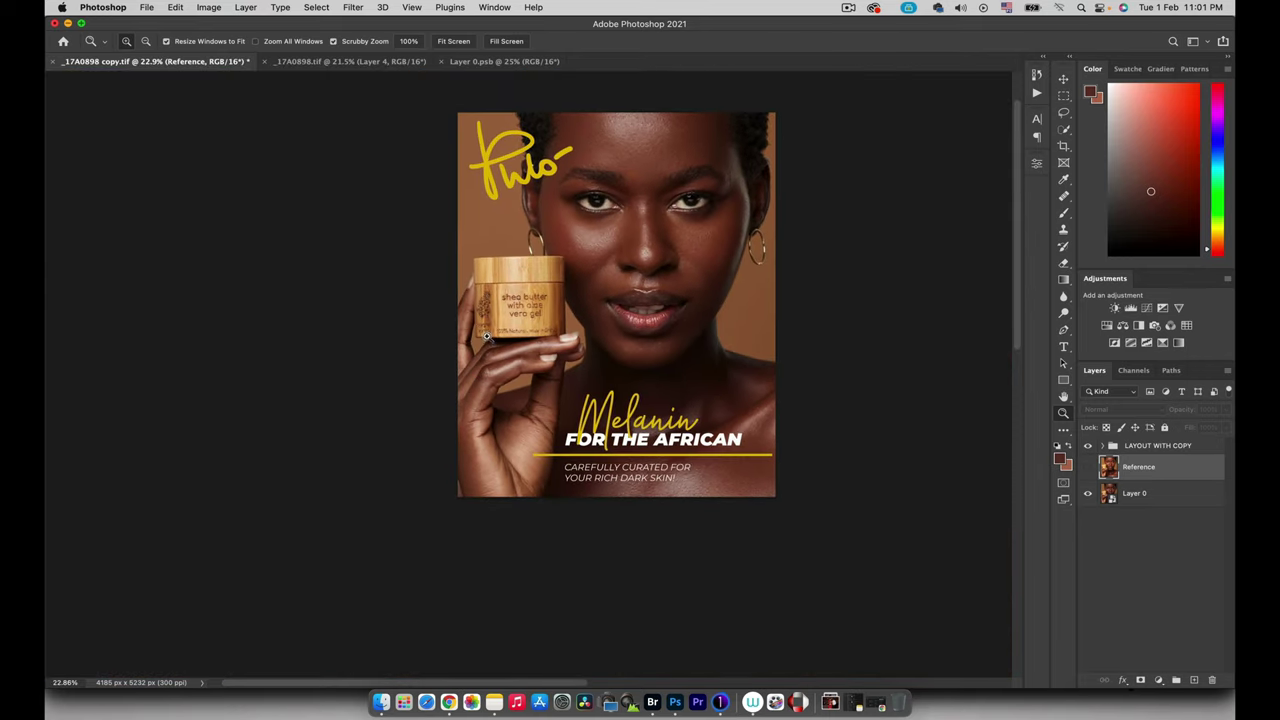
drag(603, 219, 539, 280)
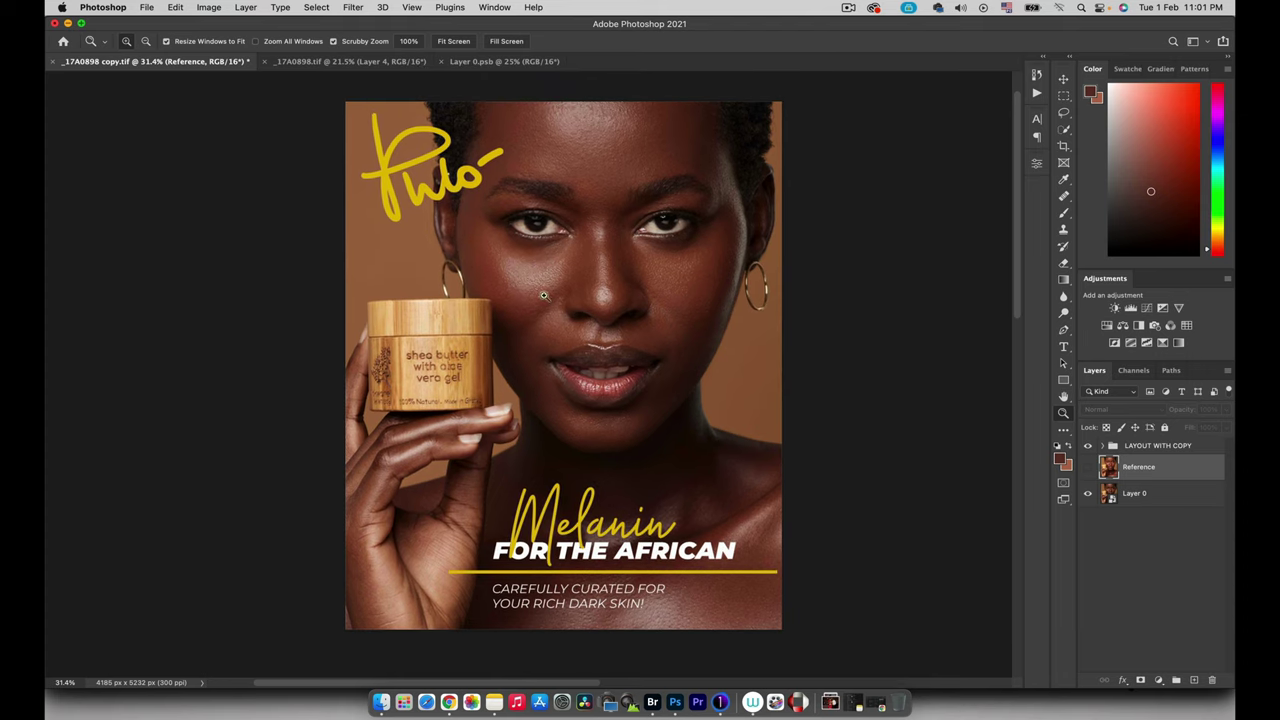
drag(545, 341, 556, 337)
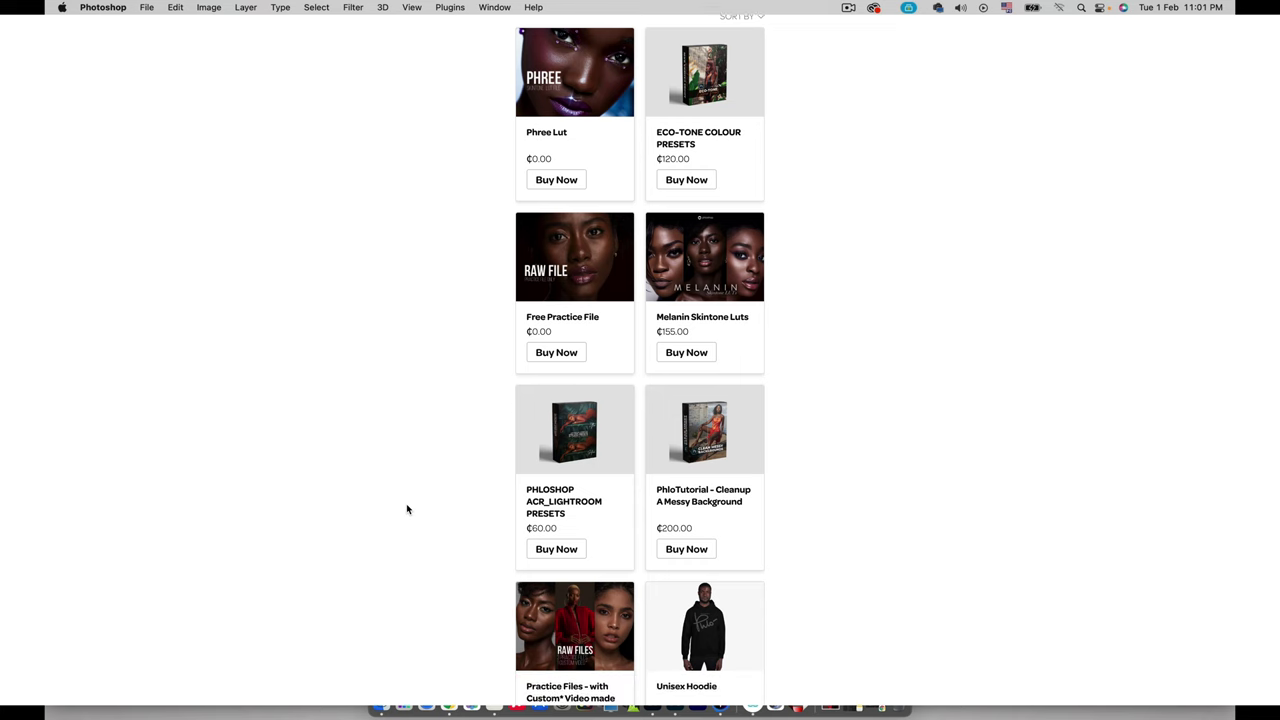
Look through the product listings on the web shop page down to its end and back to the start.
scroll(407, 510, down, 5)
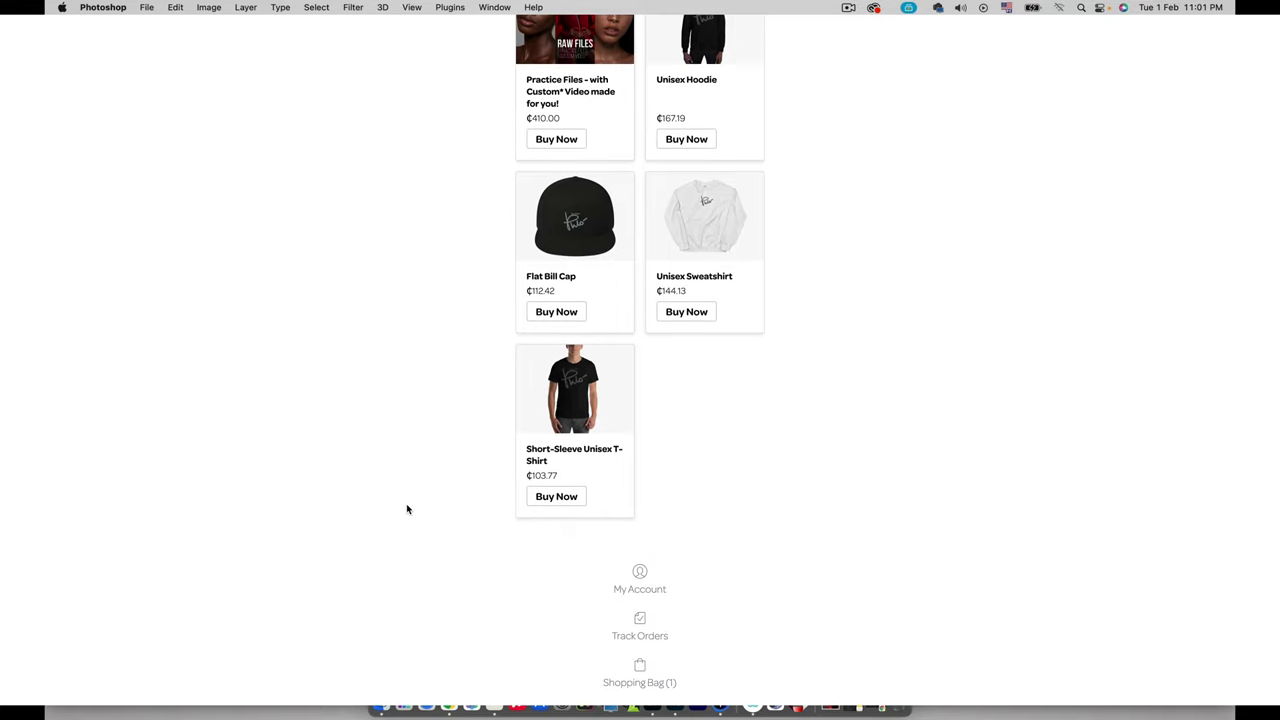
scroll(407, 510, up, 5)
scroll(407, 510, up, 8)
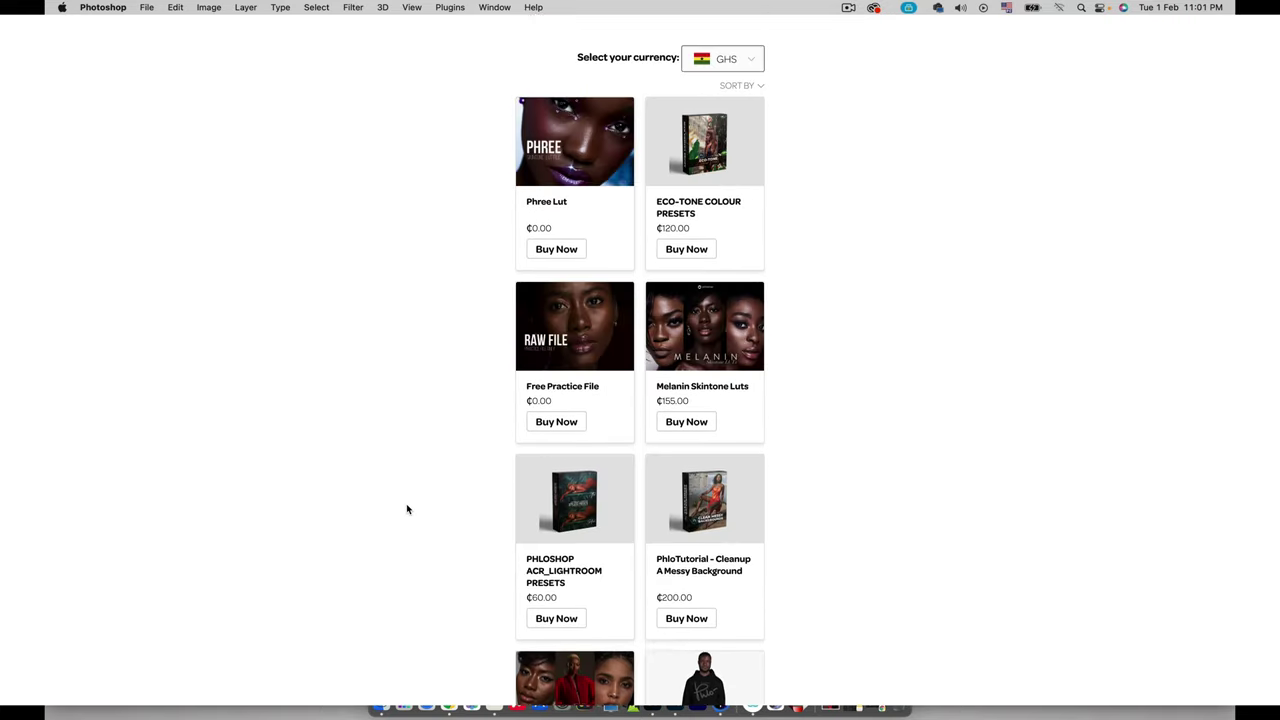